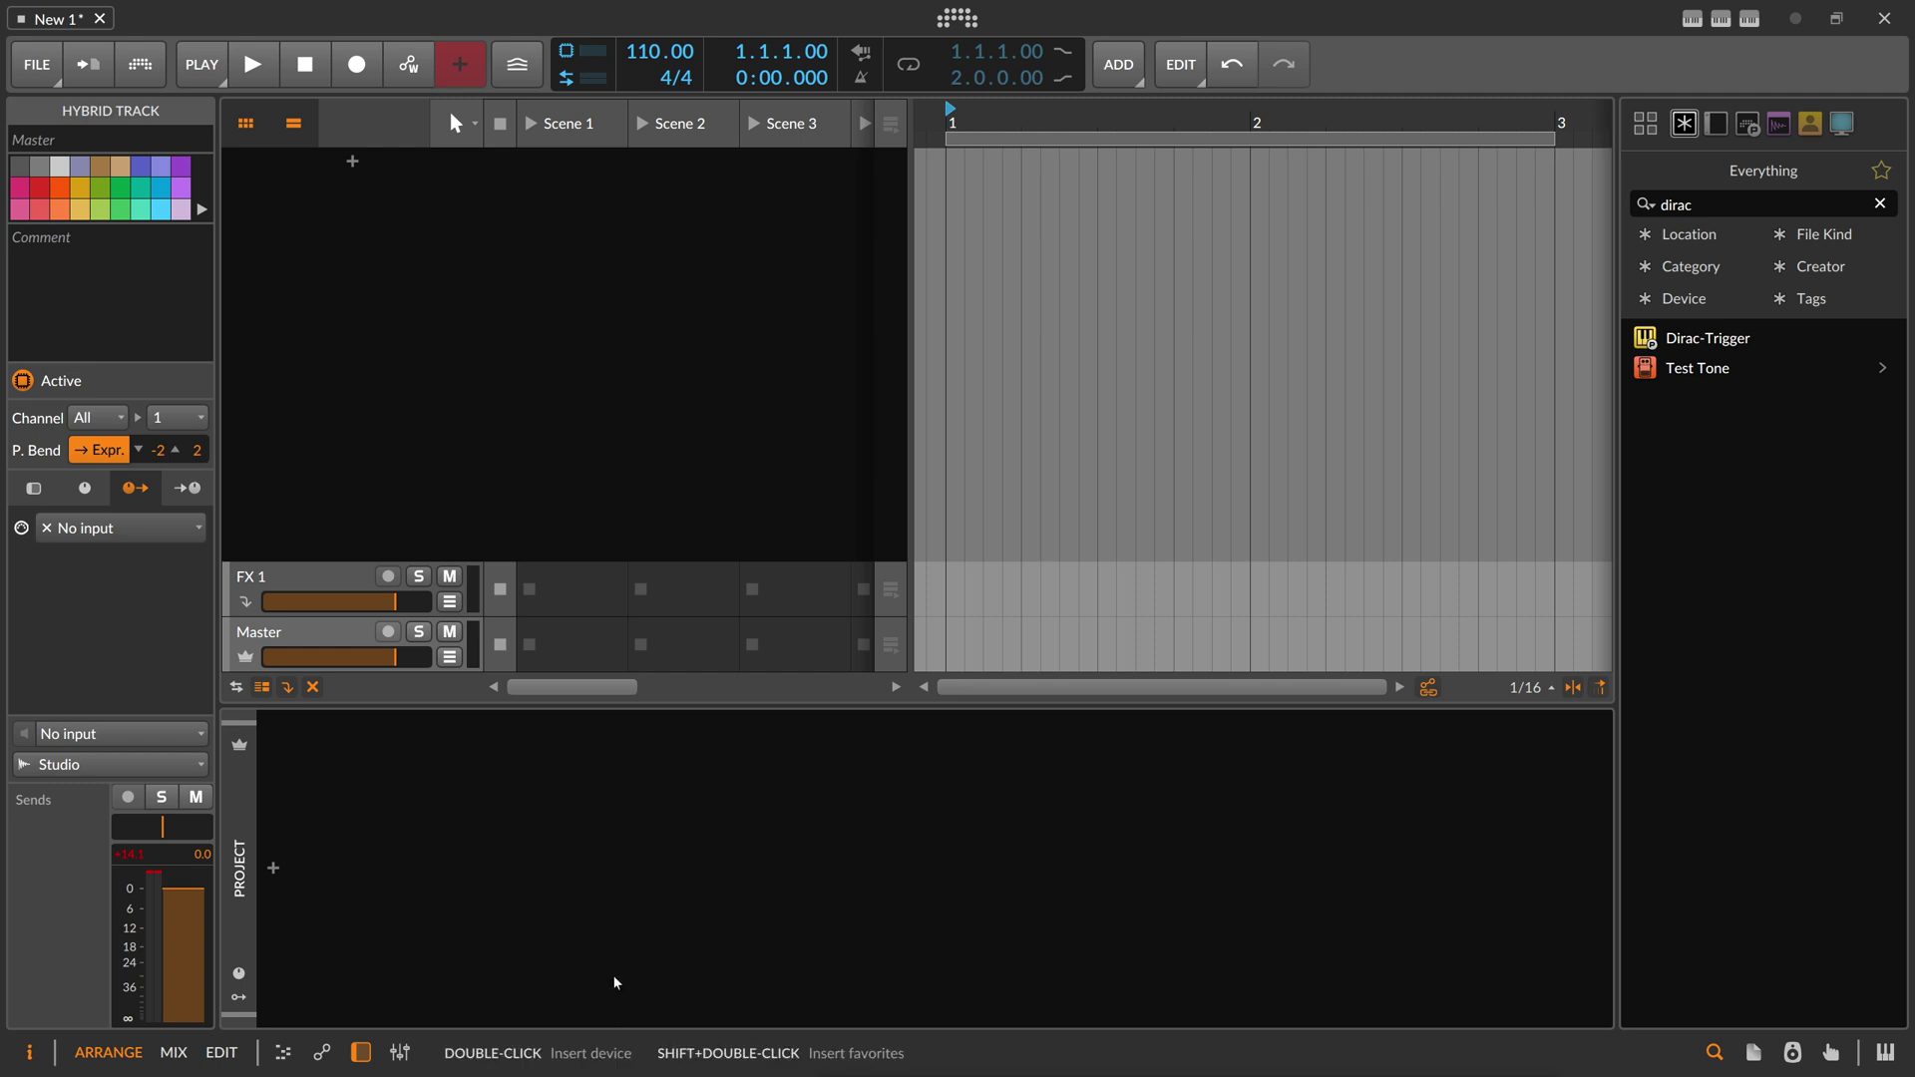
- Add an instrument track loaded with the M1 synth plug-in and start its demo version
double_click(357, 168)
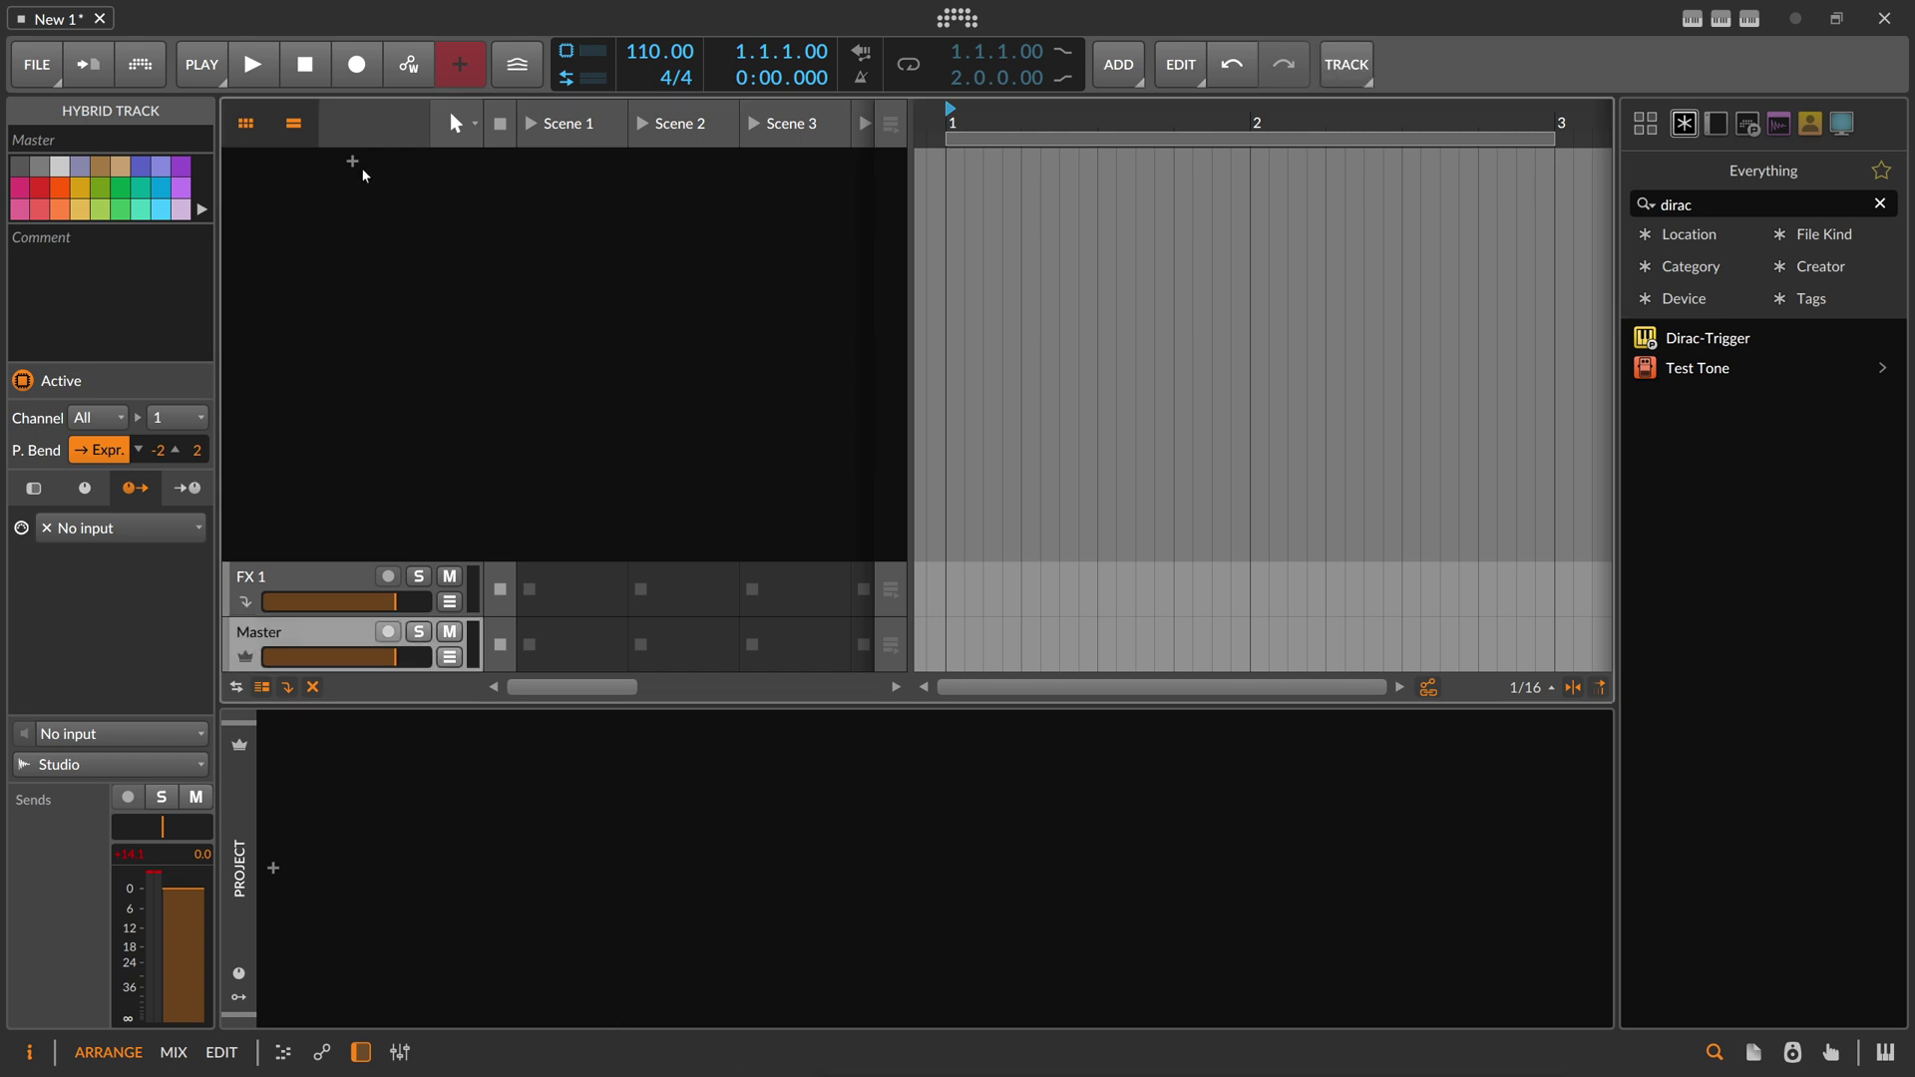
type("m1")
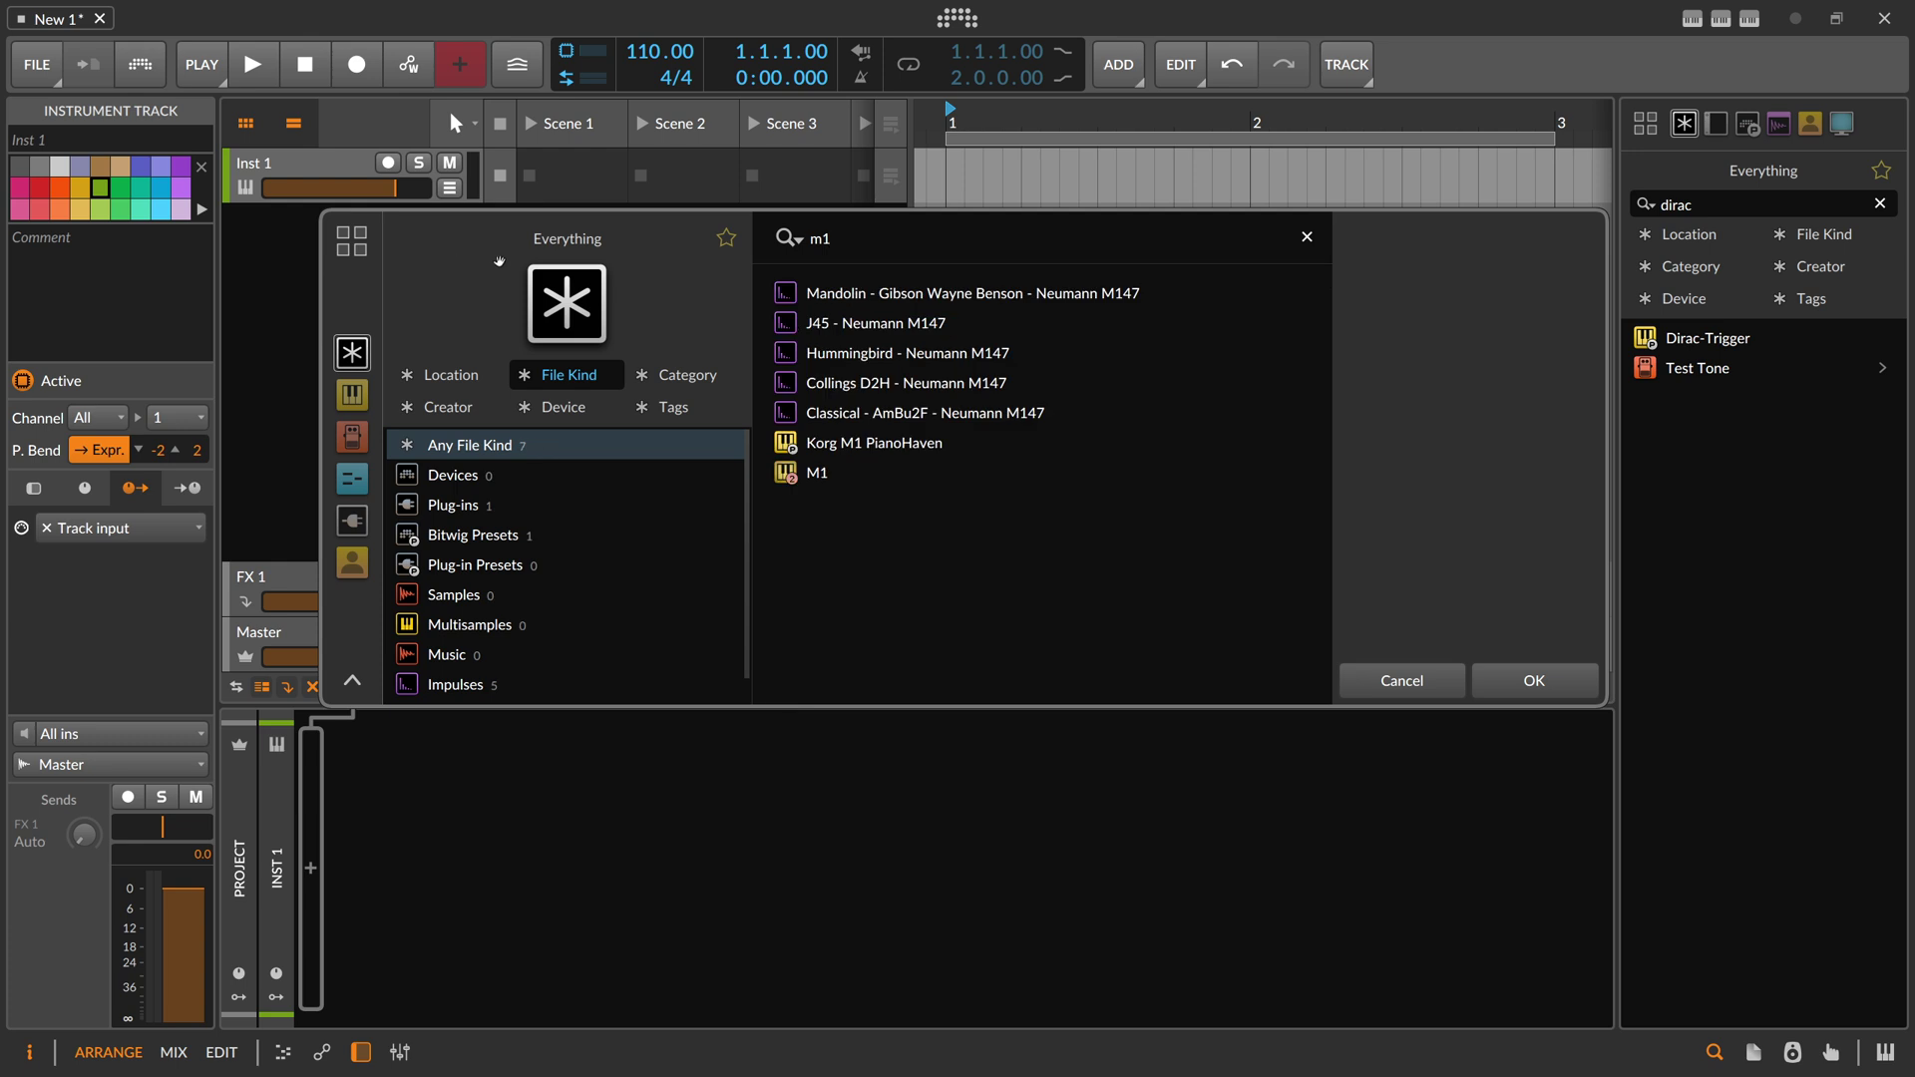
double_click(847, 471)
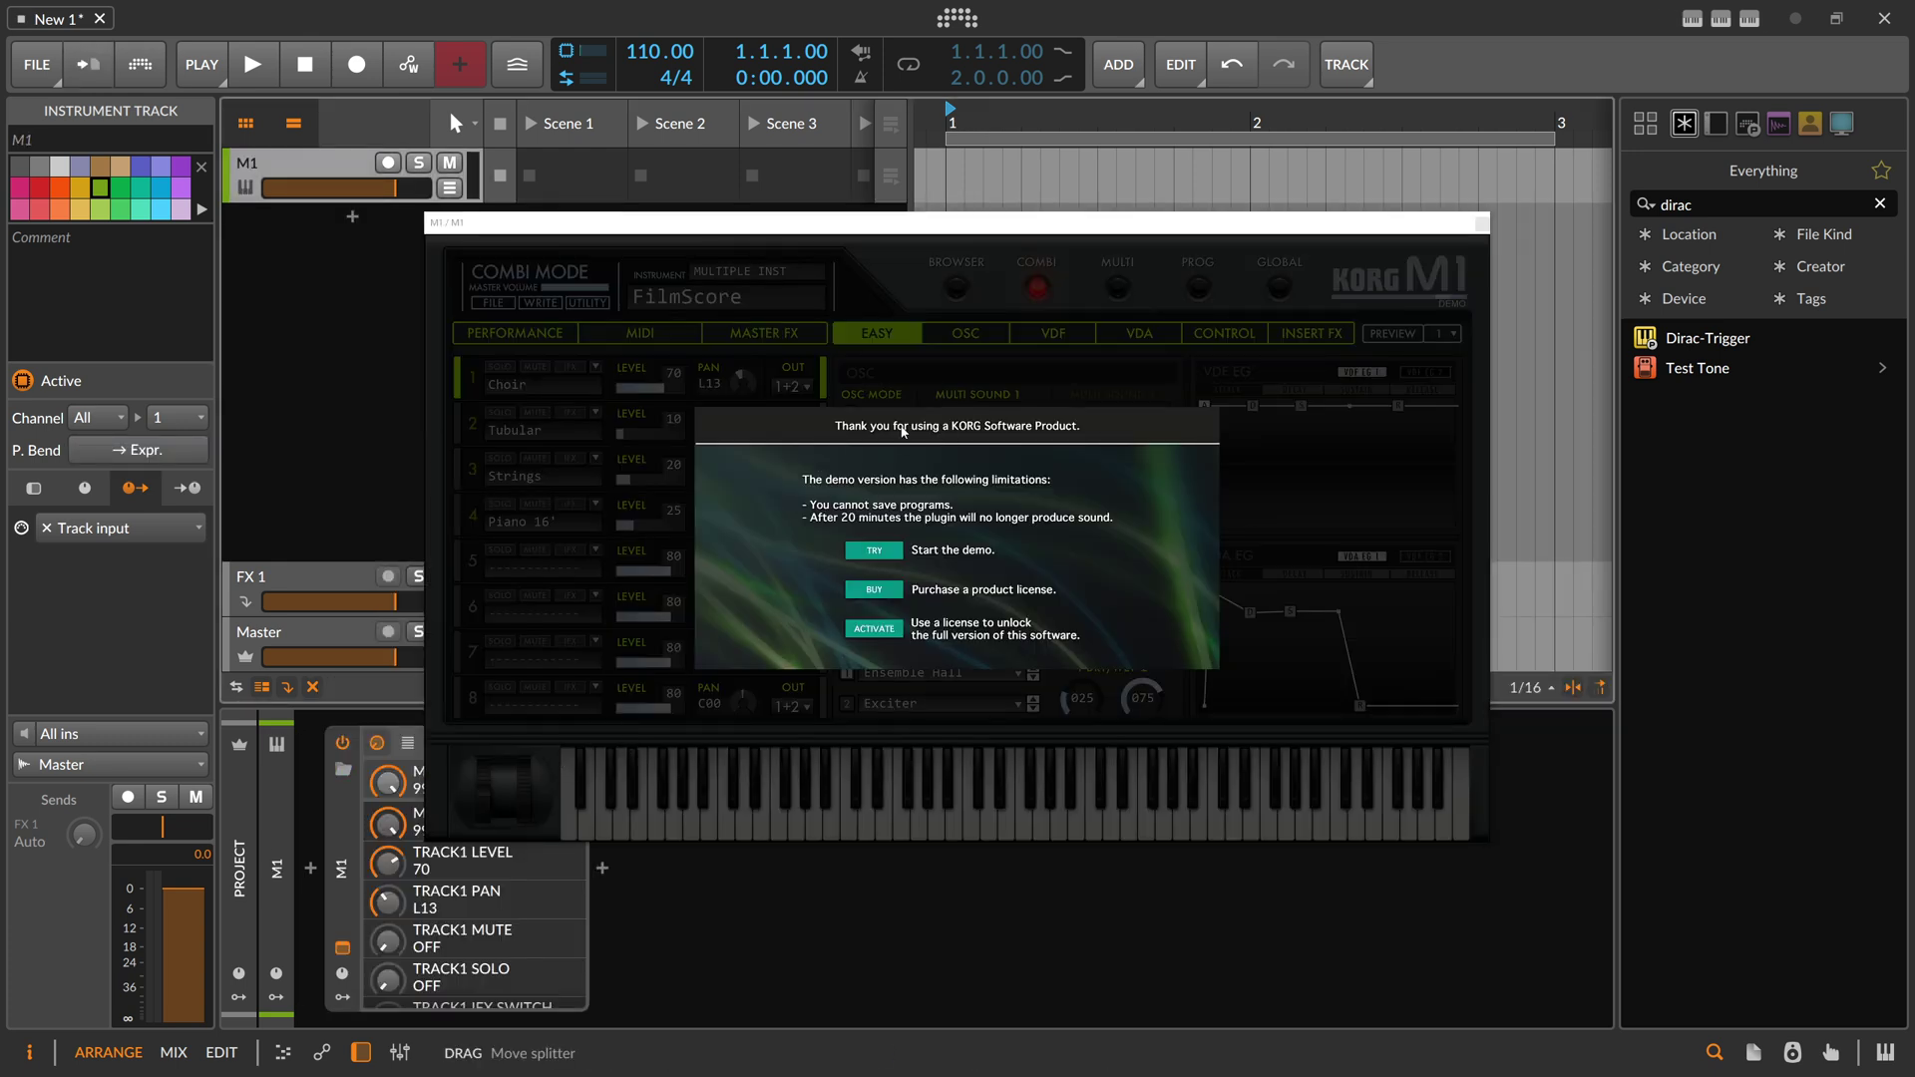
left_click(874, 551)
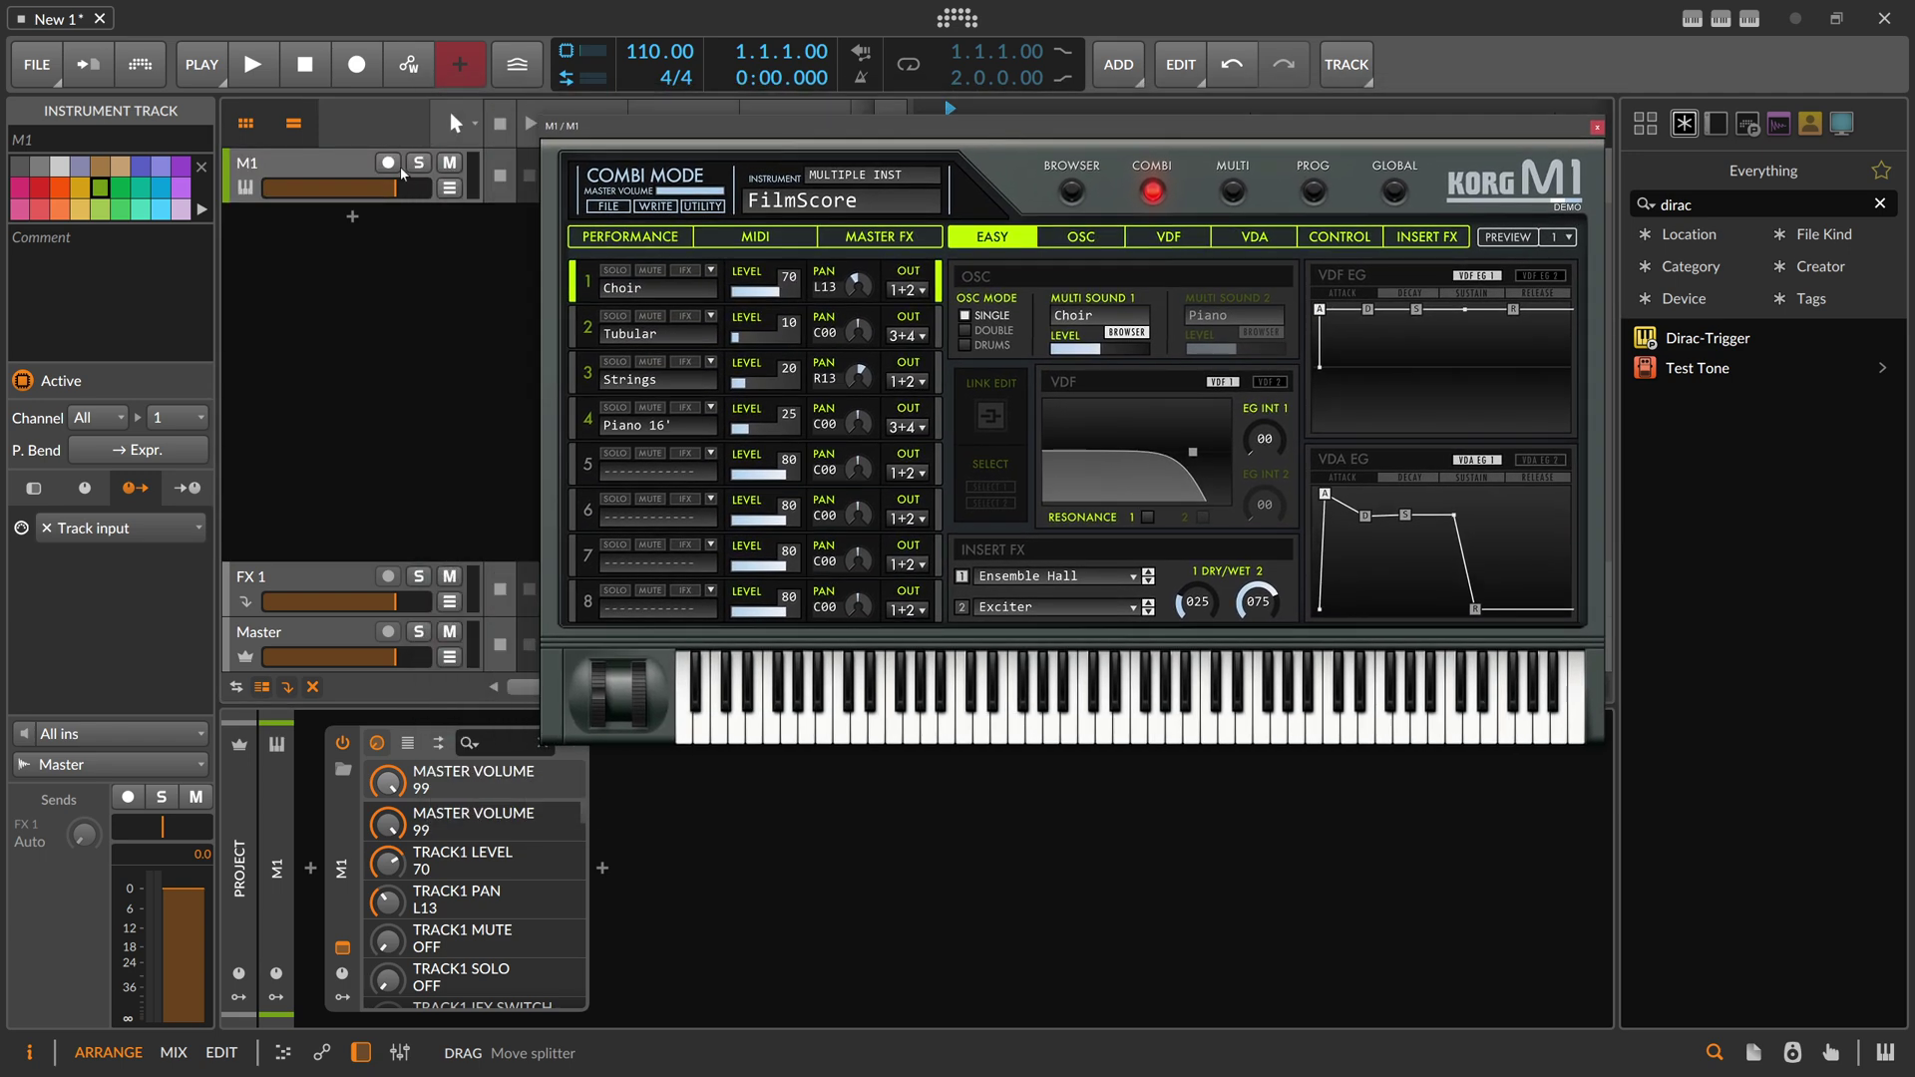
- Arm the M1 track for recording and filter the synth's combi browser to the Synth Motion category
left_click(390, 163)
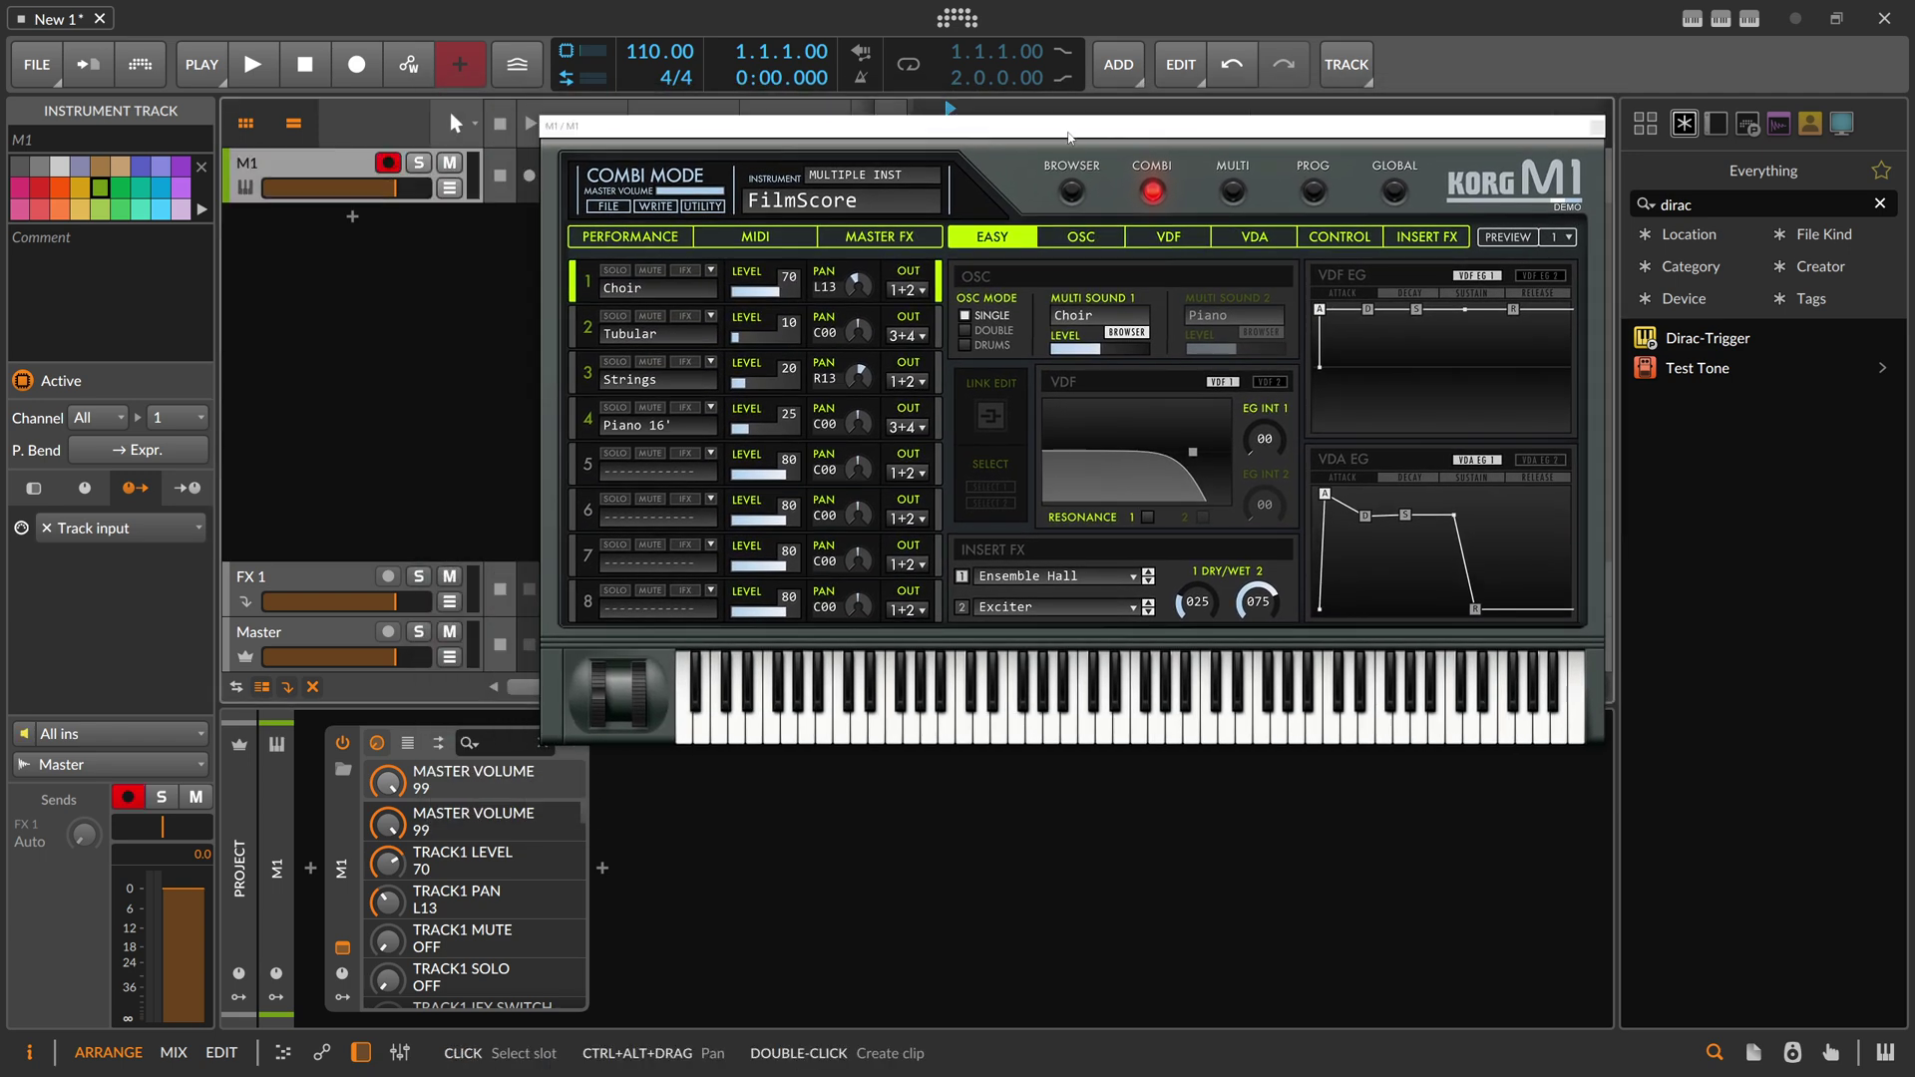
left_click(917, 194)
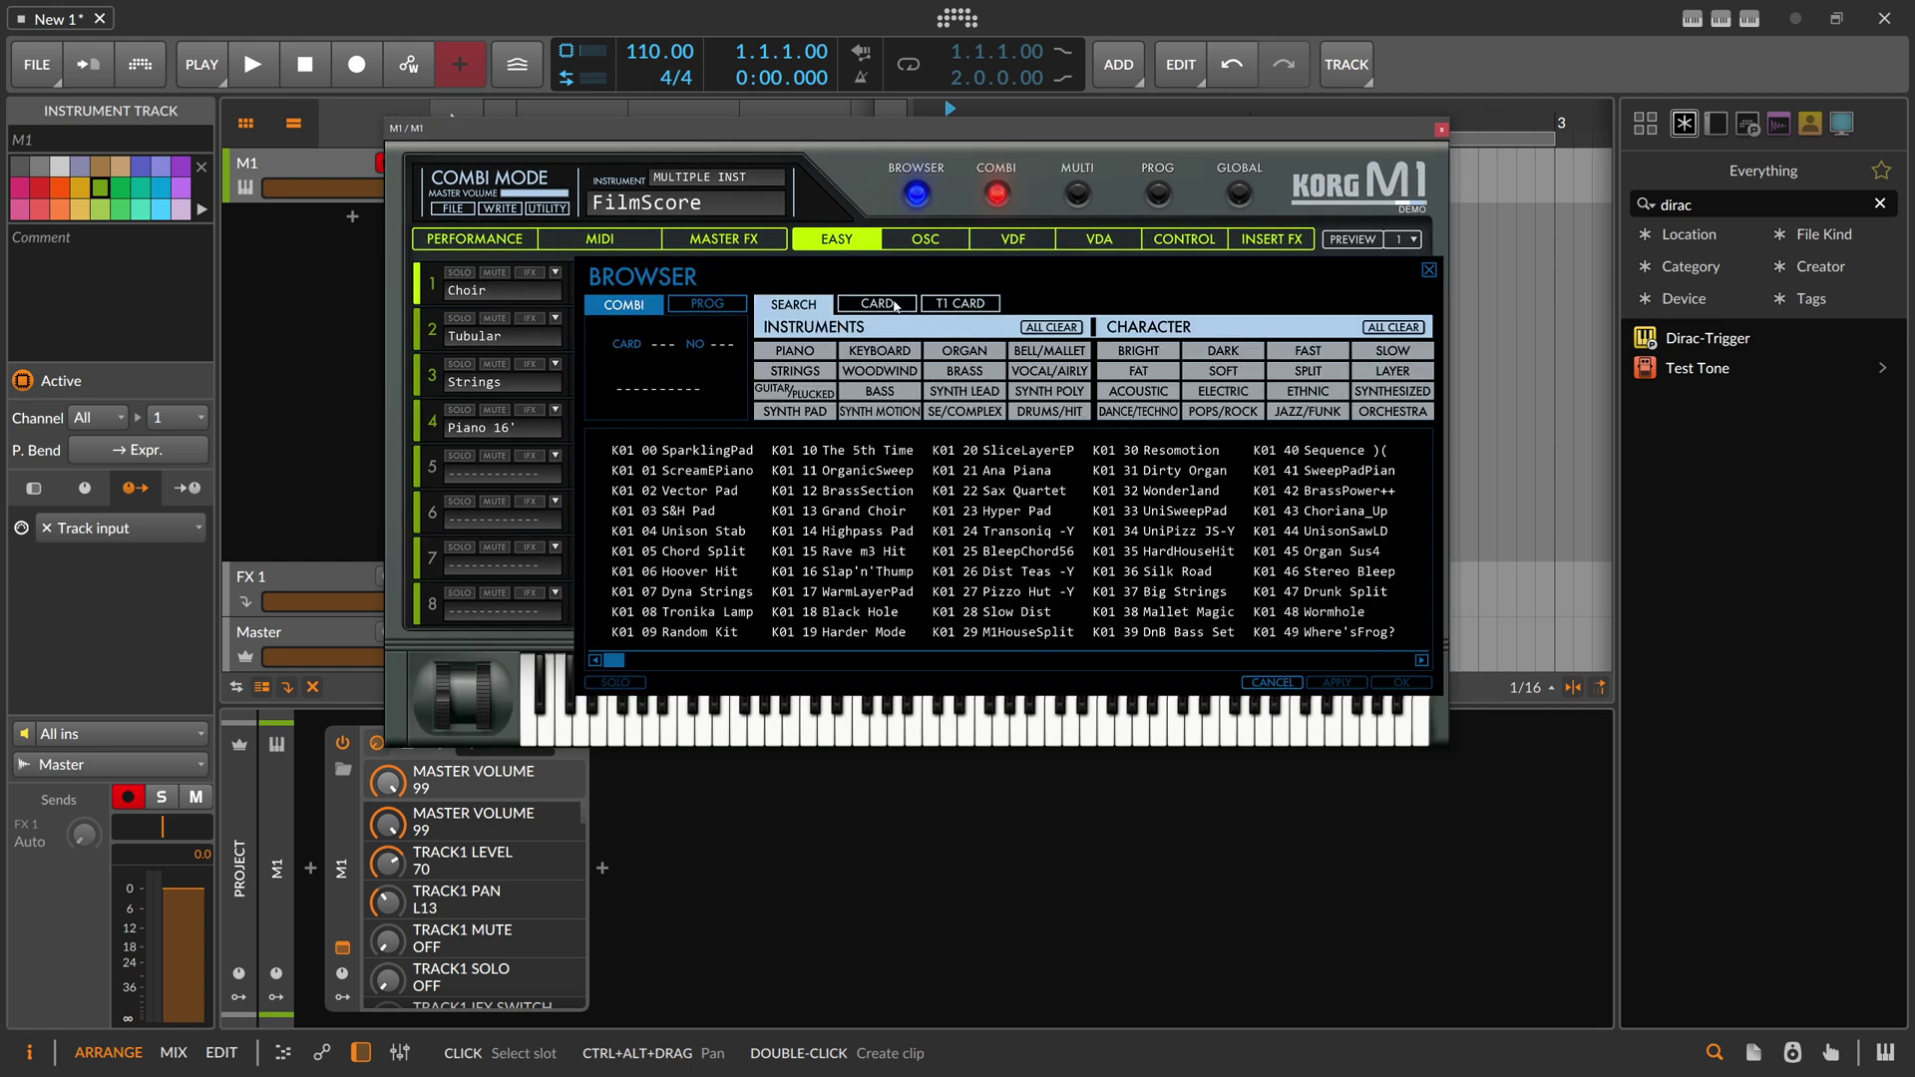
left_click(870, 412)
- Insert the Rewind audio effect after the M1 and move its window clear of the M1's browser
left_click(602, 868)
type("rewind")
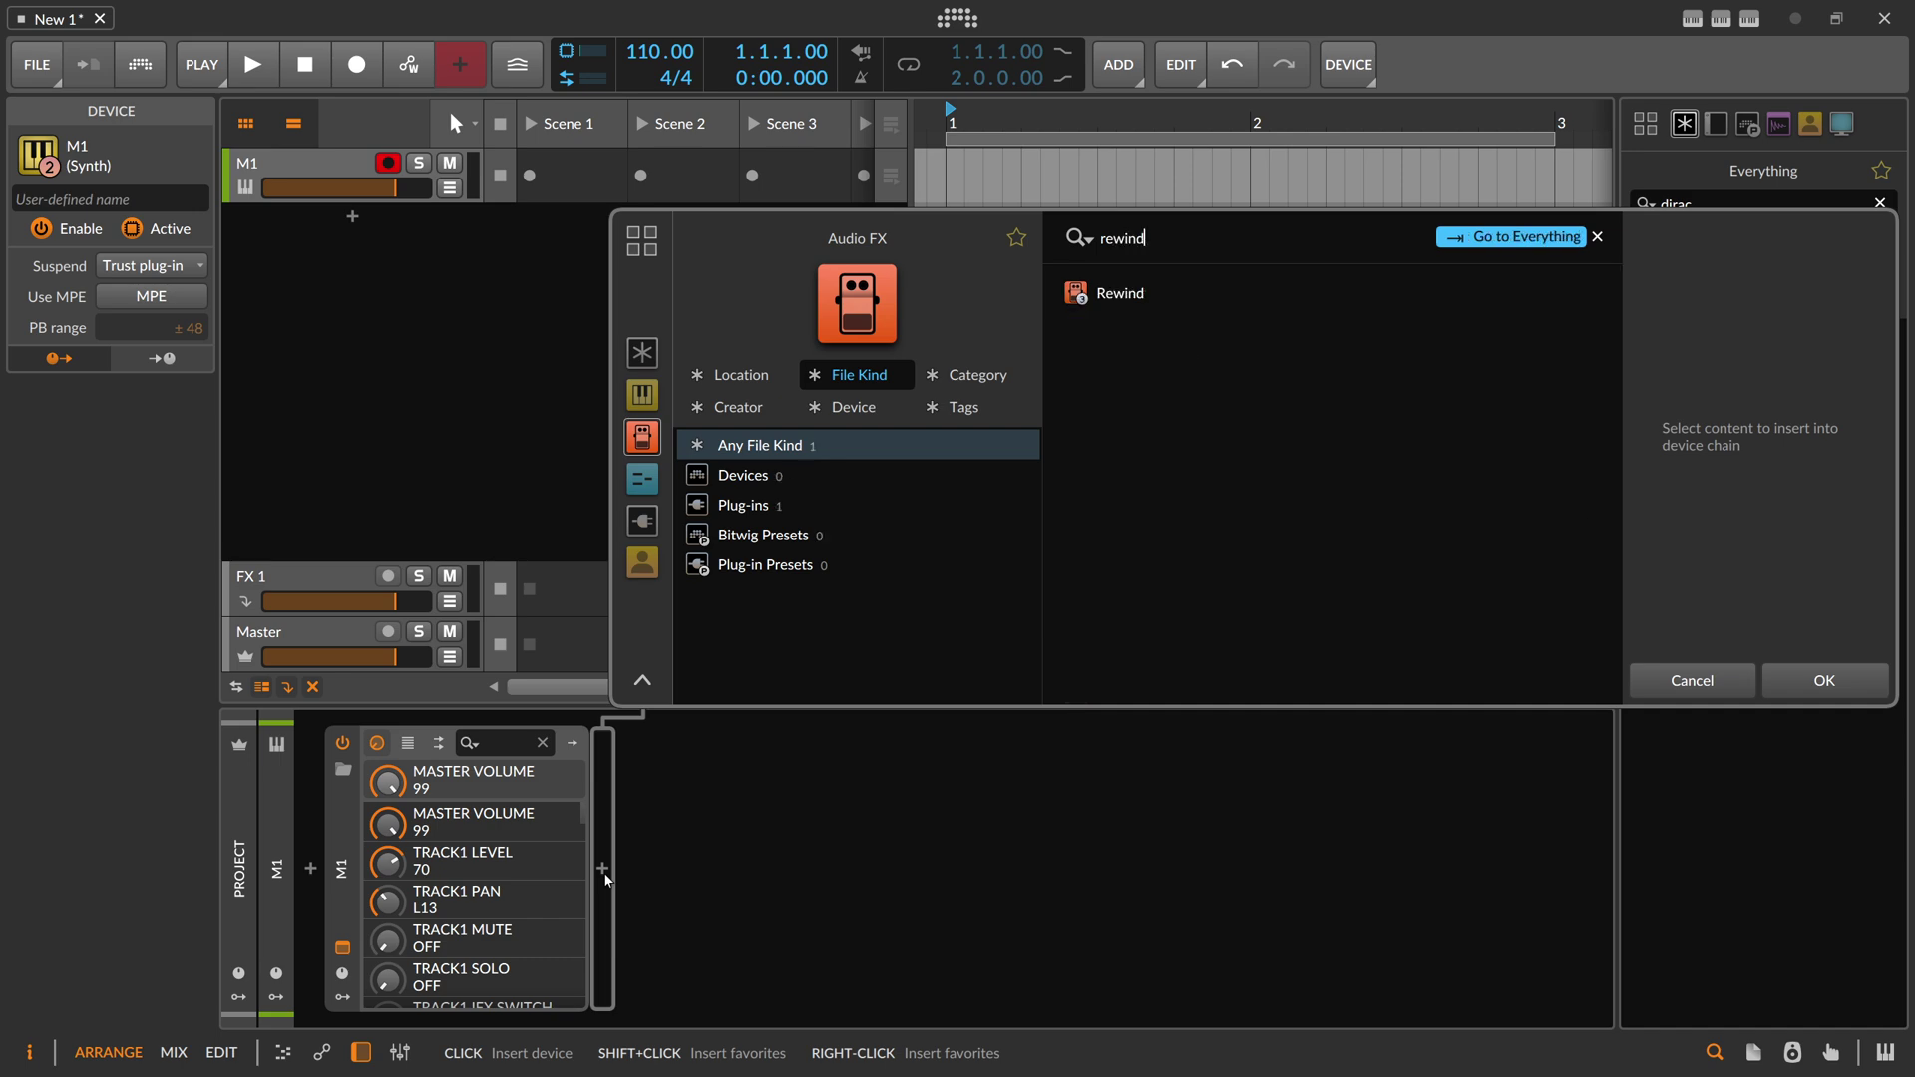
key("Return")
left_click_drag(892, 441, 1392, 729)
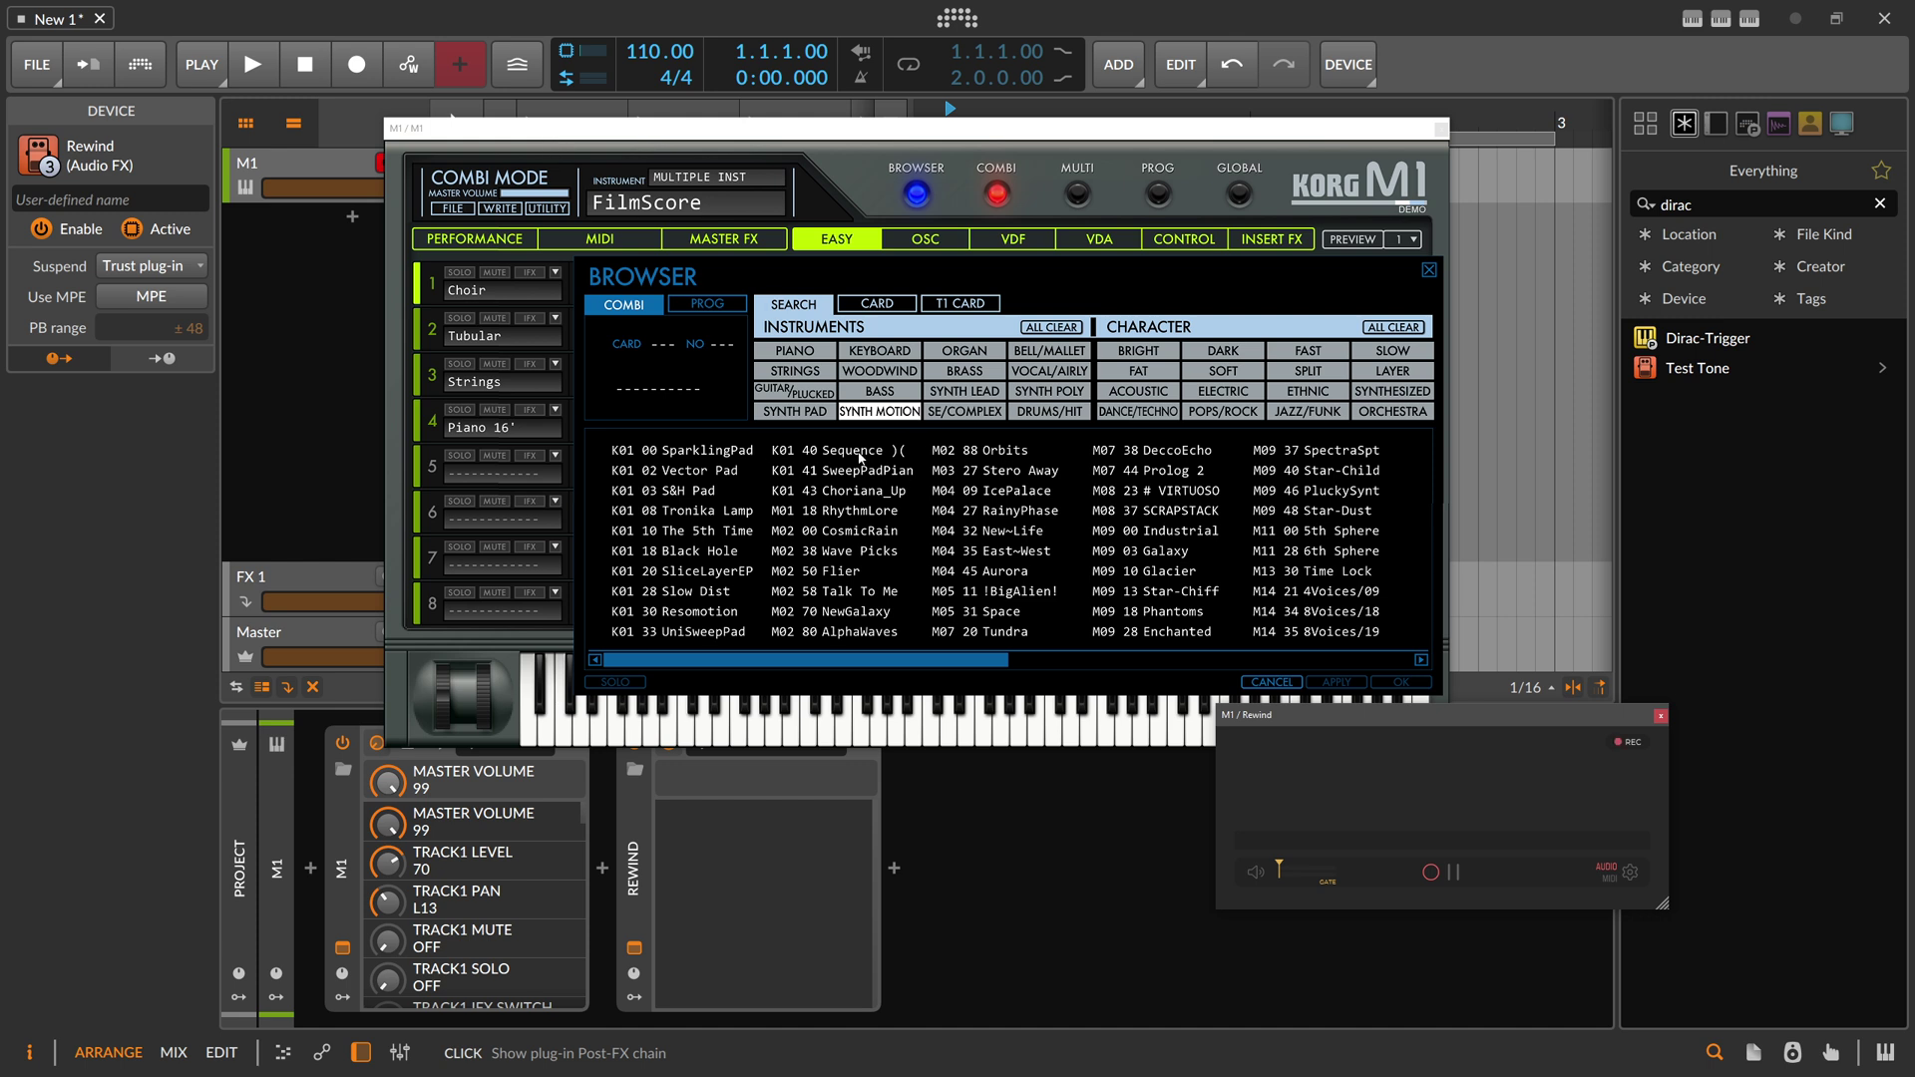
- Play through Synth Motion combis such as S&H Pad, PluckySynt, Glacier, Wave Picks, CosmicRain and Flier while Rewind captures the audio
left_click(702, 478)
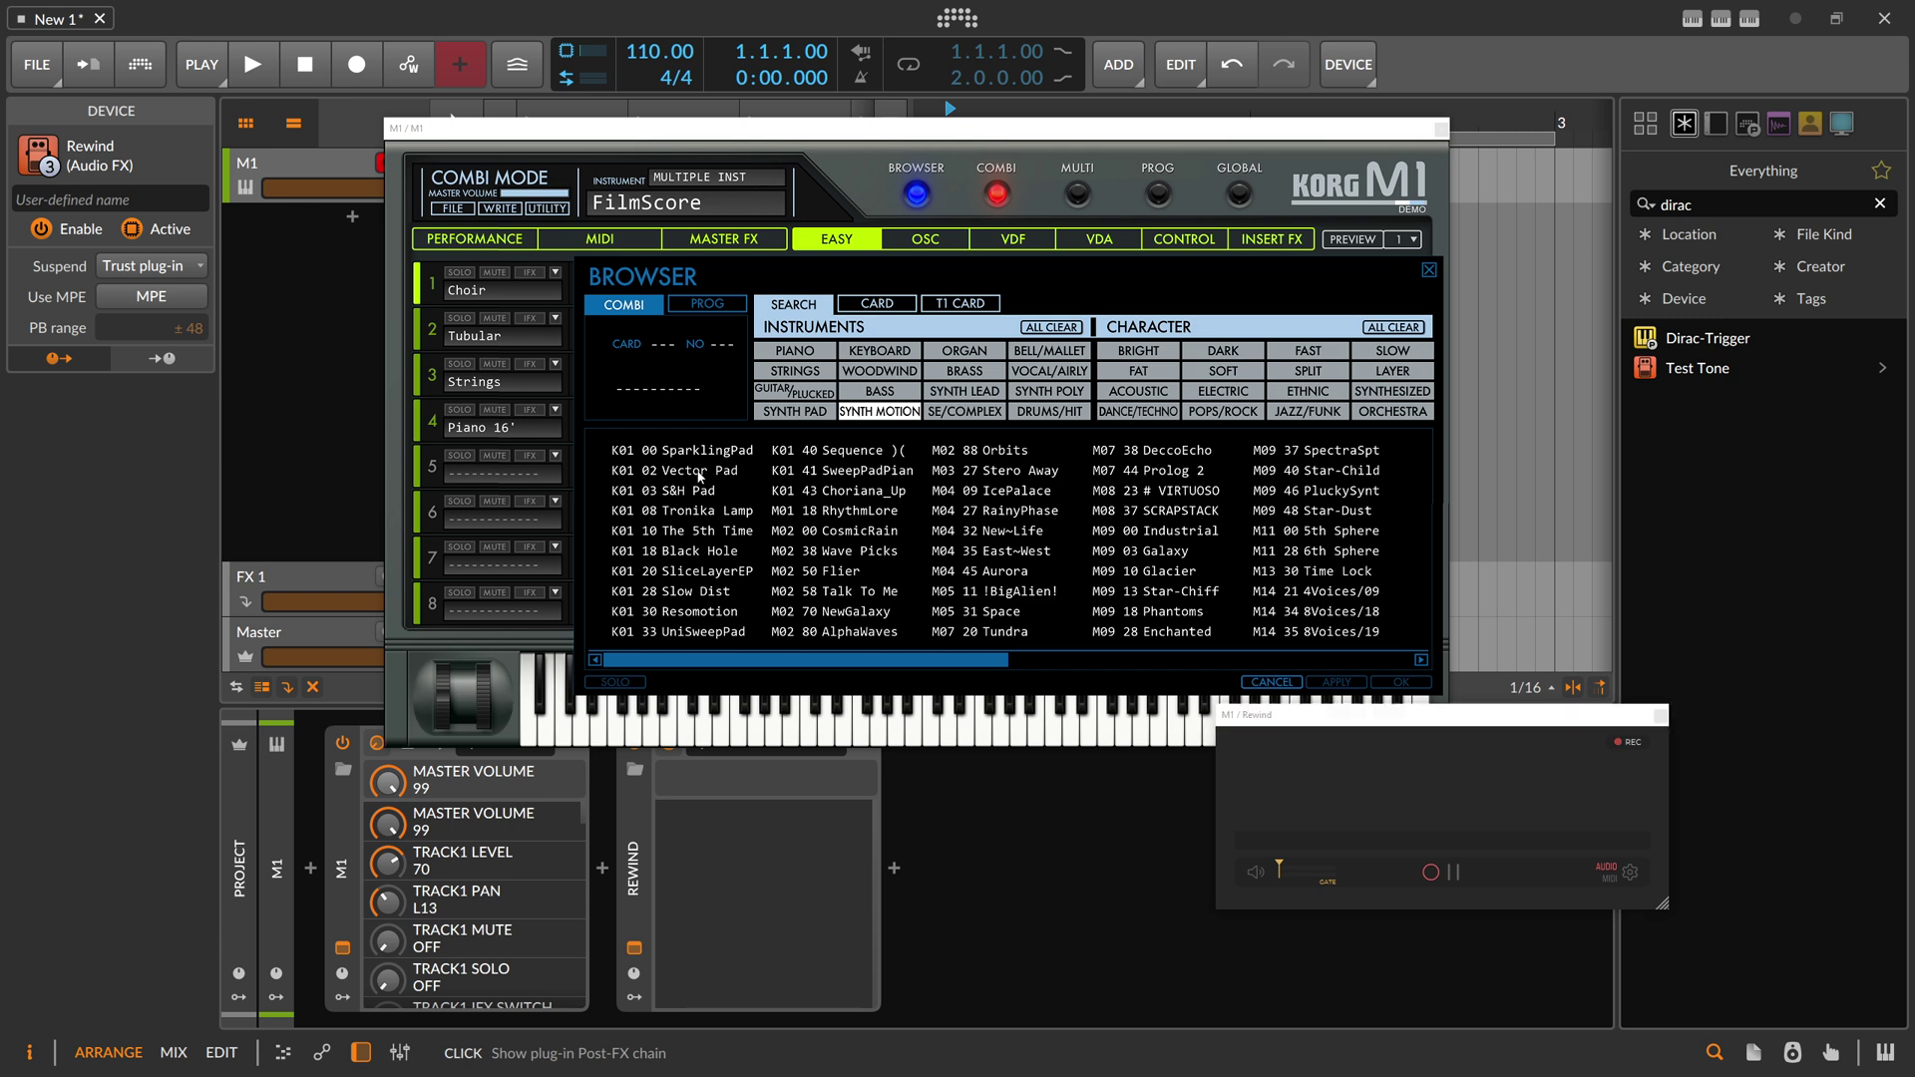
left_click(704, 492)
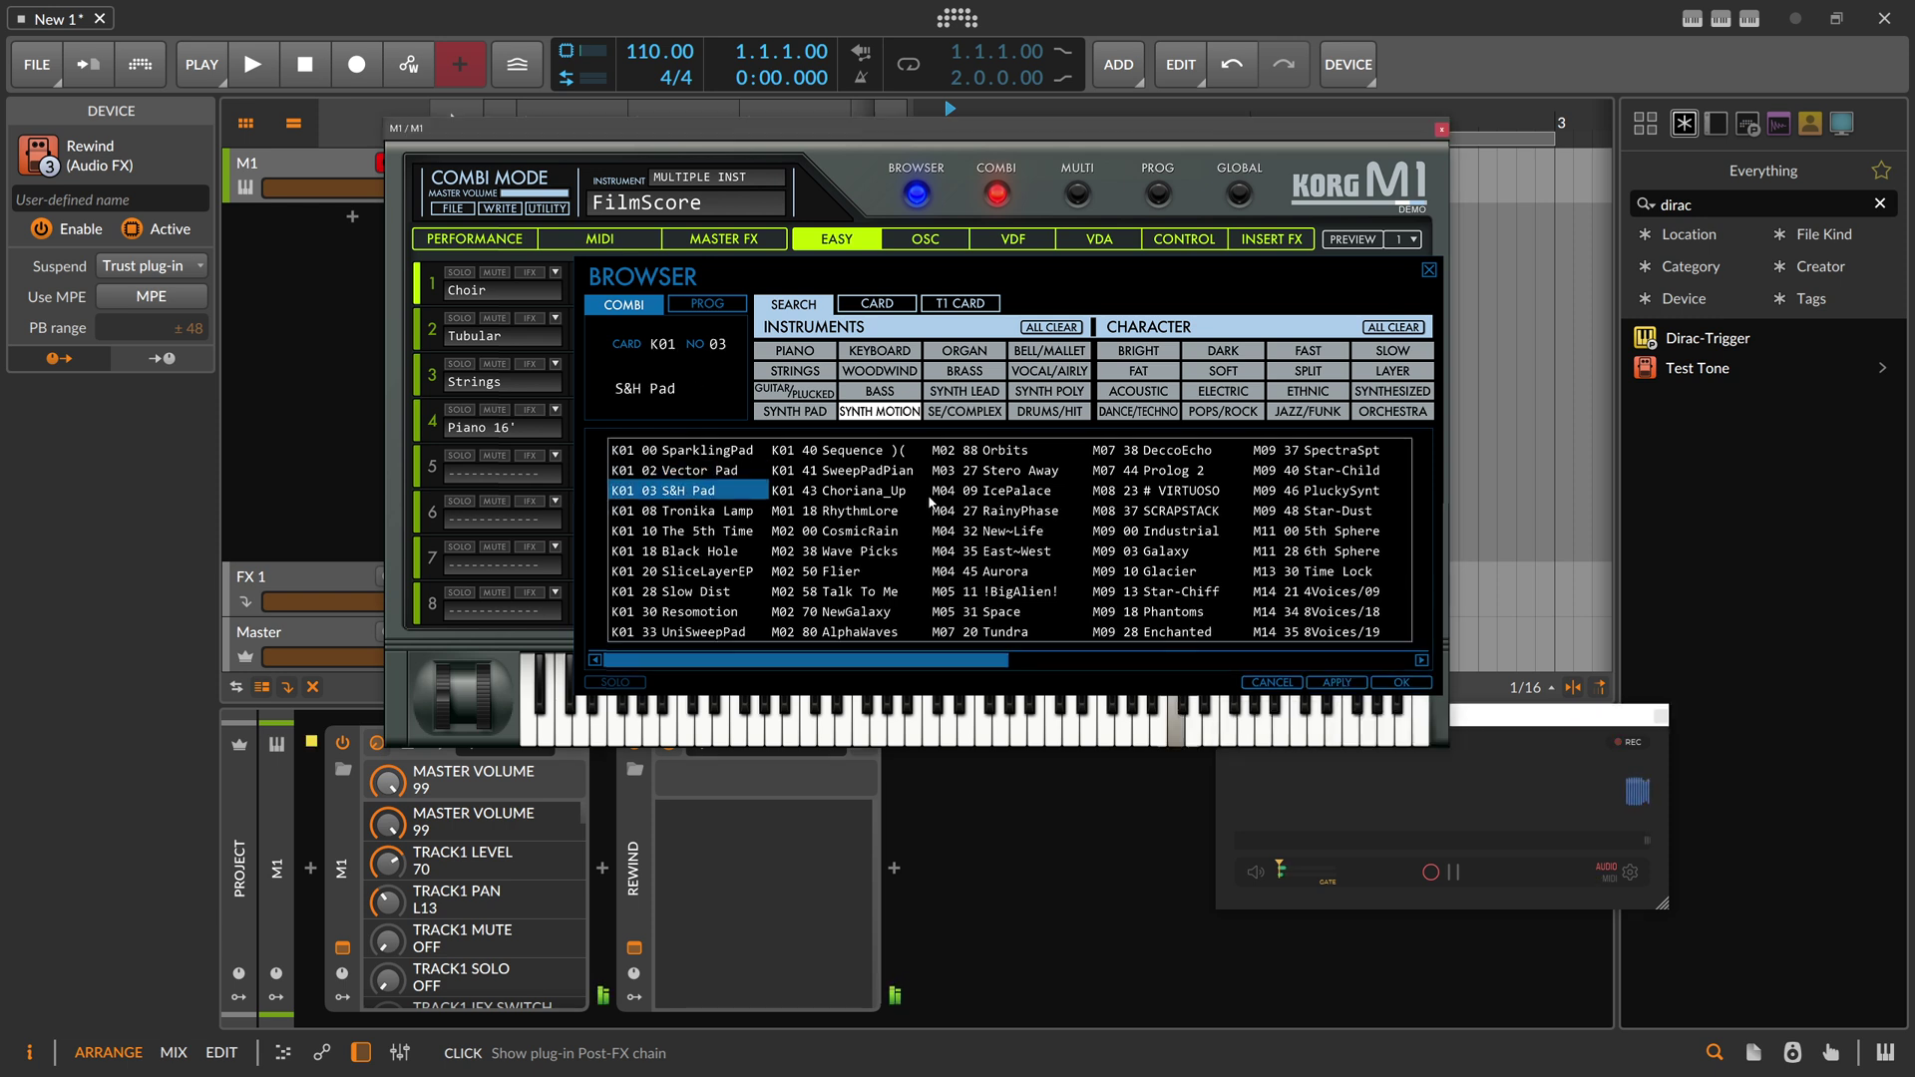
left_click(1276, 493)
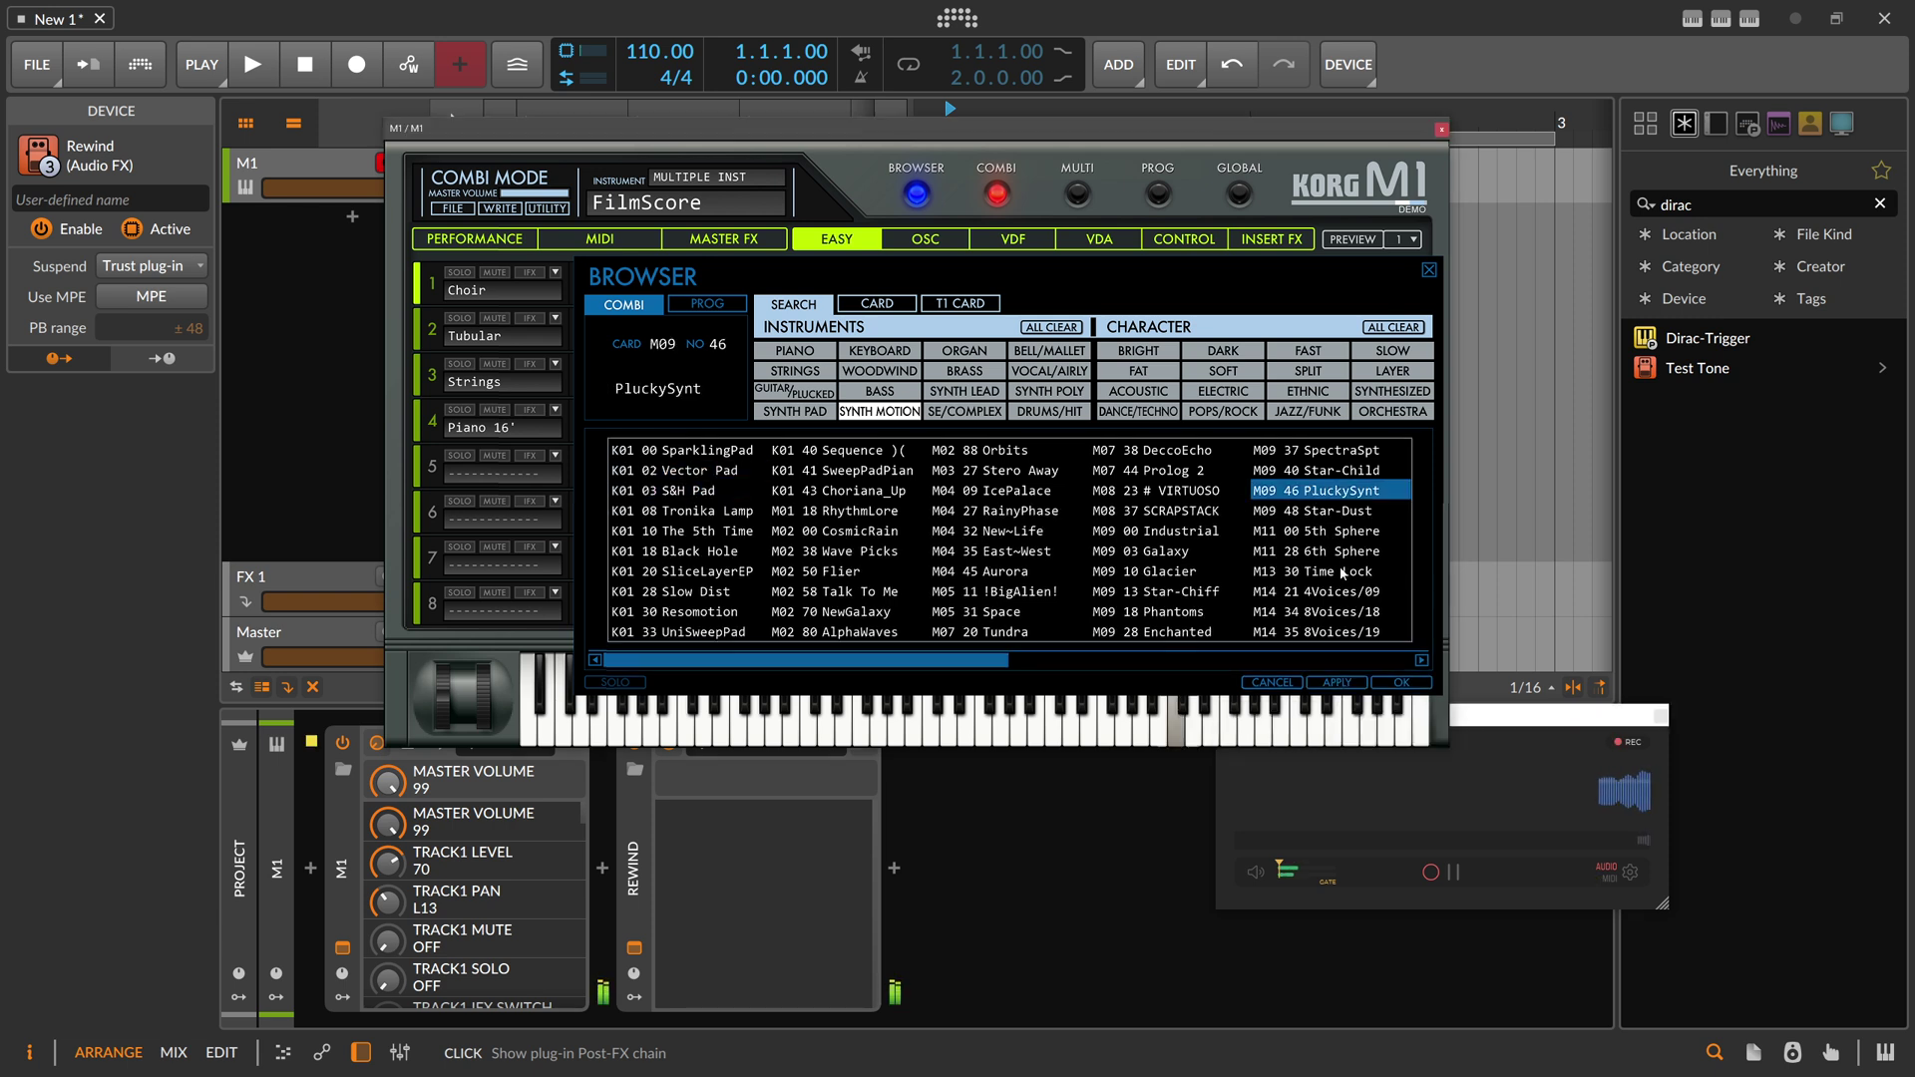
left_click(1312, 575)
left_click(1182, 575)
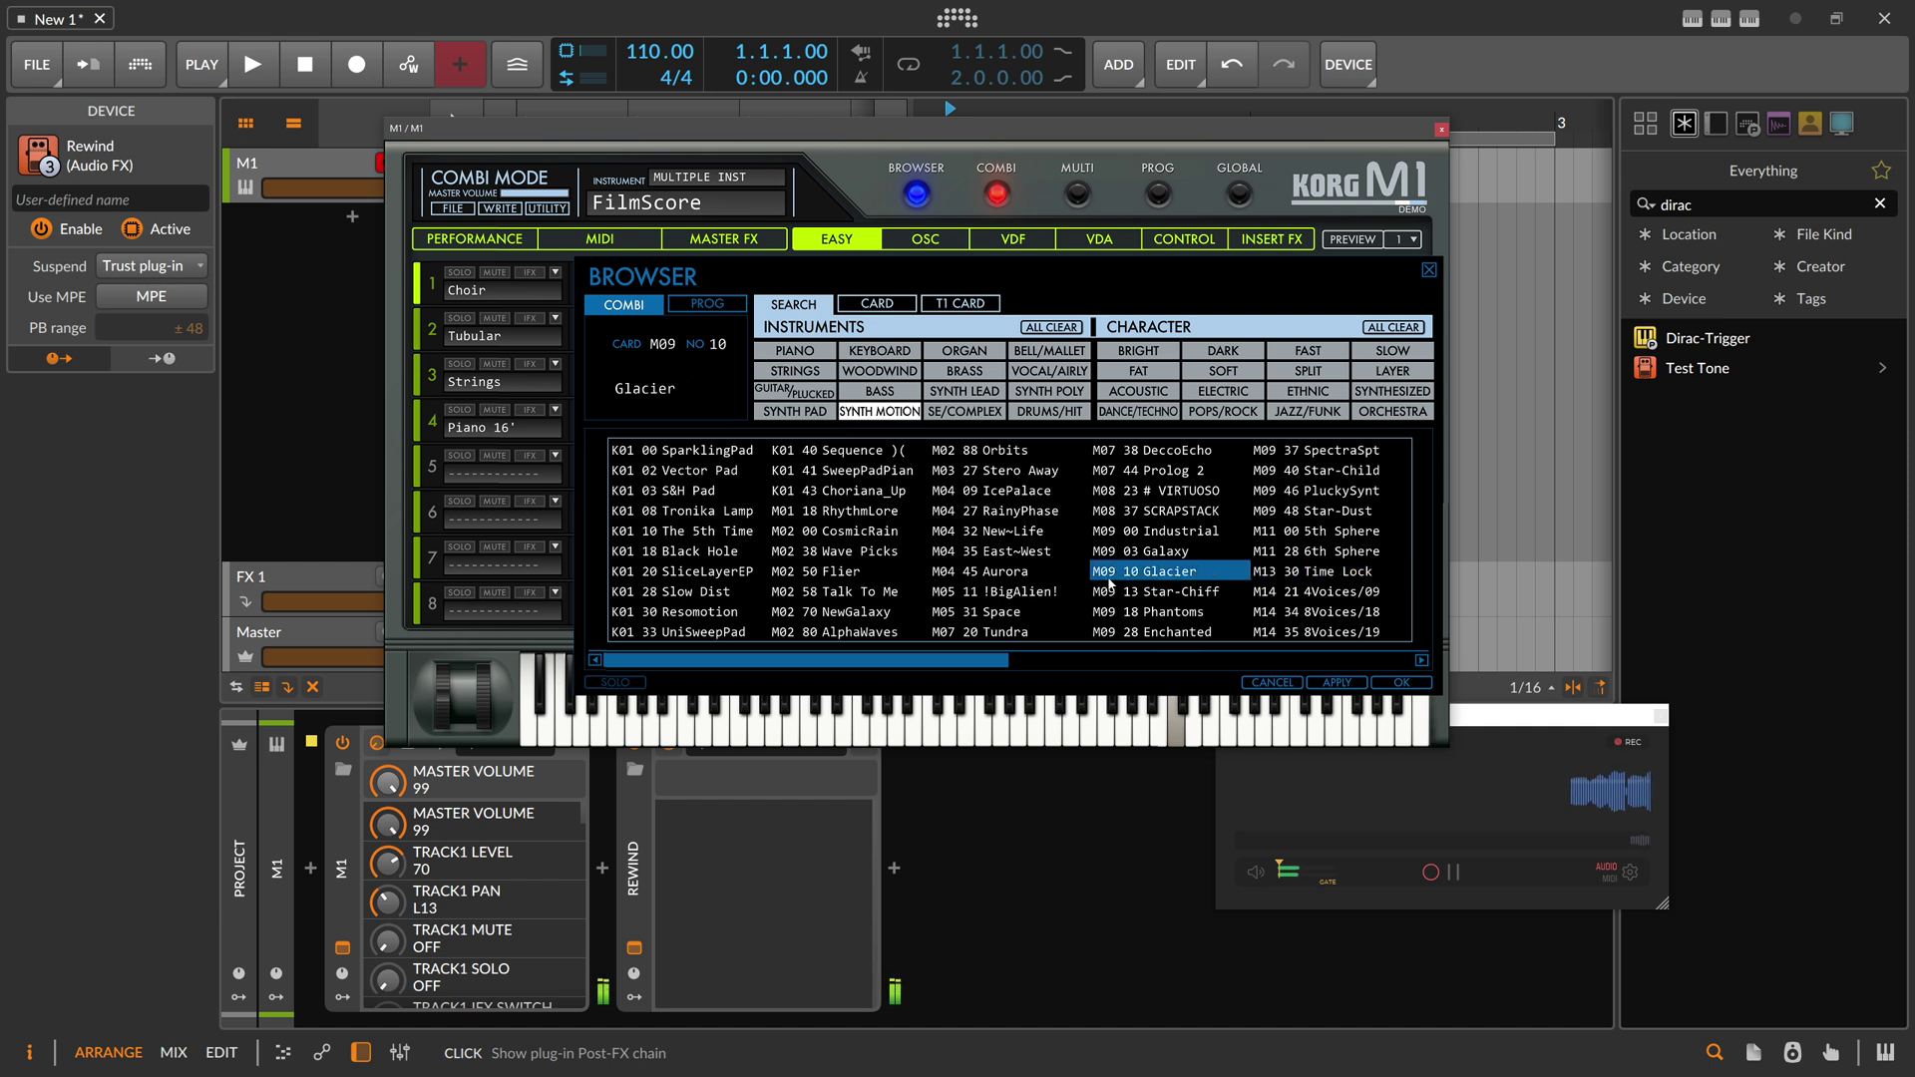
left_click(1011, 576)
left_click(875, 555)
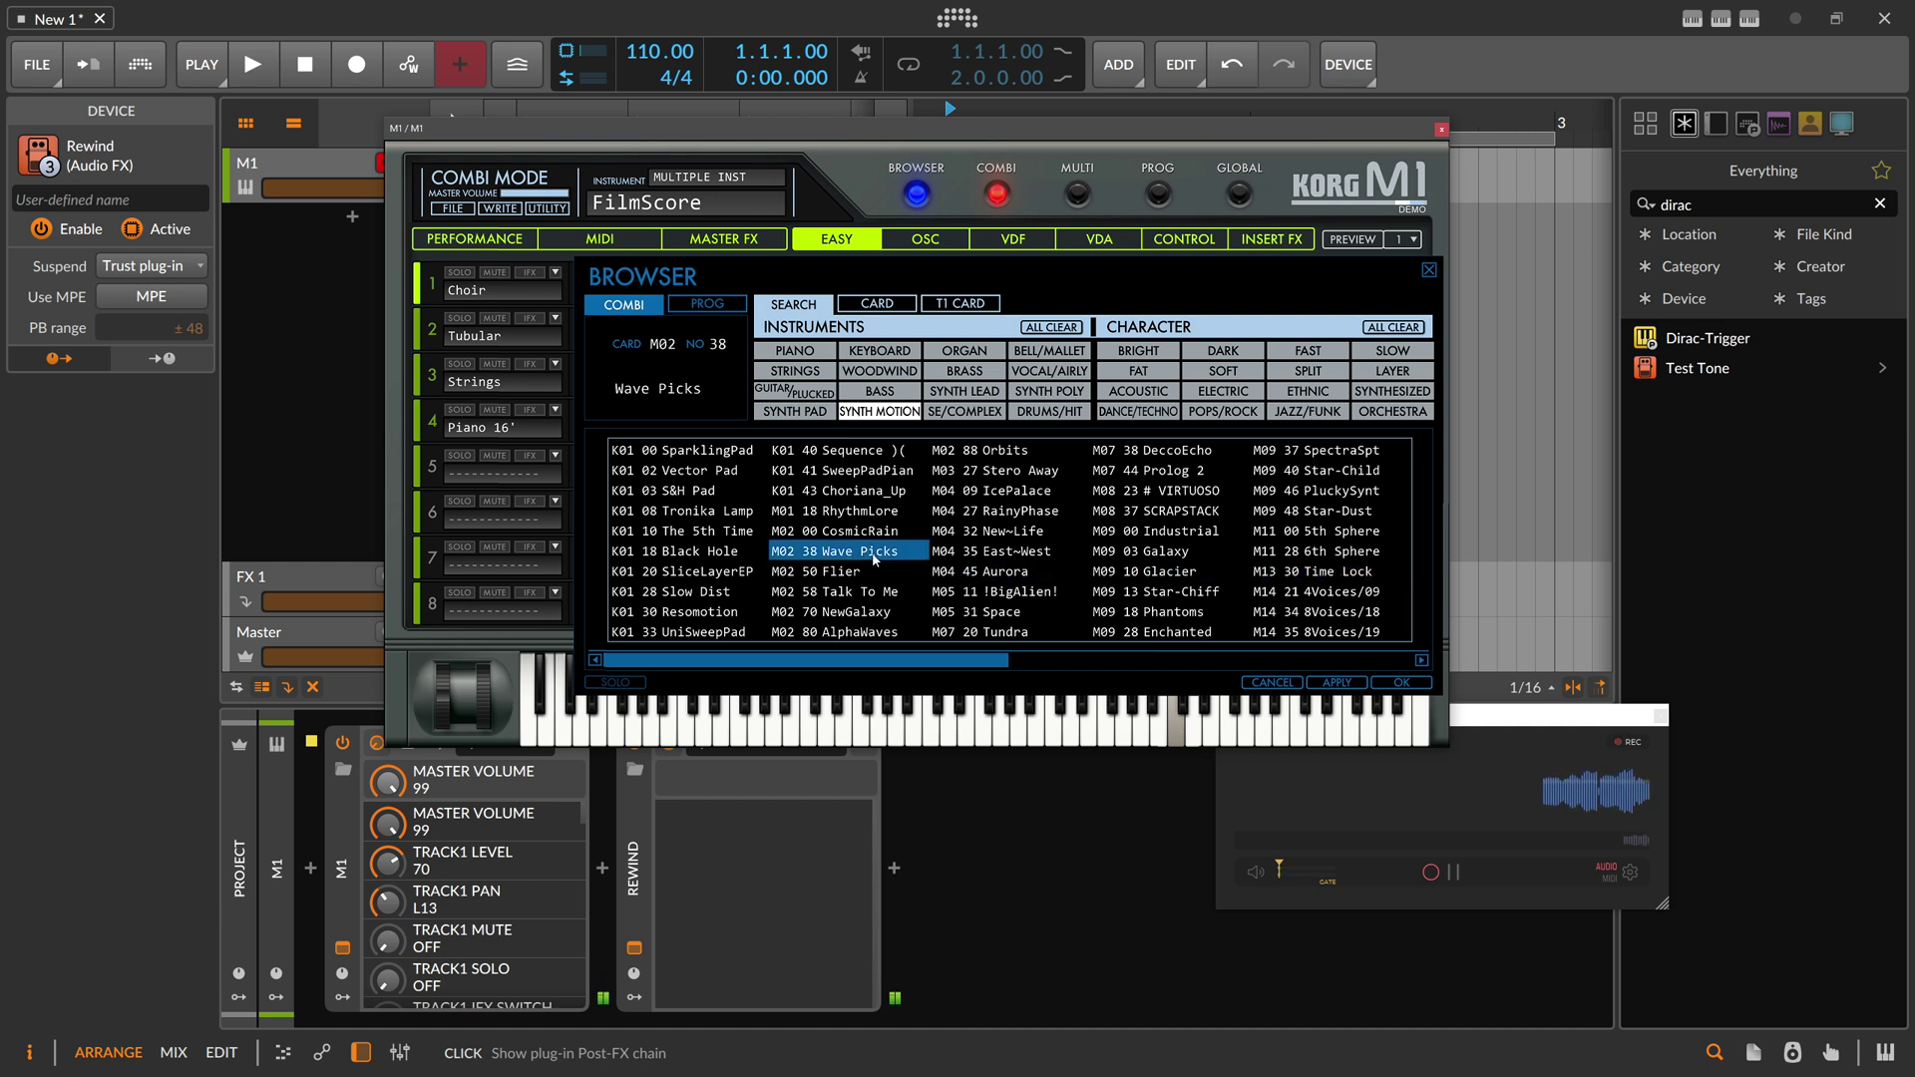
left_click(869, 533)
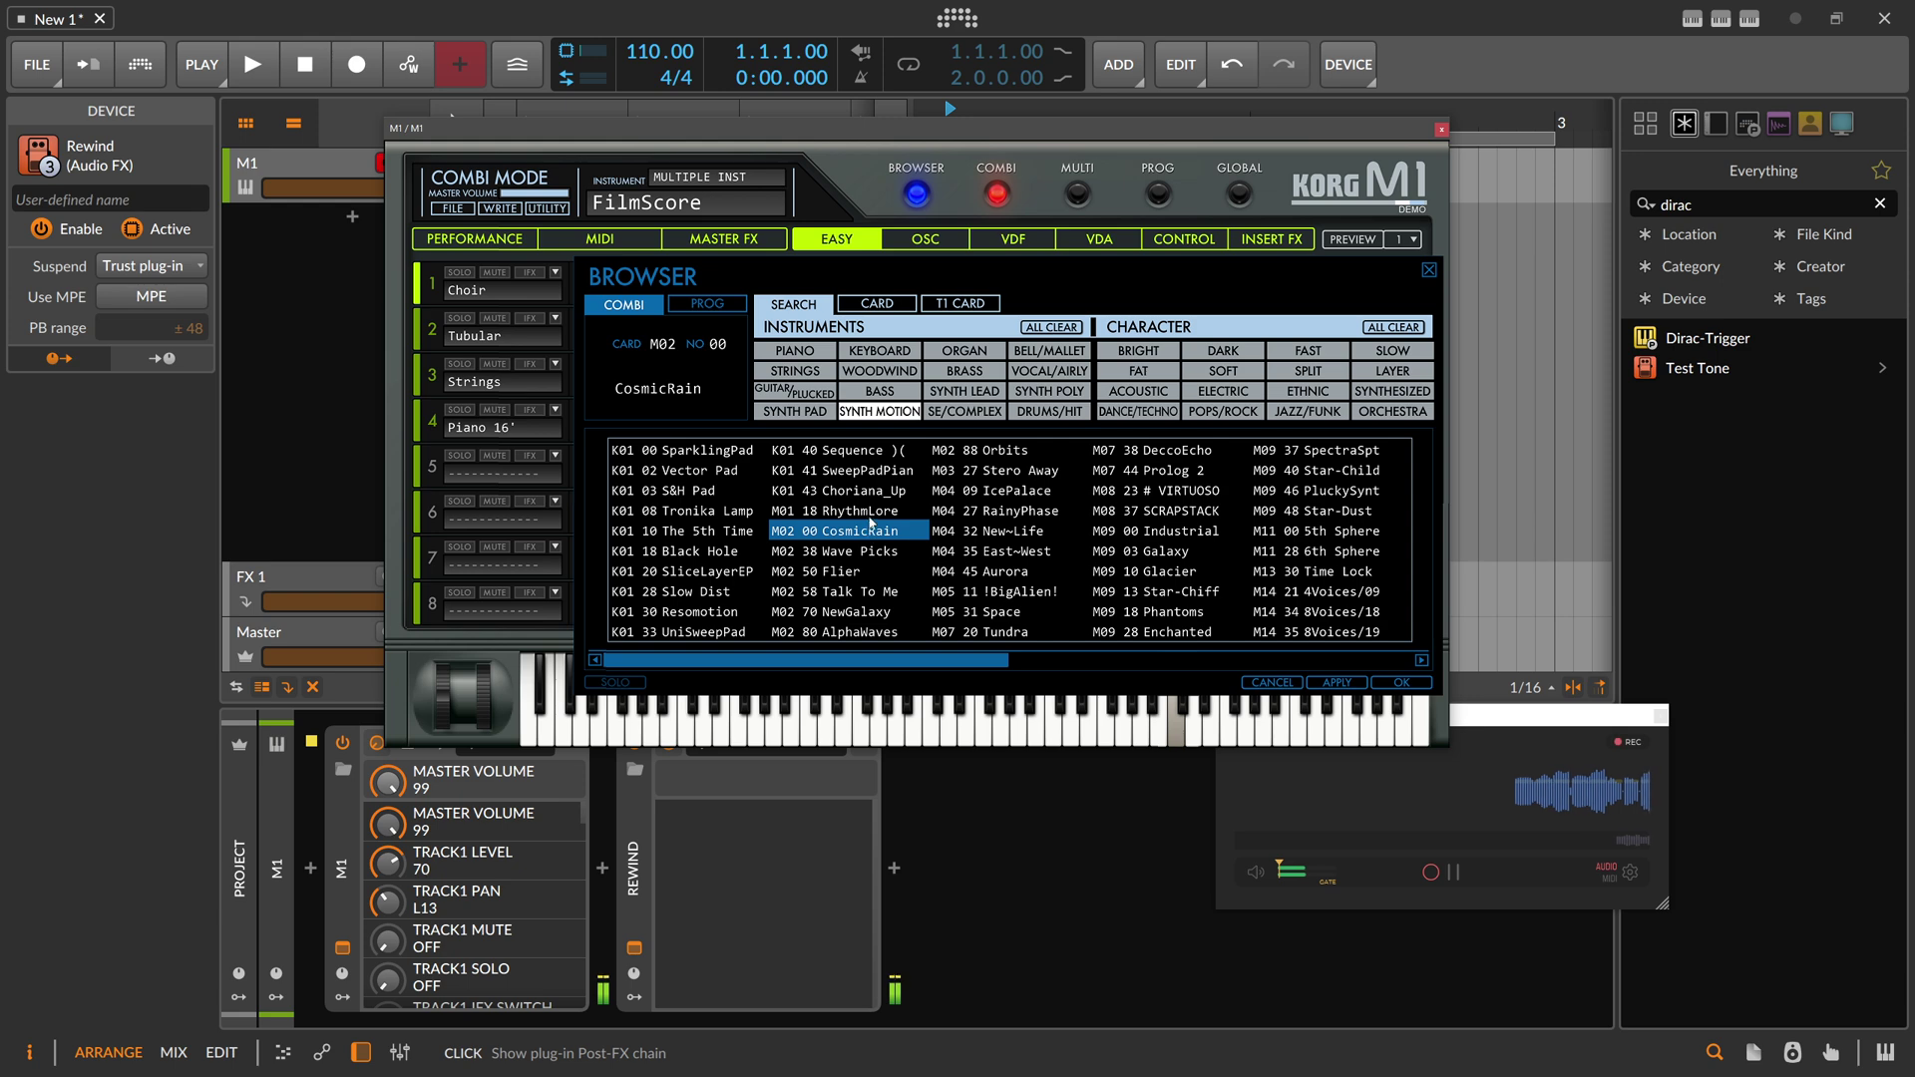
left_click(869, 493)
left_click(843, 573)
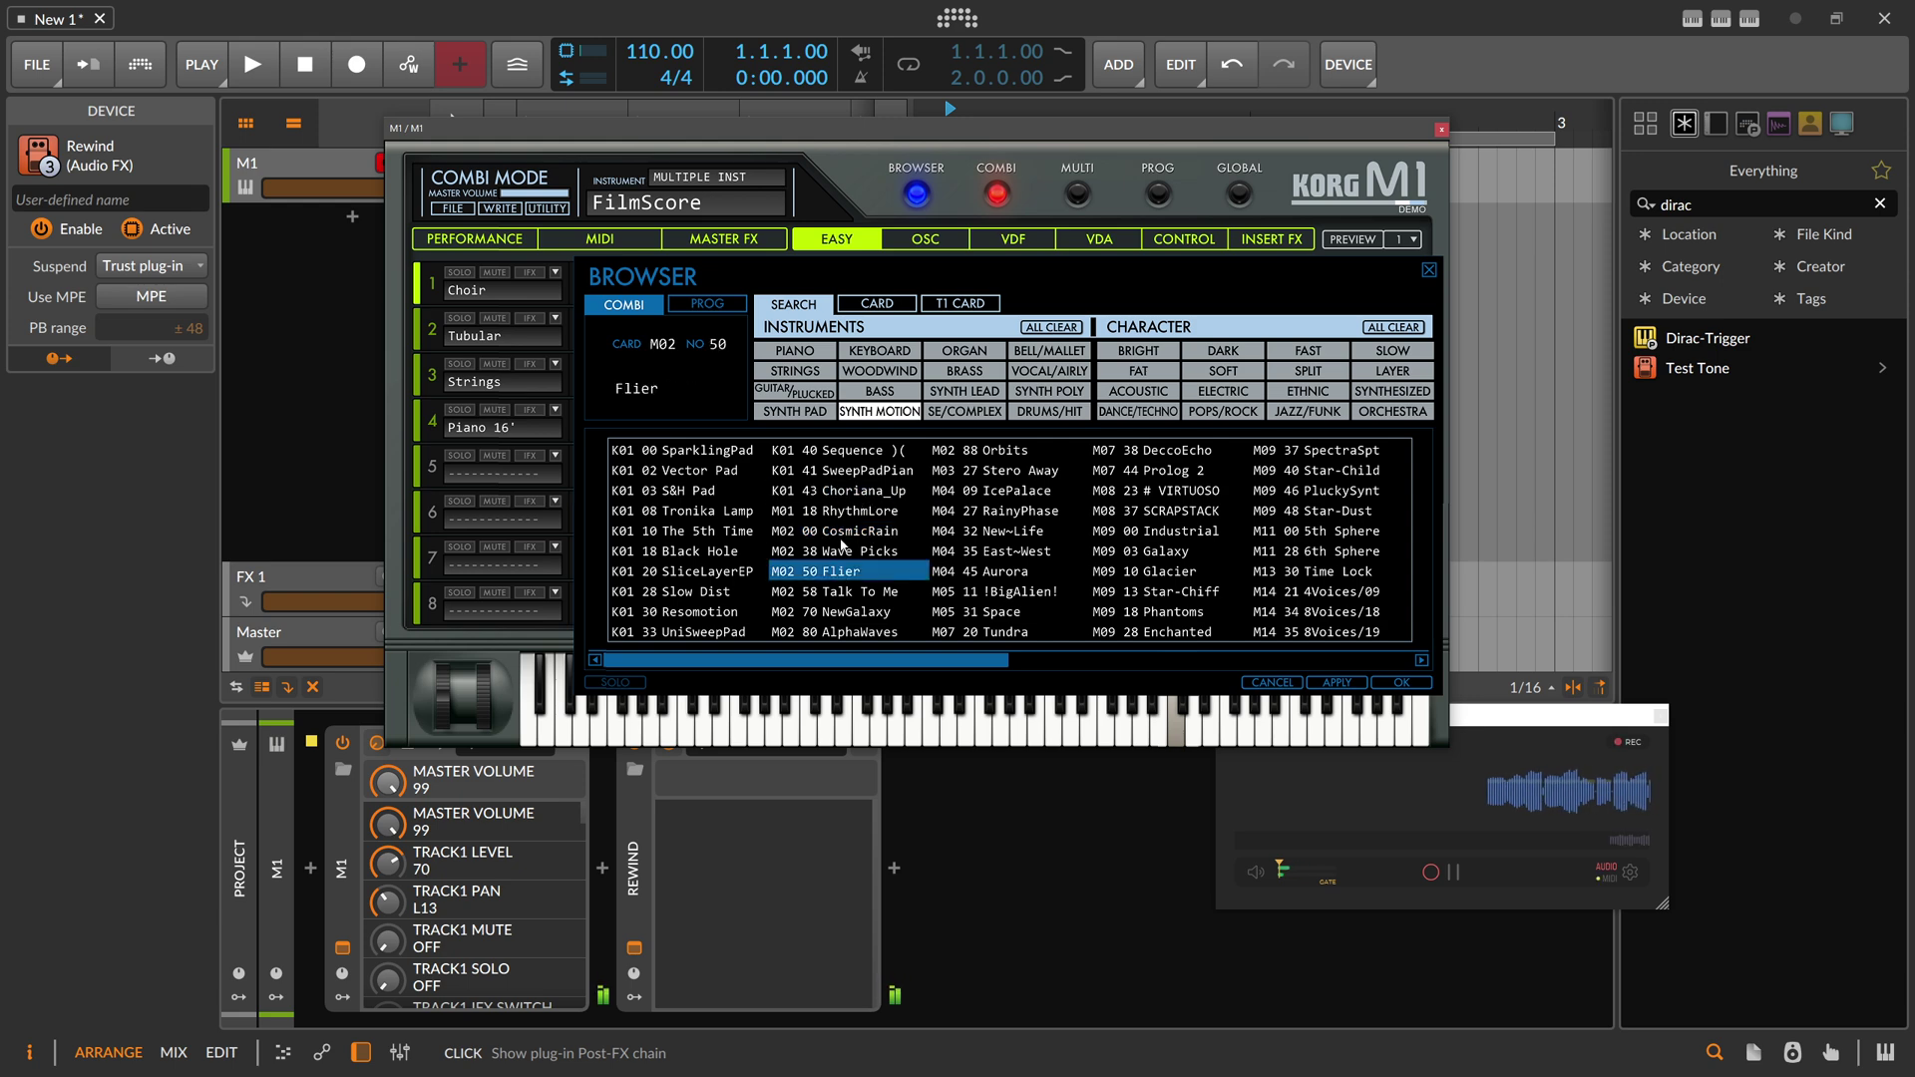
- Switch to the Synth Pad category and play combis such as Luna-Pad, WarmLayerPad, Piano Pad and Orch Pad into Rewind
left_click(798, 412)
left_click(836, 472)
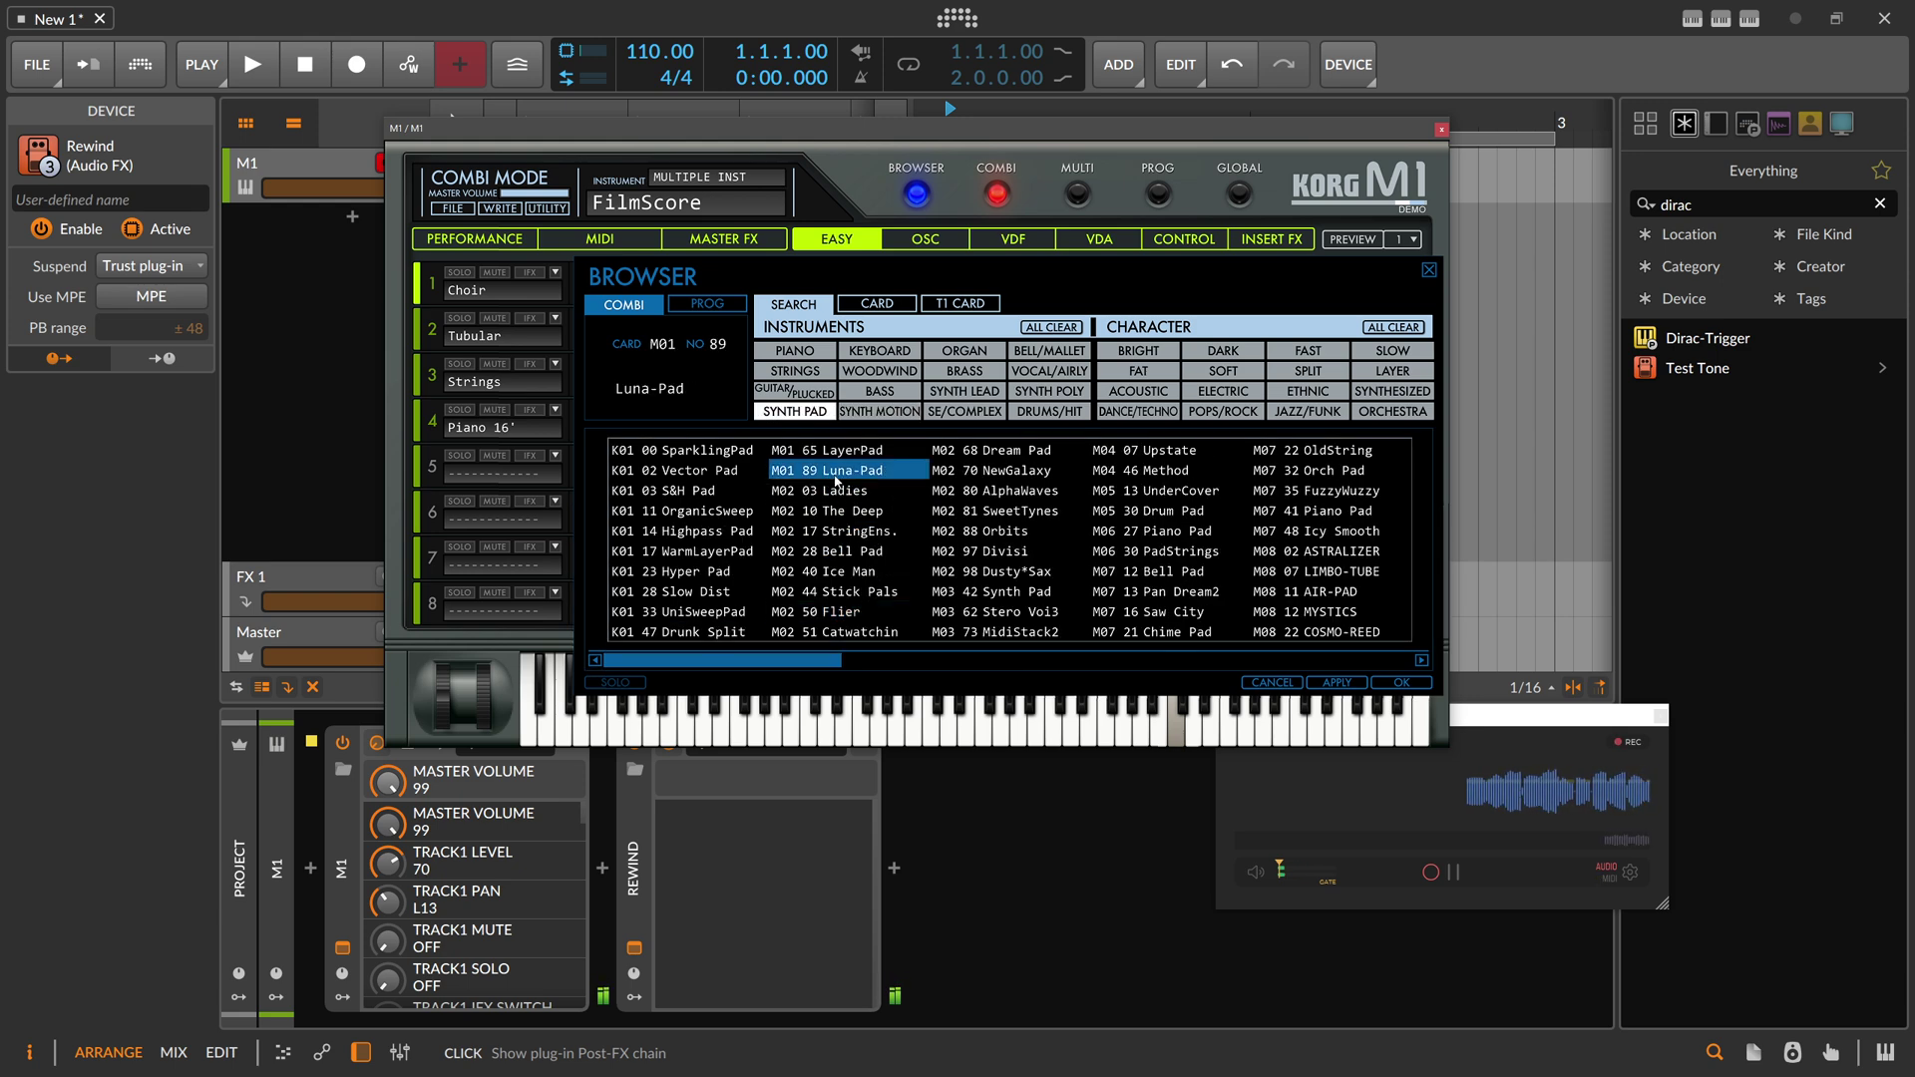
left_click(995, 513)
left_click(728, 555)
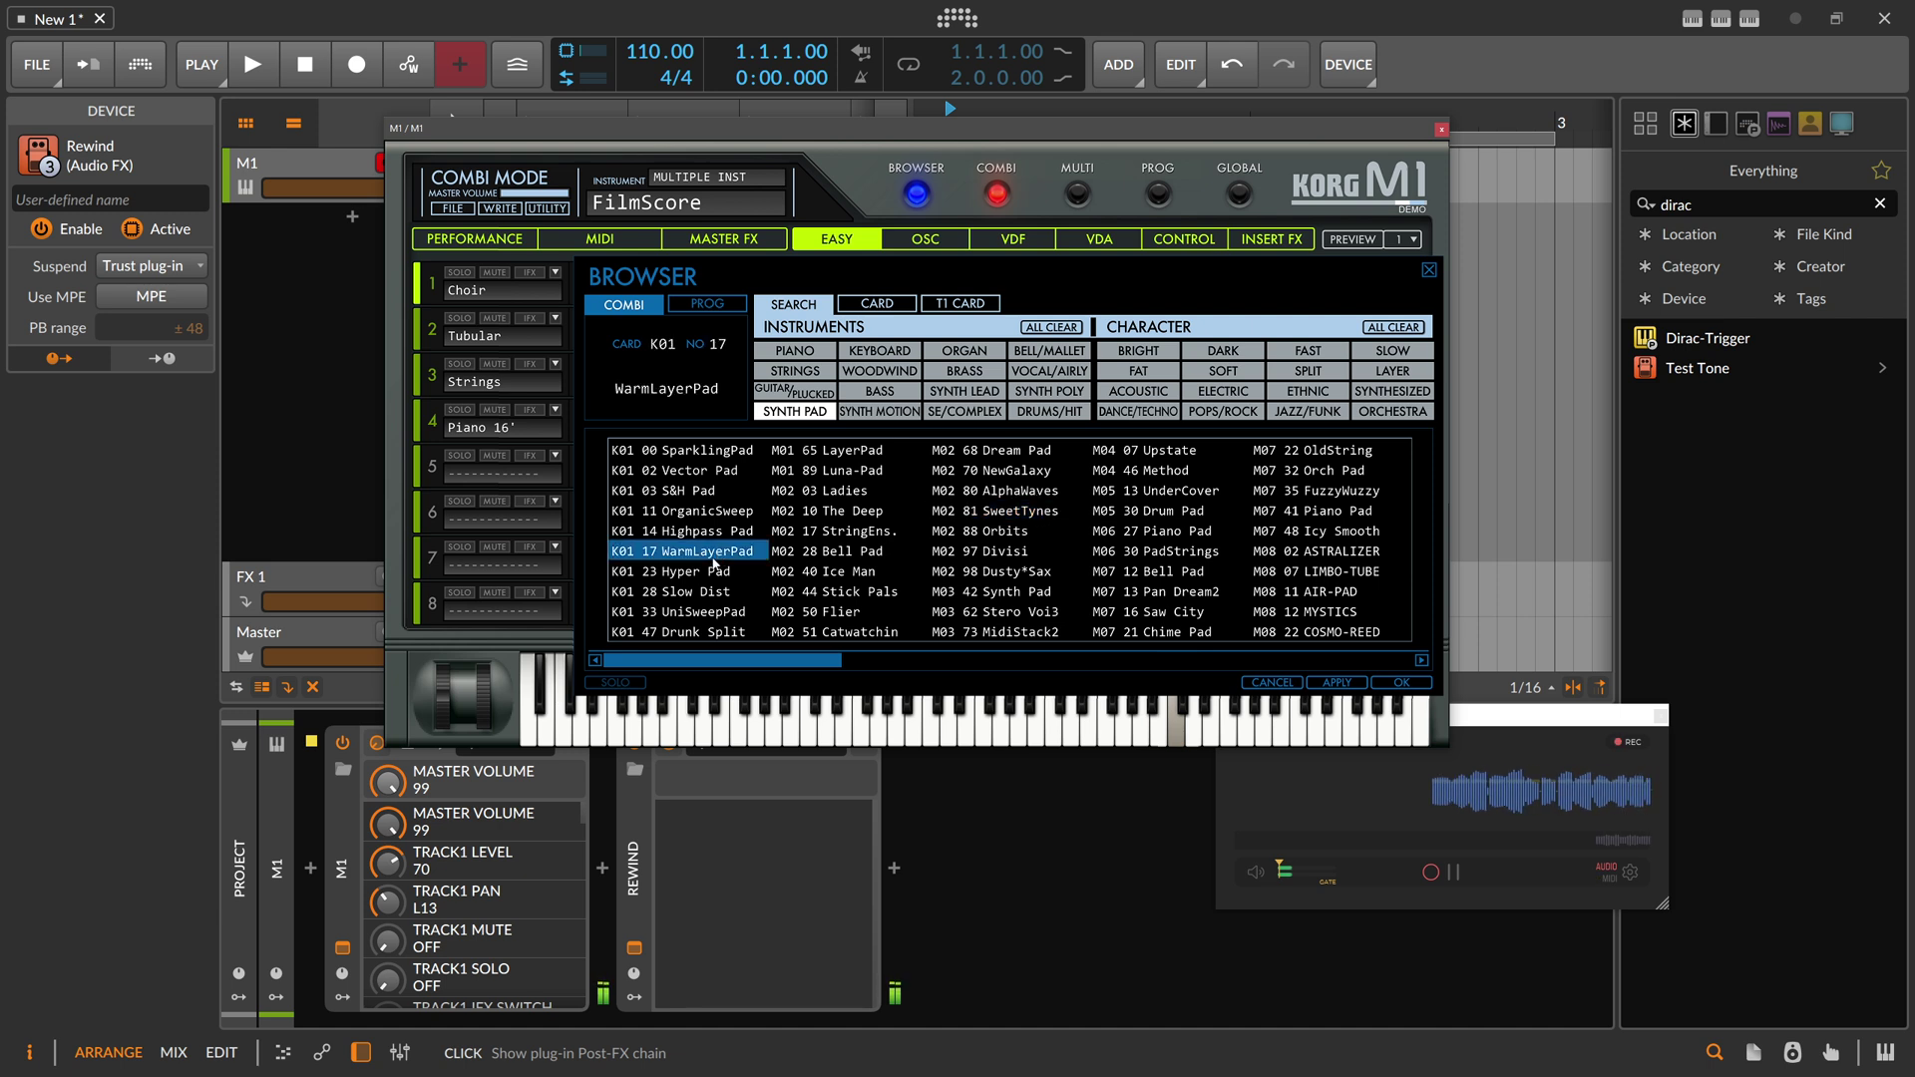
left_click(705, 594)
left_click(1158, 533)
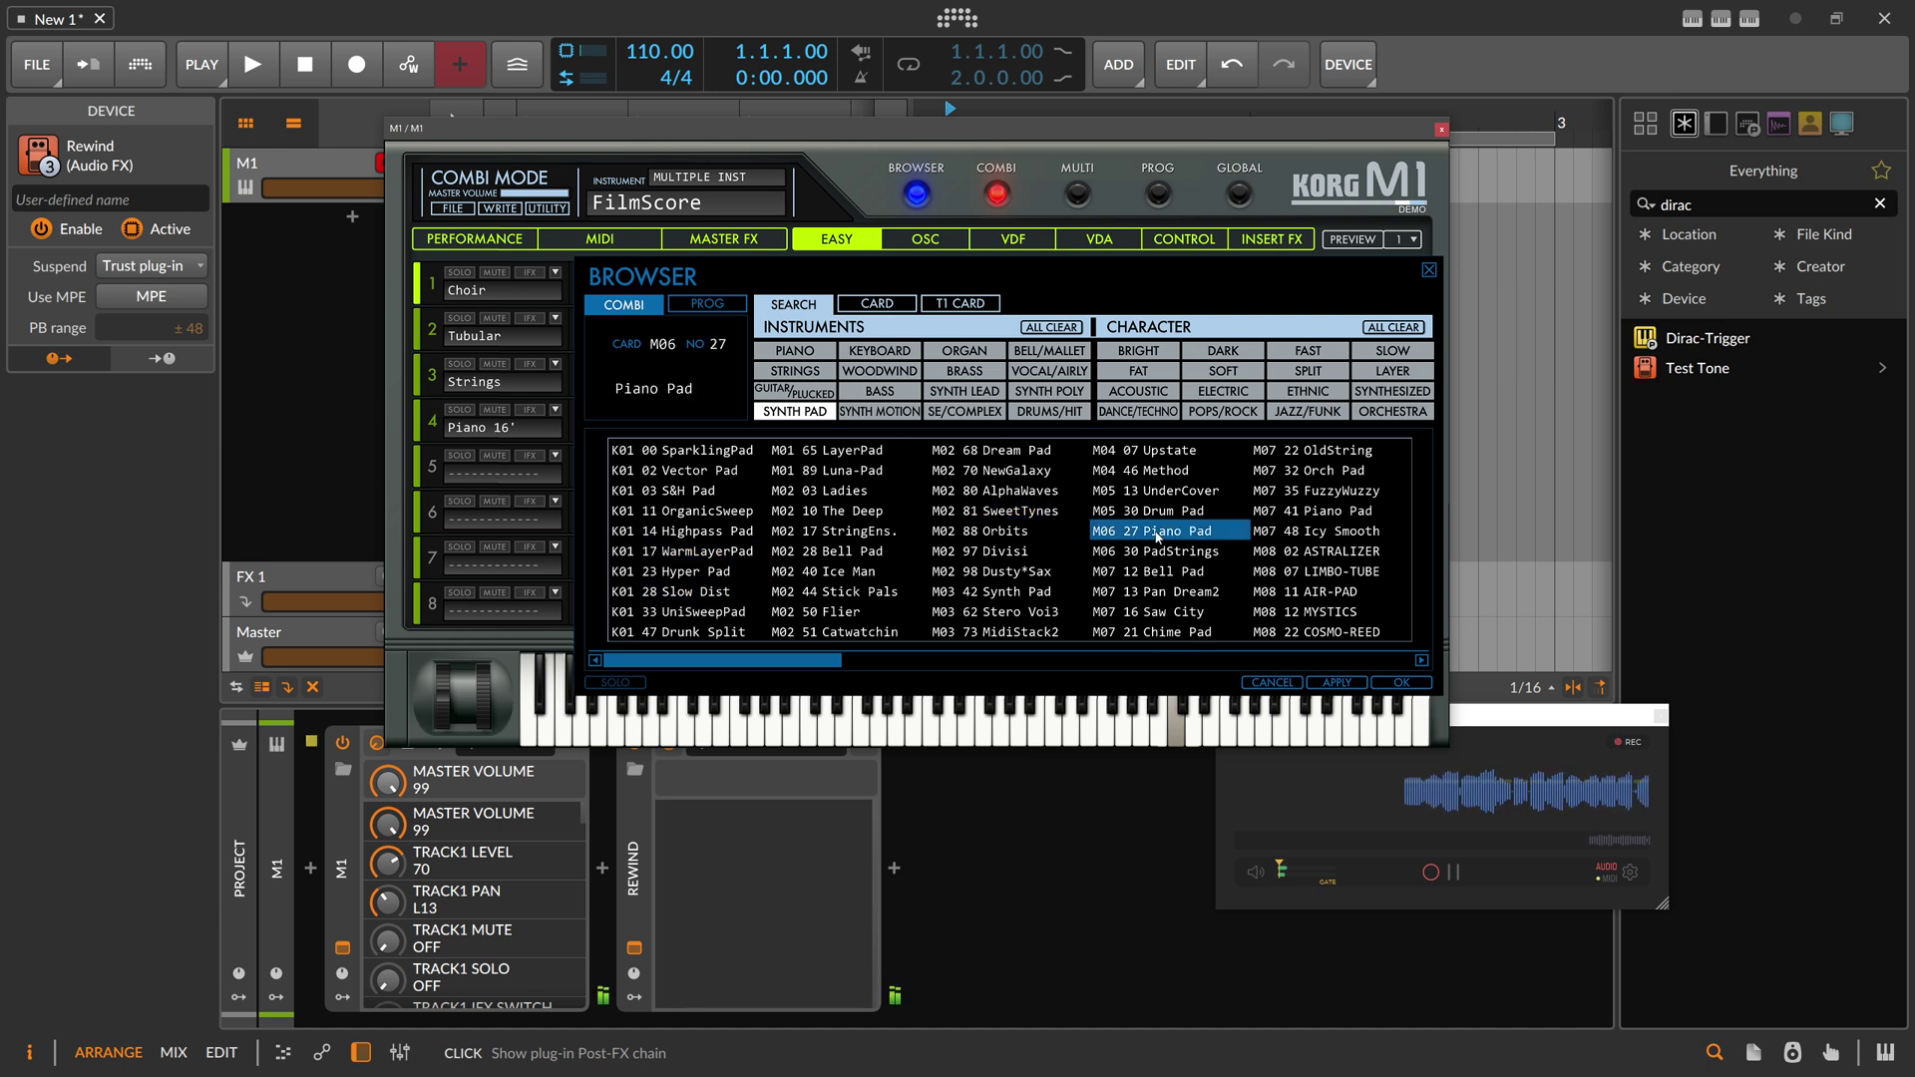
left_click(1319, 514)
left_click(1317, 470)
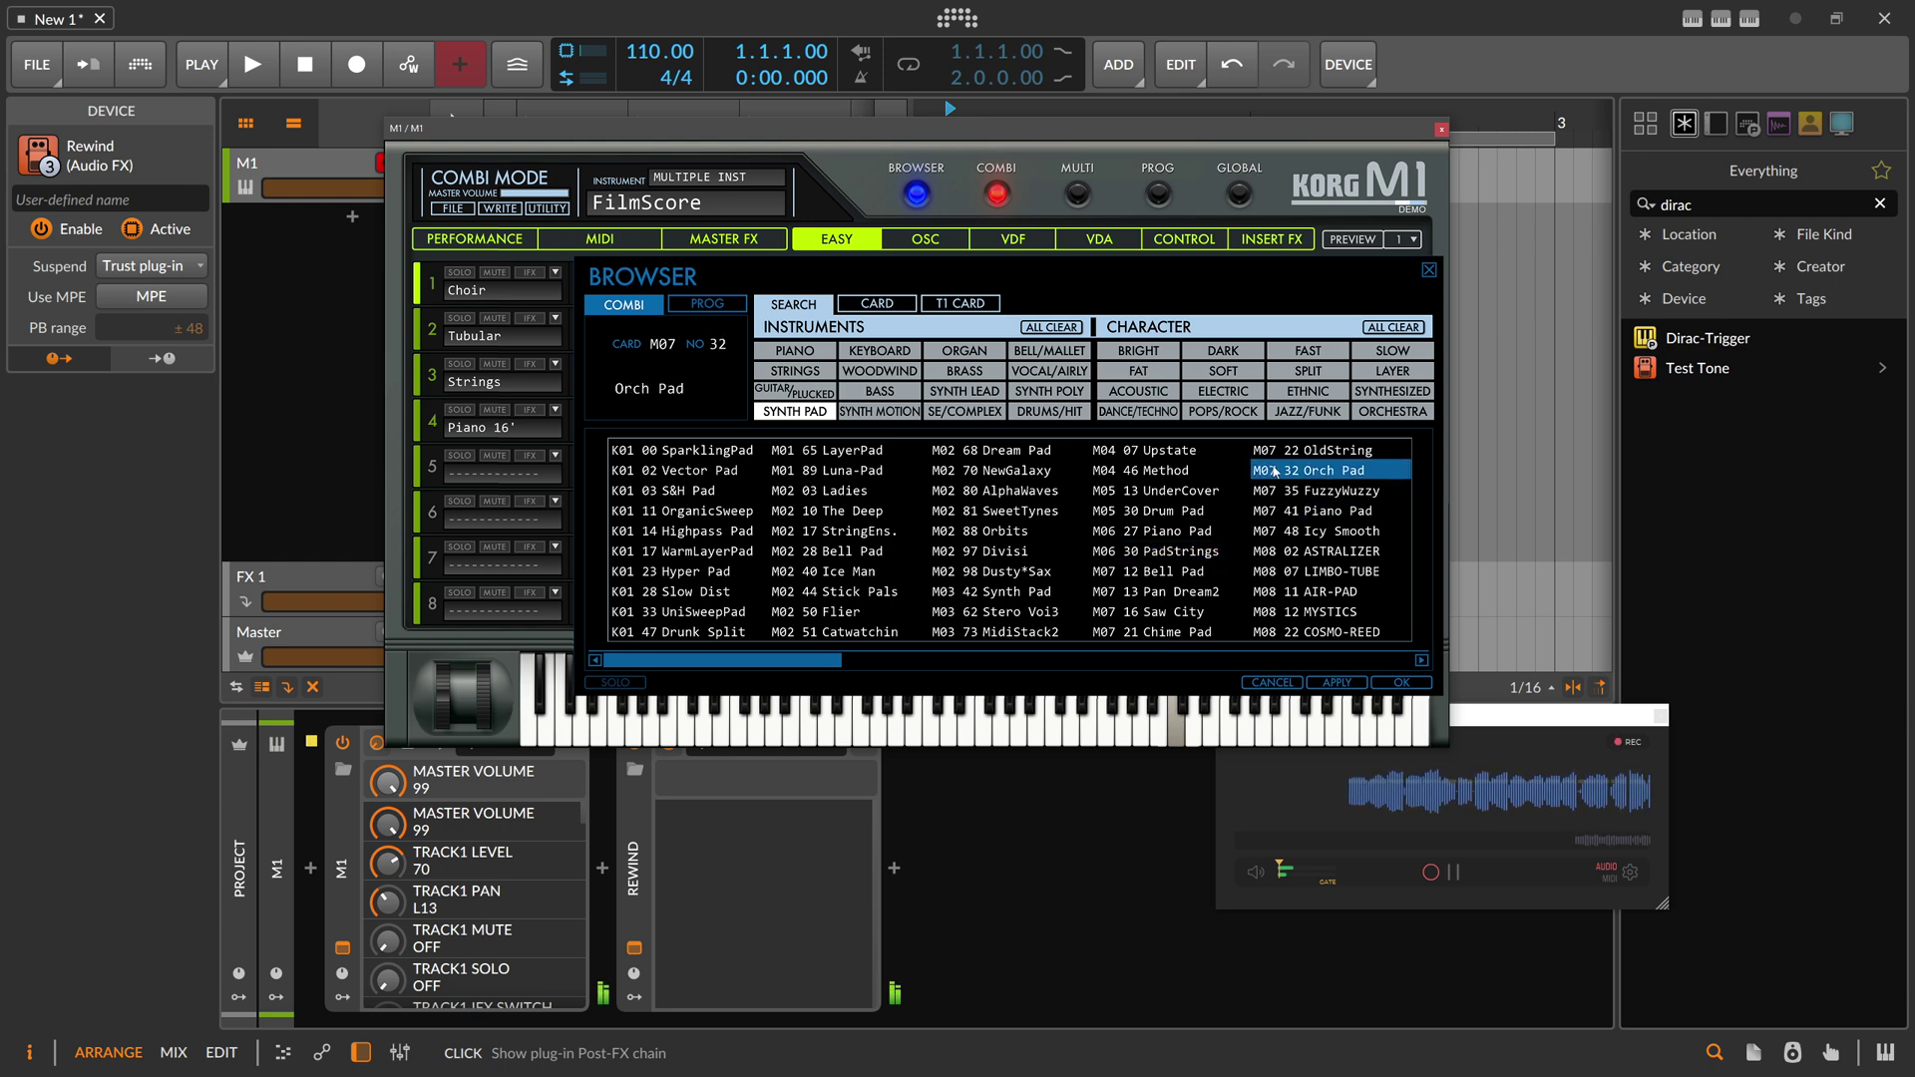
- Switch to the Synth Poly category and play combis such as Method, The 5th Time, Unison Stab and HardHouseHit into Rewind
left_click(1049, 391)
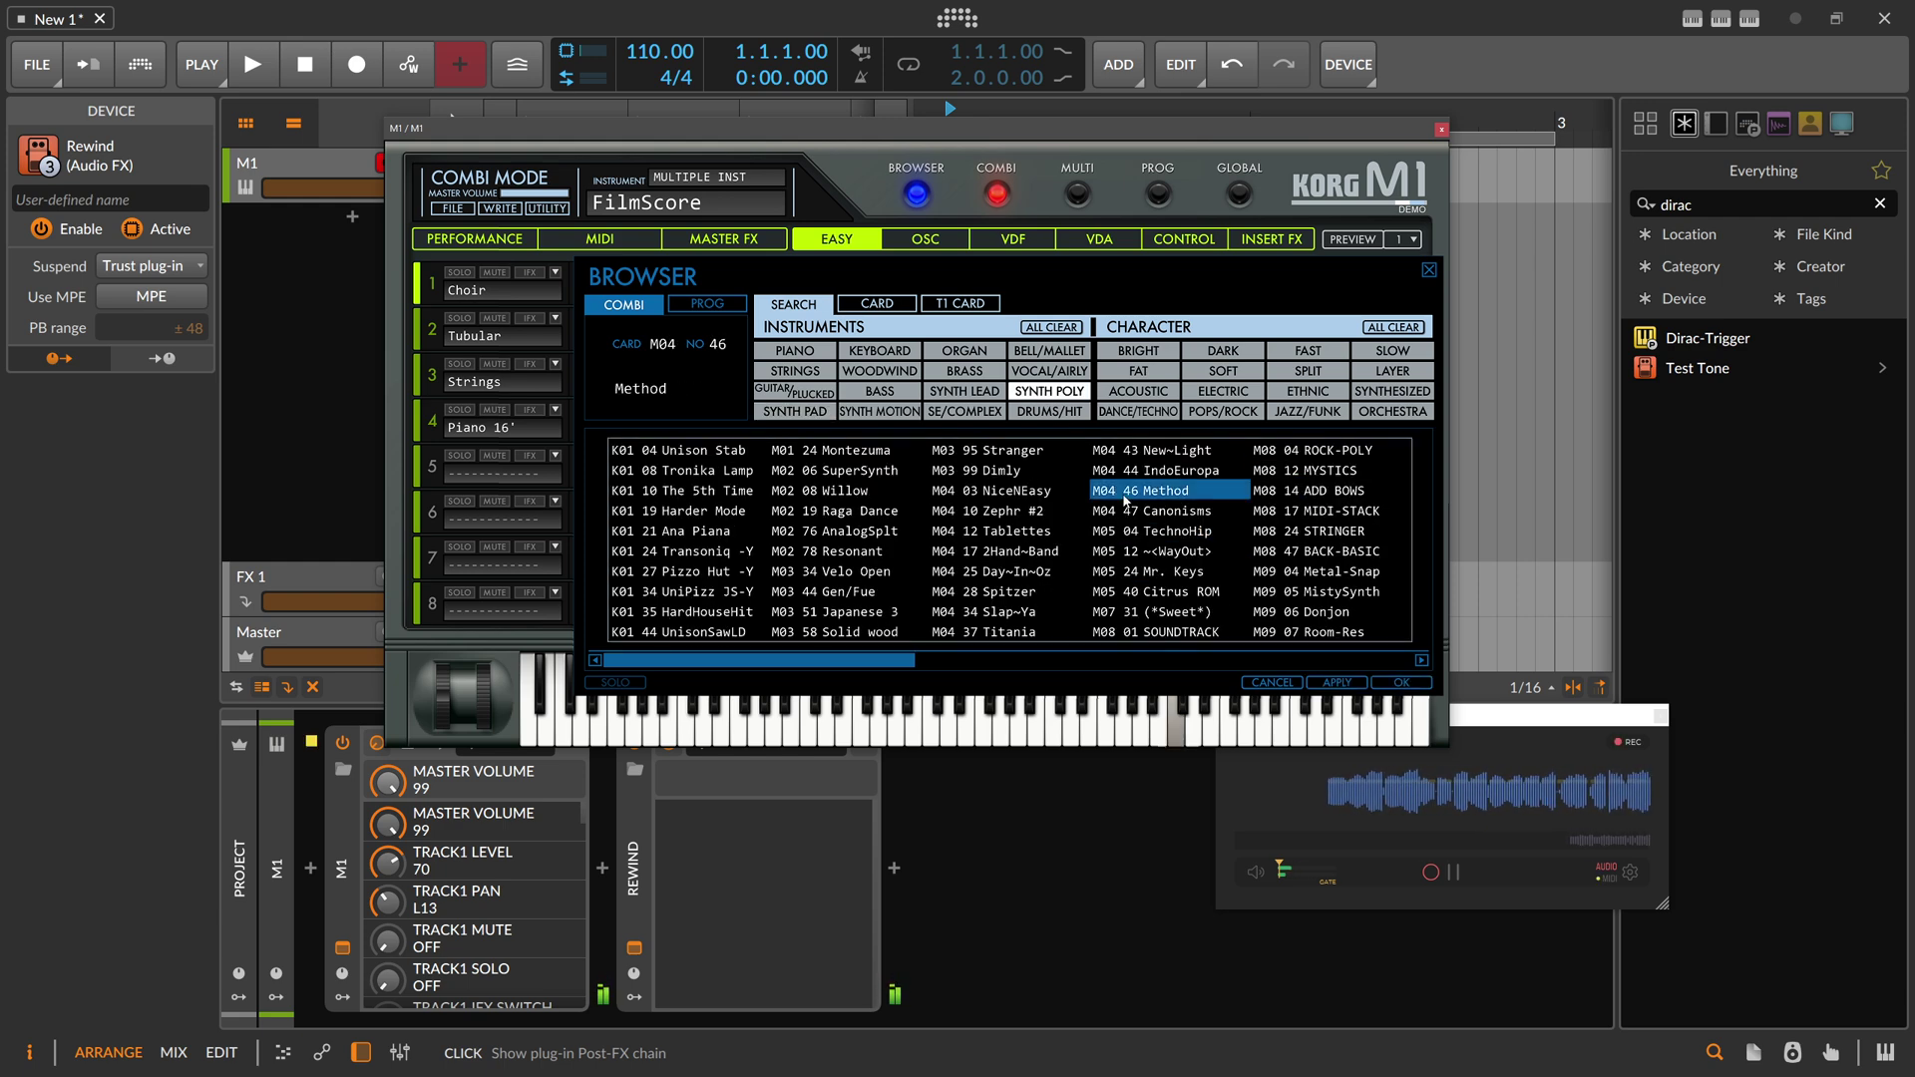
left_click(1031, 511)
left_click(997, 551)
left_click(688, 510)
left_click(693, 490)
left_click(699, 471)
left_click(688, 450)
left_click(689, 570)
left_click(713, 612)
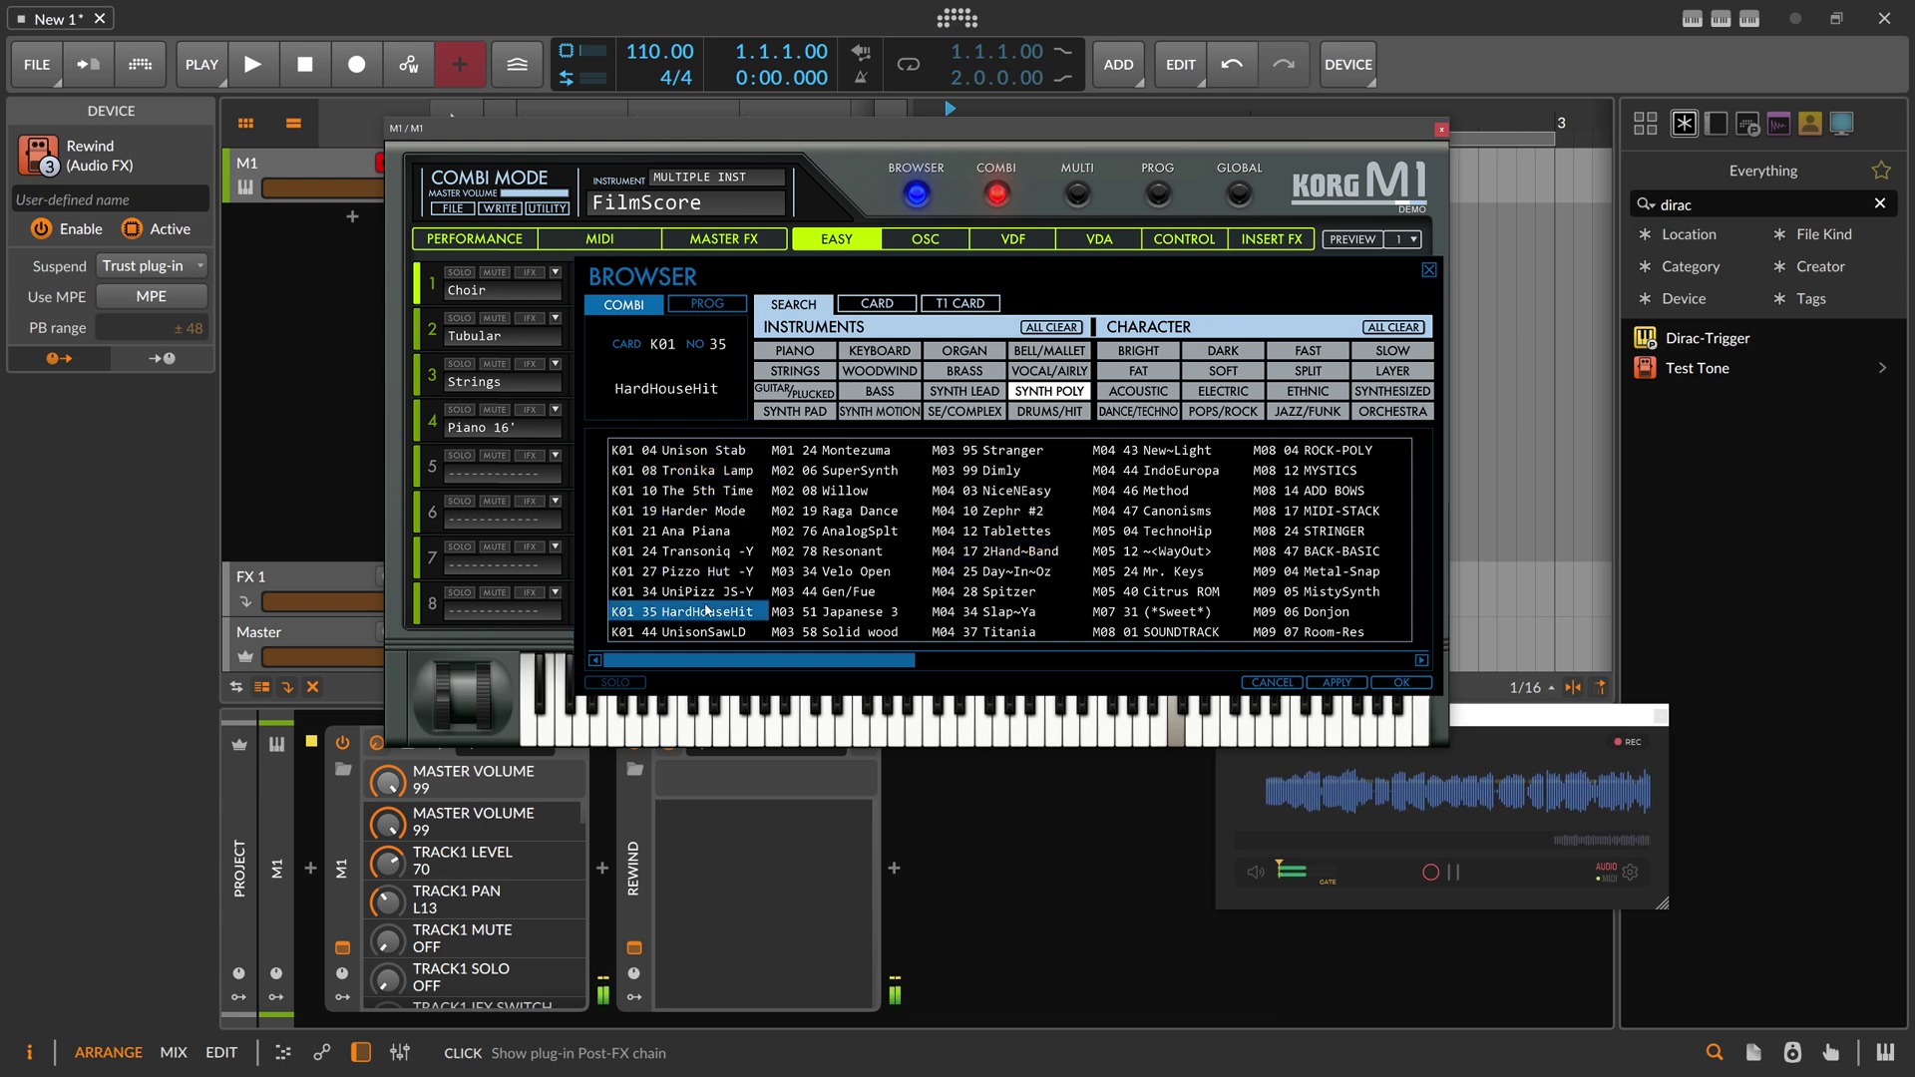
- Pause Rewind's recording, close the M1 window and place the captured audio on a new sampler instrument track
left_click(1358, 789)
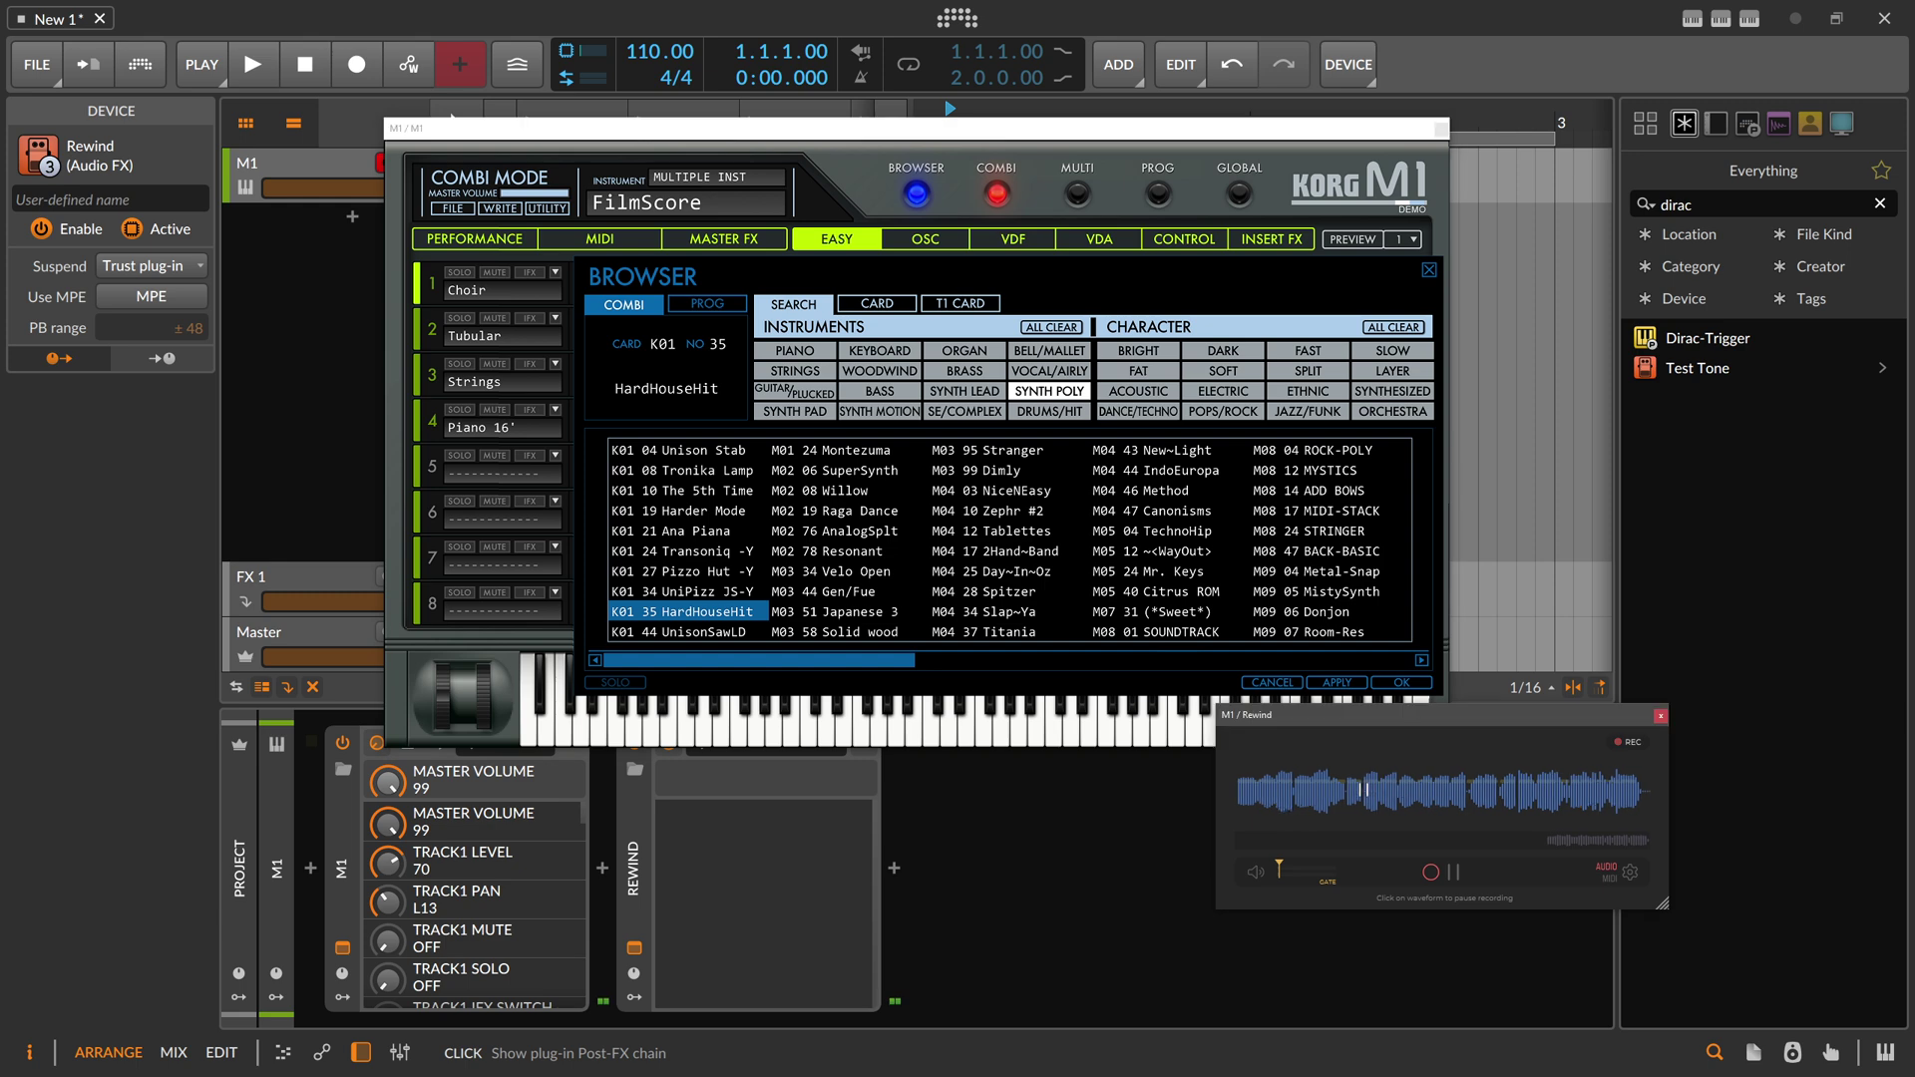
left_click(1440, 128)
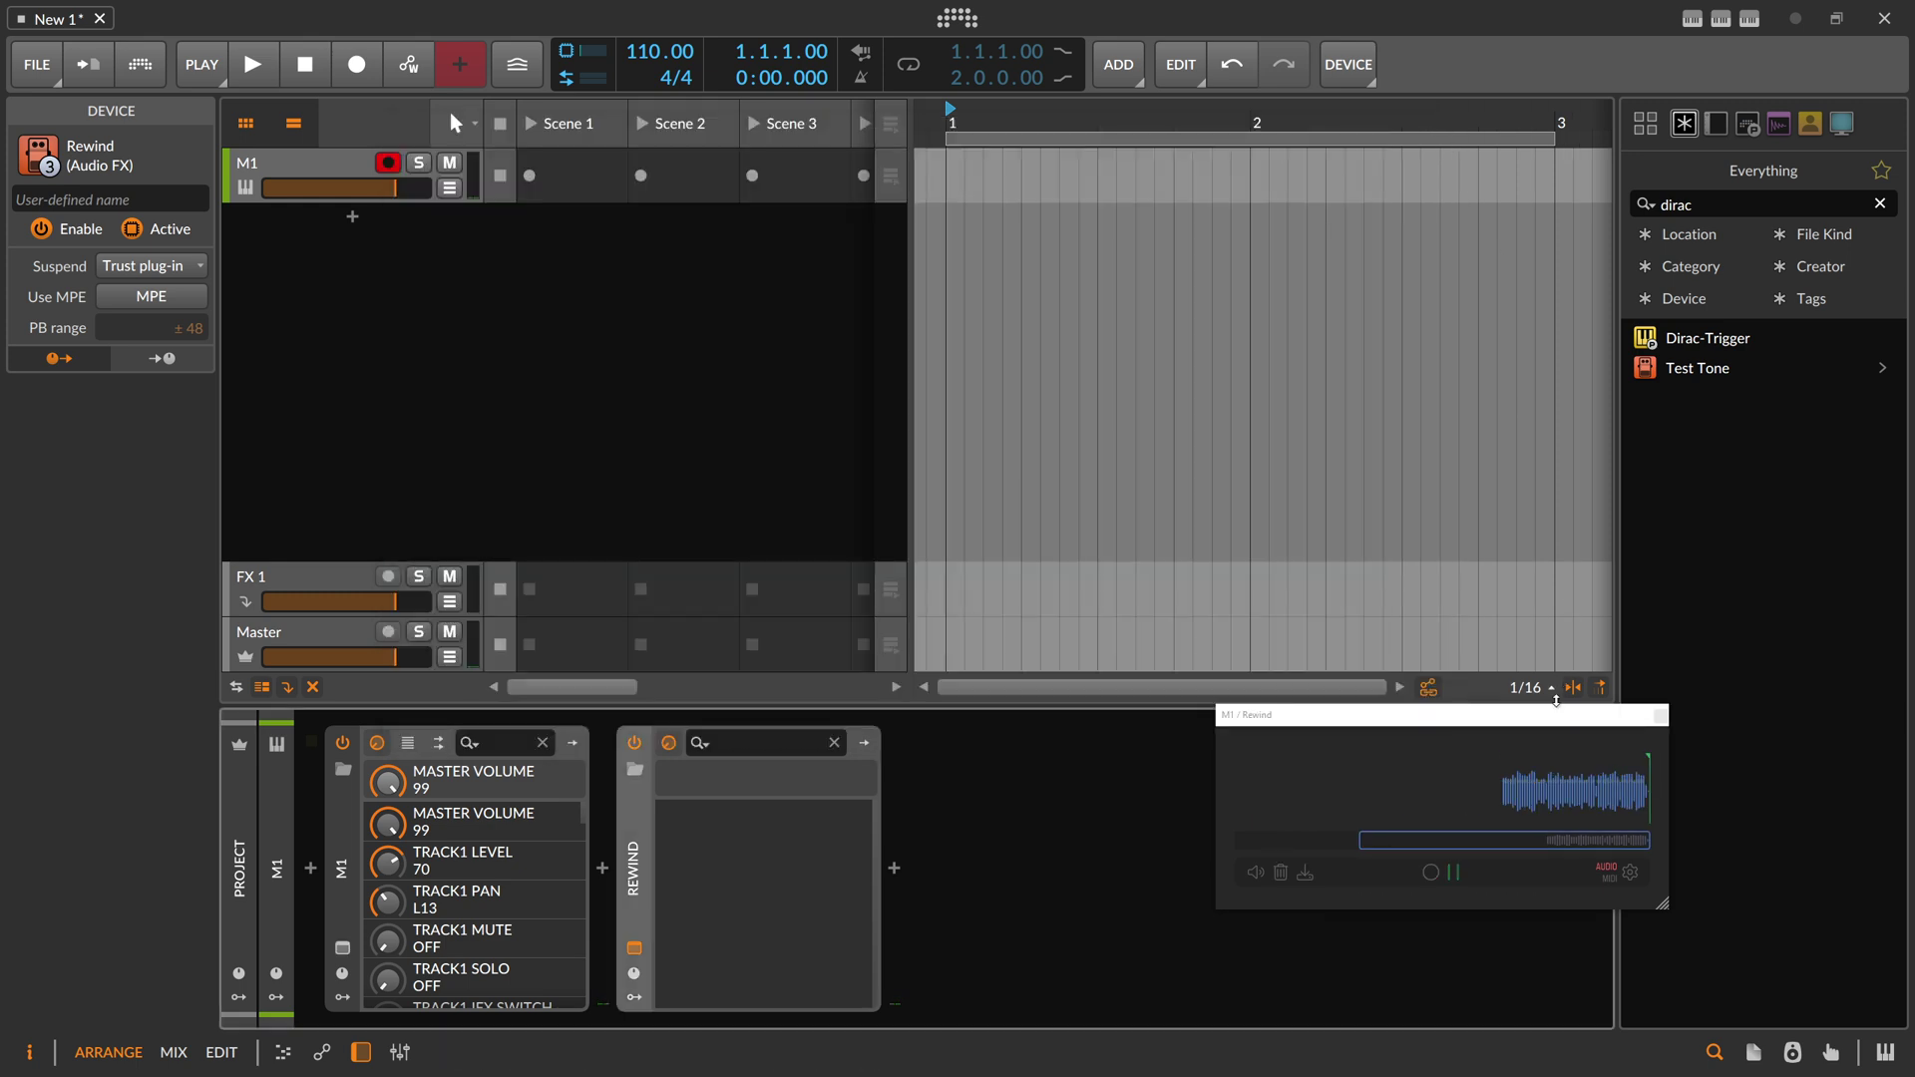
left_click_drag(1505, 793, 329, 224)
- Delete the M1 track and trim the recorded sample's play end to about 28.6 s, where the audio stops
left_click(333, 165)
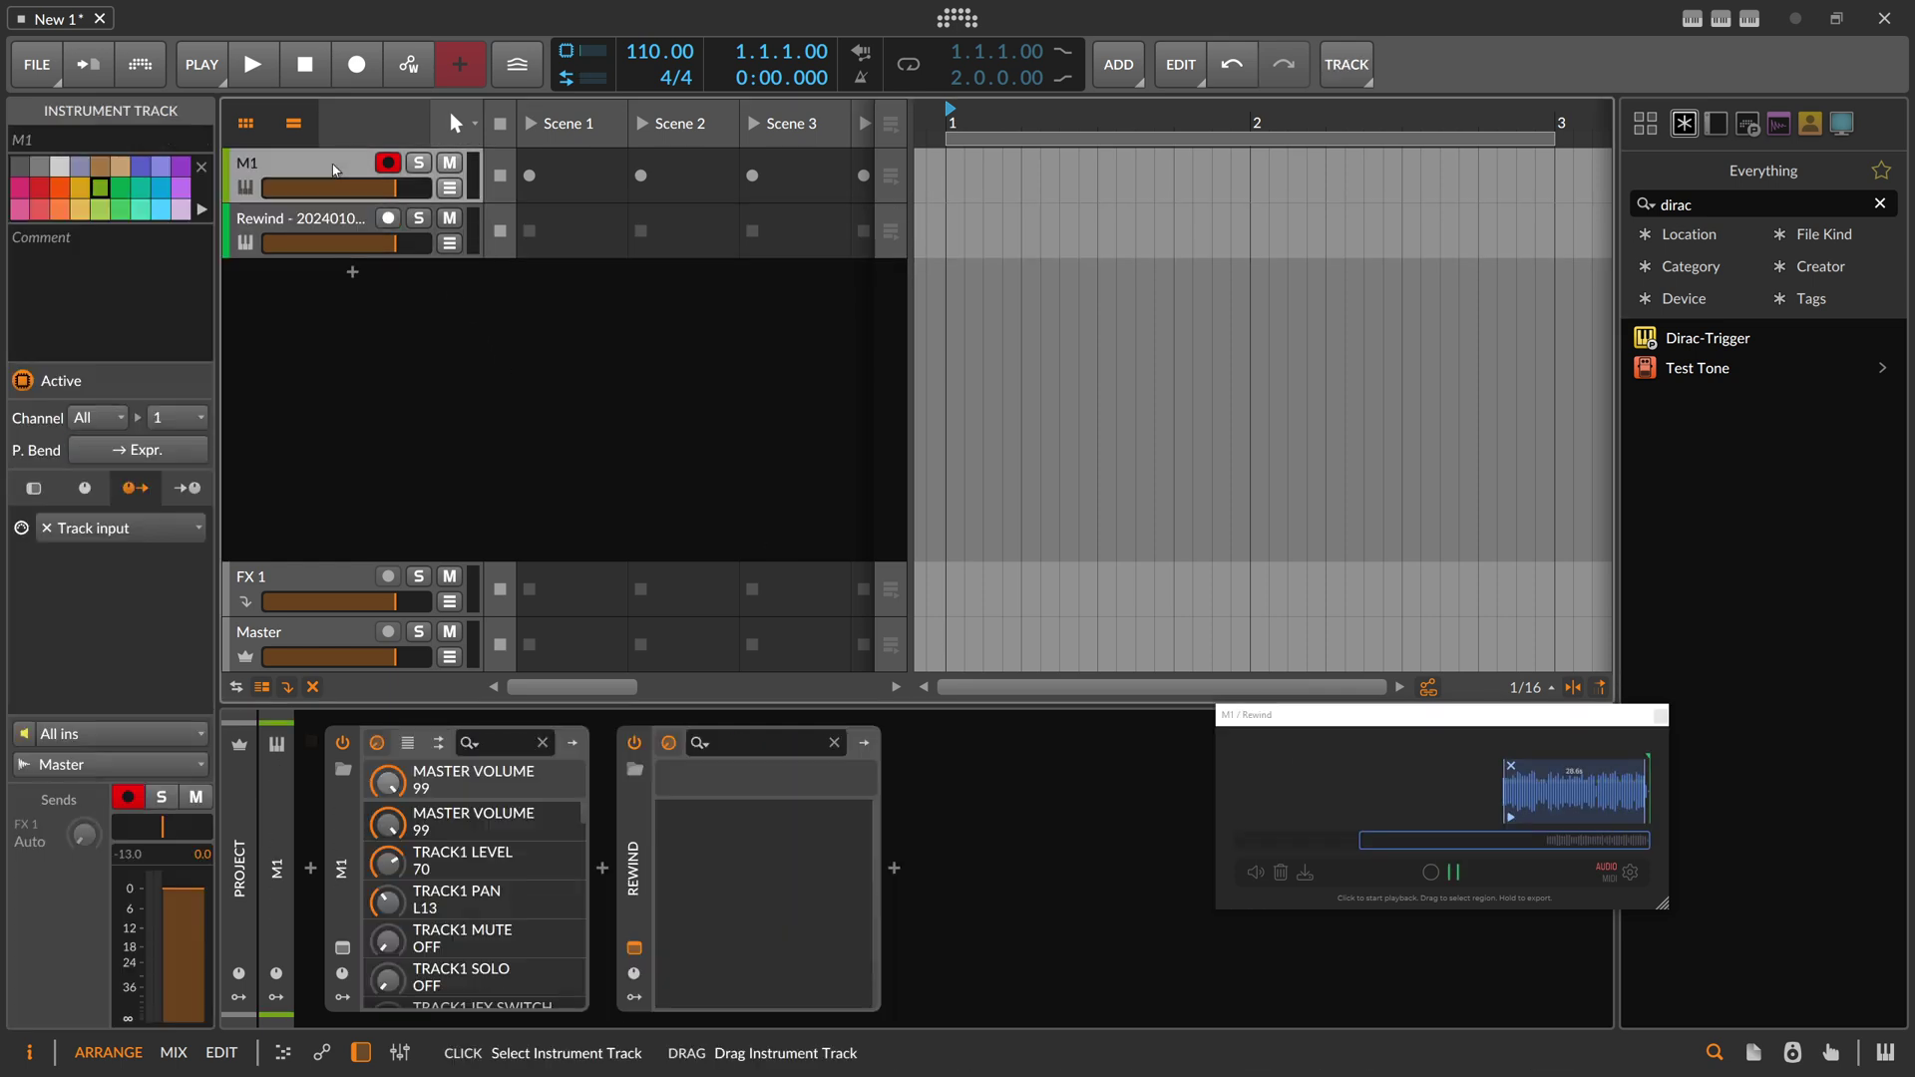
key("Delete")
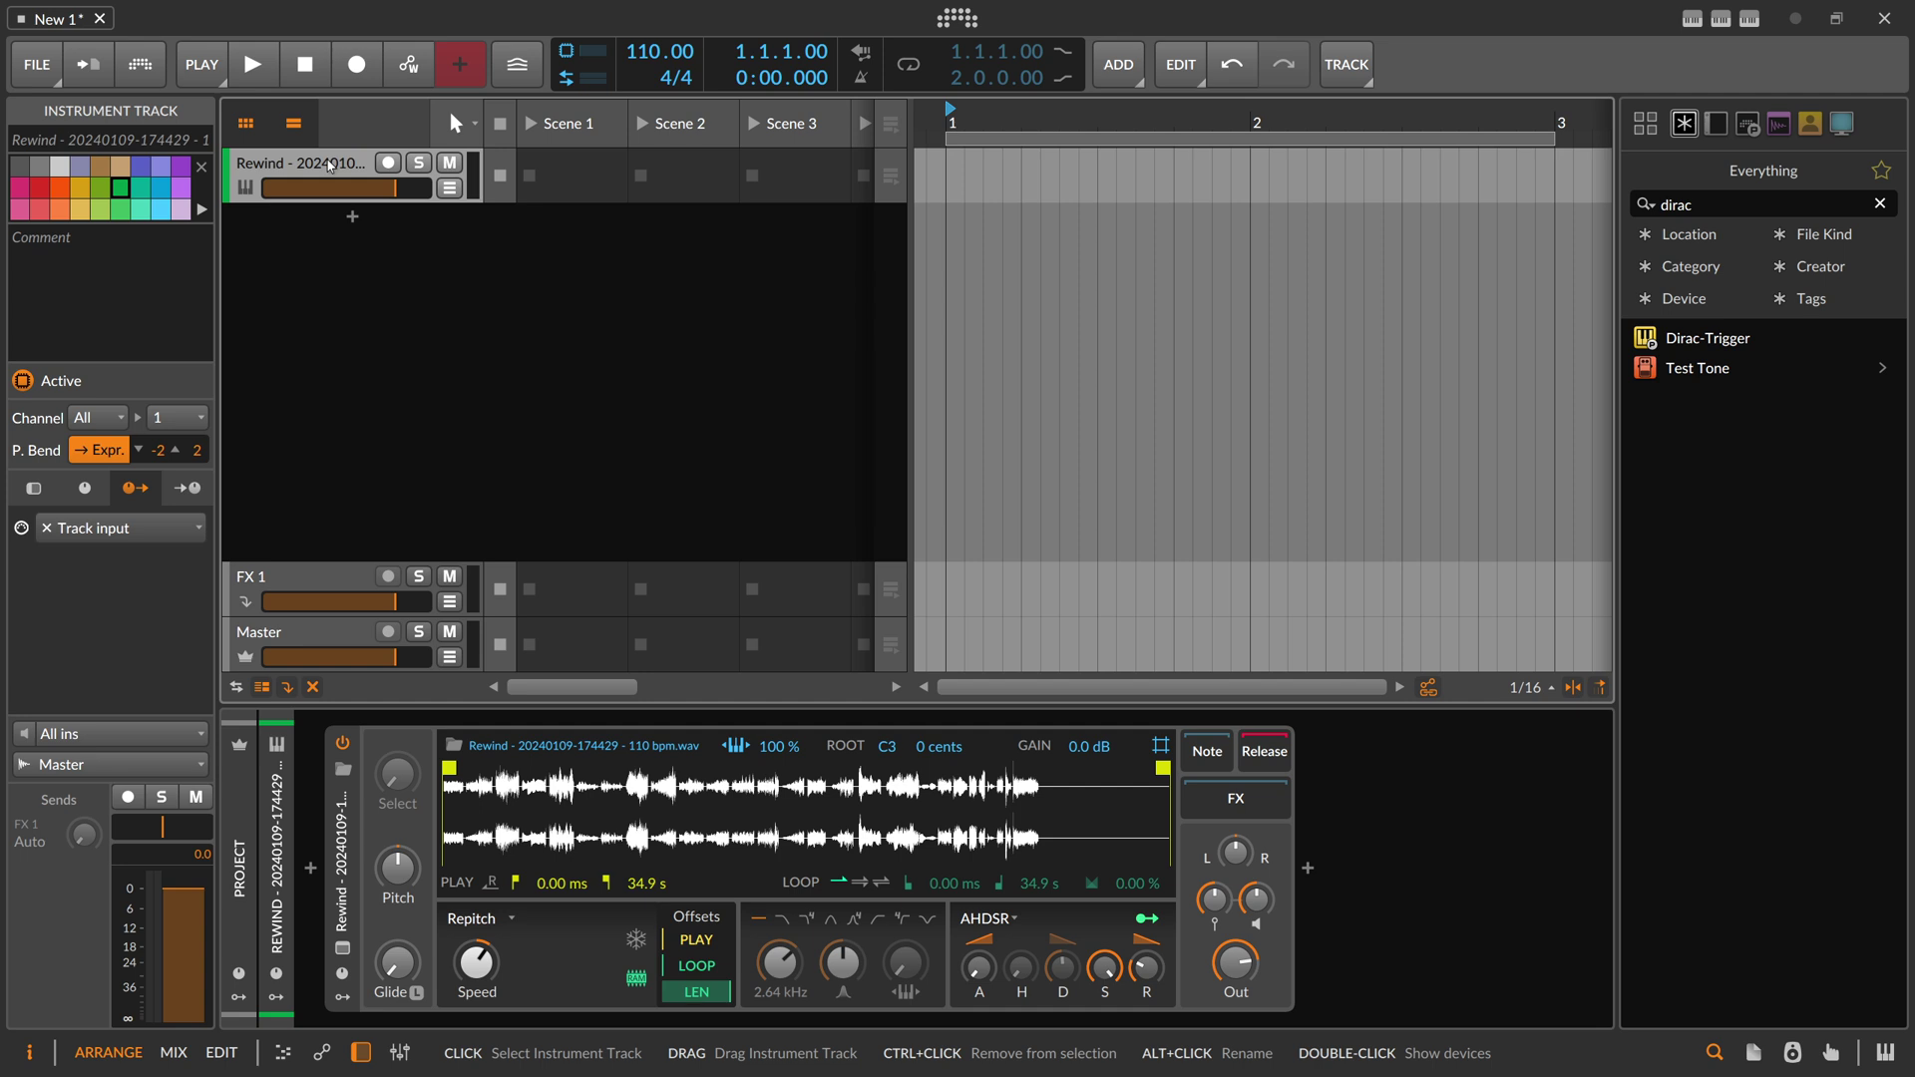
left_click_drag(1163, 768, 1036, 787)
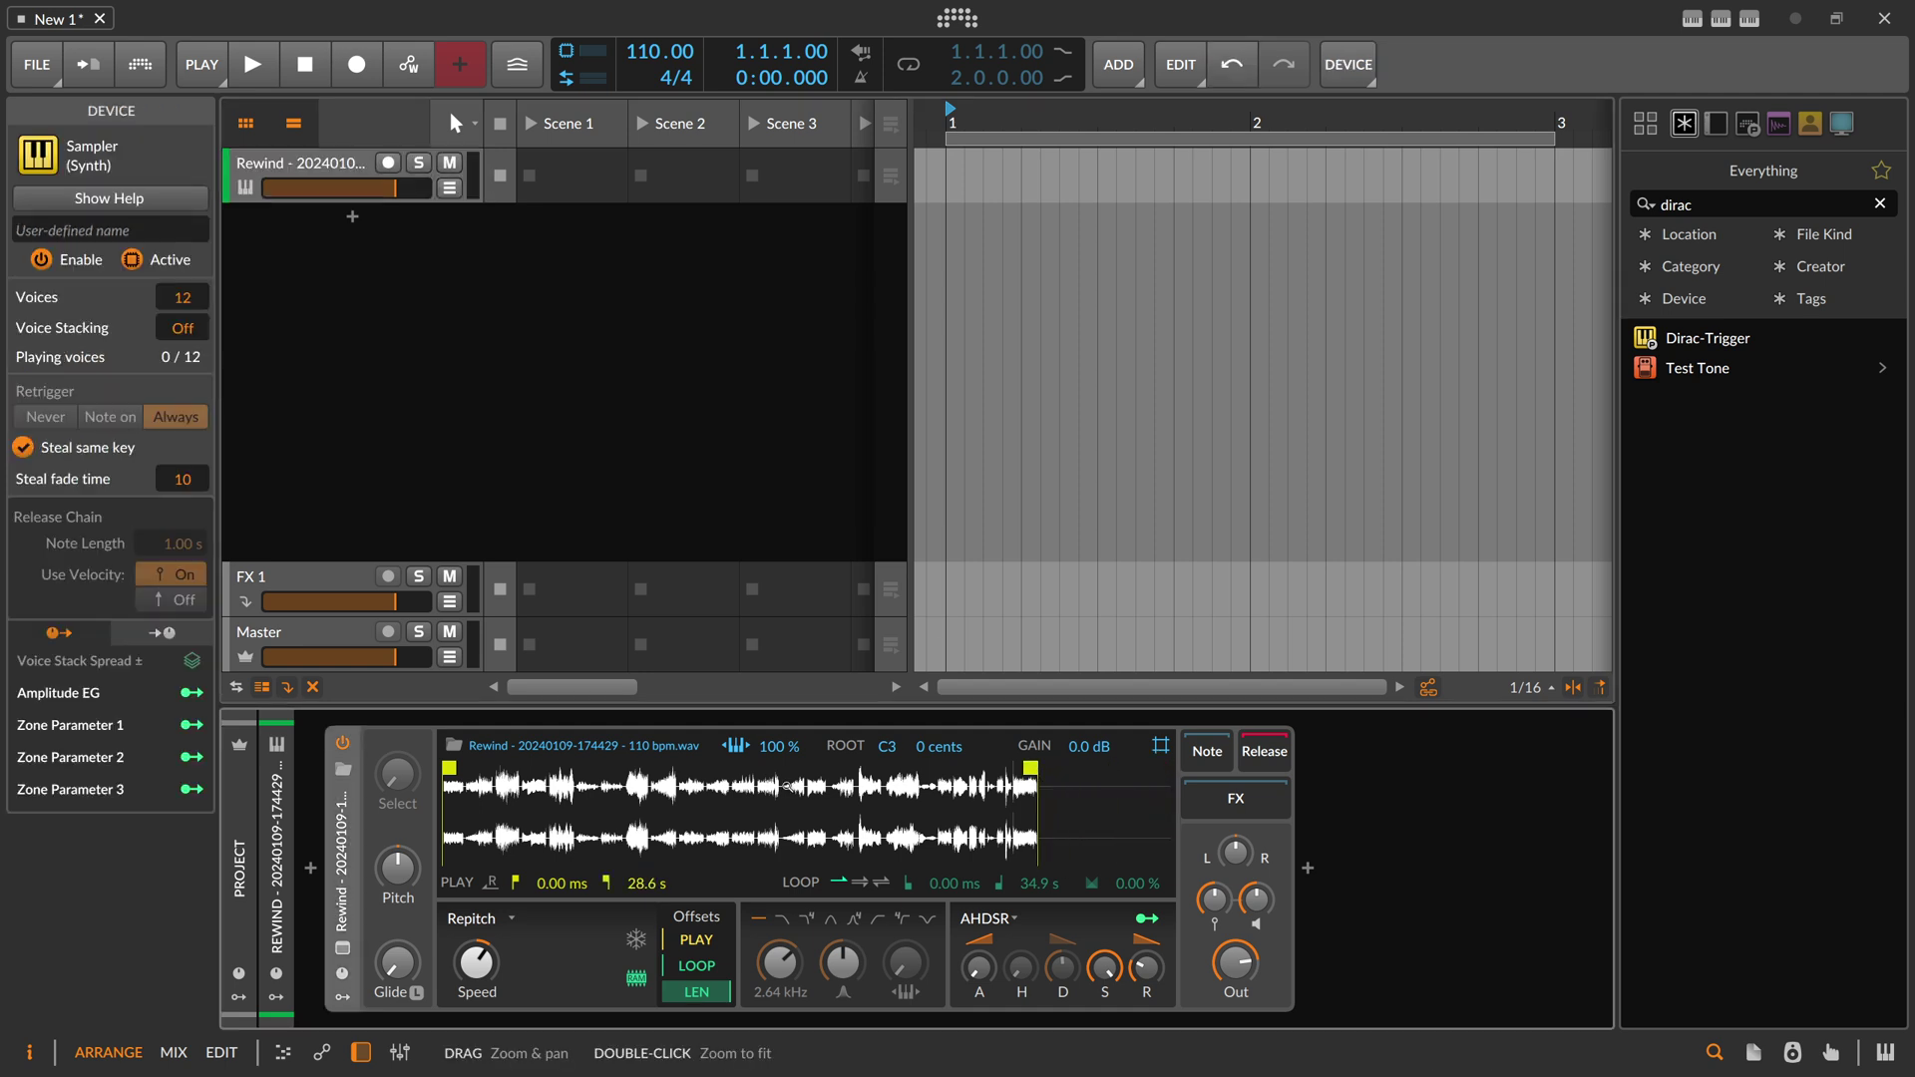
- Detect the sample's root key from the play region and set the root to C4
right_click(777, 795)
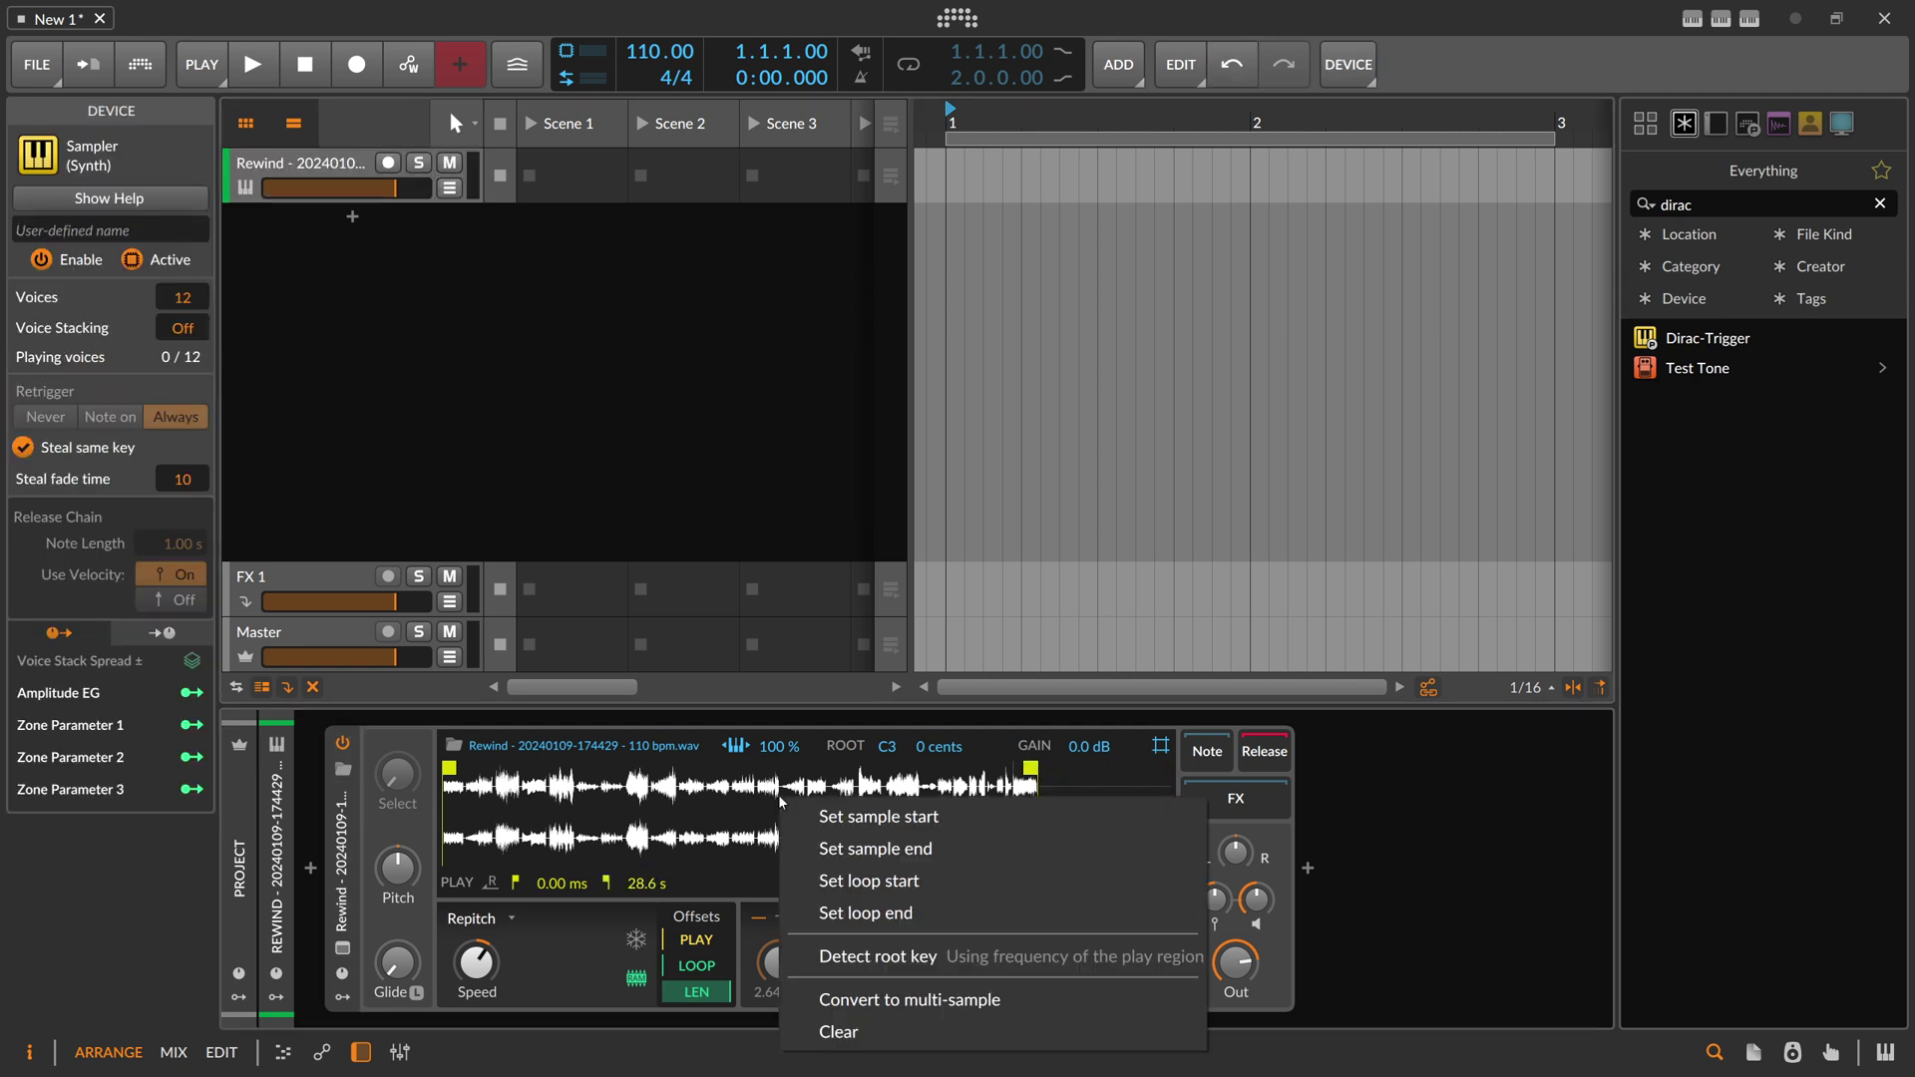
left_click(863, 959)
double_click(889, 747)
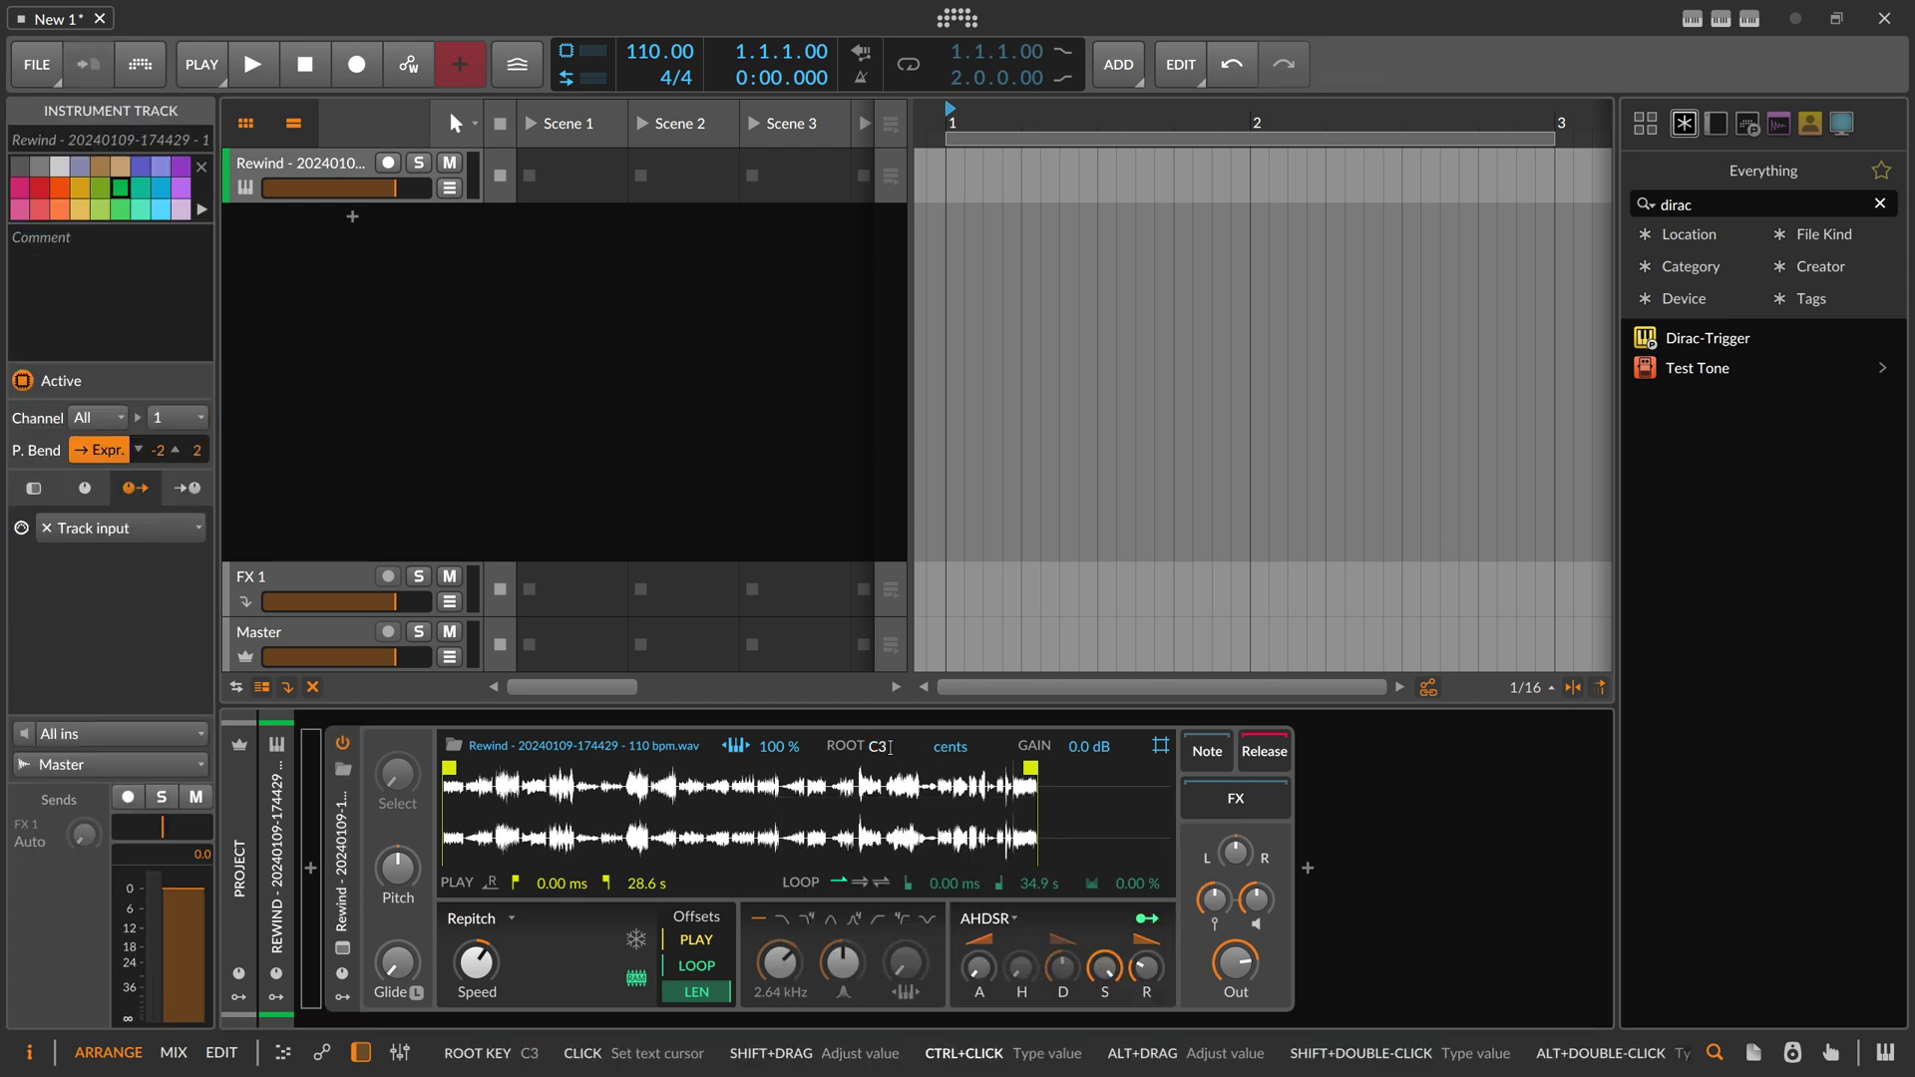
type("c4")
key("Return")
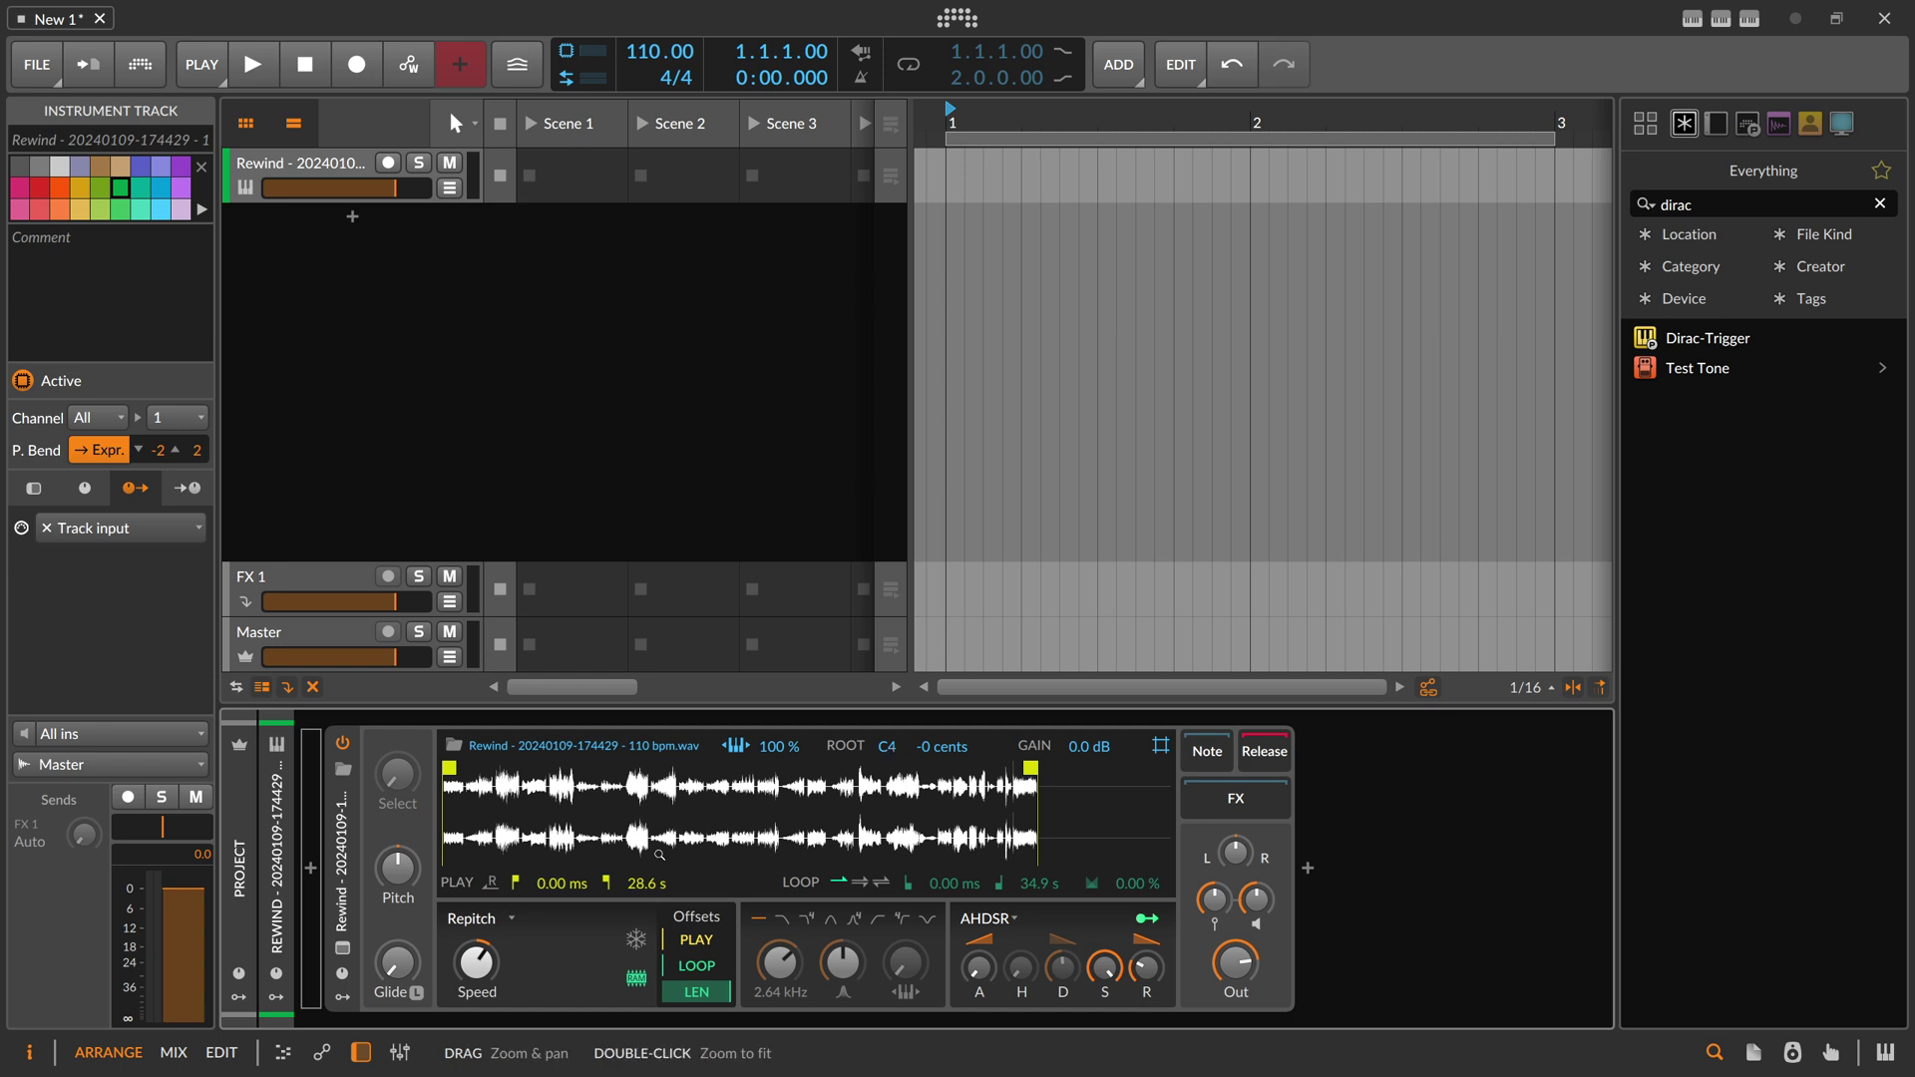
- Set the Sampler to Cycles mode with playback frozen at a position of about 40.3% and adjust the position offset
left_click(468, 918)
left_click(503, 966)
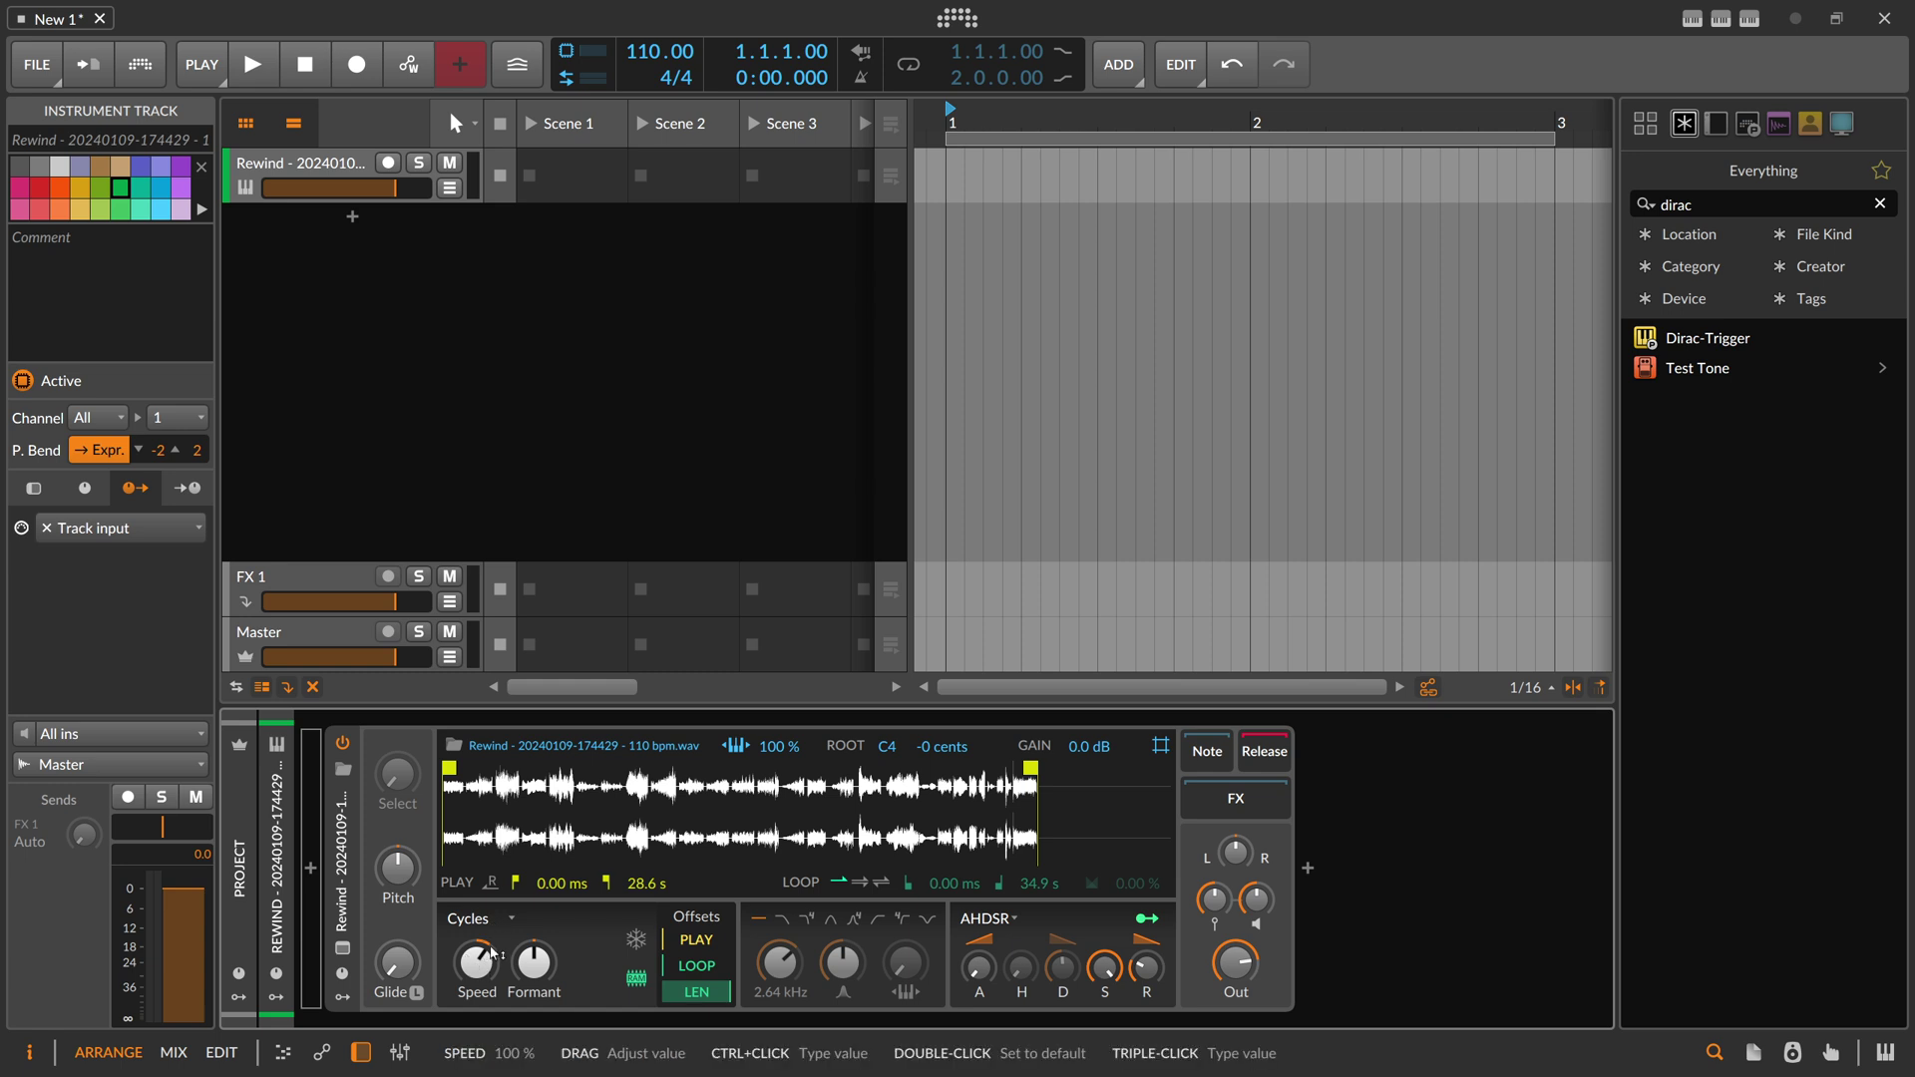
left_click(635, 939)
left_click_drag(475, 962, 476, 852)
left_click_drag(700, 941, 658, 942)
- Arm the sampler track, turn velocity sensitivity down to minimum and fine-tune the frozen play position to 38.0%
left_click(387, 162)
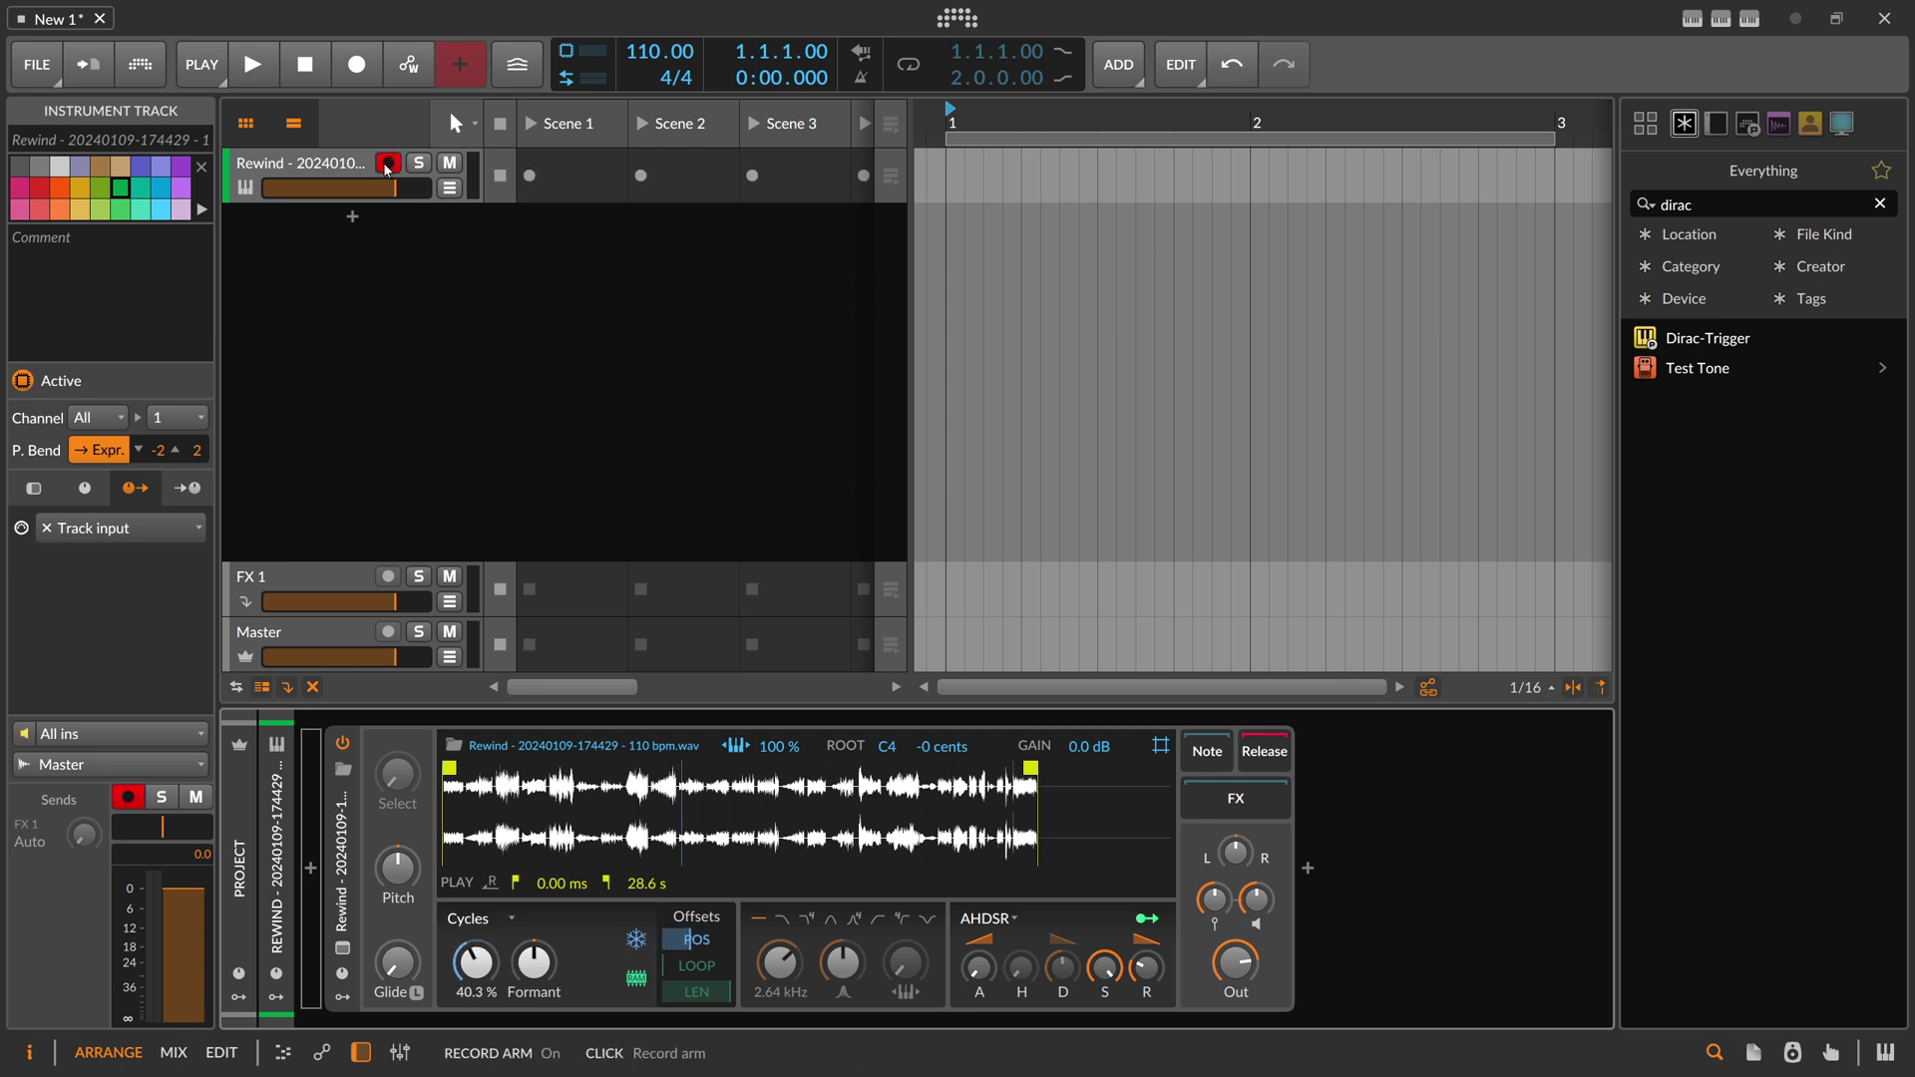
left_click_drag(475, 962, 475, 952)
left_click_drag(1214, 900, 1213, 972)
mouse_move(475, 963)
left_mouse_down()
mouse_move(475, 903)
mouse_move(475, 1020)
mouse_move(475, 941)
left_mouse_up()
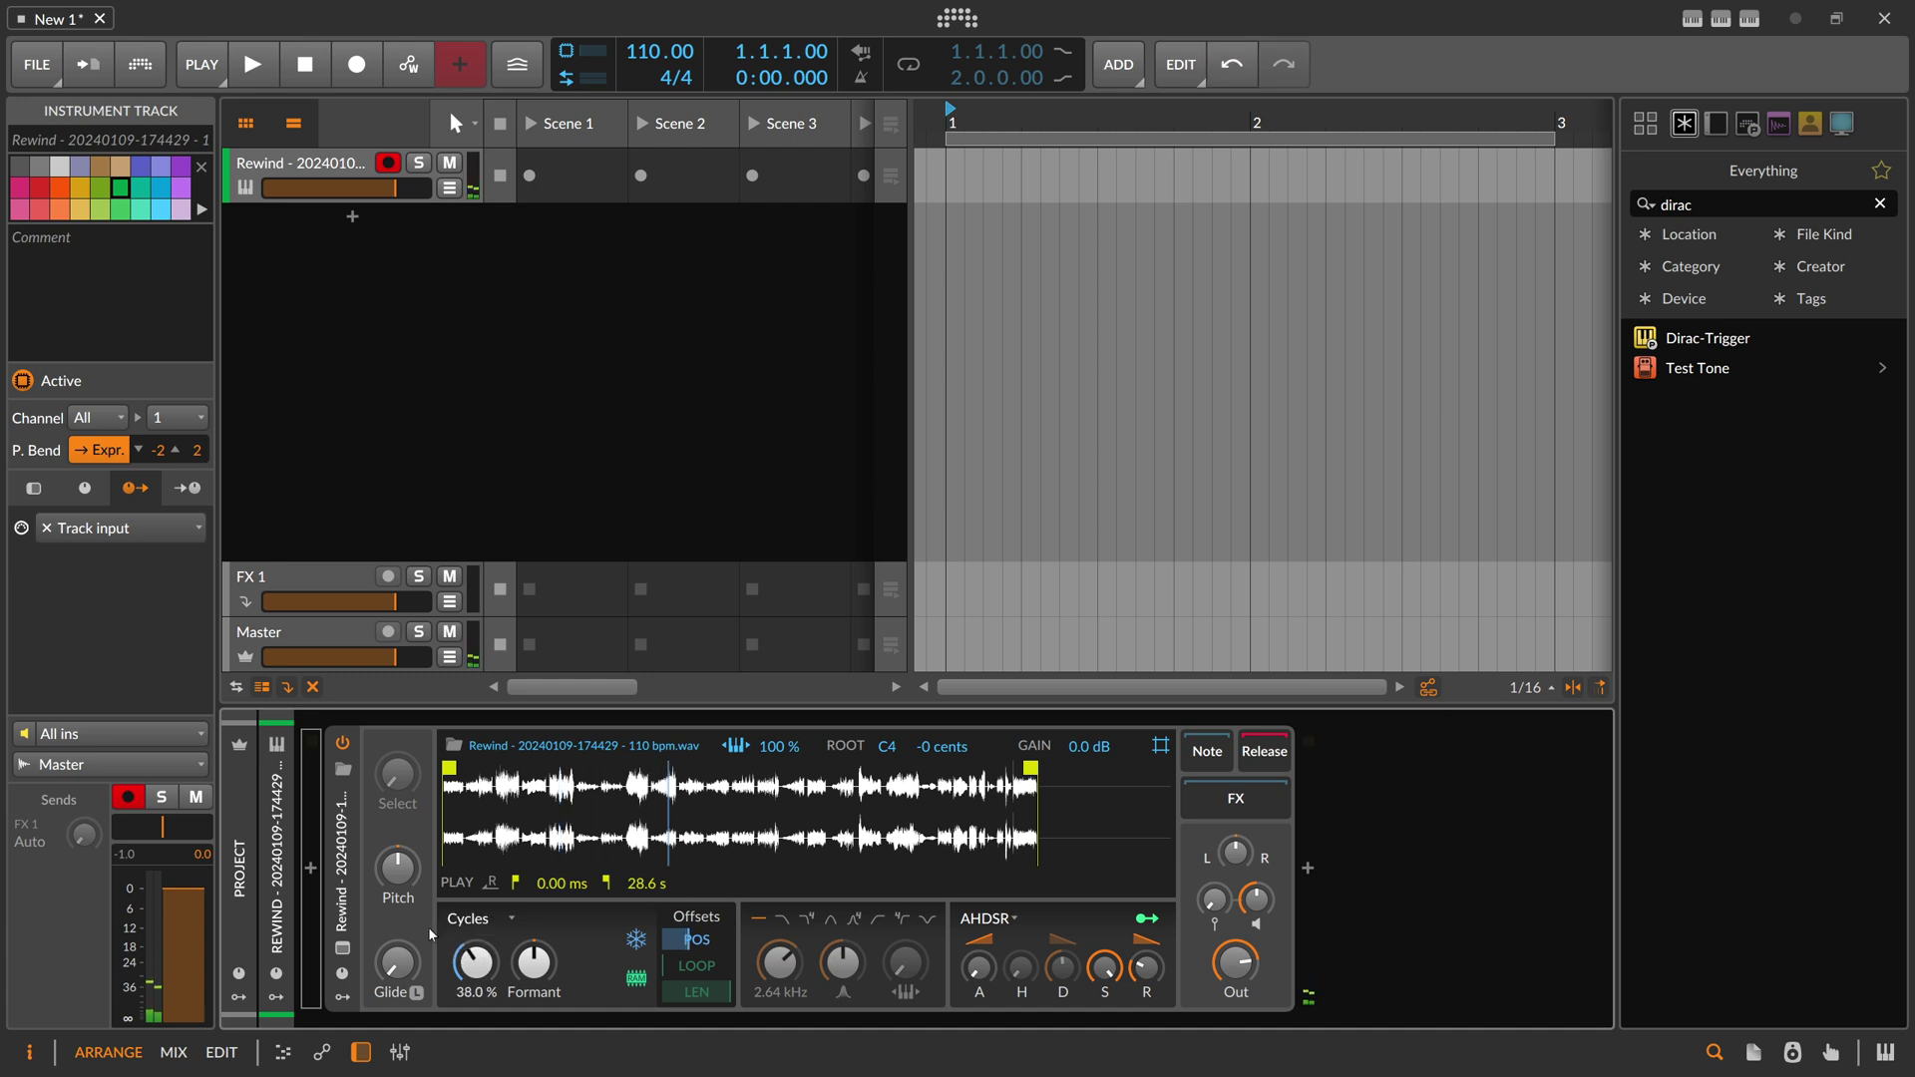
- Show the Sampler's modulator slots and set its voice stacking to 16
left_click(342, 997)
left_click(382, 779)
key("Escape")
left_click(349, 820)
double_click(198, 324)
type("16")
key("Return")
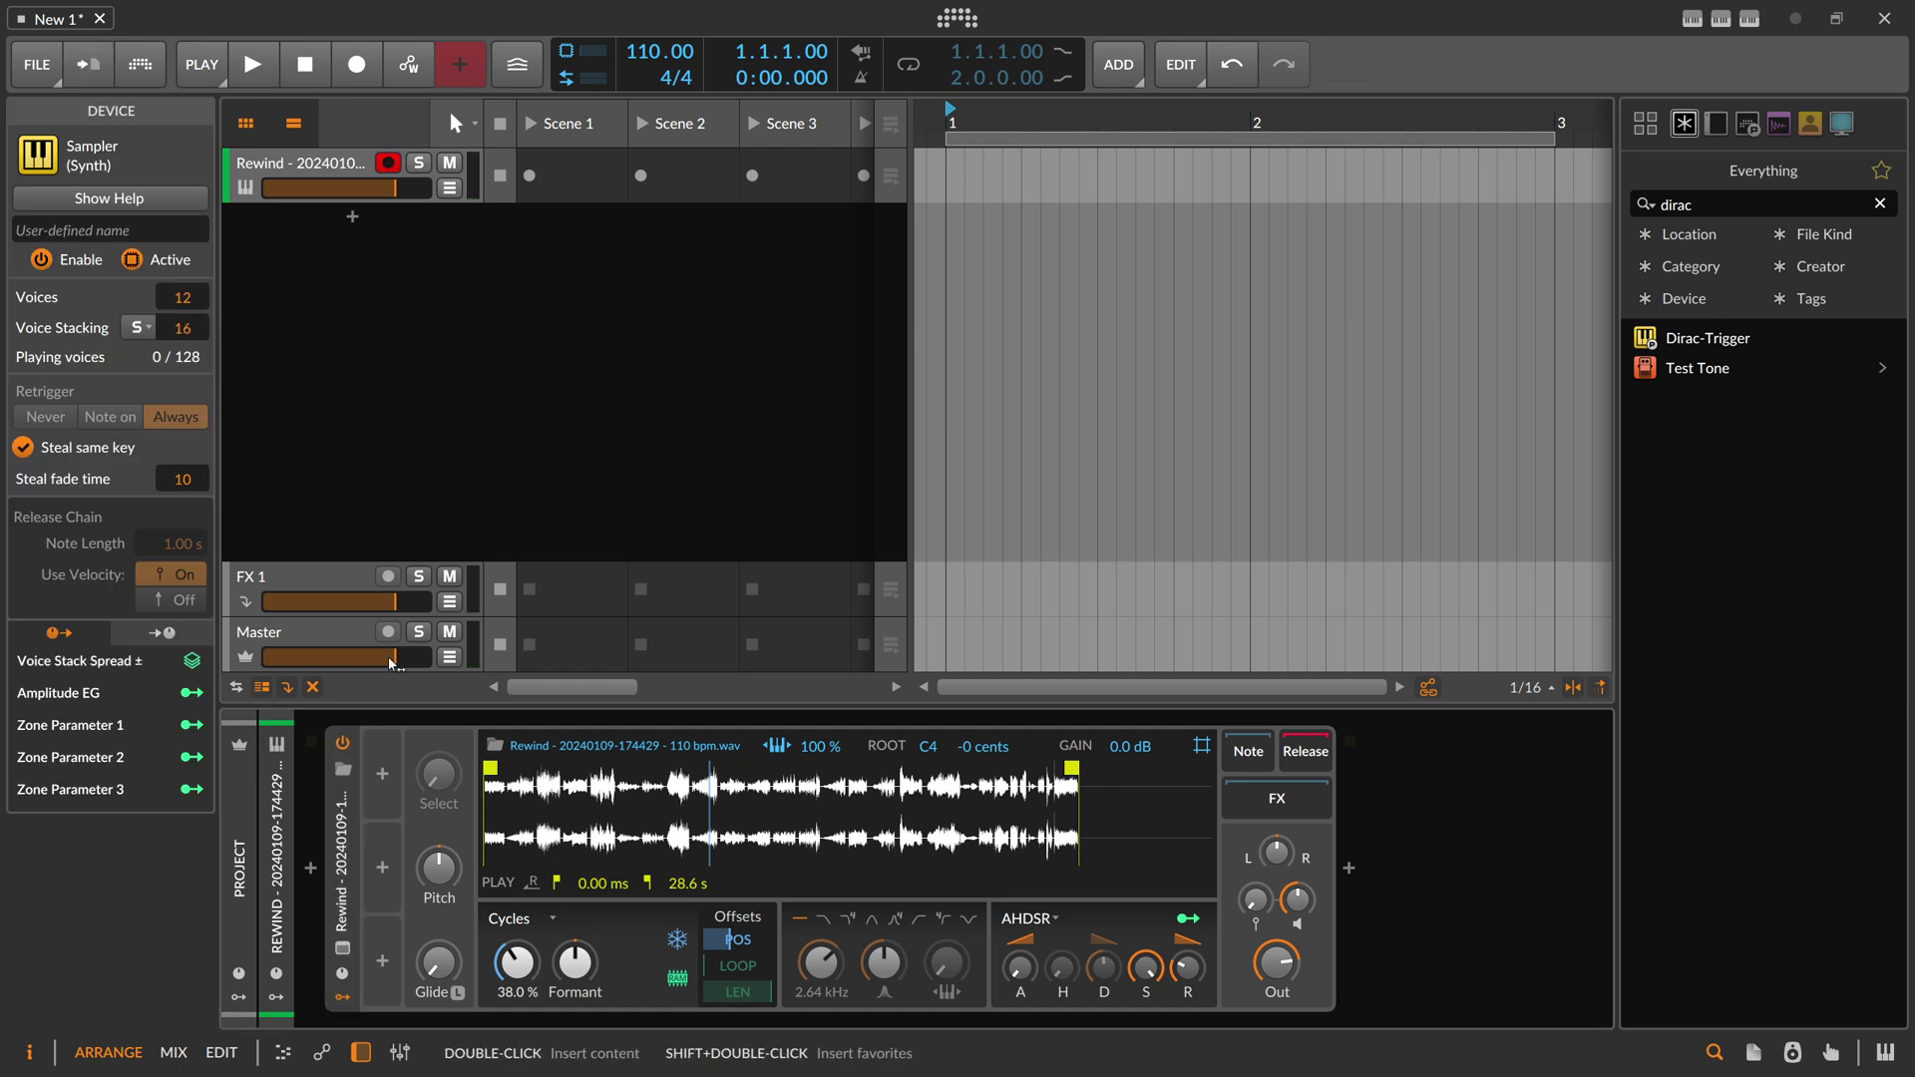
- Add a Stack Spread modulator to the Sampler's first modulator slot
left_click(384, 777)
type("voice")
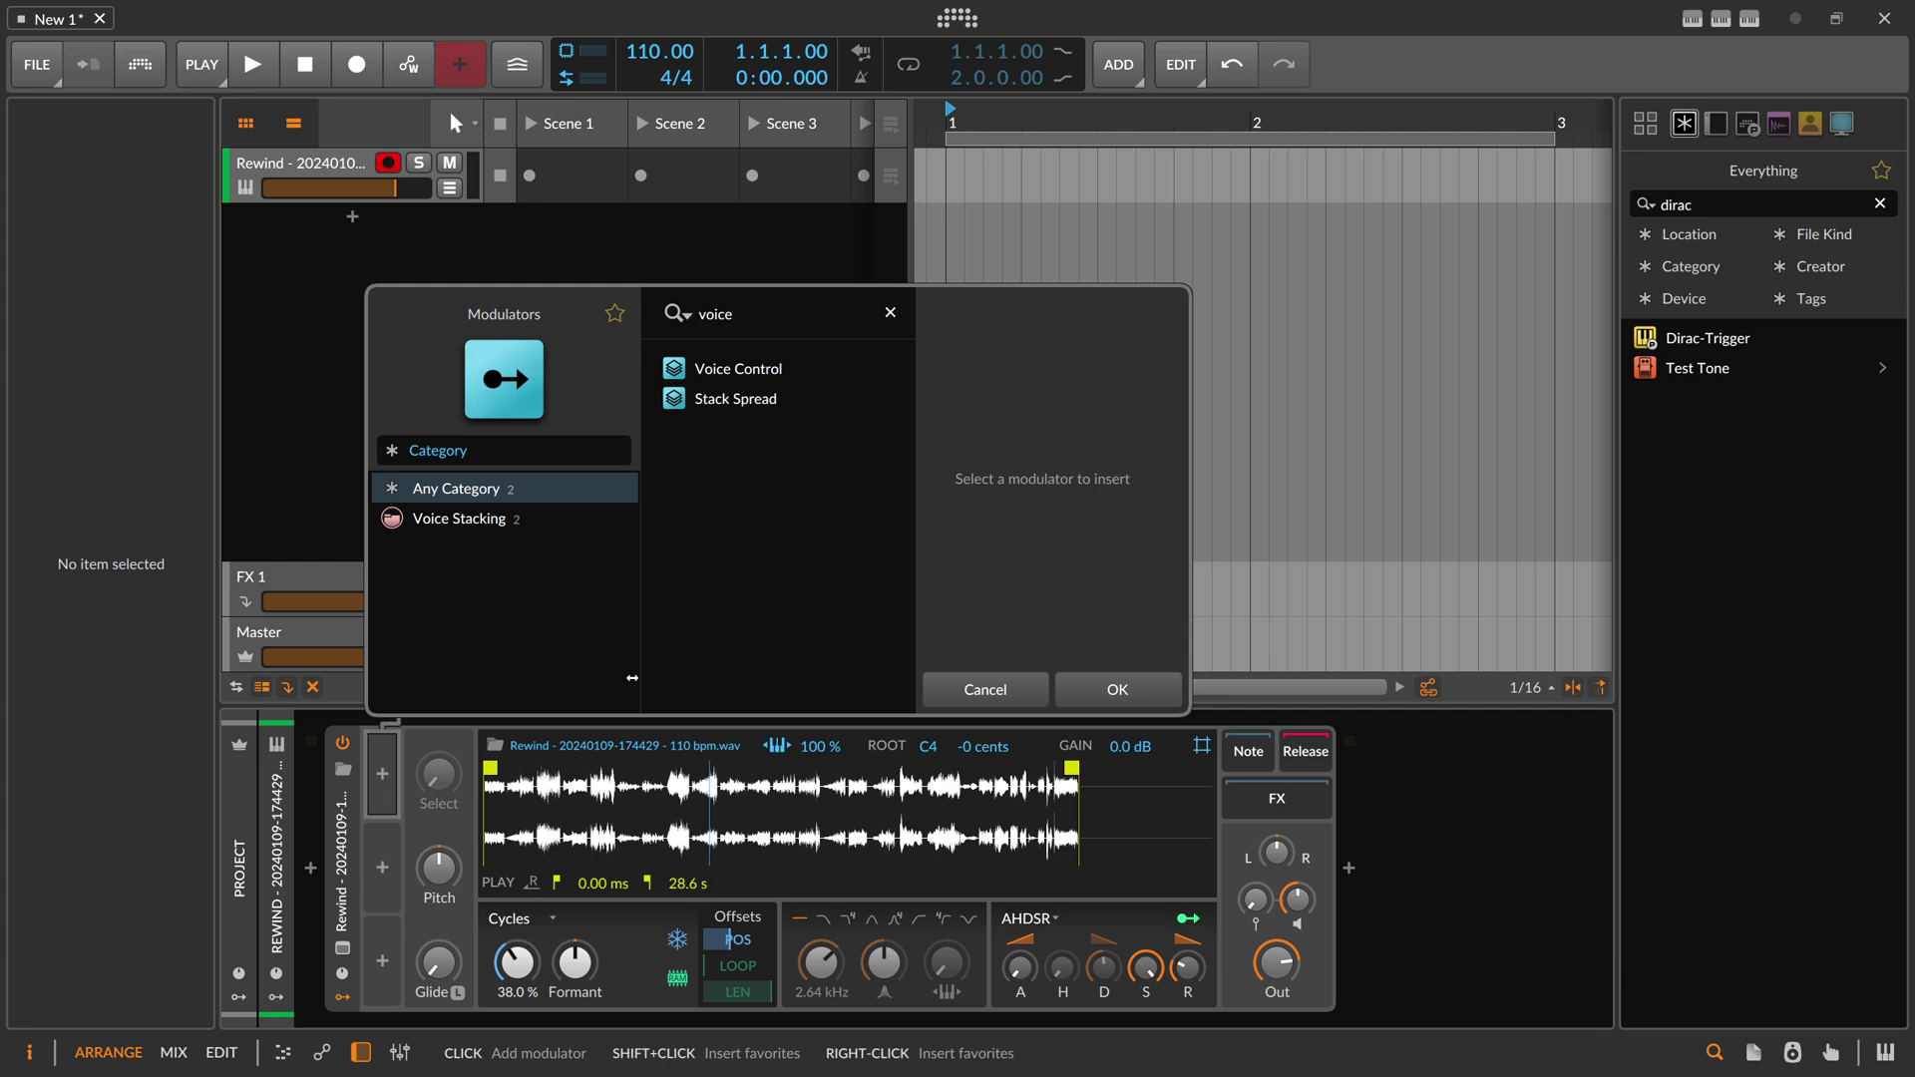
double_click(738, 398)
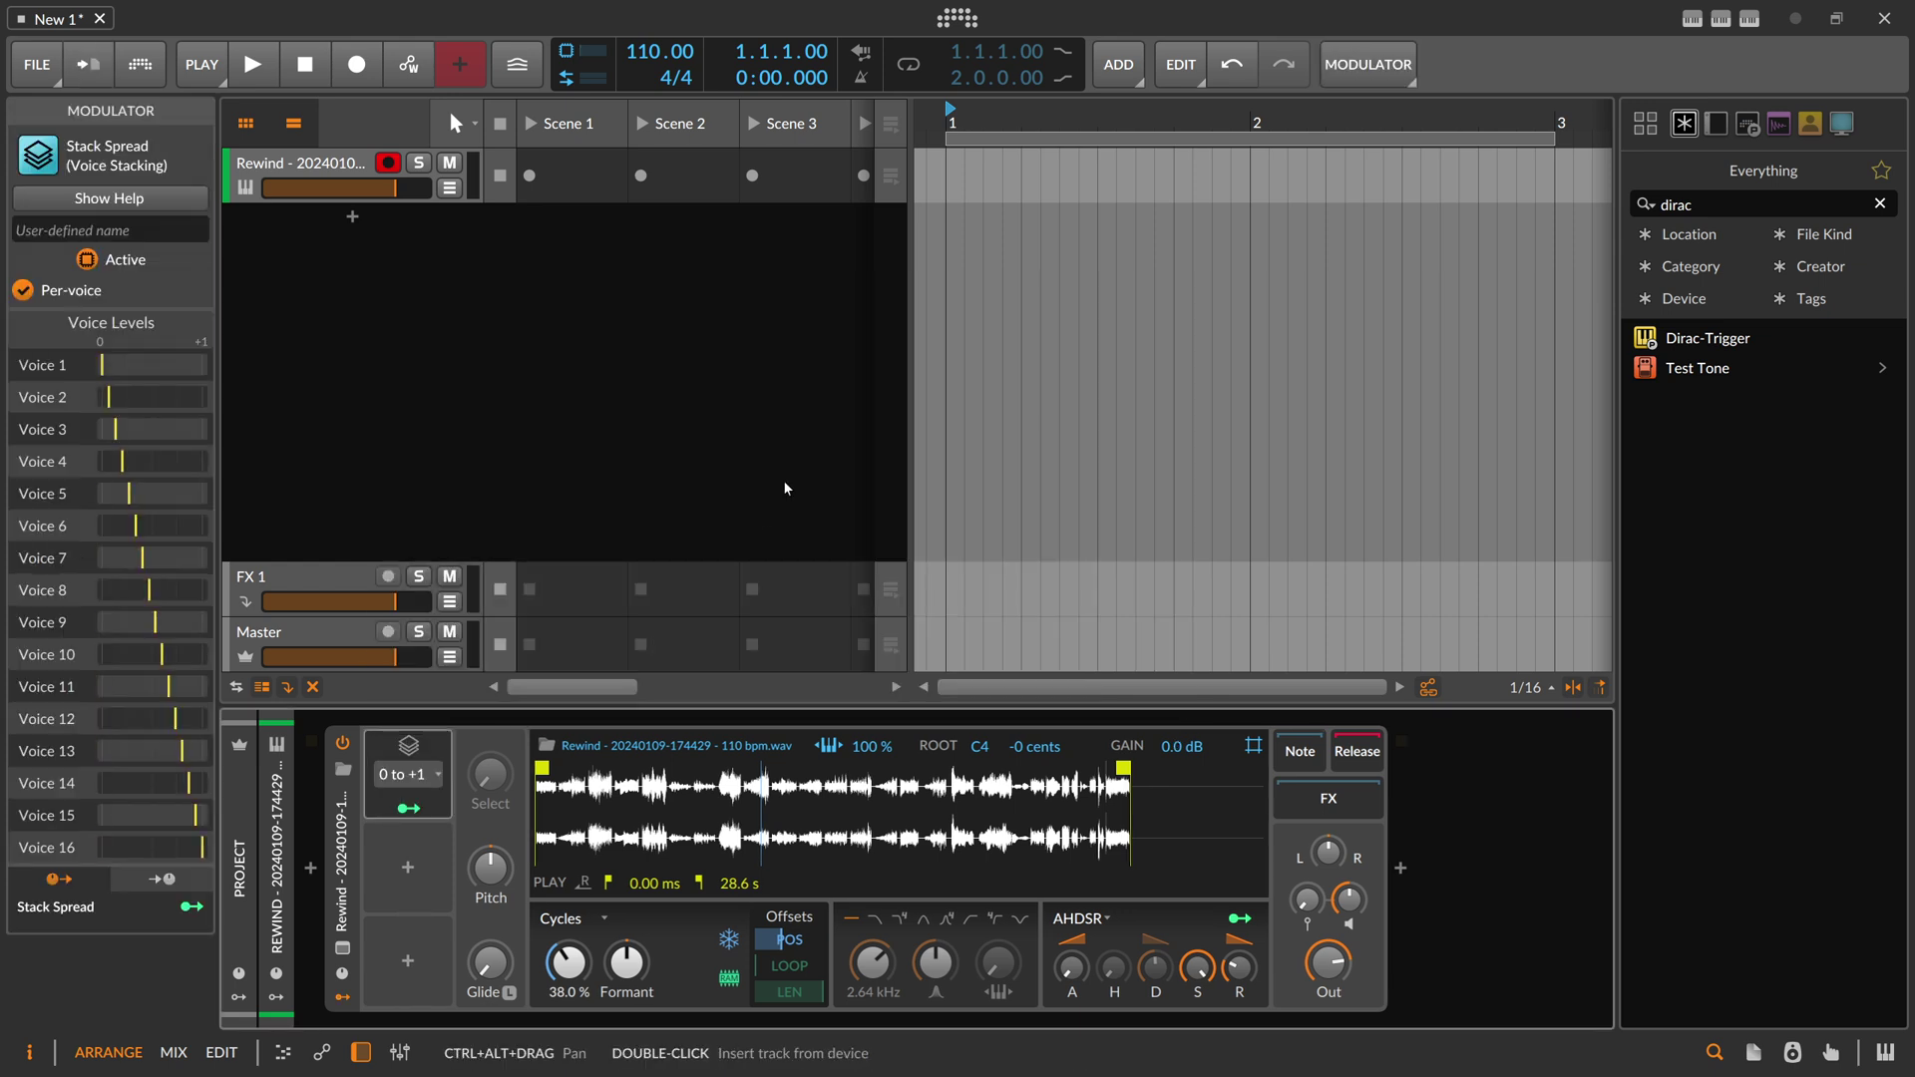
- Switch the Stack Spread modulator to the -1 to +1 range and map it to the play position with an amount of 0.071
left_click(424, 775)
left_click(483, 474)
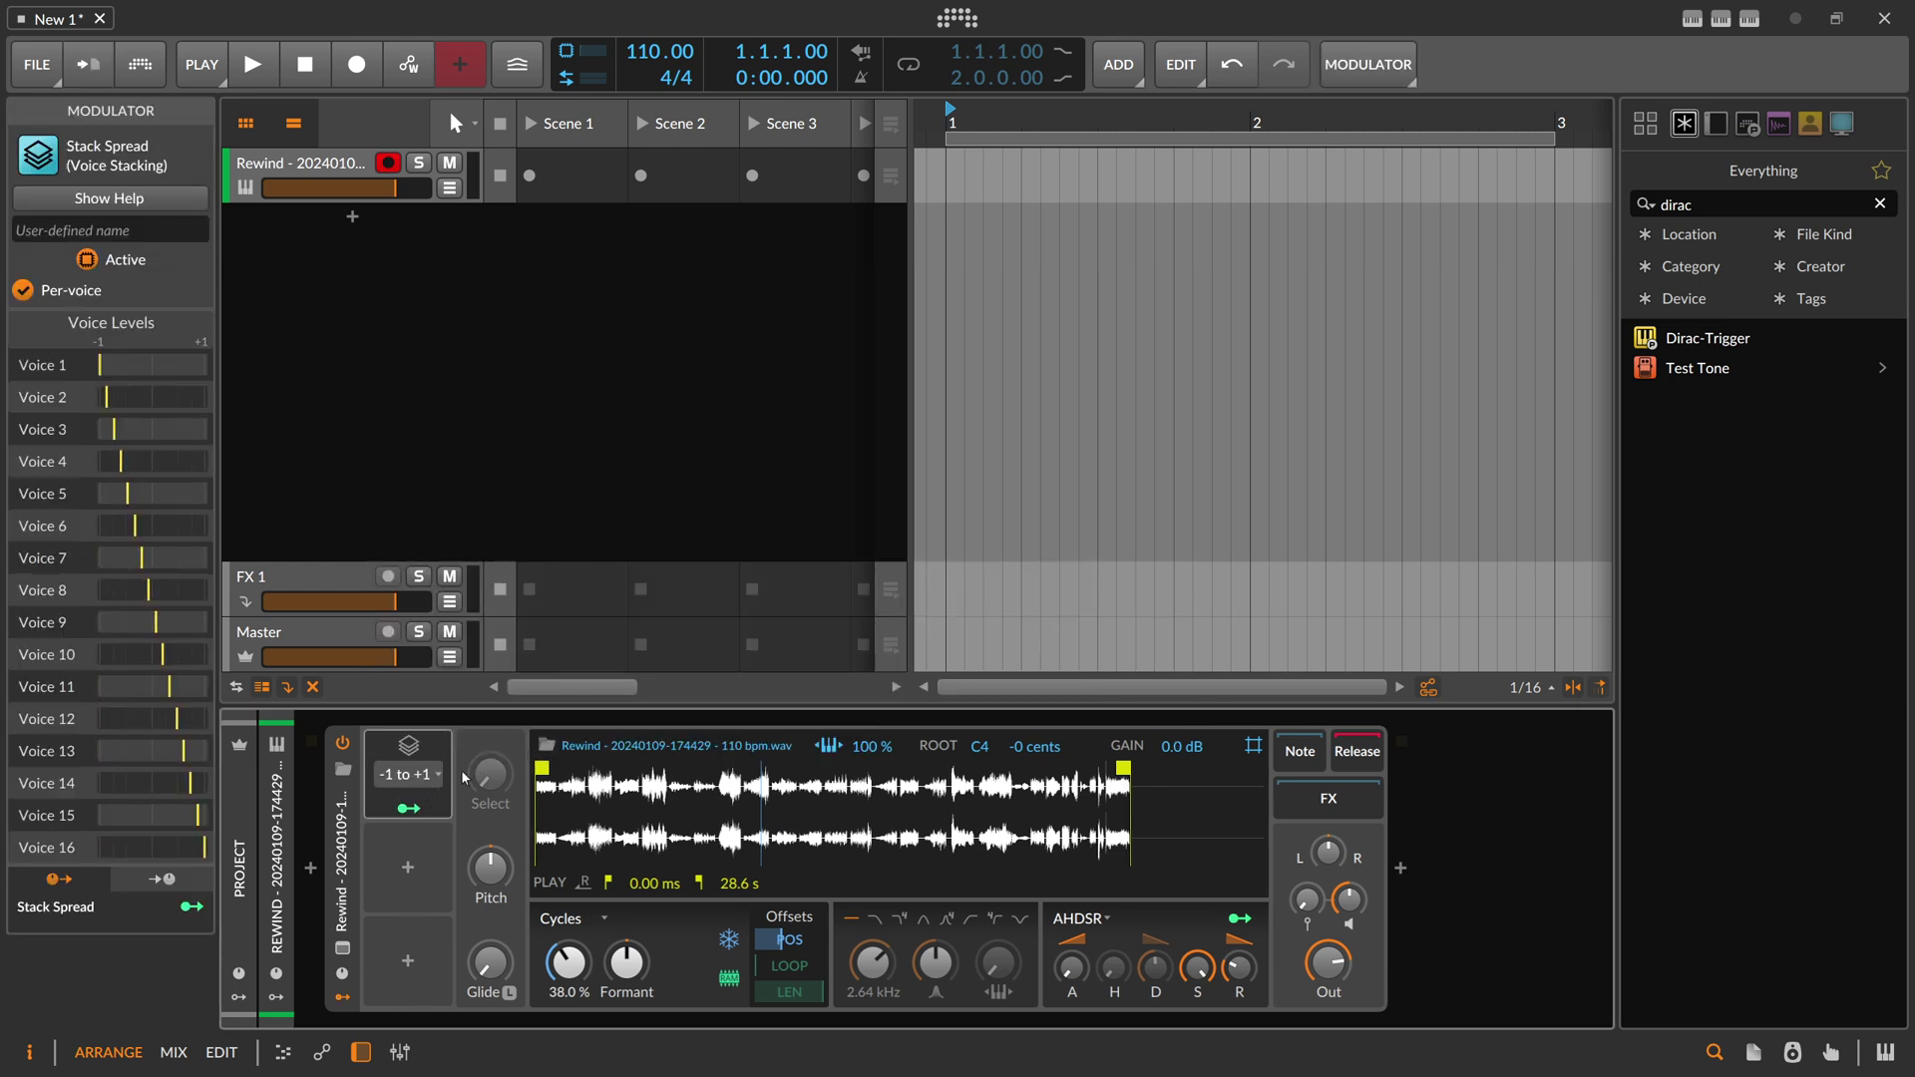
left_click(409, 808)
left_click_drag(788, 941, 788, 935)
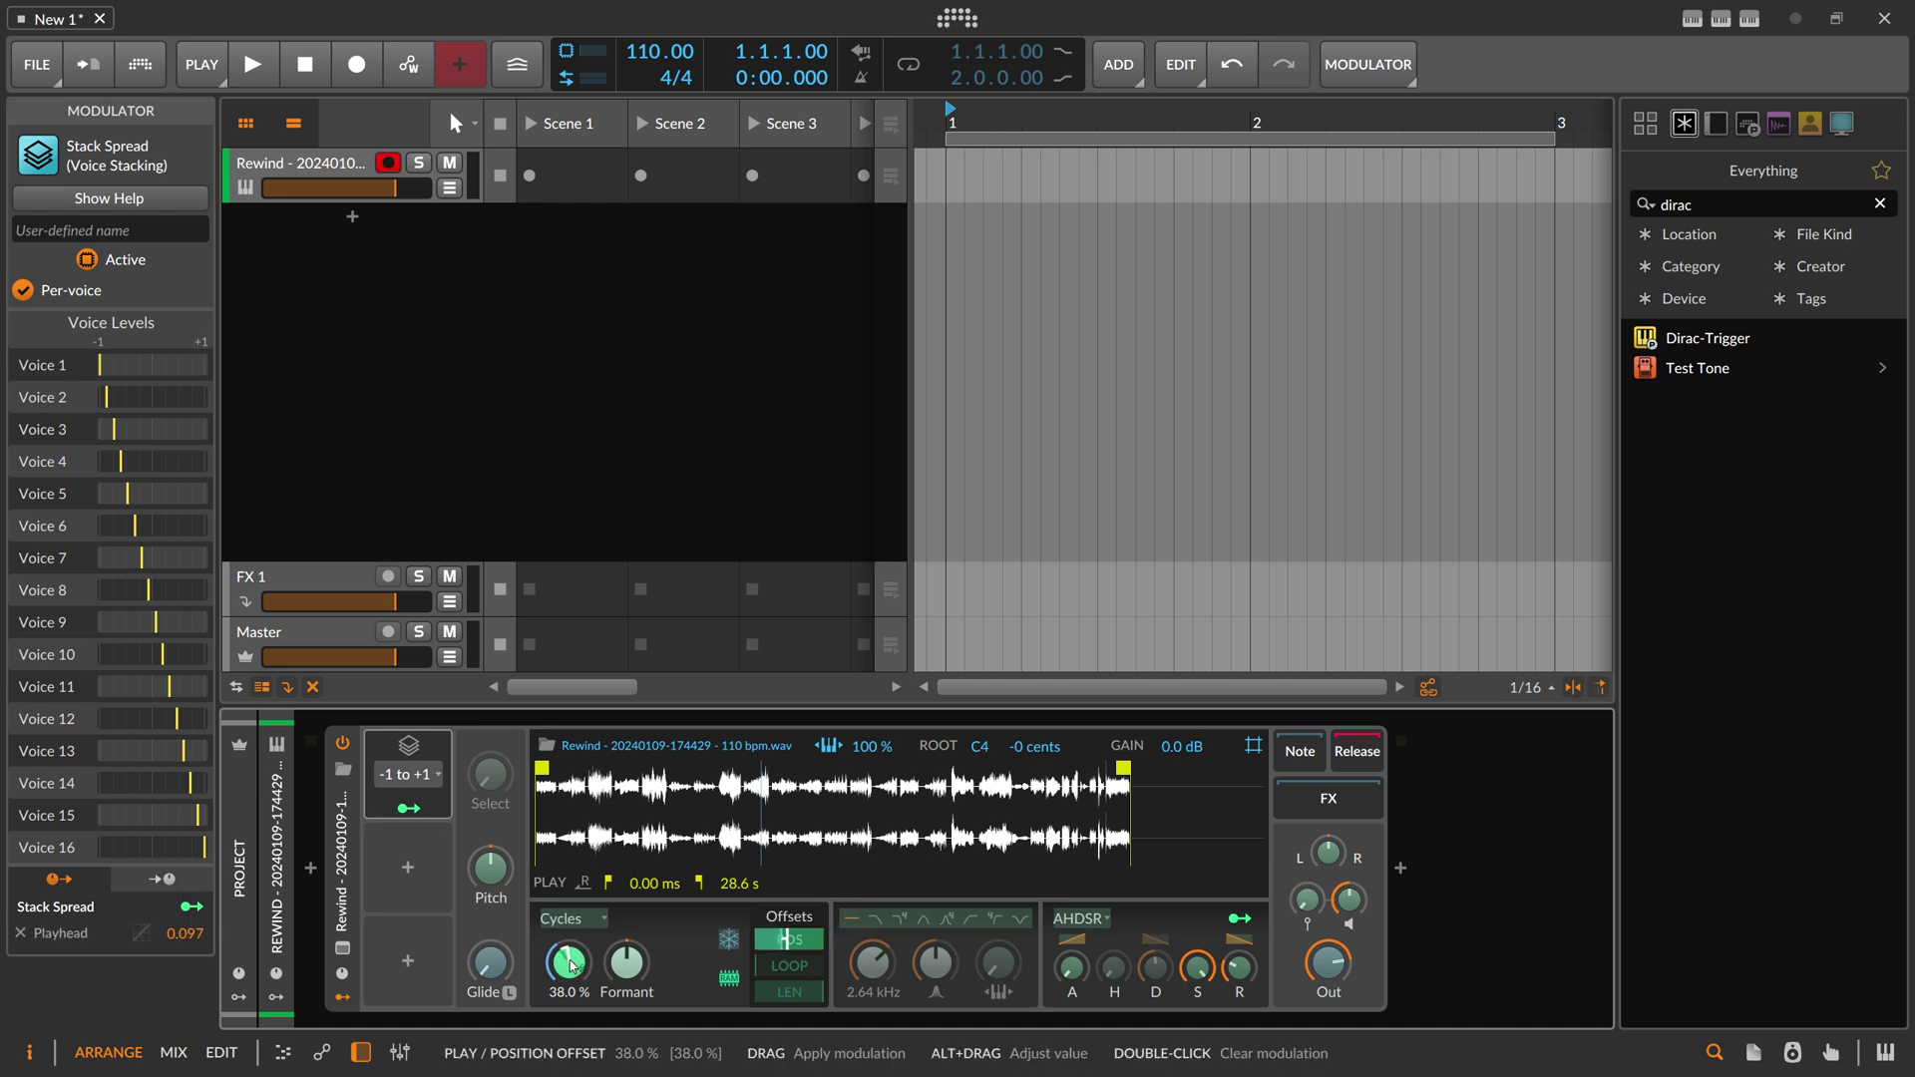
left_click_drag(785, 942, 786, 948)
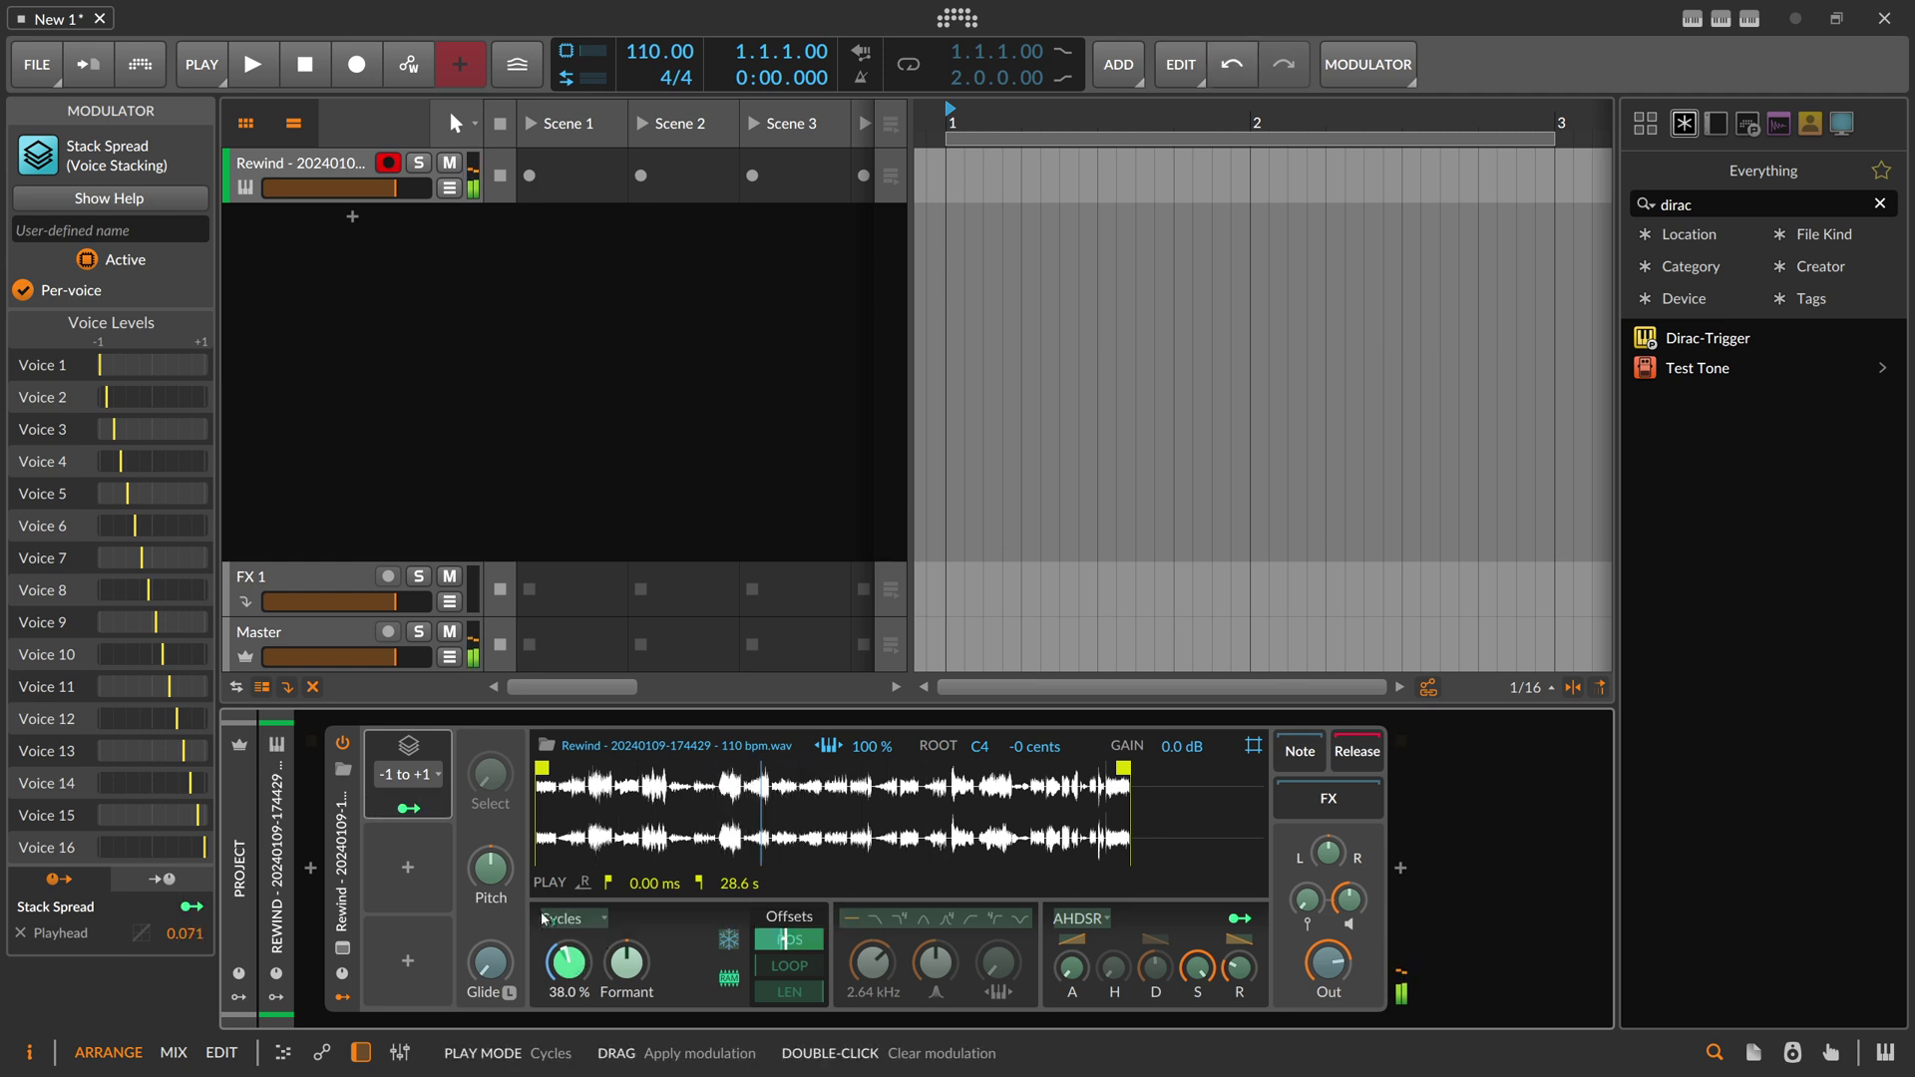
left_click(407, 808)
- Set the Sampler's frozen play position to 50%
left_click(567, 957, "ctrl")
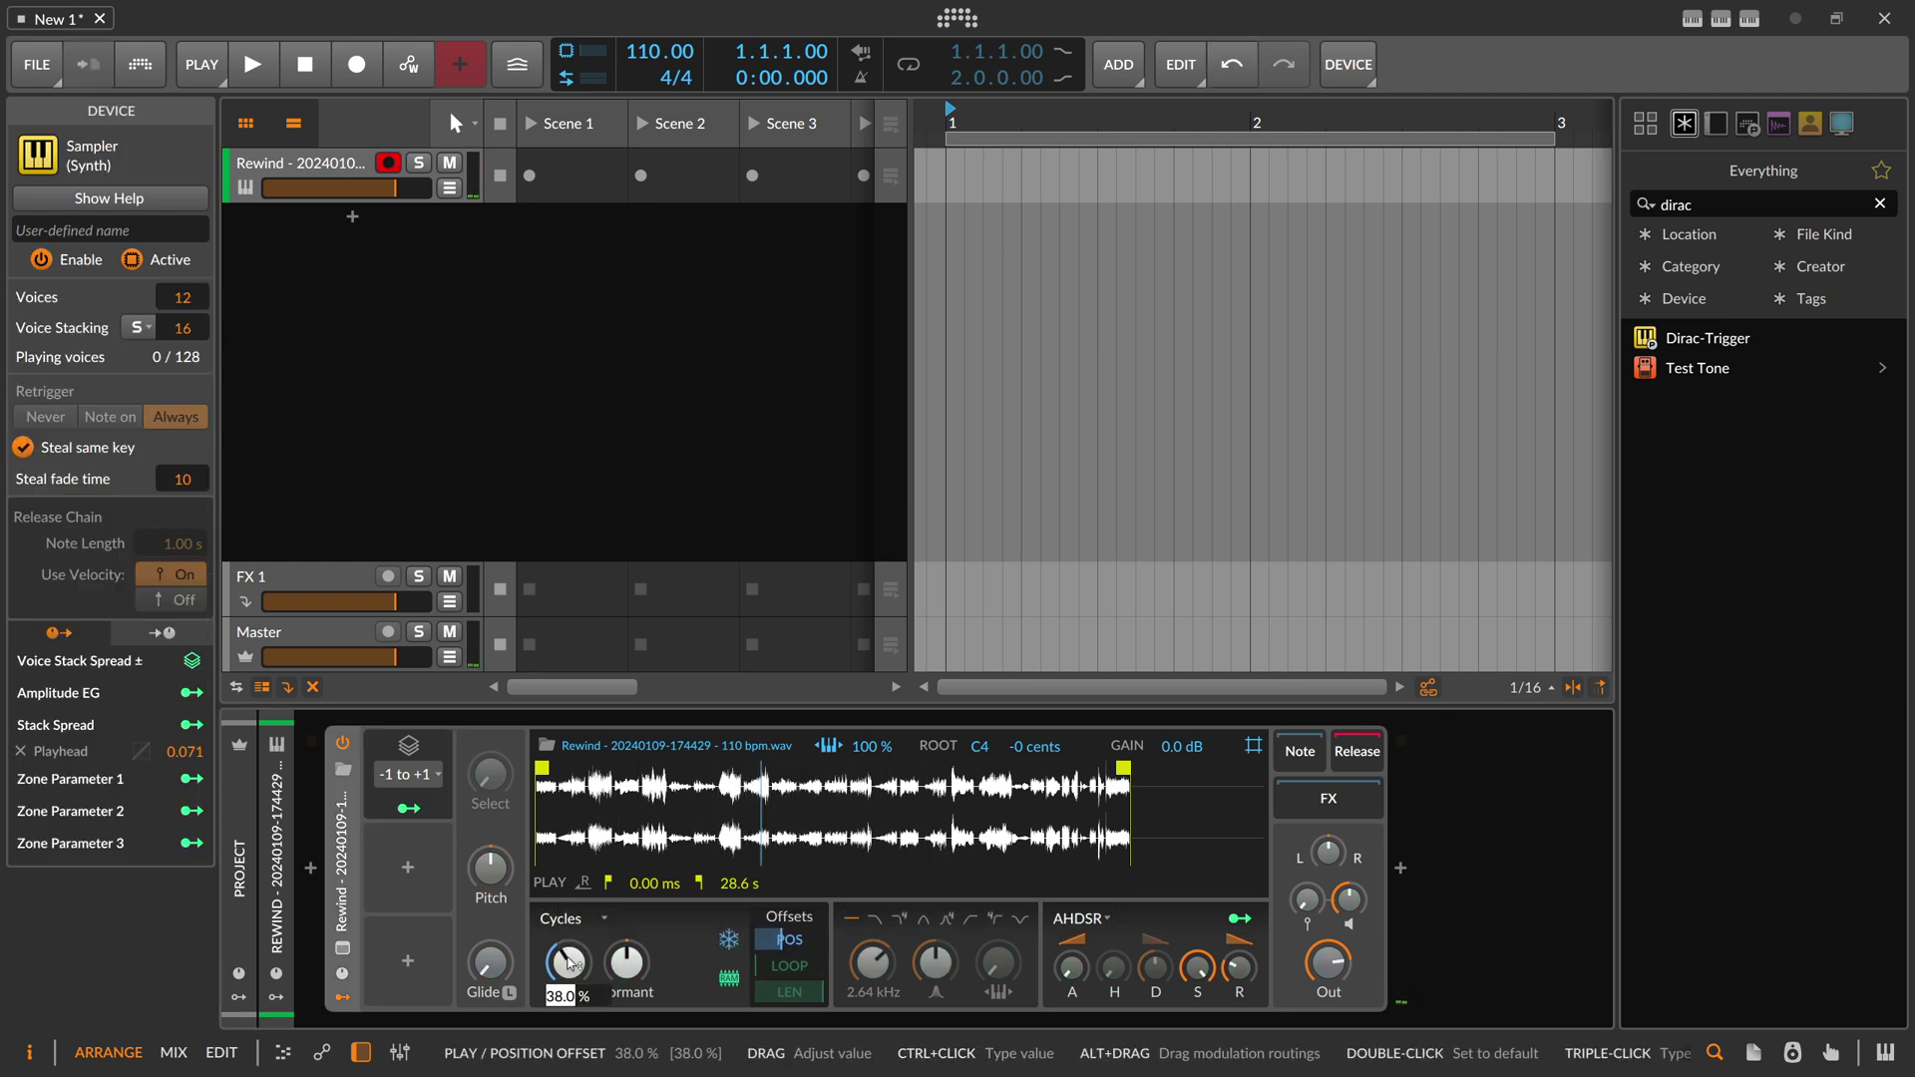
type("50")
key("Return")
- Add a Random modulator in the second slot and make it bipolar with full smoothing and a rate of 0.02 Hz
left_click(408, 866)
type("ra")
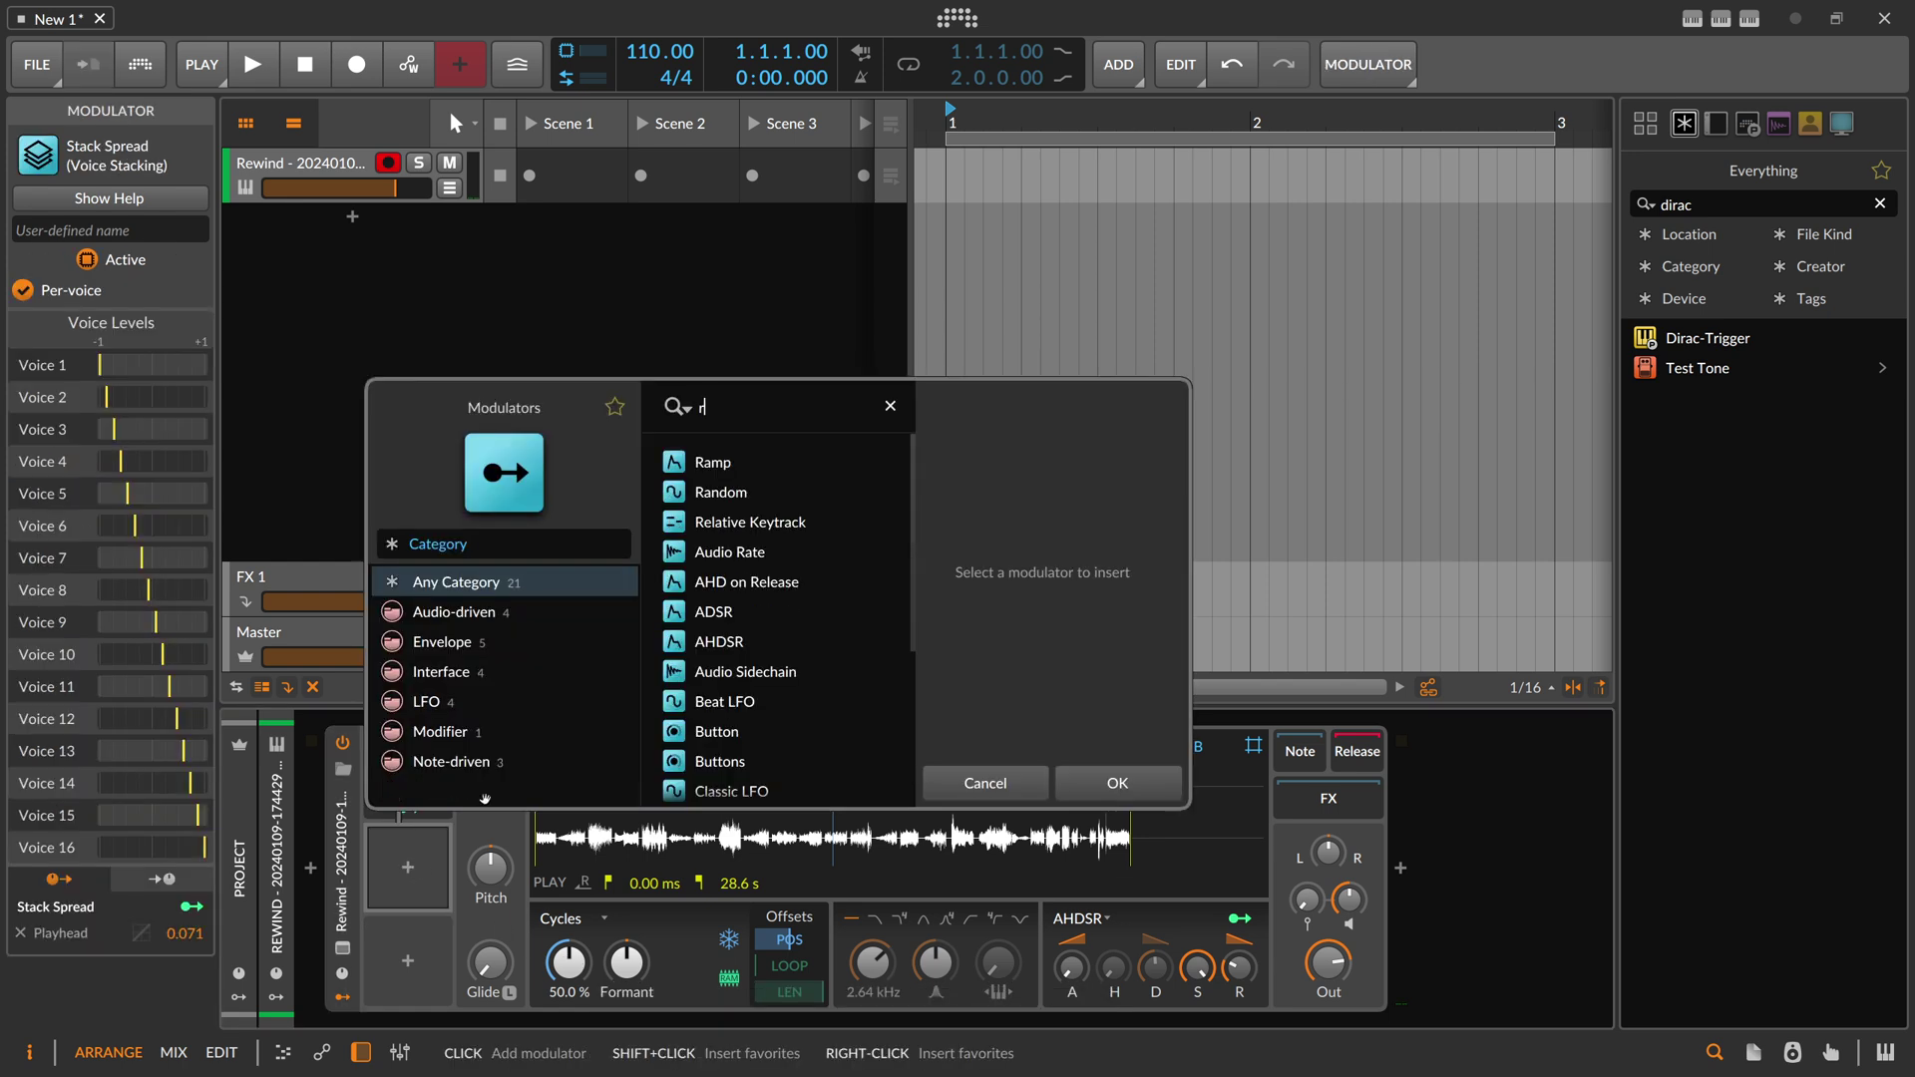
double_click(748, 495)
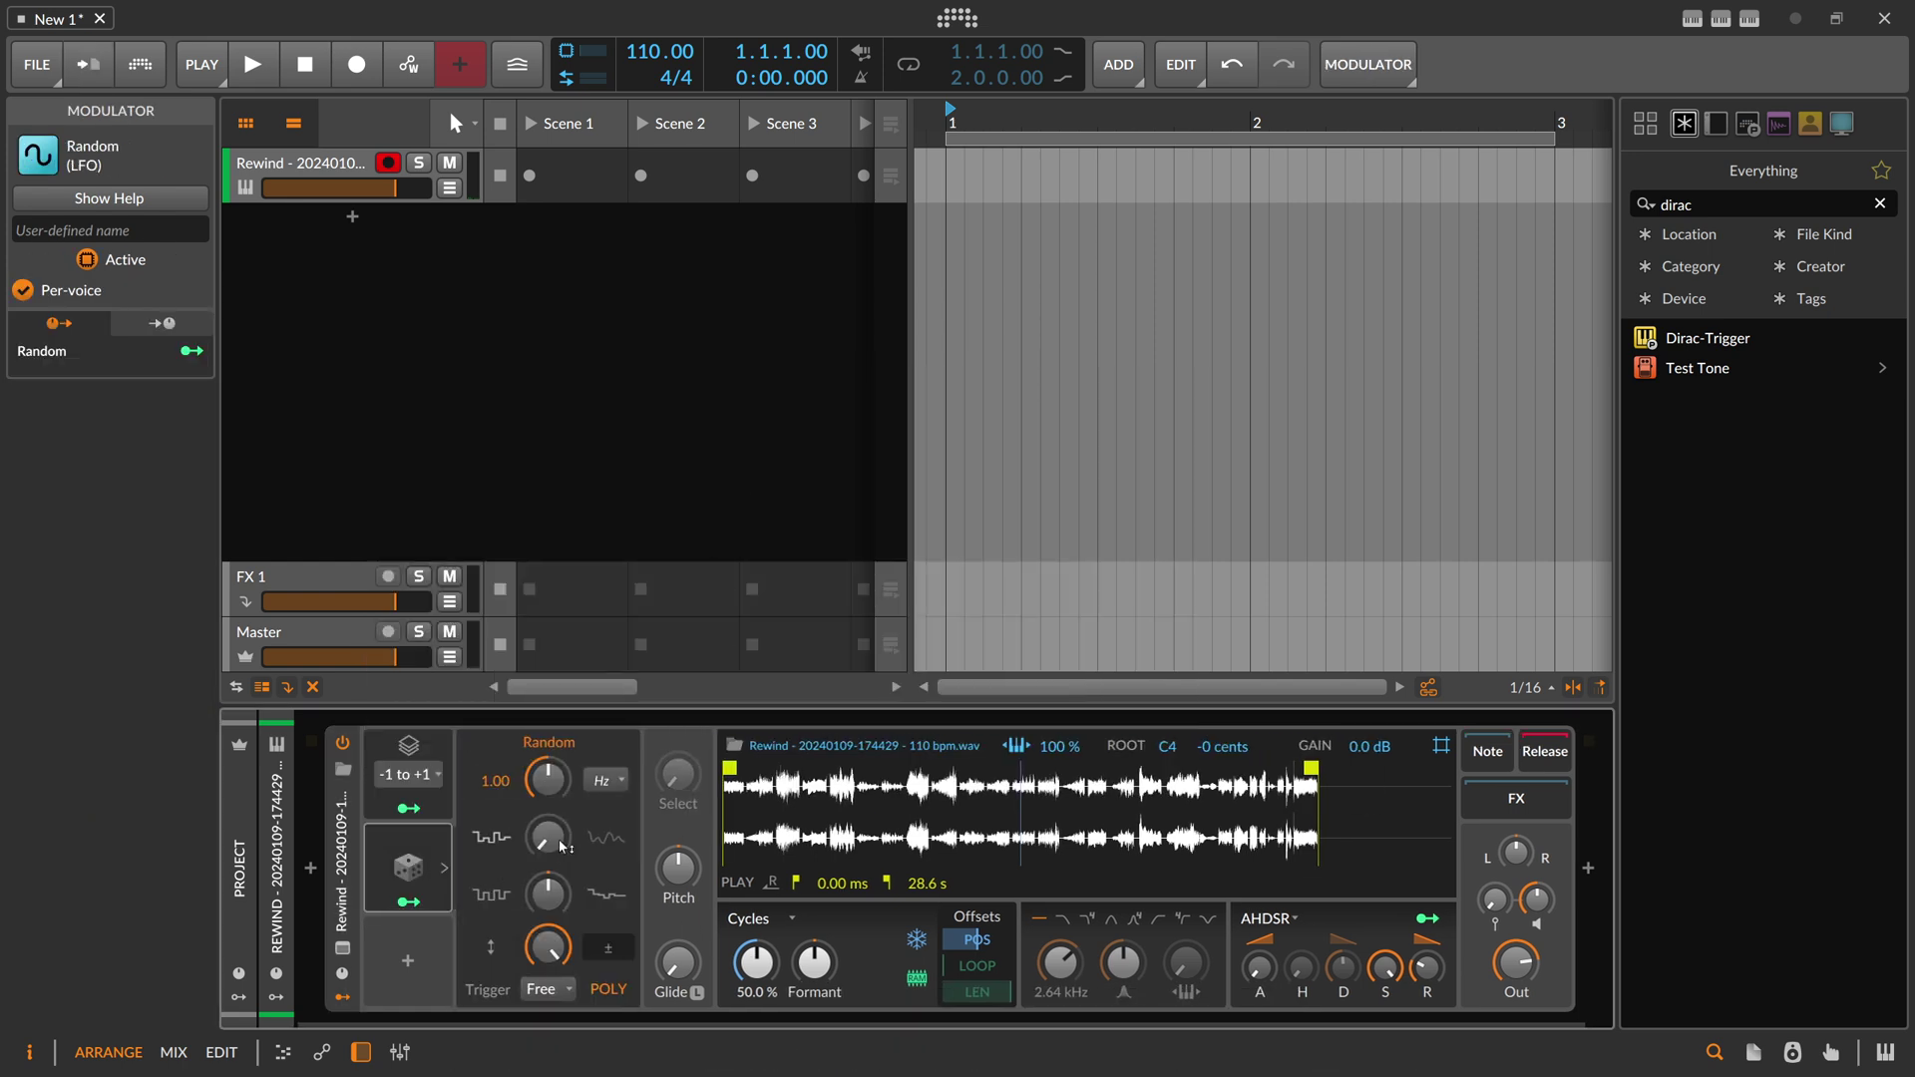
left_click_drag(565, 776, 566, 800)
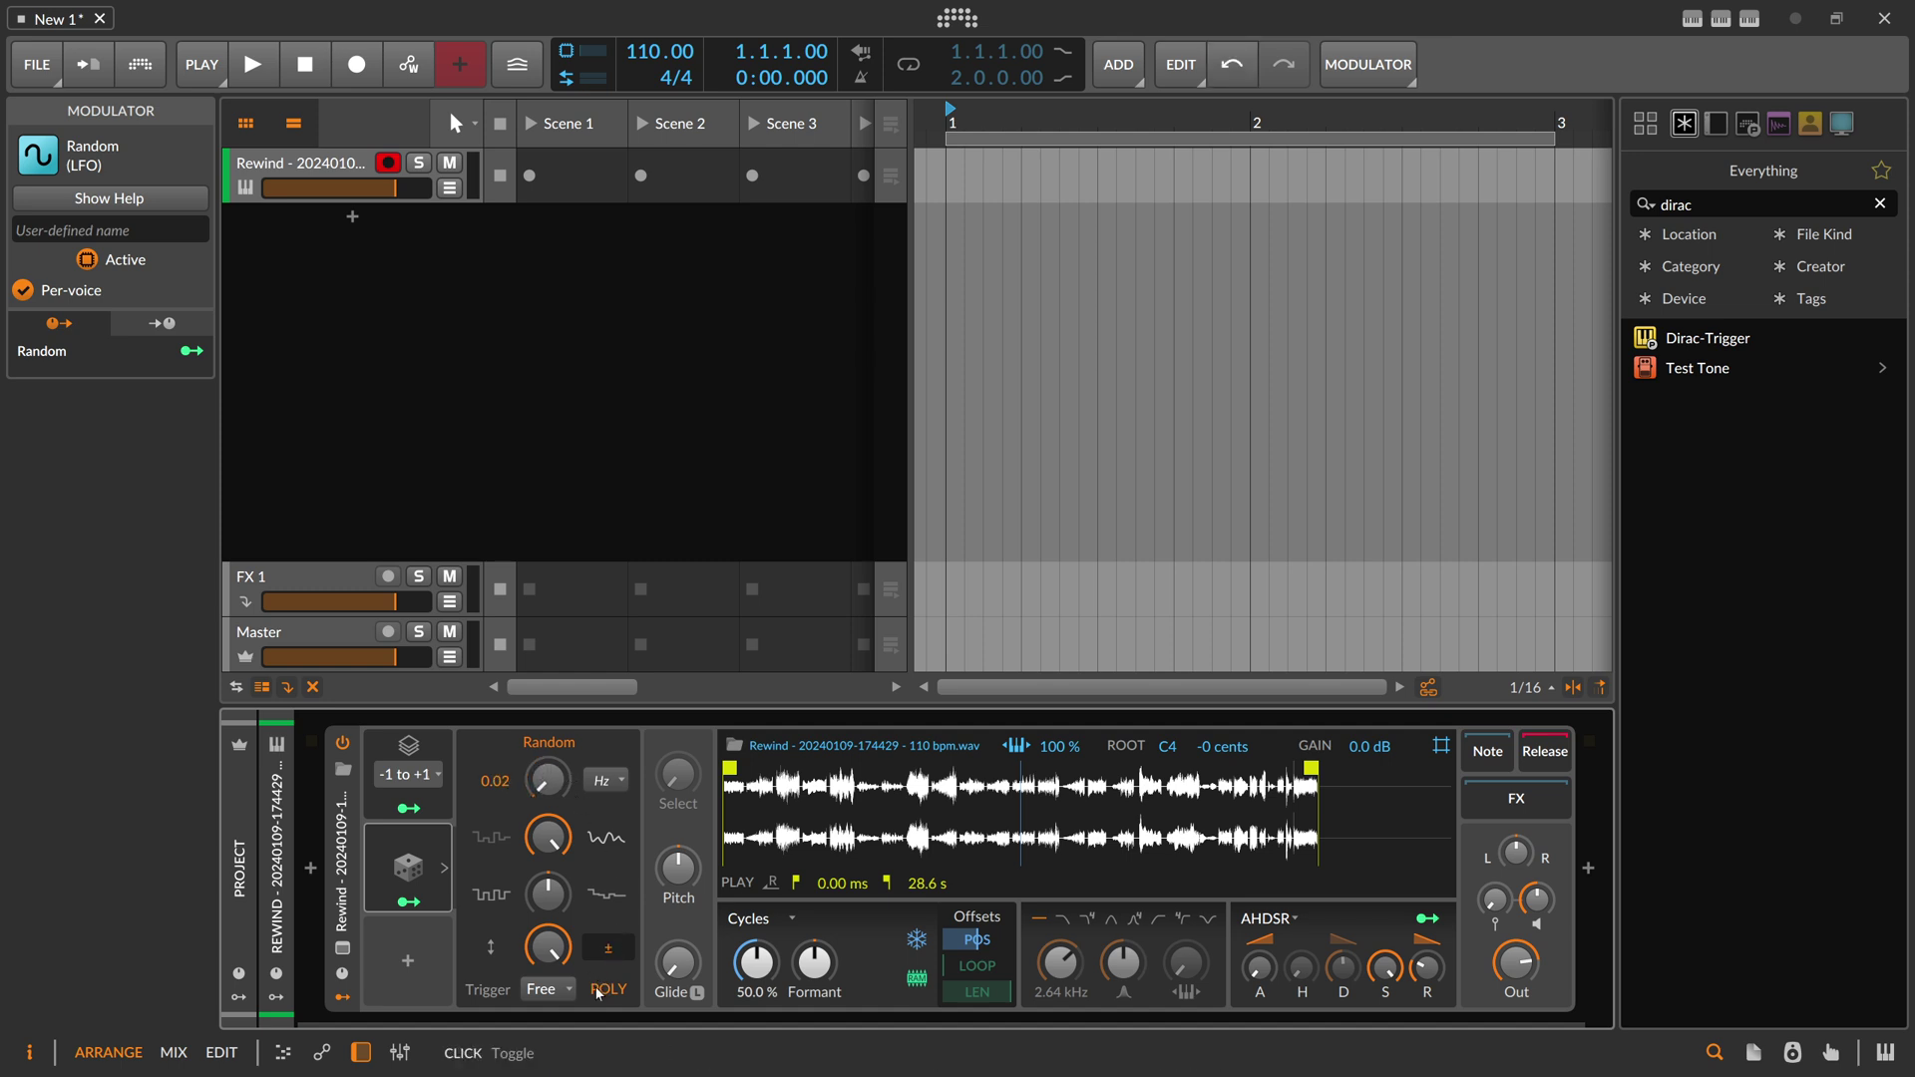
- Map the Random modulator to the play position with an amount of 0.020 and raise its rate to 0.06 Hz
left_click_drag(408, 902, 756, 959)
left_click_drag(977, 941, 977, 937)
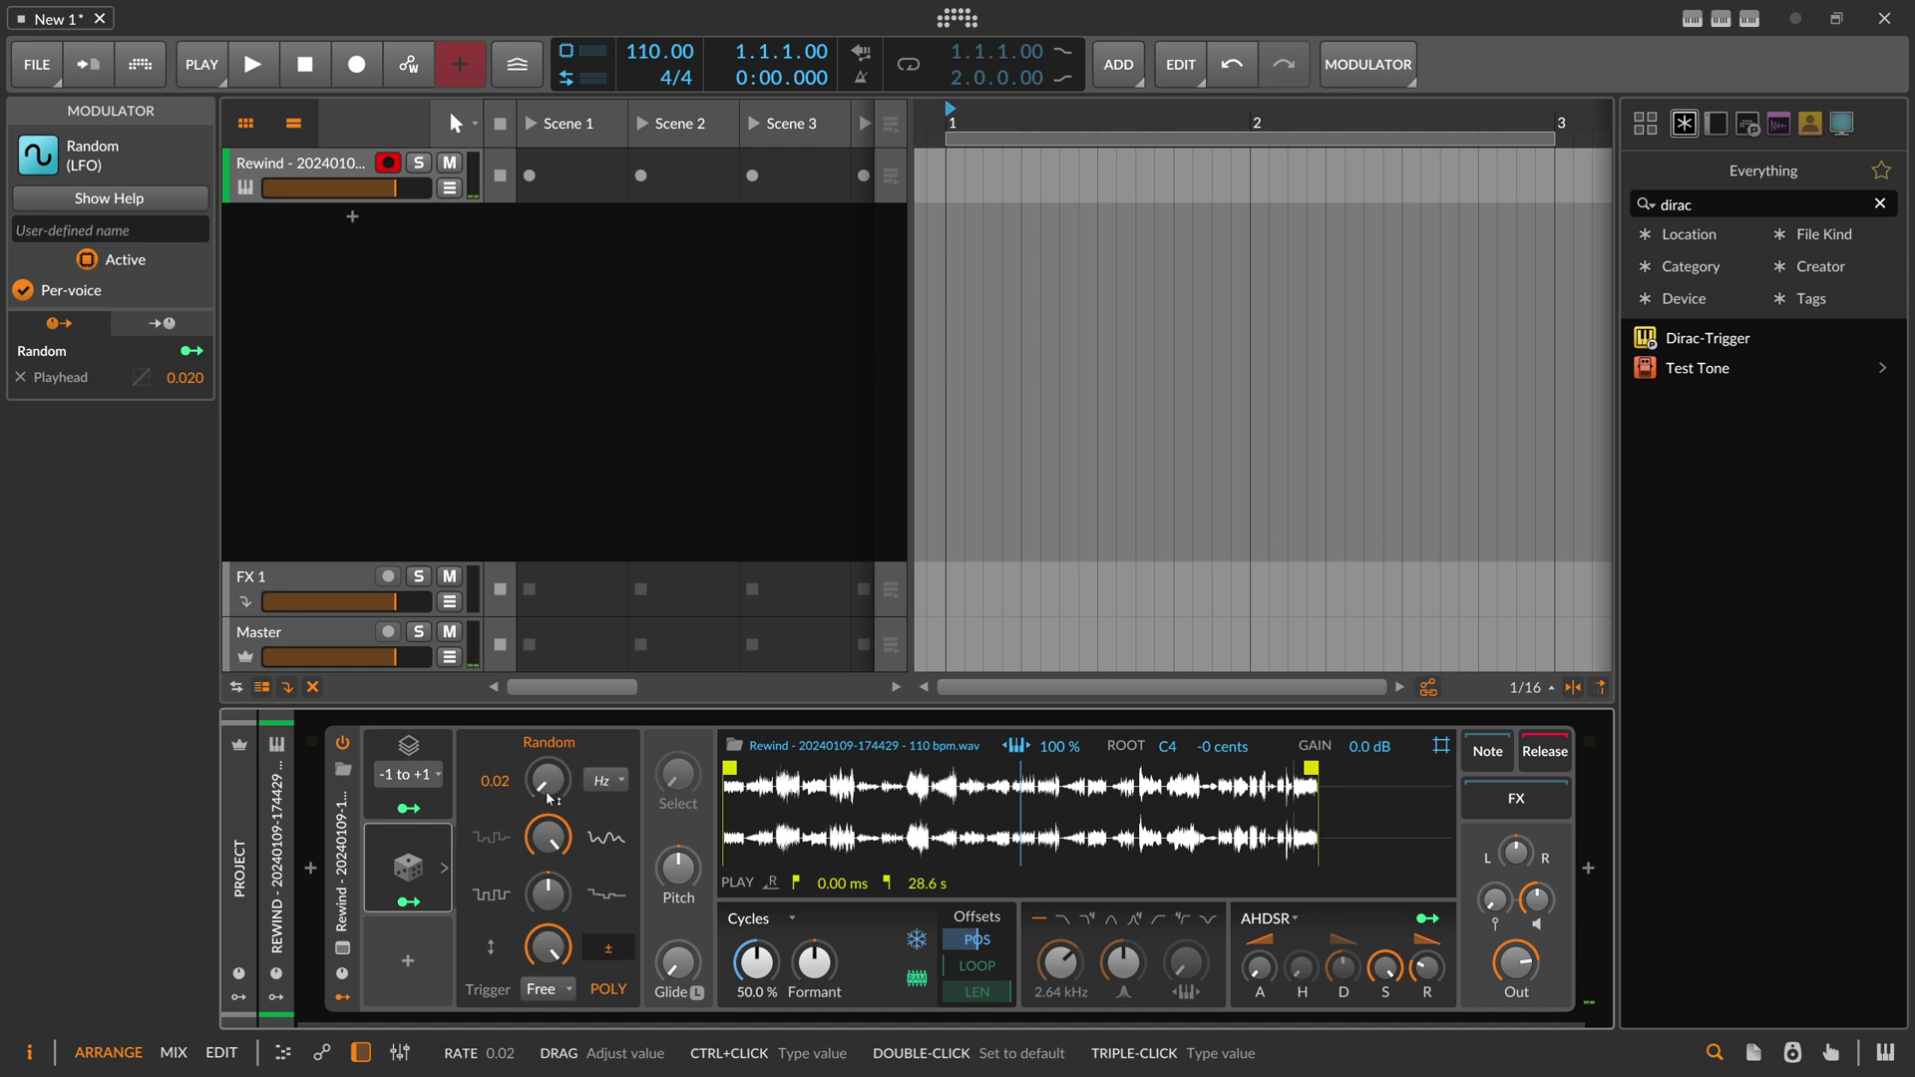
mouse_move(543, 782)
left_mouse_down()
mouse_move(543, 758)
mouse_move(551, 788)
left_mouse_up()
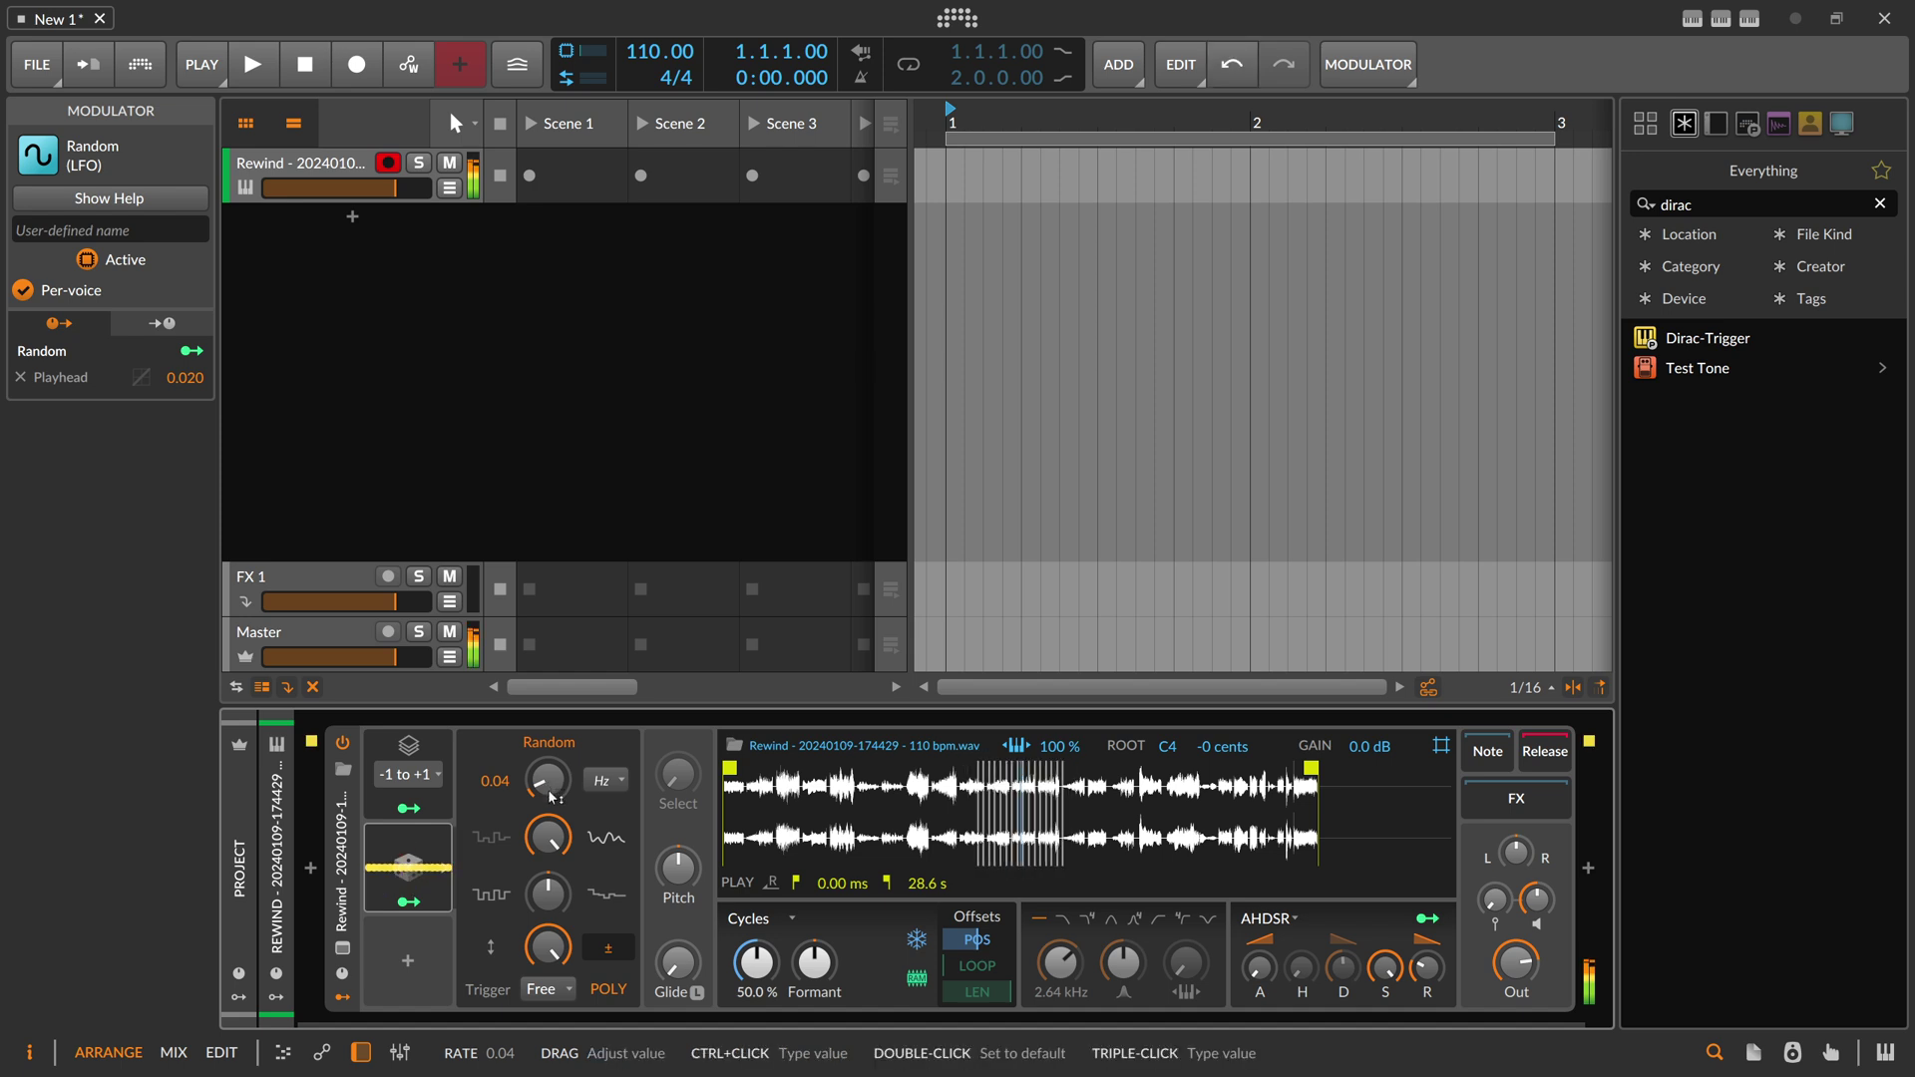
mouse_move(550, 793)
left_mouse_down()
mouse_move(550, 770)
mouse_move(548, 796)
left_mouse_up()
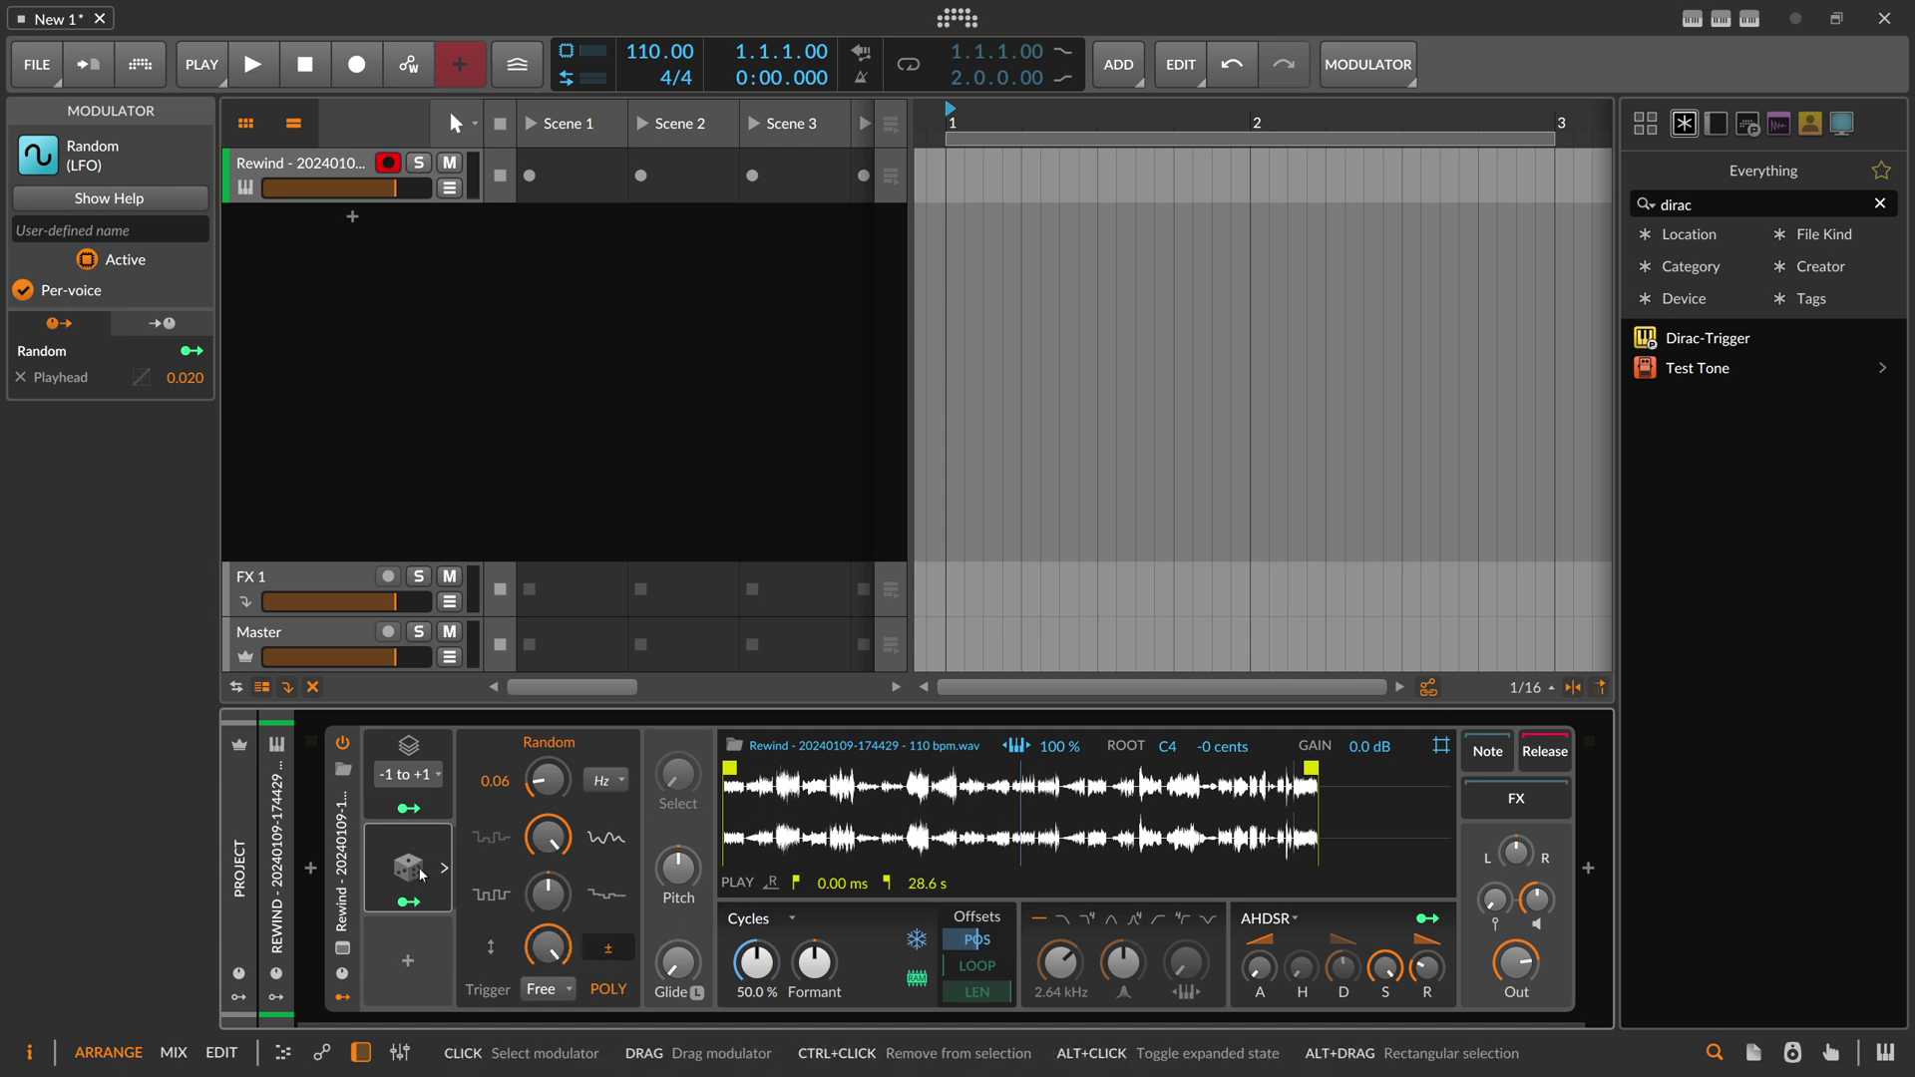
- Lengthen the AHDSR envelope's attack and release, and set the 2-pole band-pass filter to 262 Hz with raised key tracking
mouse_move(1426, 965)
left_click_drag(1426, 965, 1426, 973)
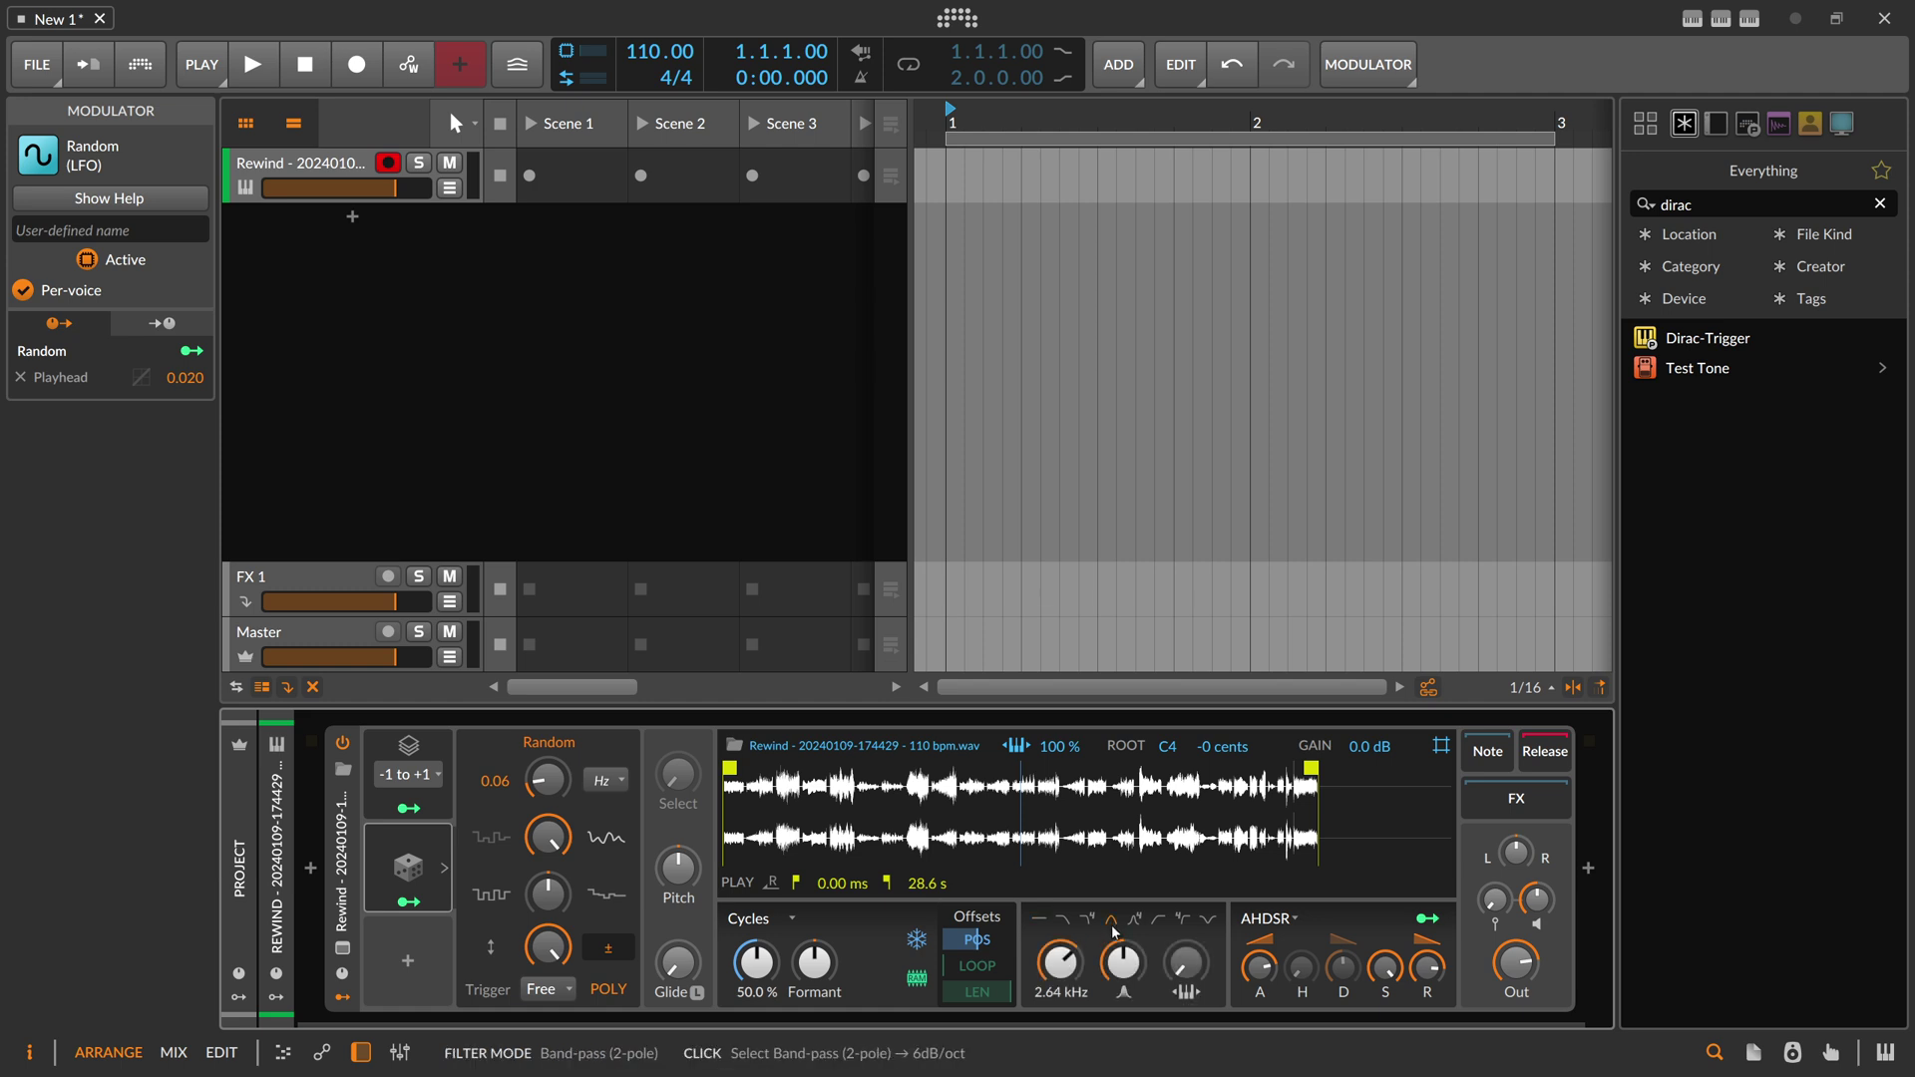
double_click(1059, 963)
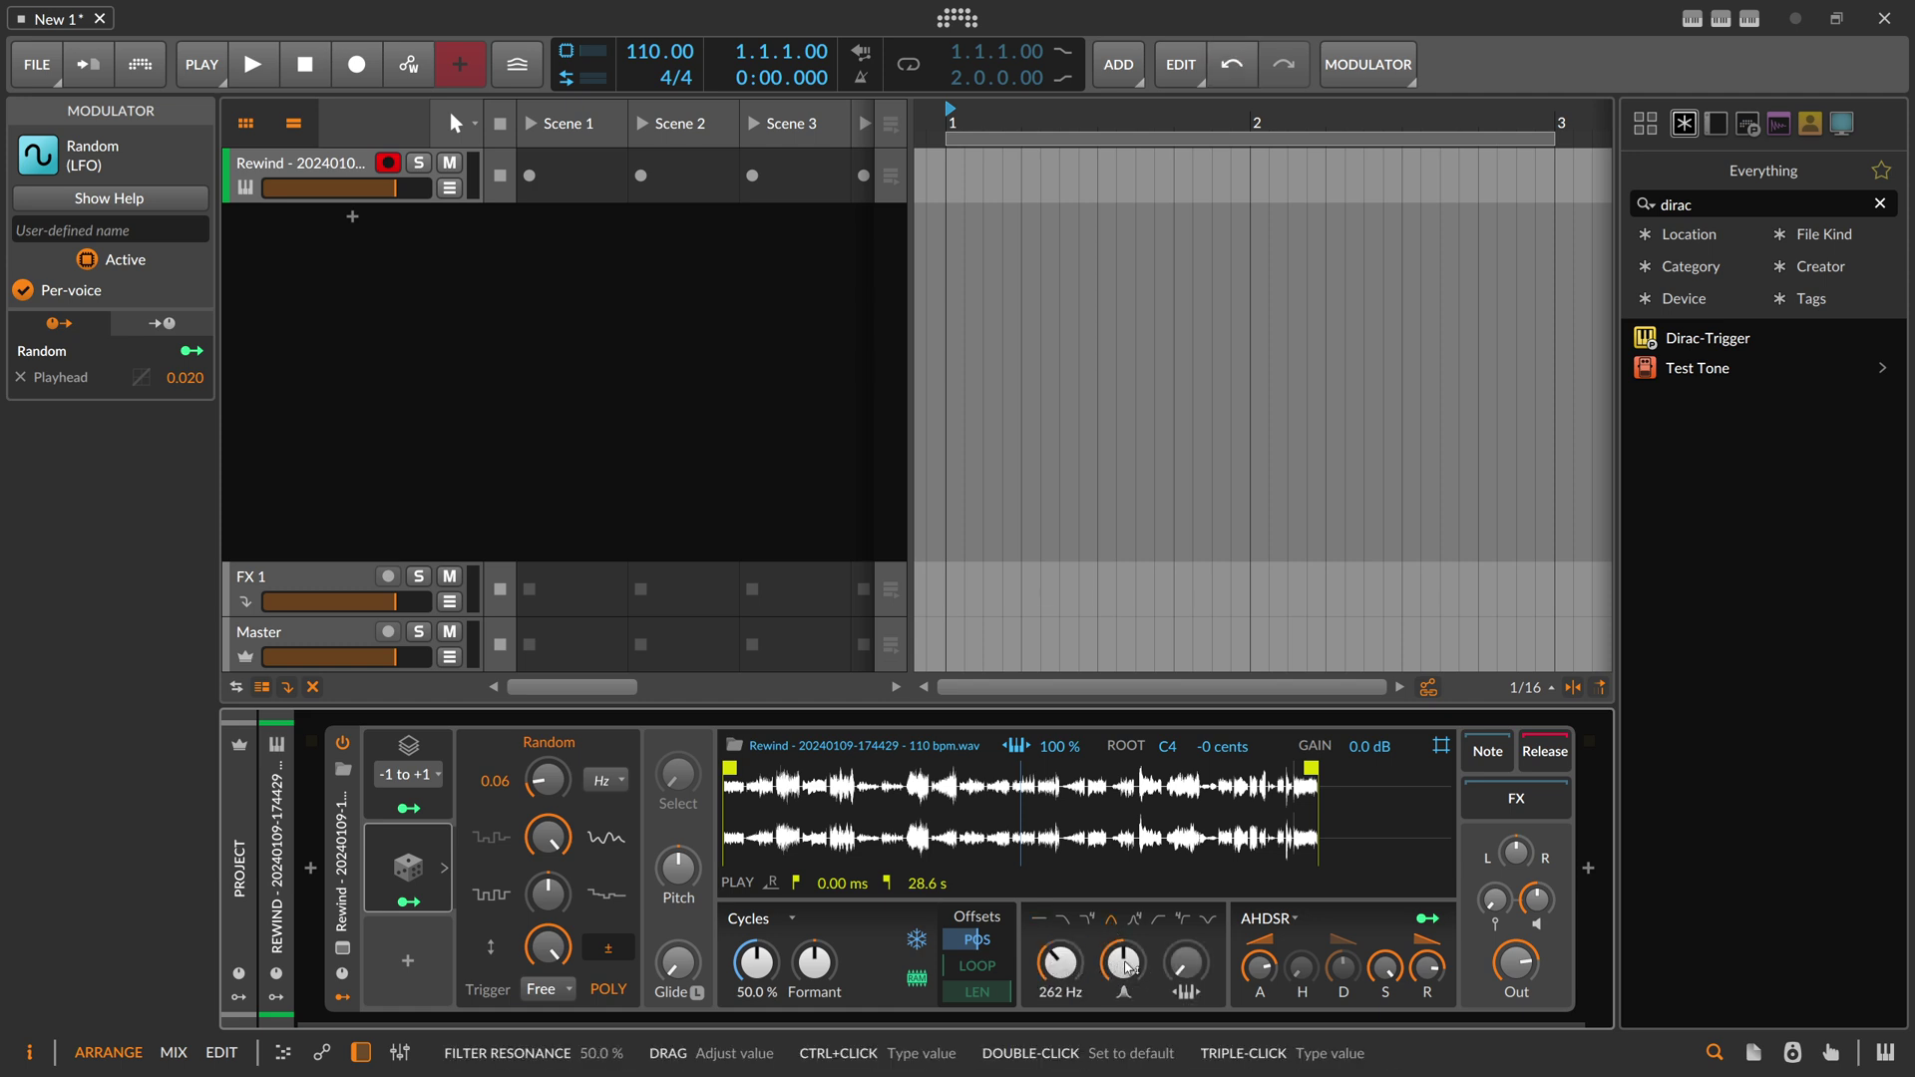
left_click(1186, 964)
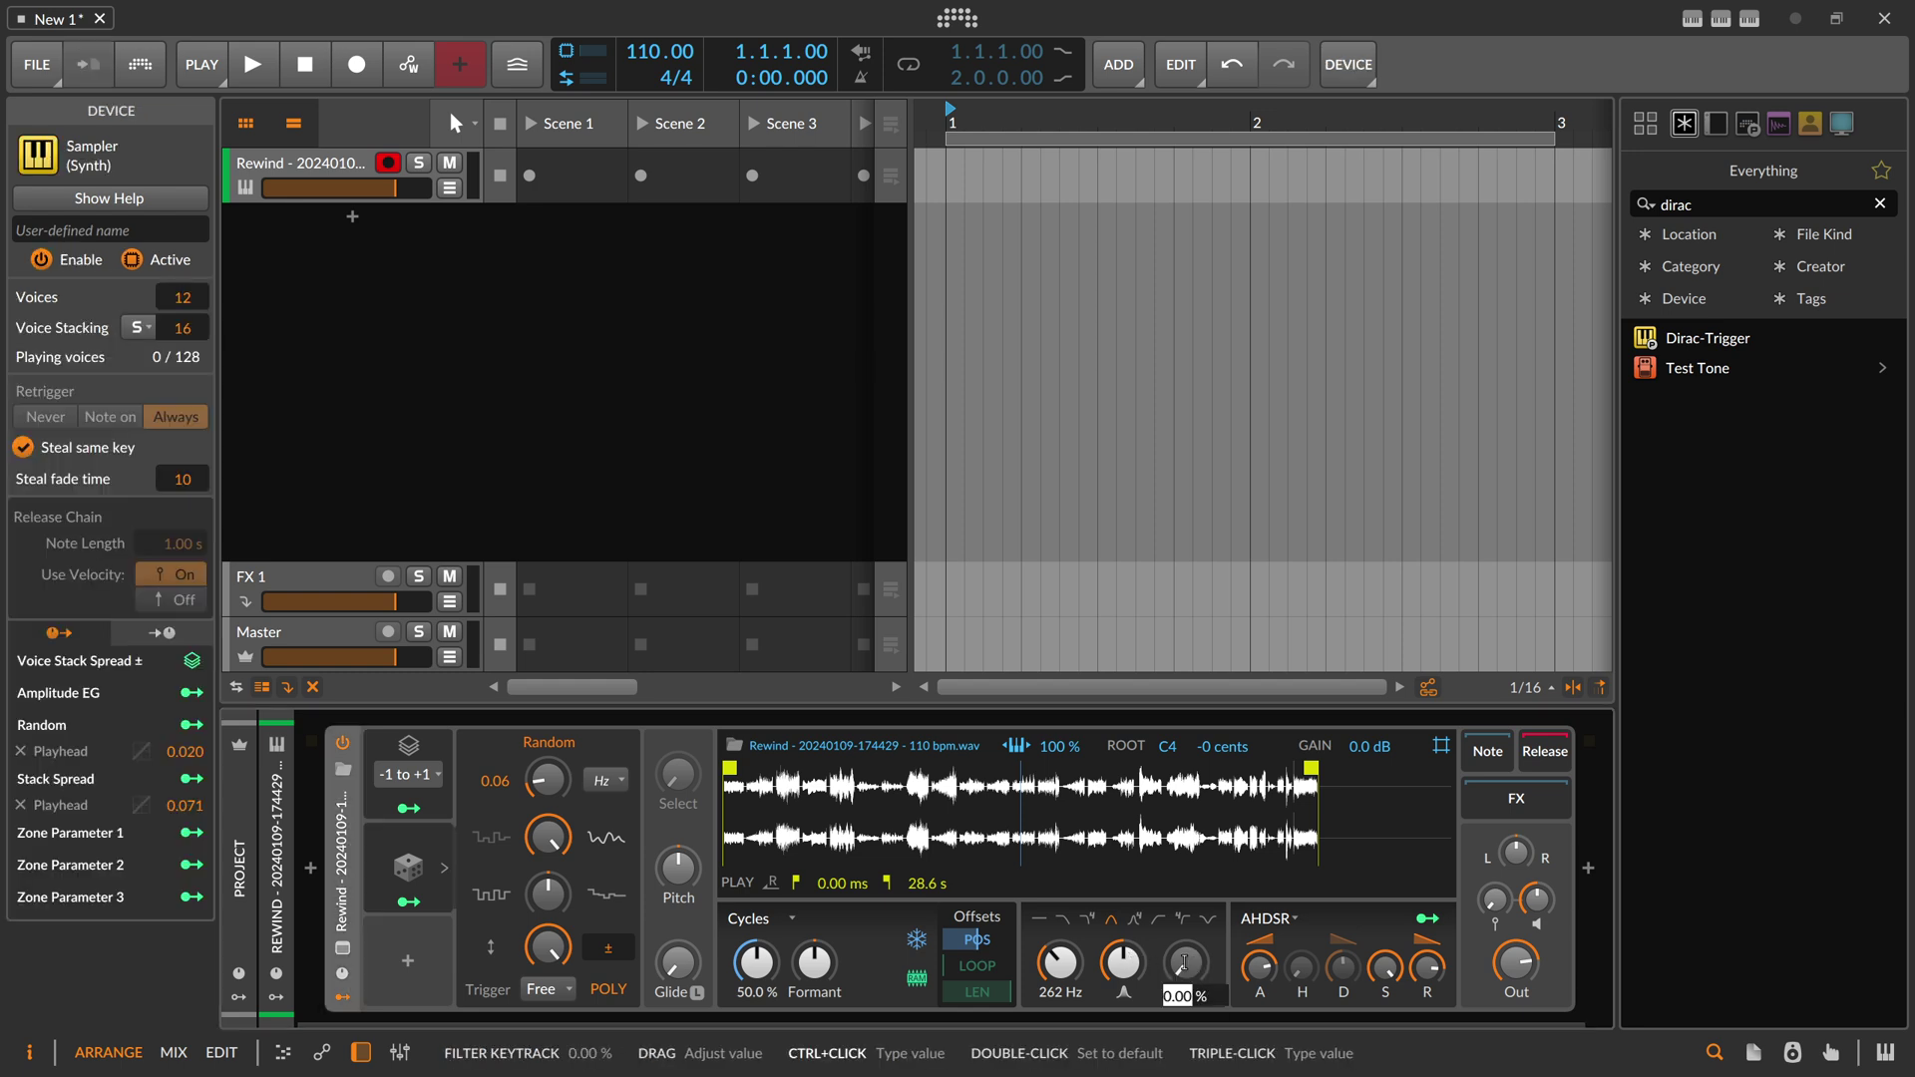
key("Return")
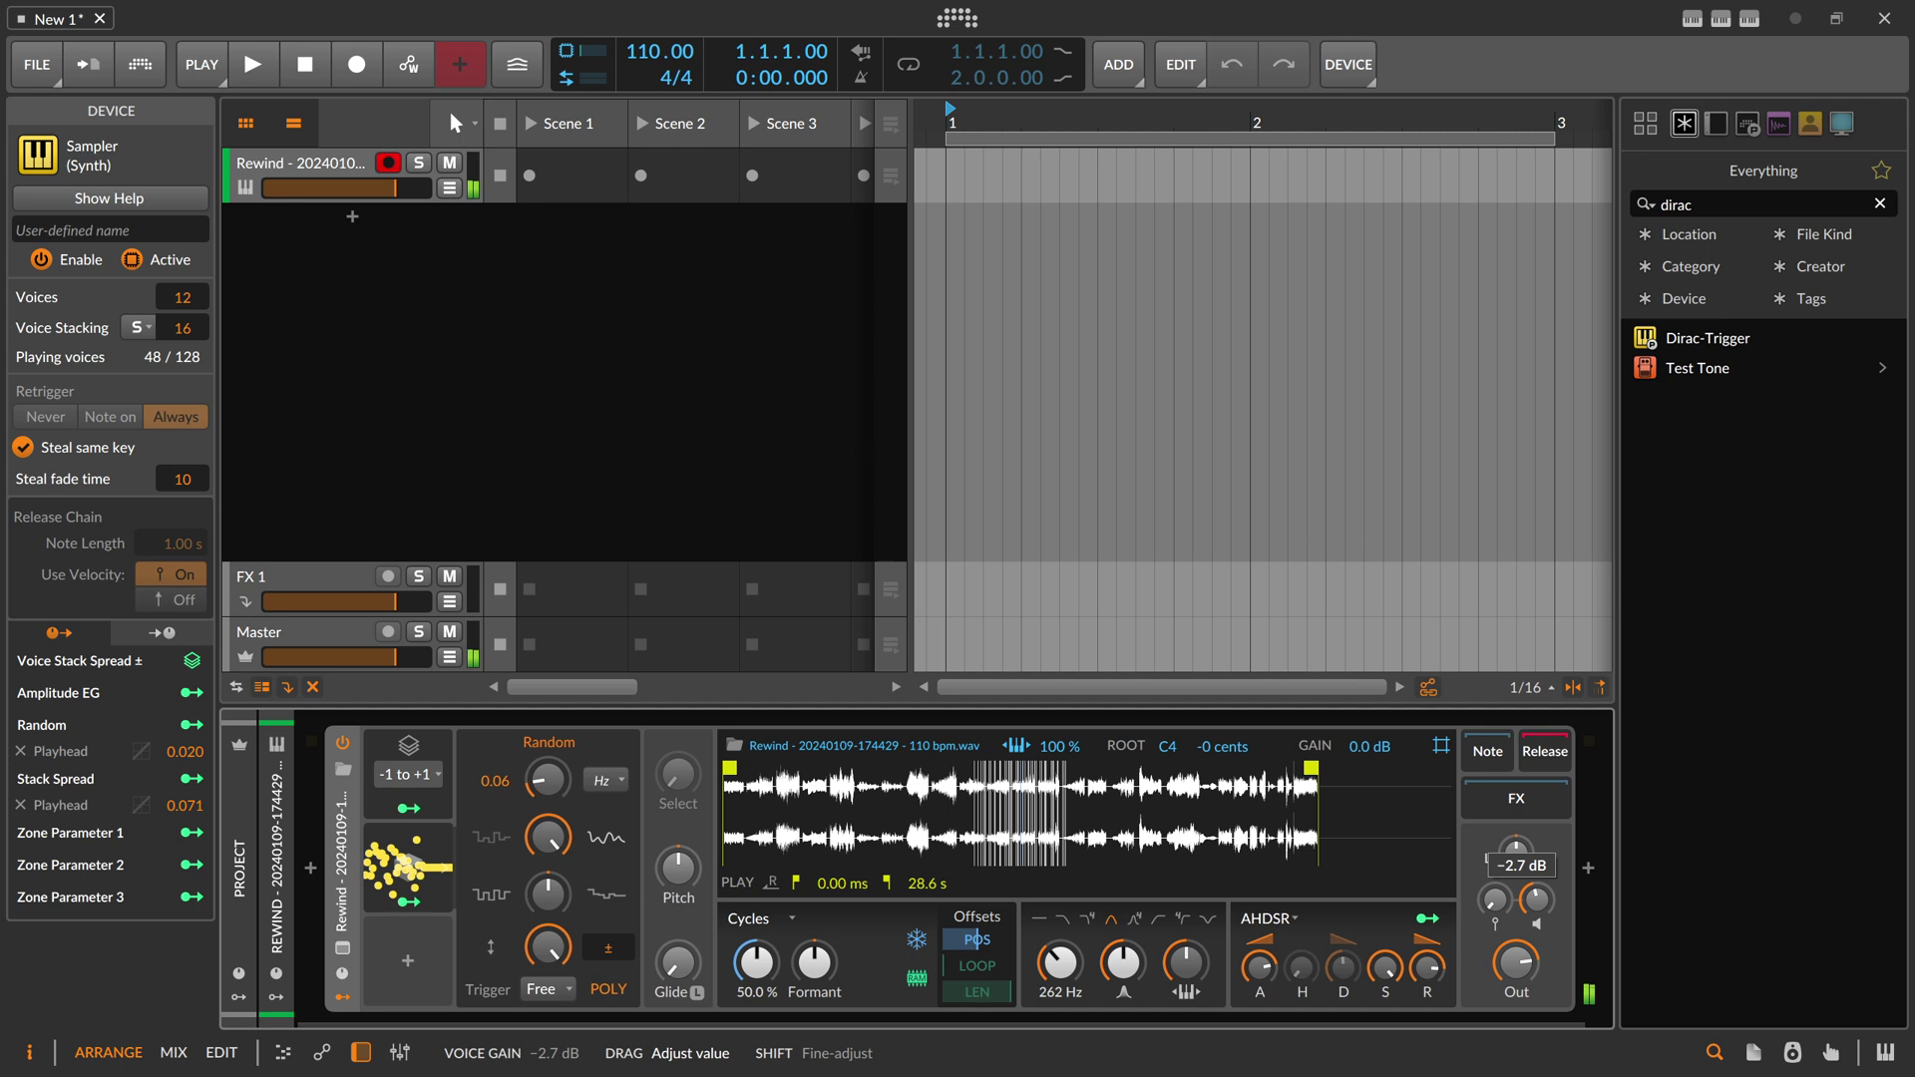
- Audition the frozen play position at 73.7% and 36.3%, and lower the Sampler's voice gain to about -6.2 dB
left_click_drag(755, 962, 1199, 841)
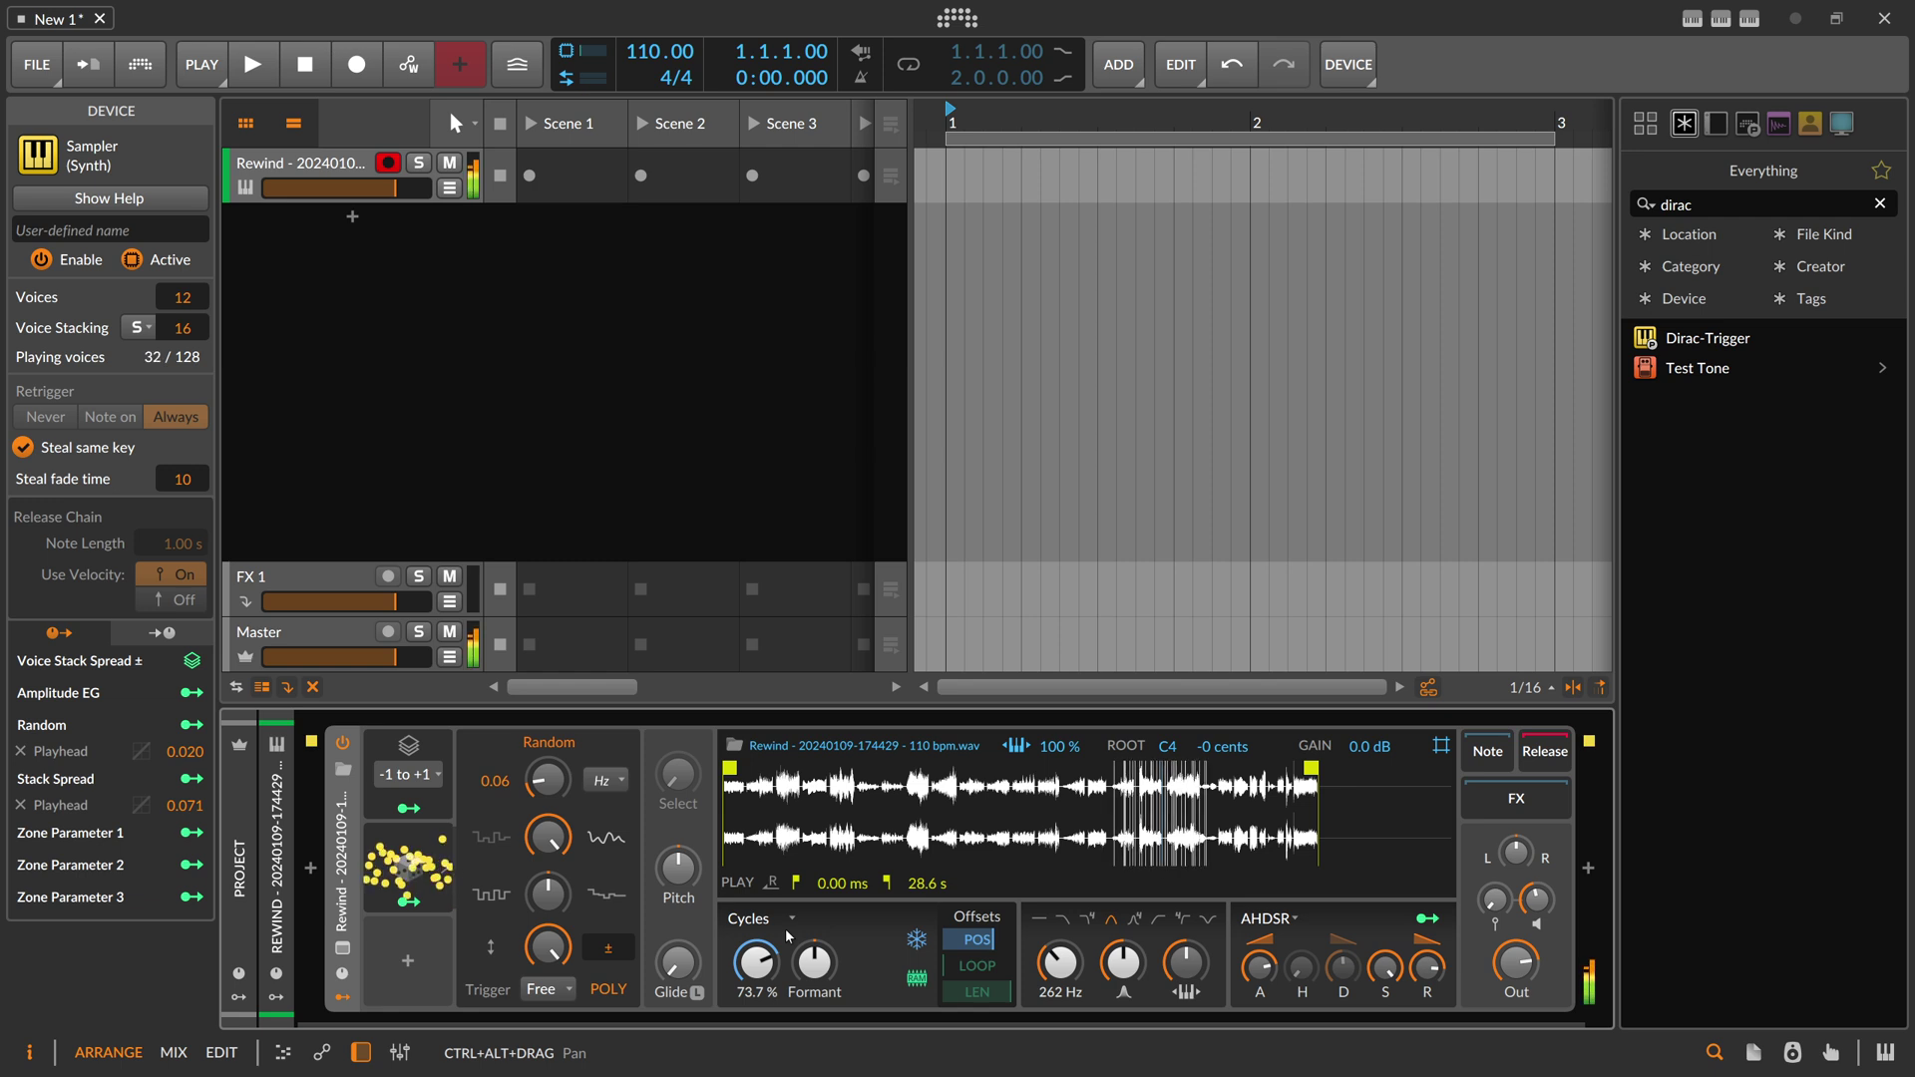
mouse_move(1516, 852)
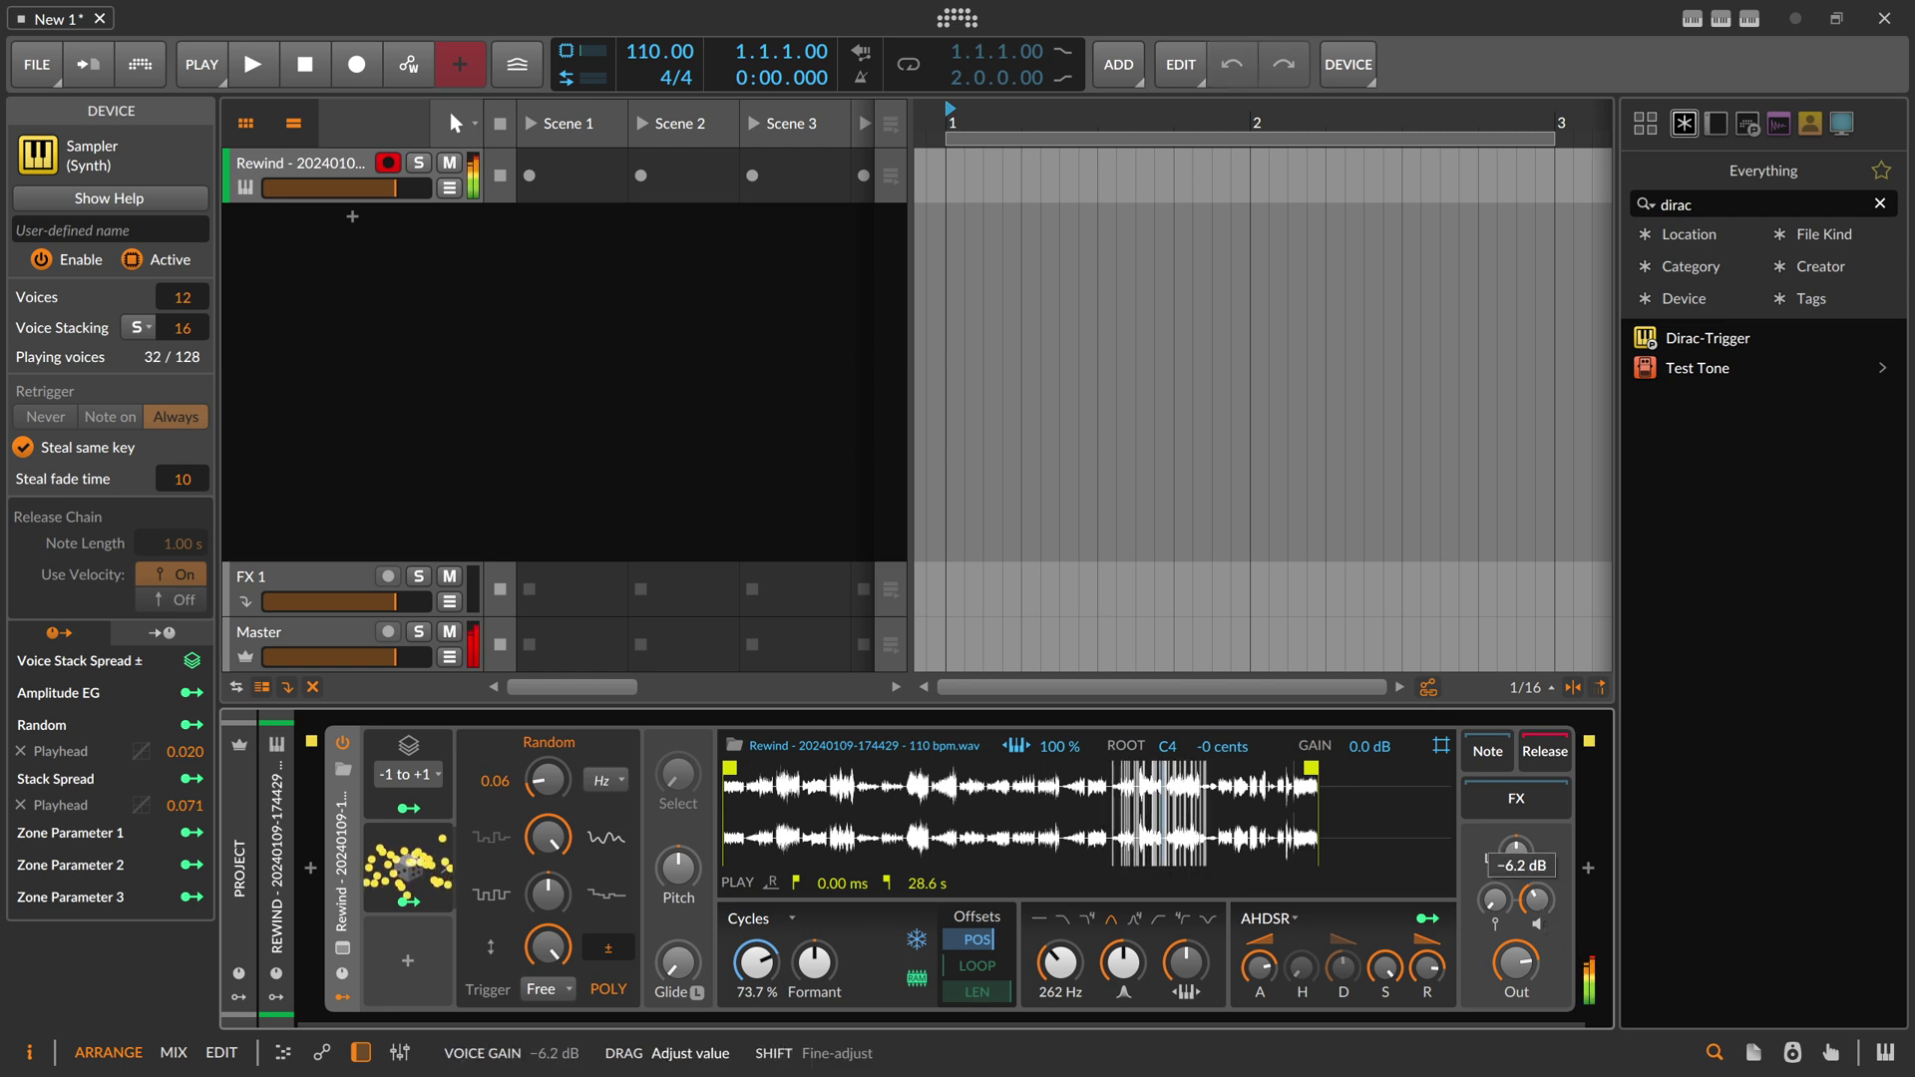
left_click_drag(757, 962, 758, 1011)
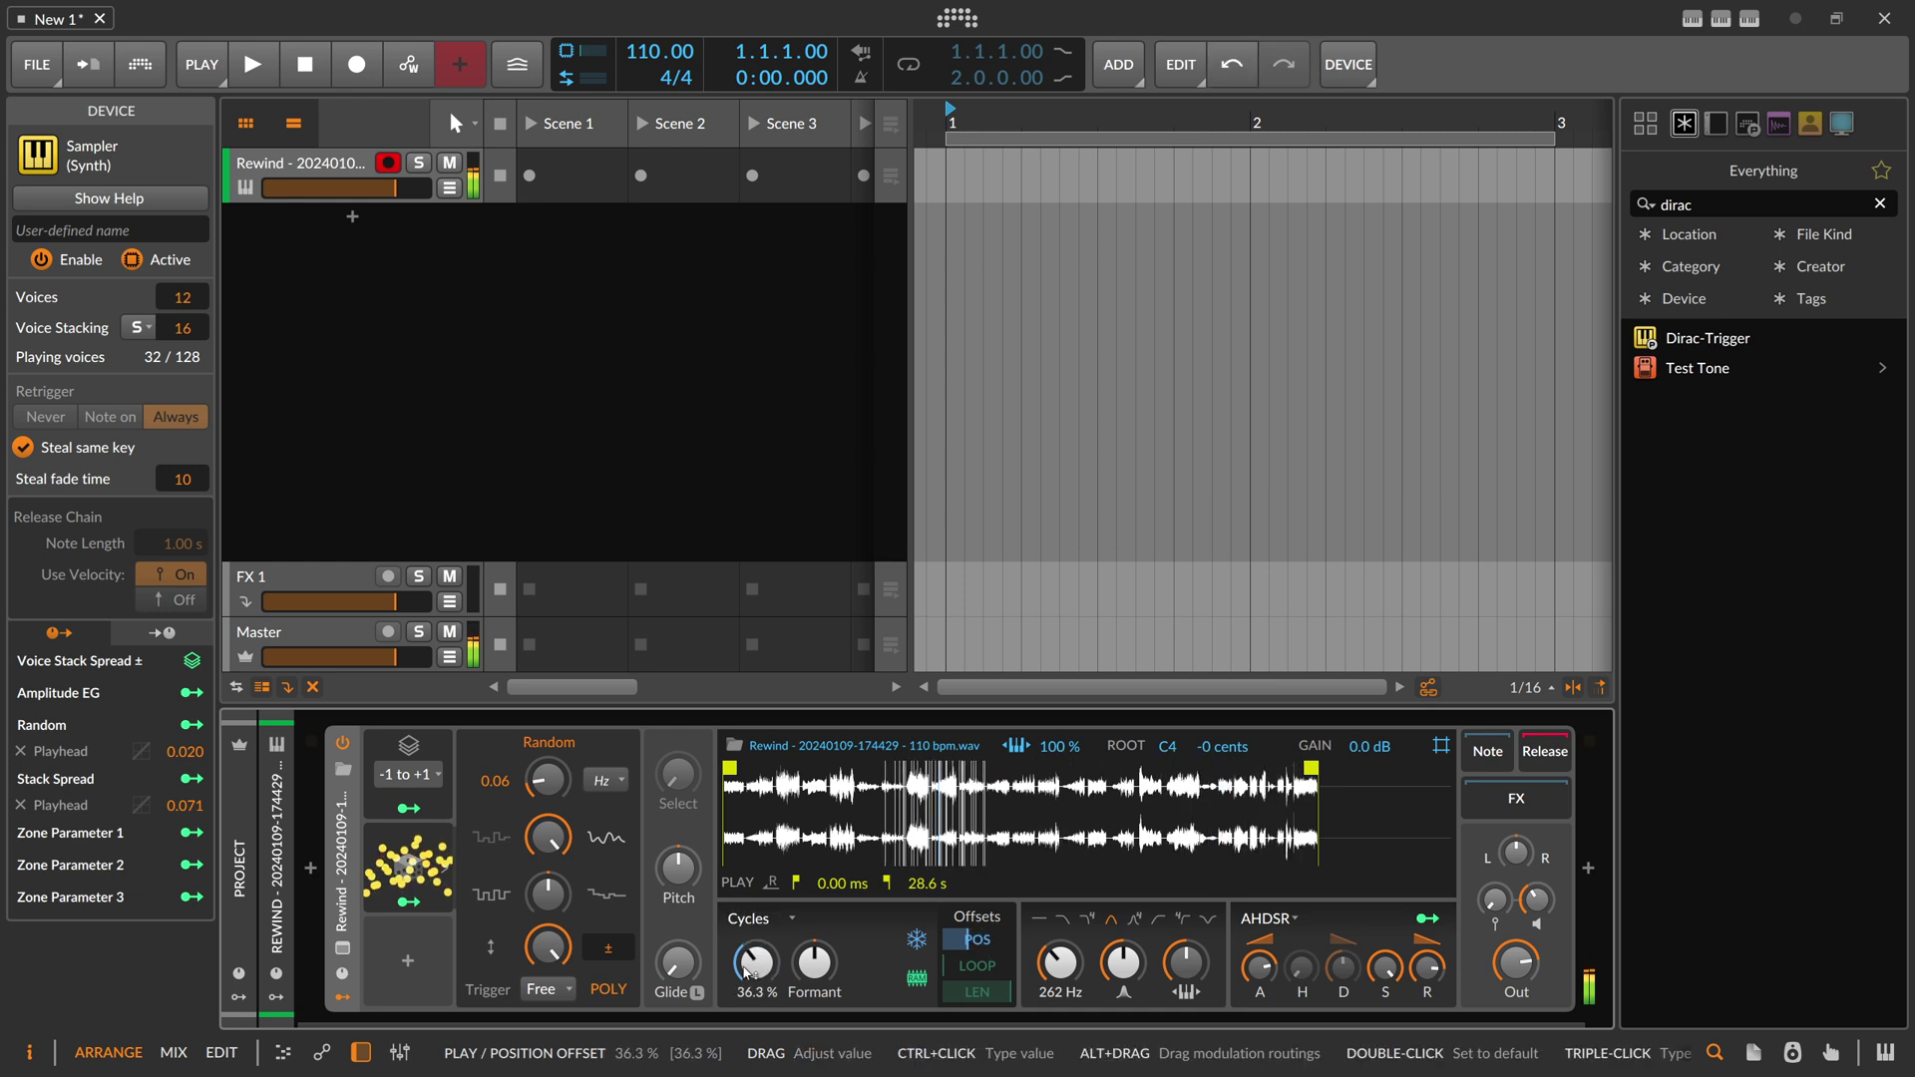
- Add a second Random modulator in the third slot and make it monophonic and bipolar with 100% smoothing and a 0.08 Hz rate
left_click(410, 961)
type("ran")
key("Return")
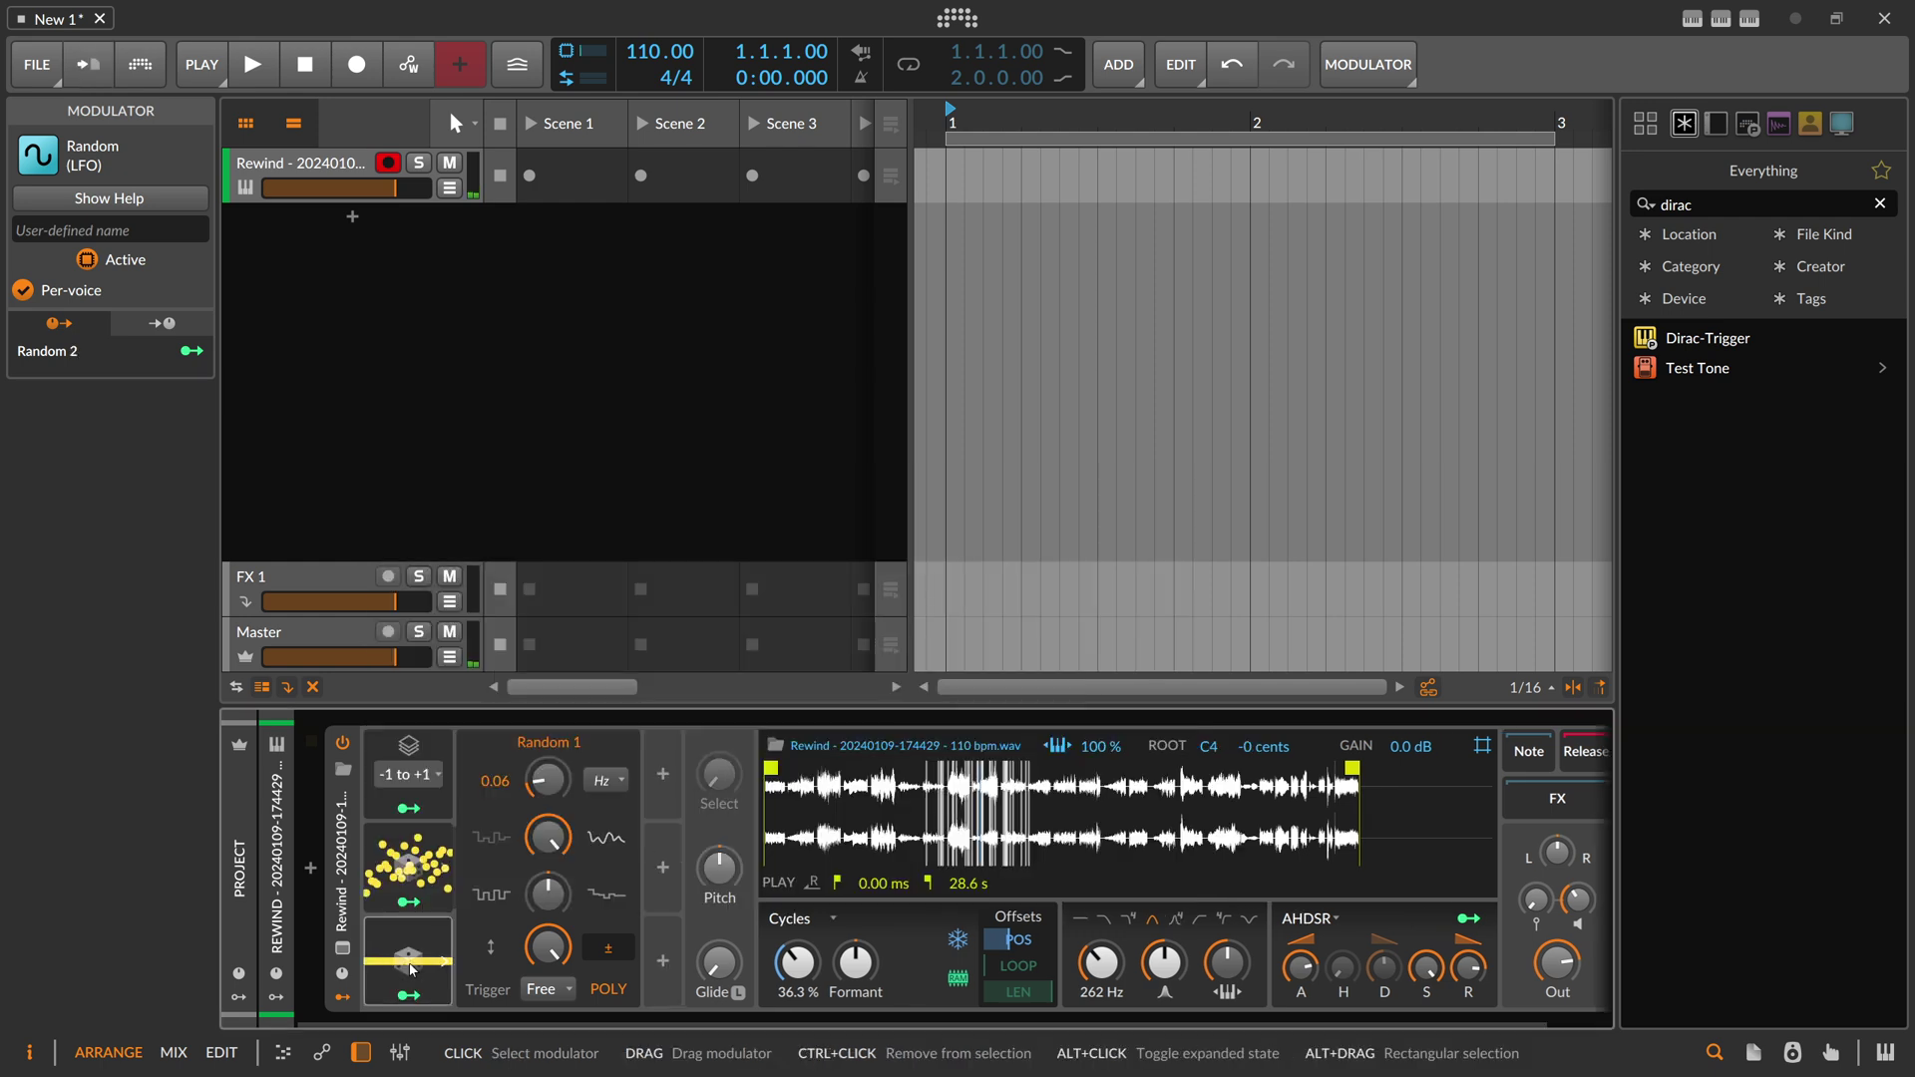
left_click(442, 962)
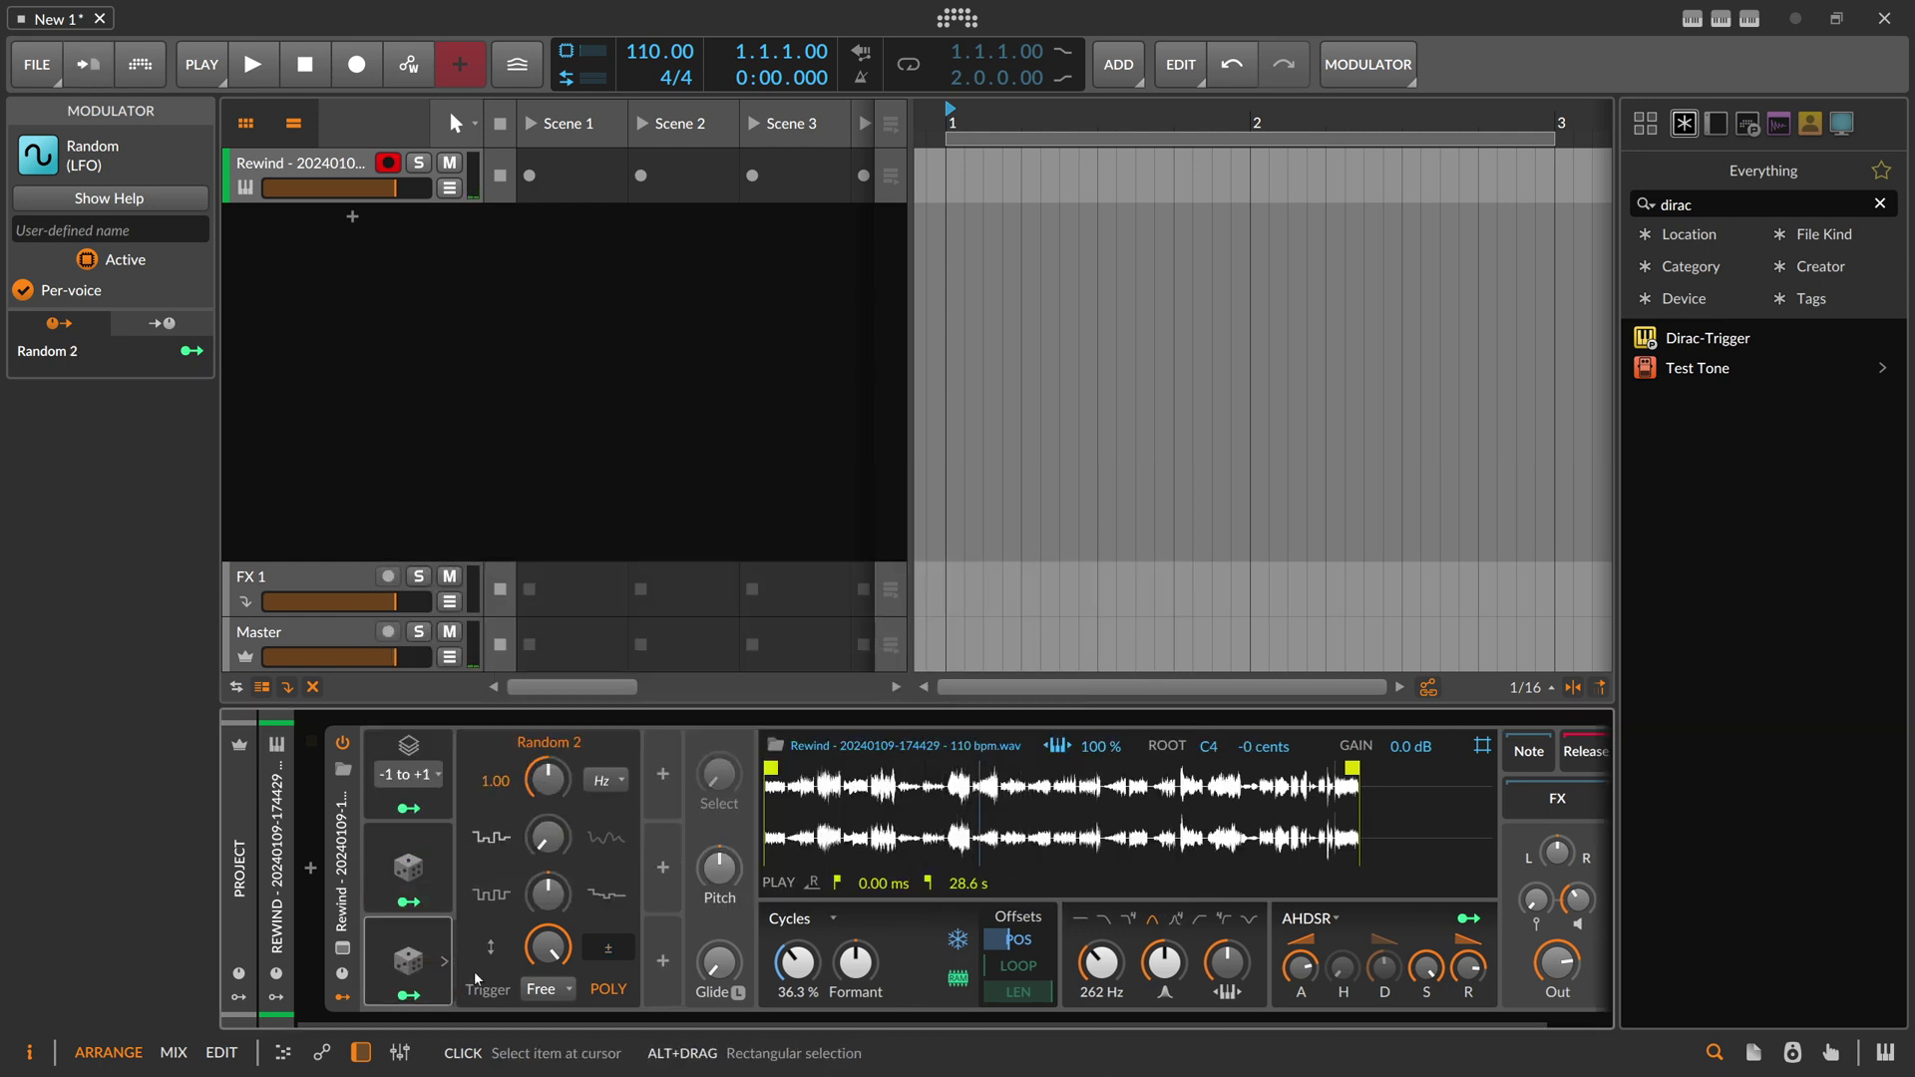
left_click(610, 989)
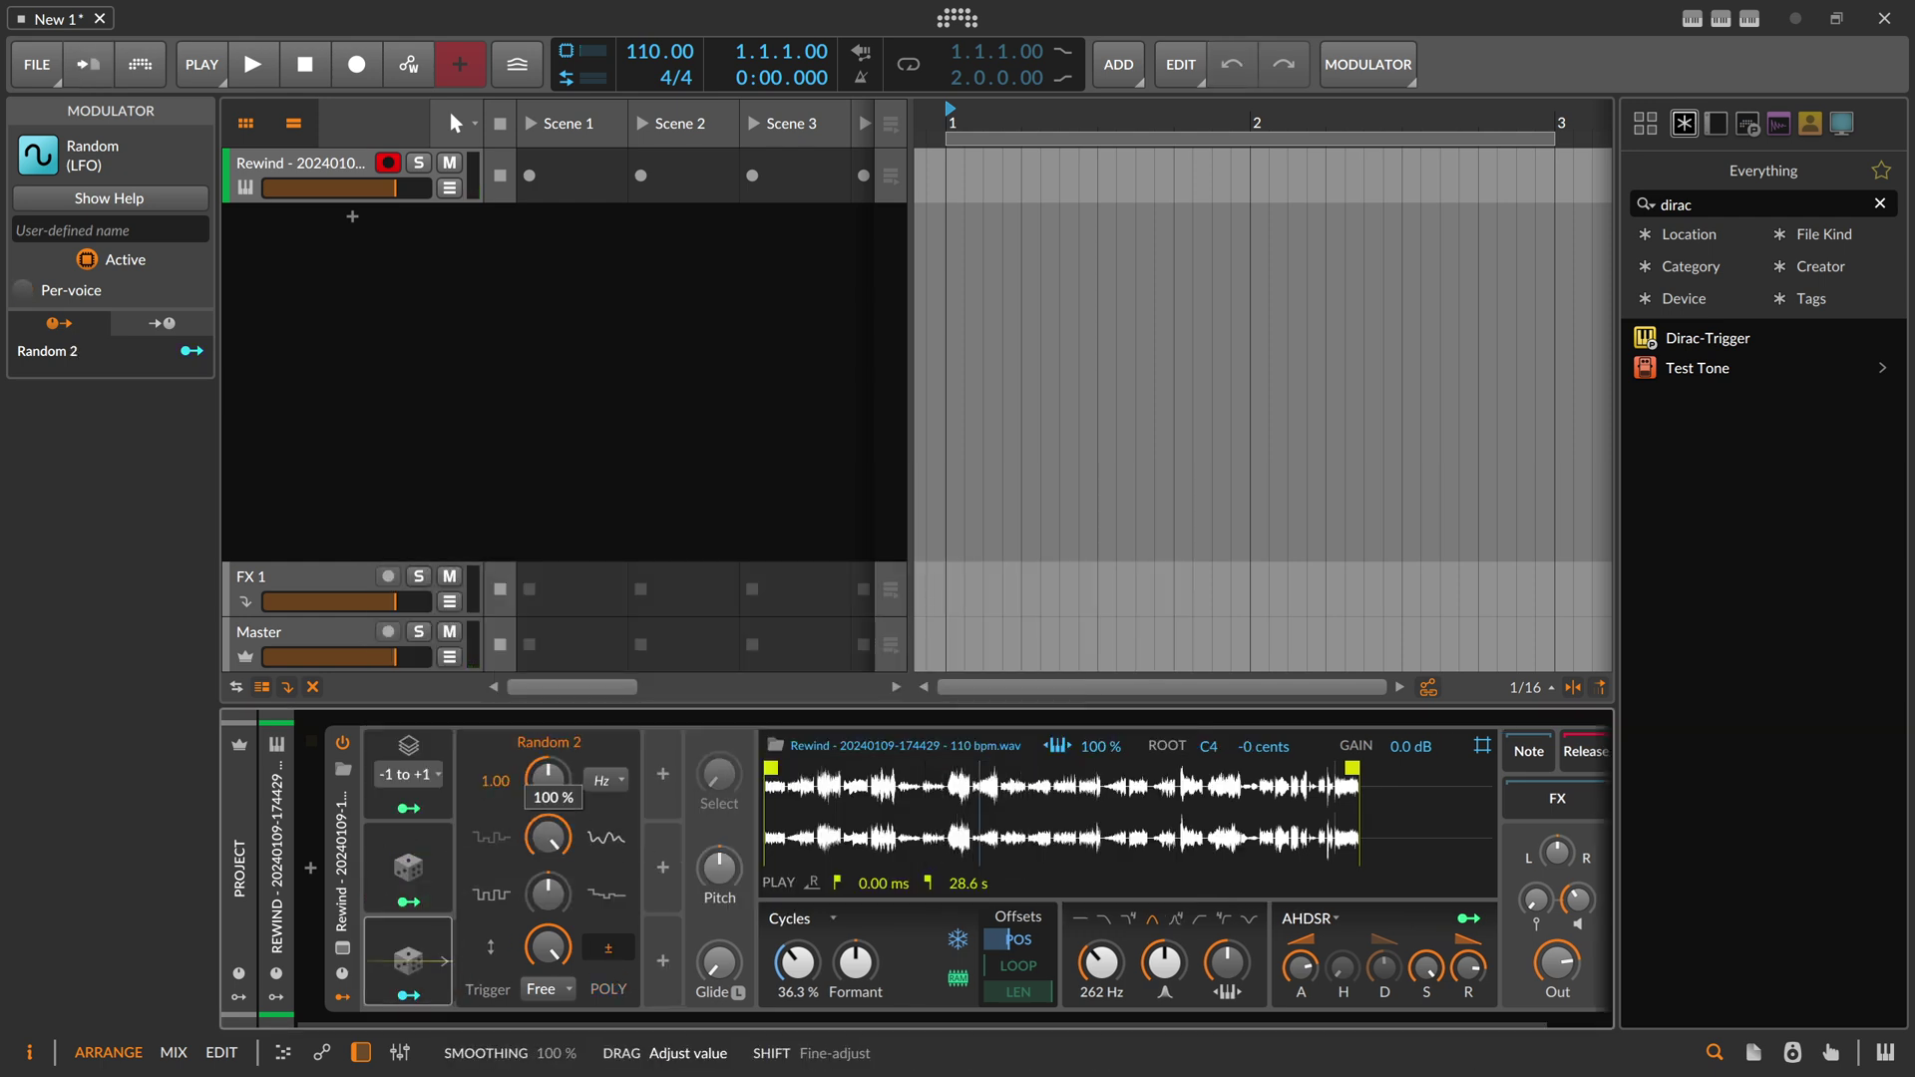
left_click_drag(556, 804, 556, 878)
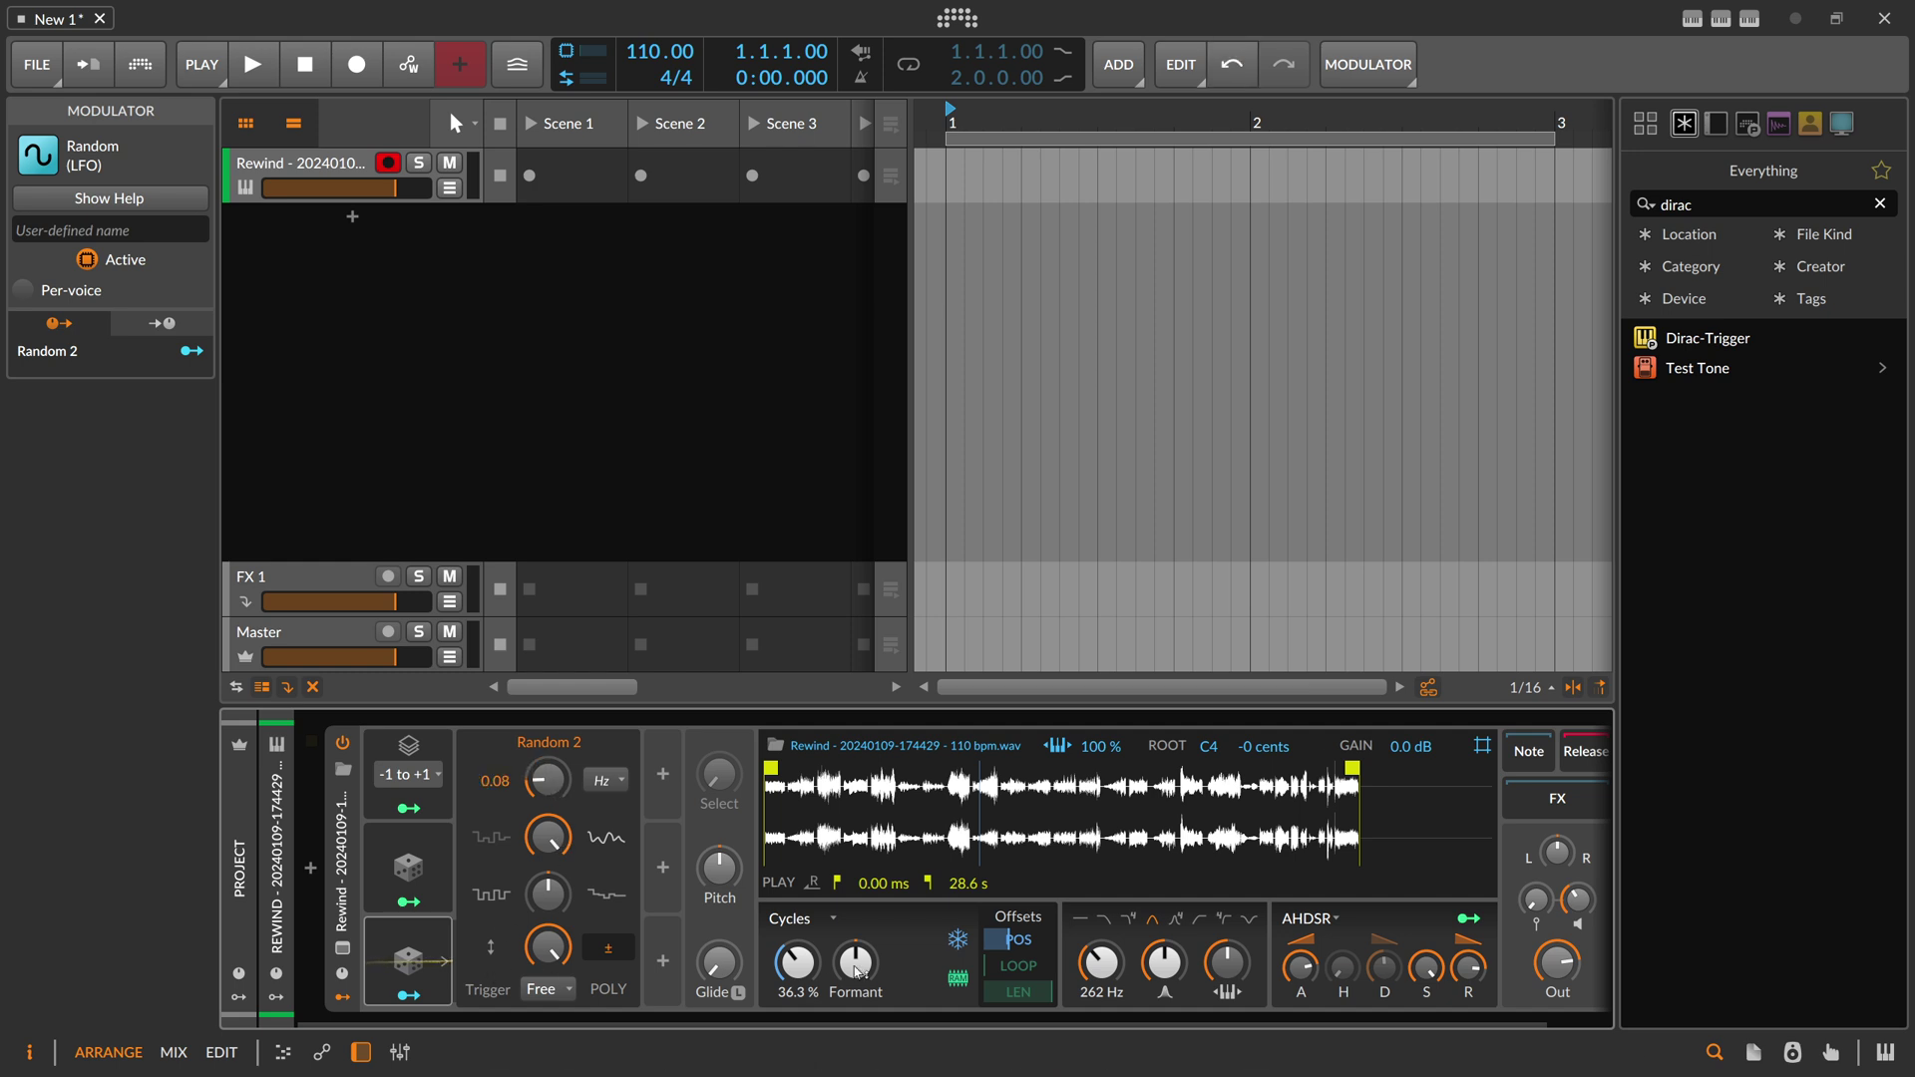
- Centre the play position at 50.0% and modulate it with the second Random by 0.349 at a rate of 0.04 Hz
mouse_move(795, 963)
left_mouse_down()
mouse_move(796, 930)
mouse_move(797, 963)
left_mouse_up()
left_click(409, 996)
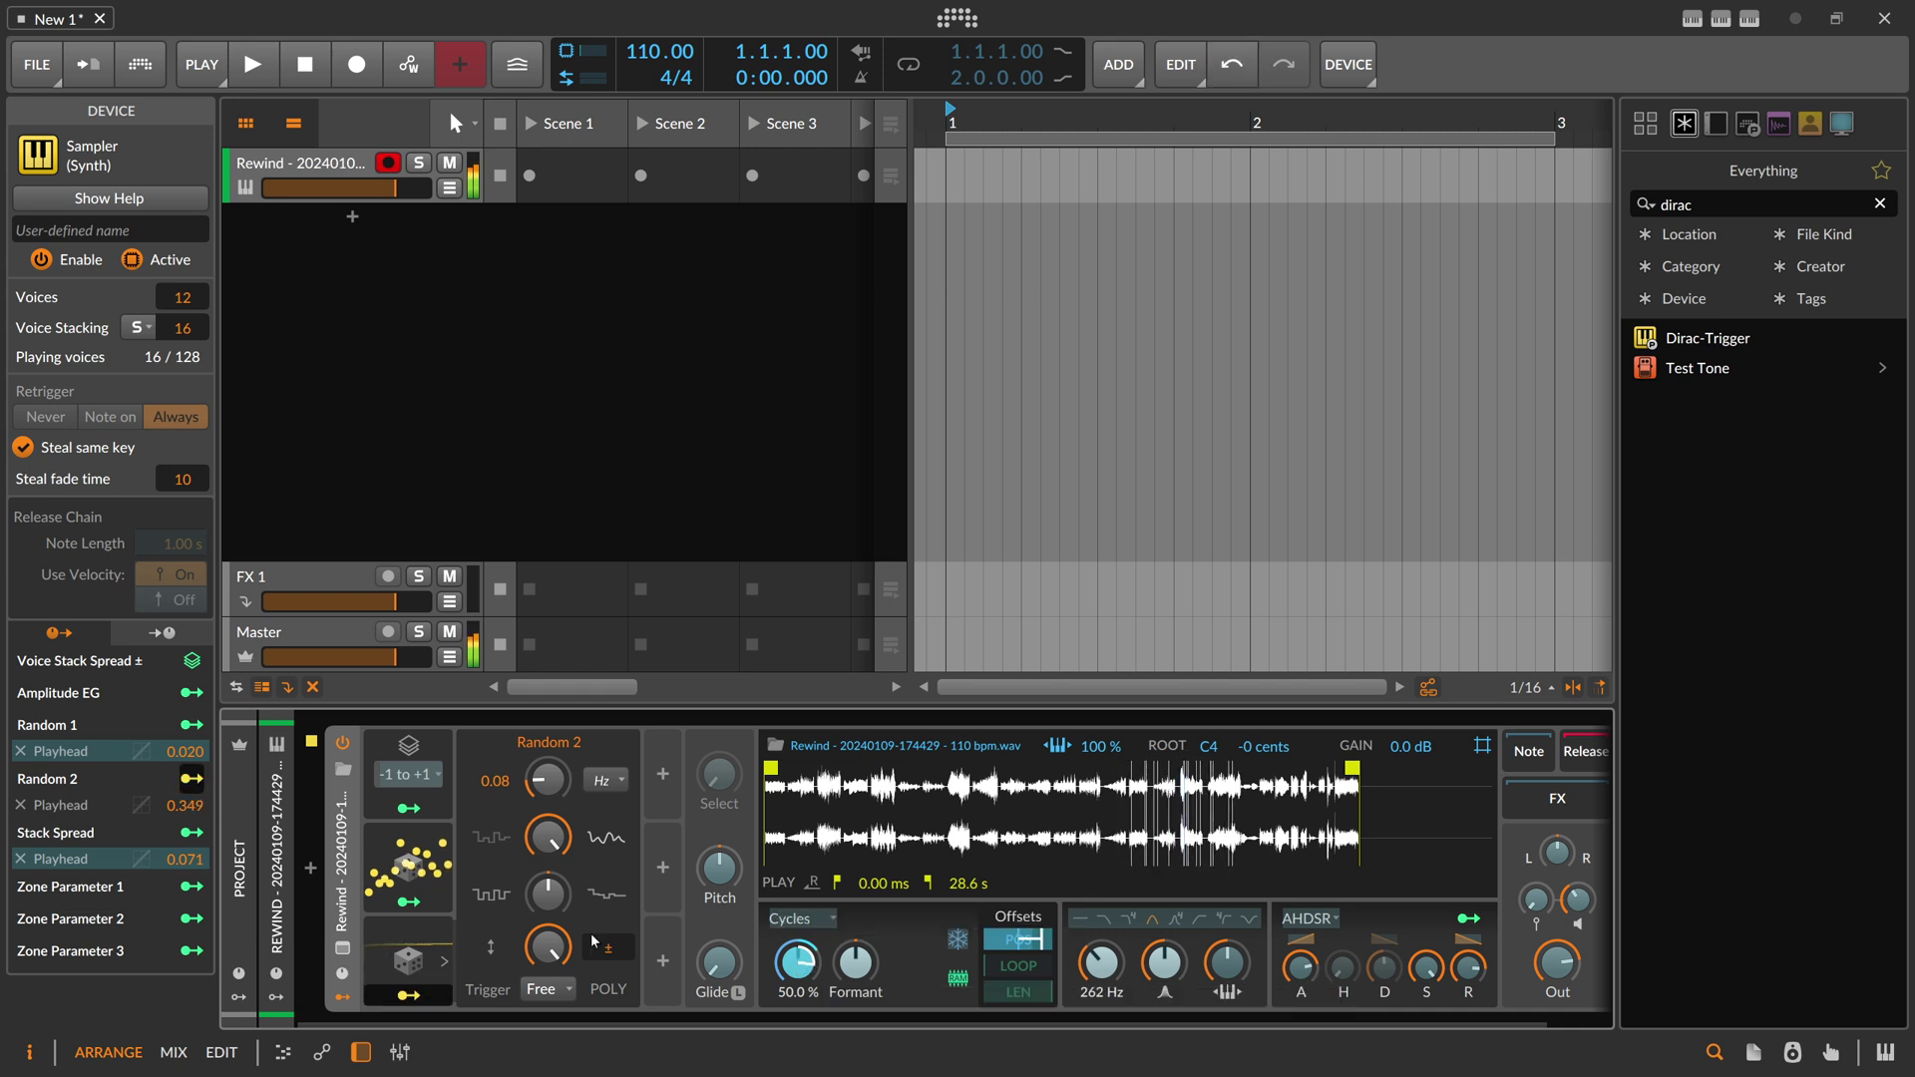
left_click_drag(548, 779, 546, 794)
left_click_drag(598, 1021, 805, 1025)
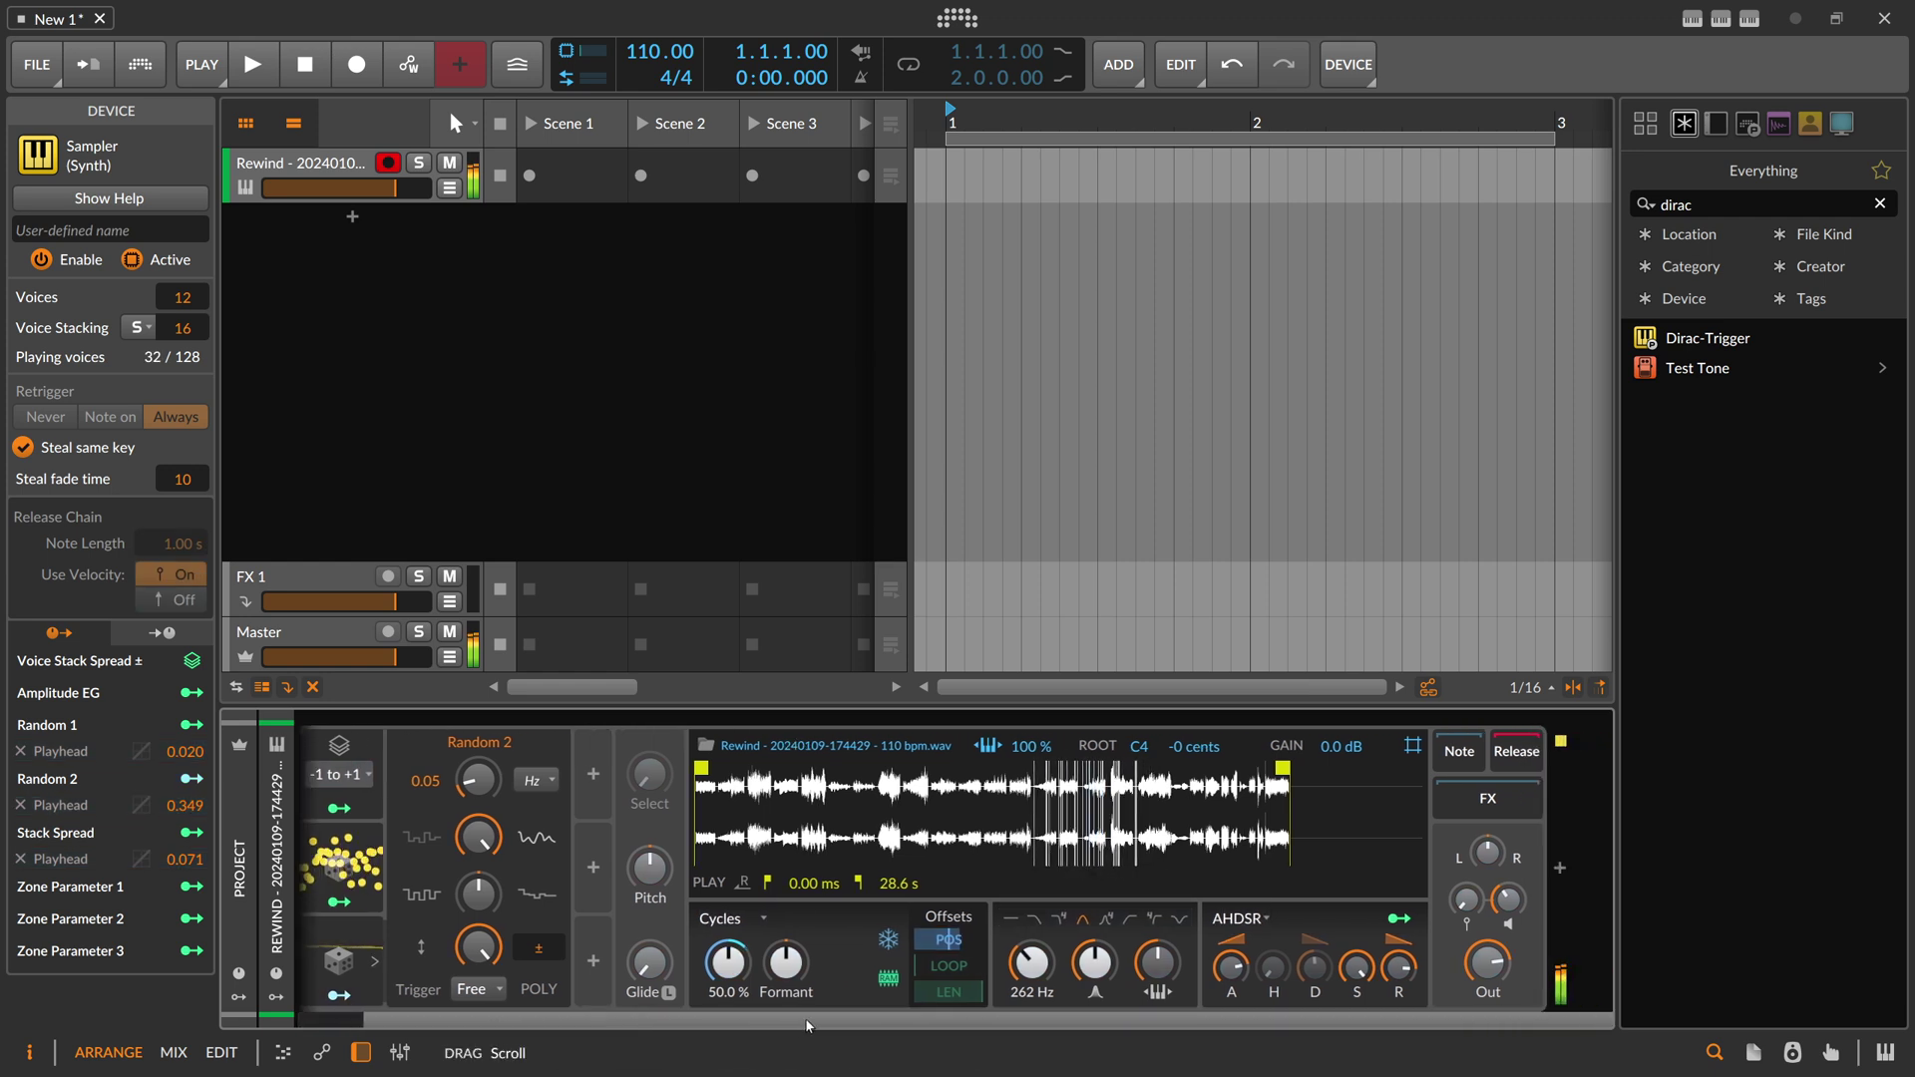
scroll(768, 1025, "left", 1)
scroll(768, 1025, "left", 3)
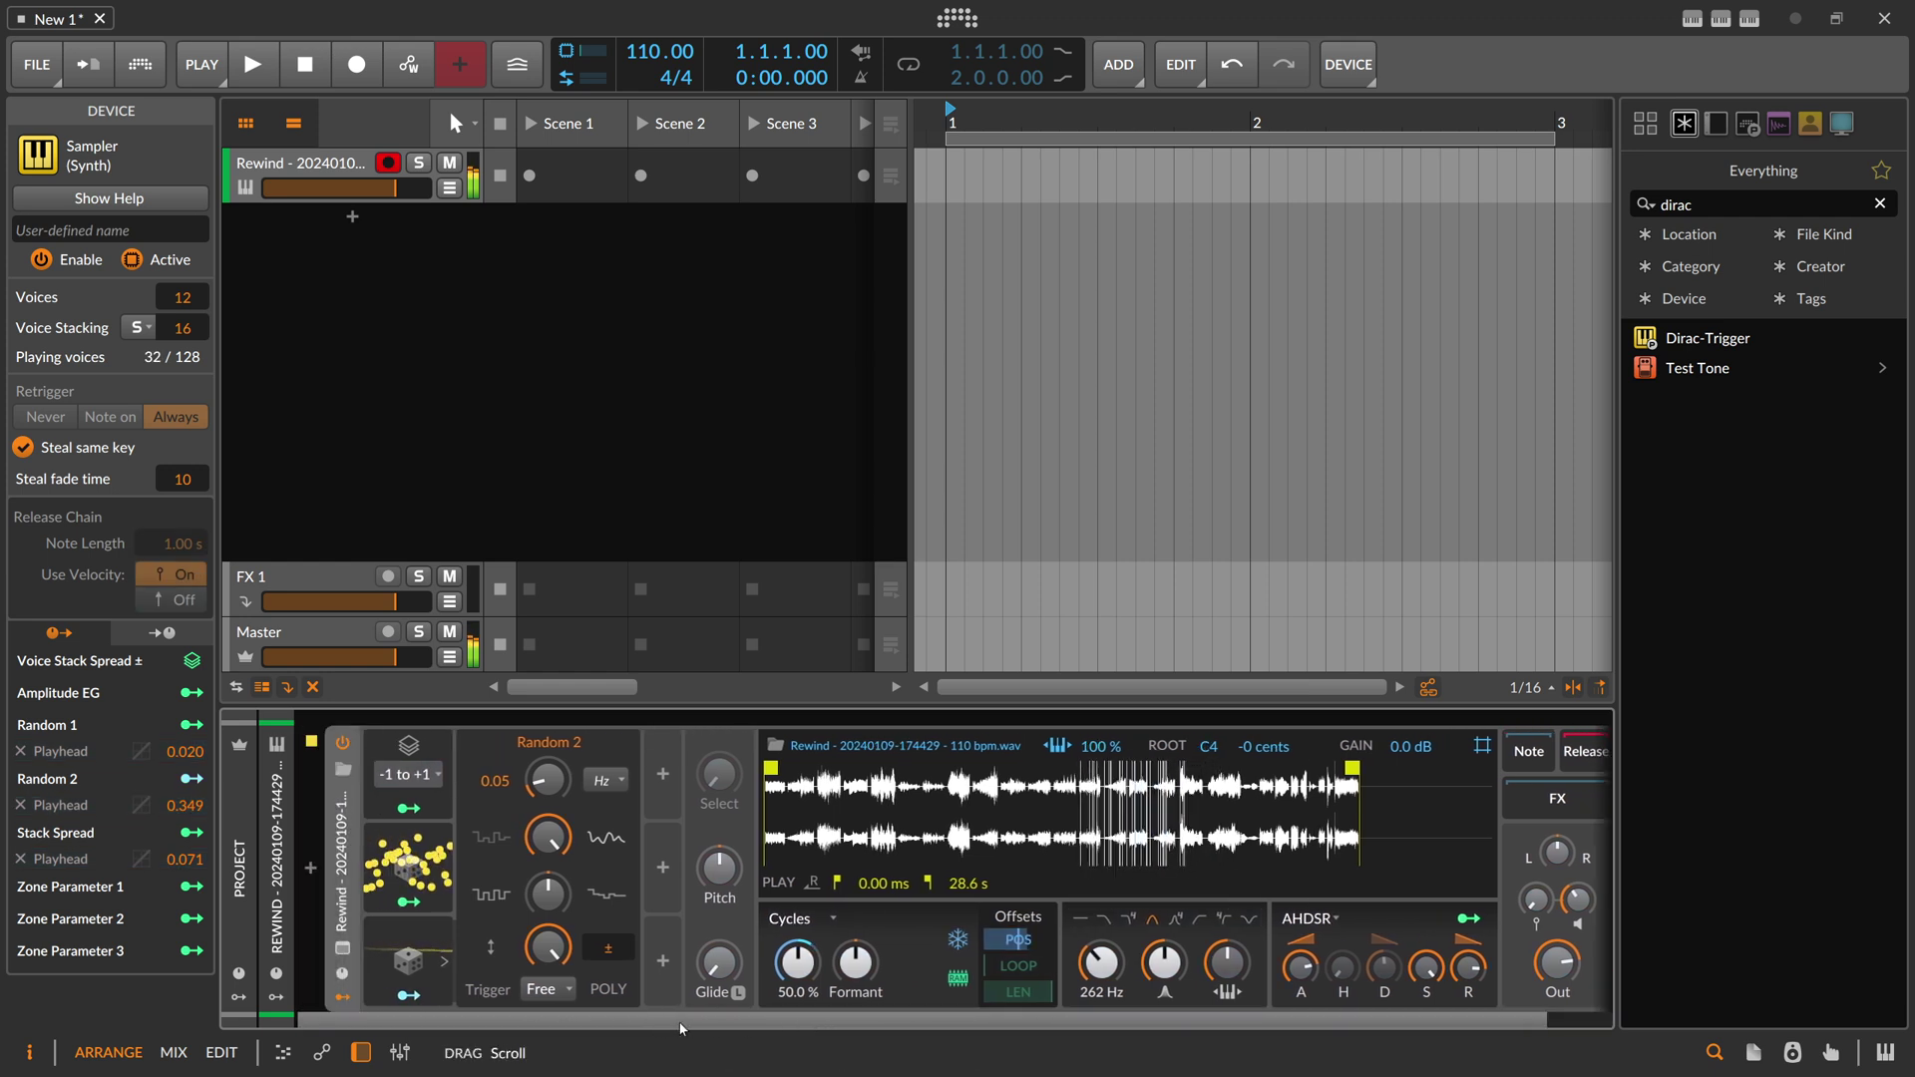
left_click_drag(547, 779, 548, 789)
- Insert a Convolution reverb into the Sampler's FX chain
scroll(635, 1007, "right", 3)
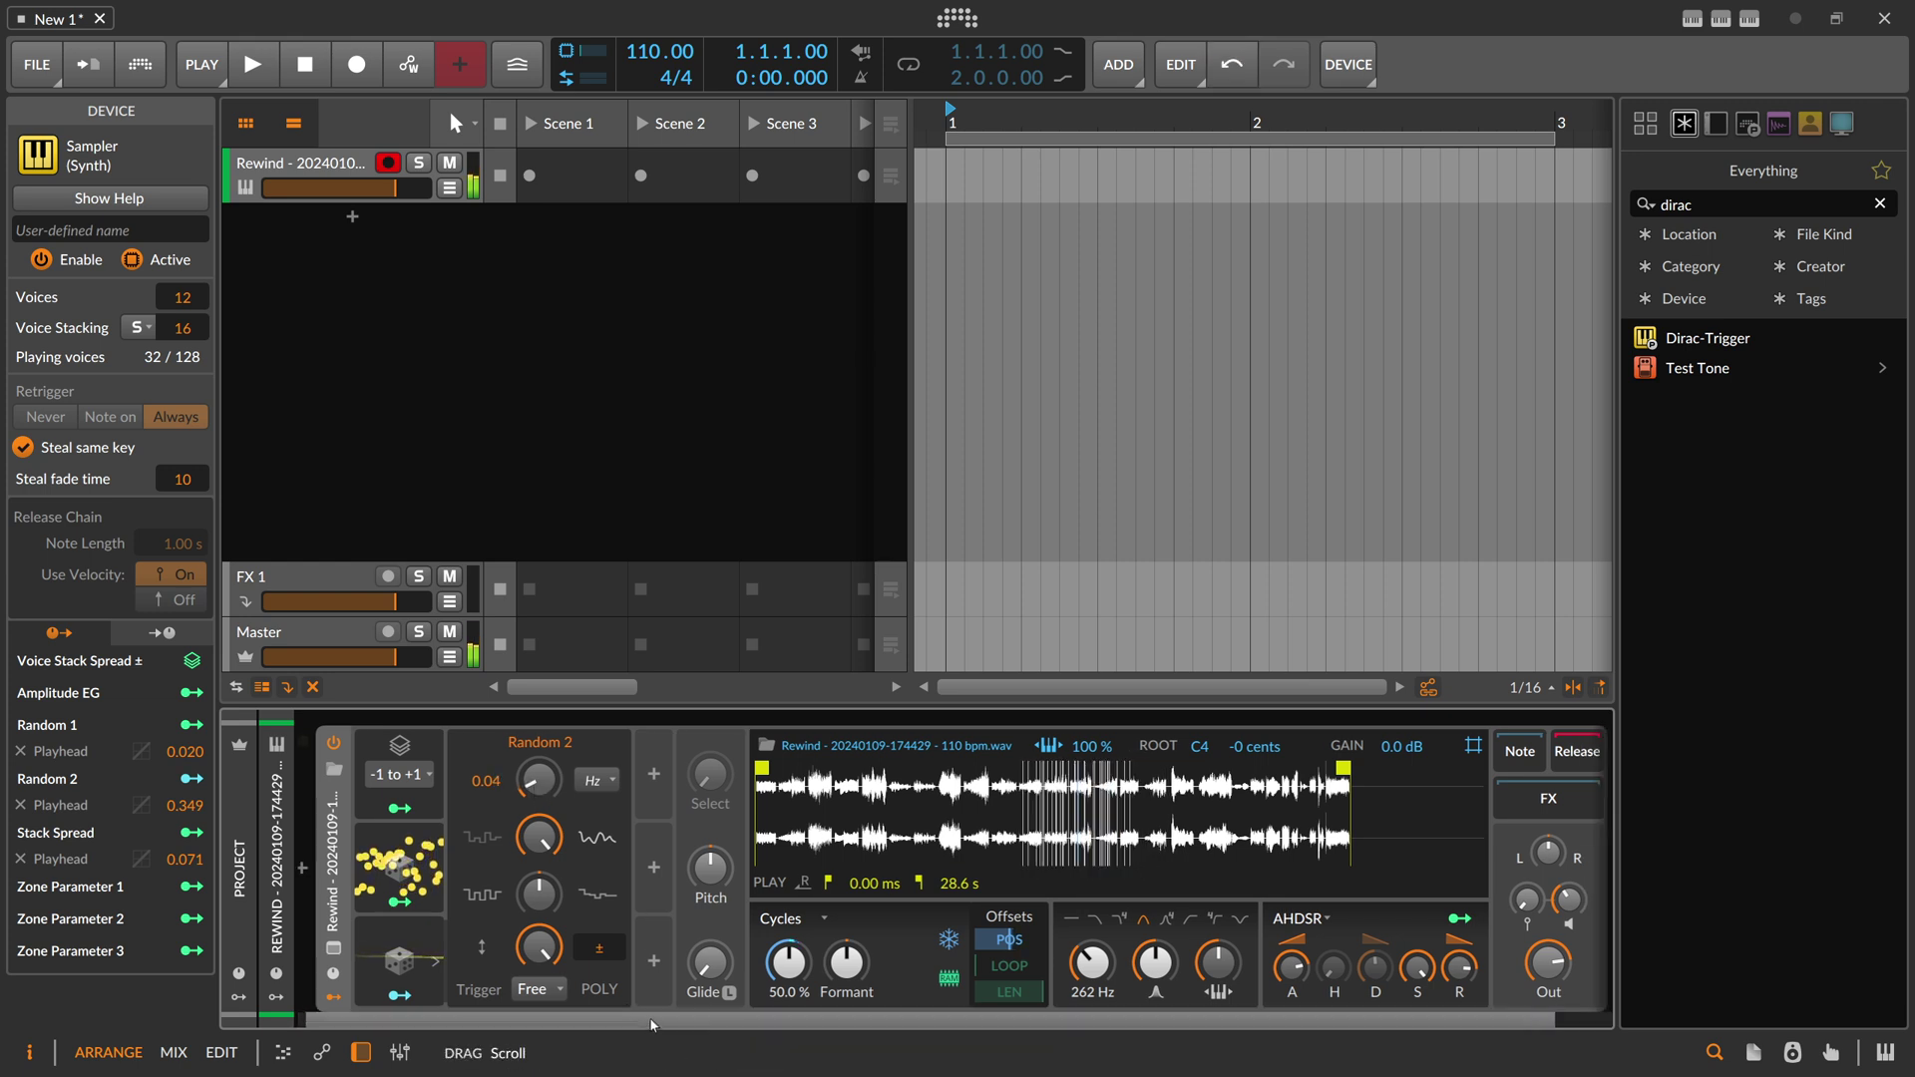
left_click(1560, 869)
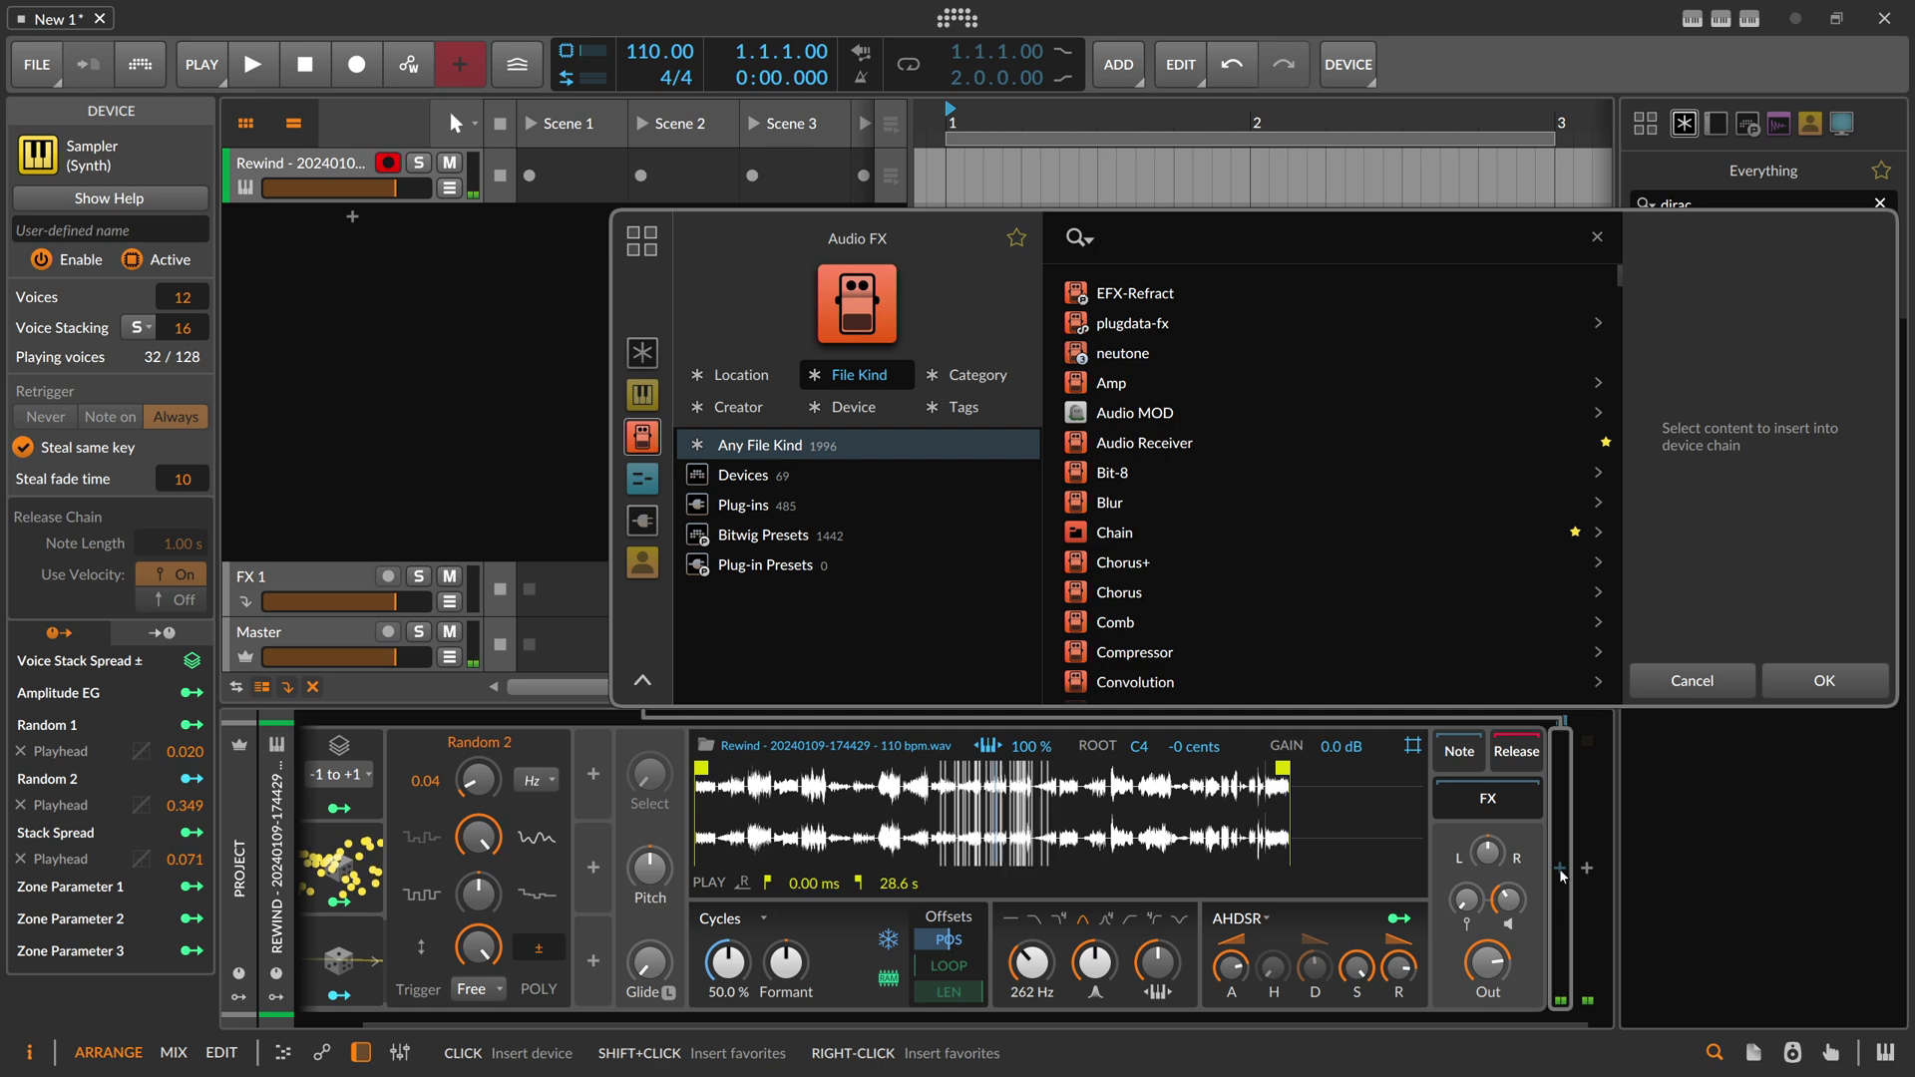
type("convo")
key("Return")
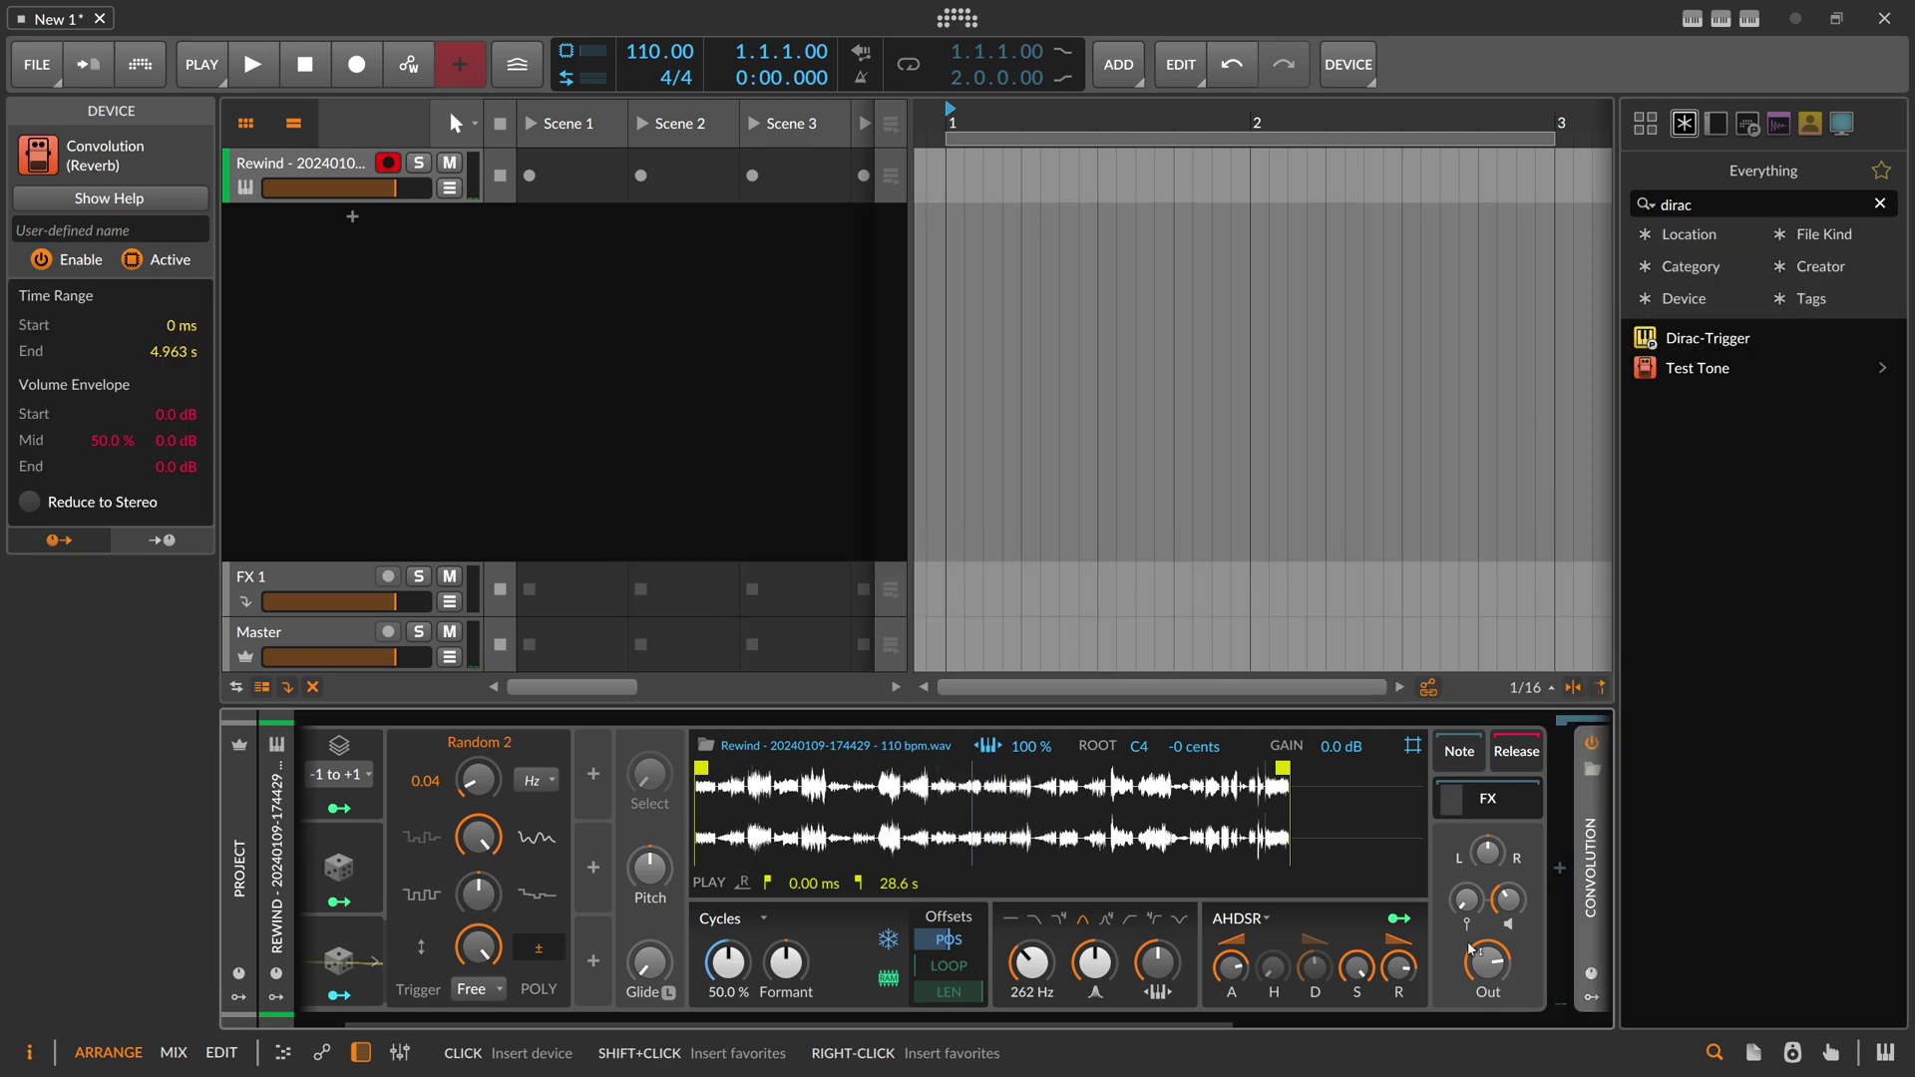
- Find the "sm" impulses and load SM Billions1 into the Convolution reverb
scroll(1426, 1015, "right", 5)
left_click(1153, 749)
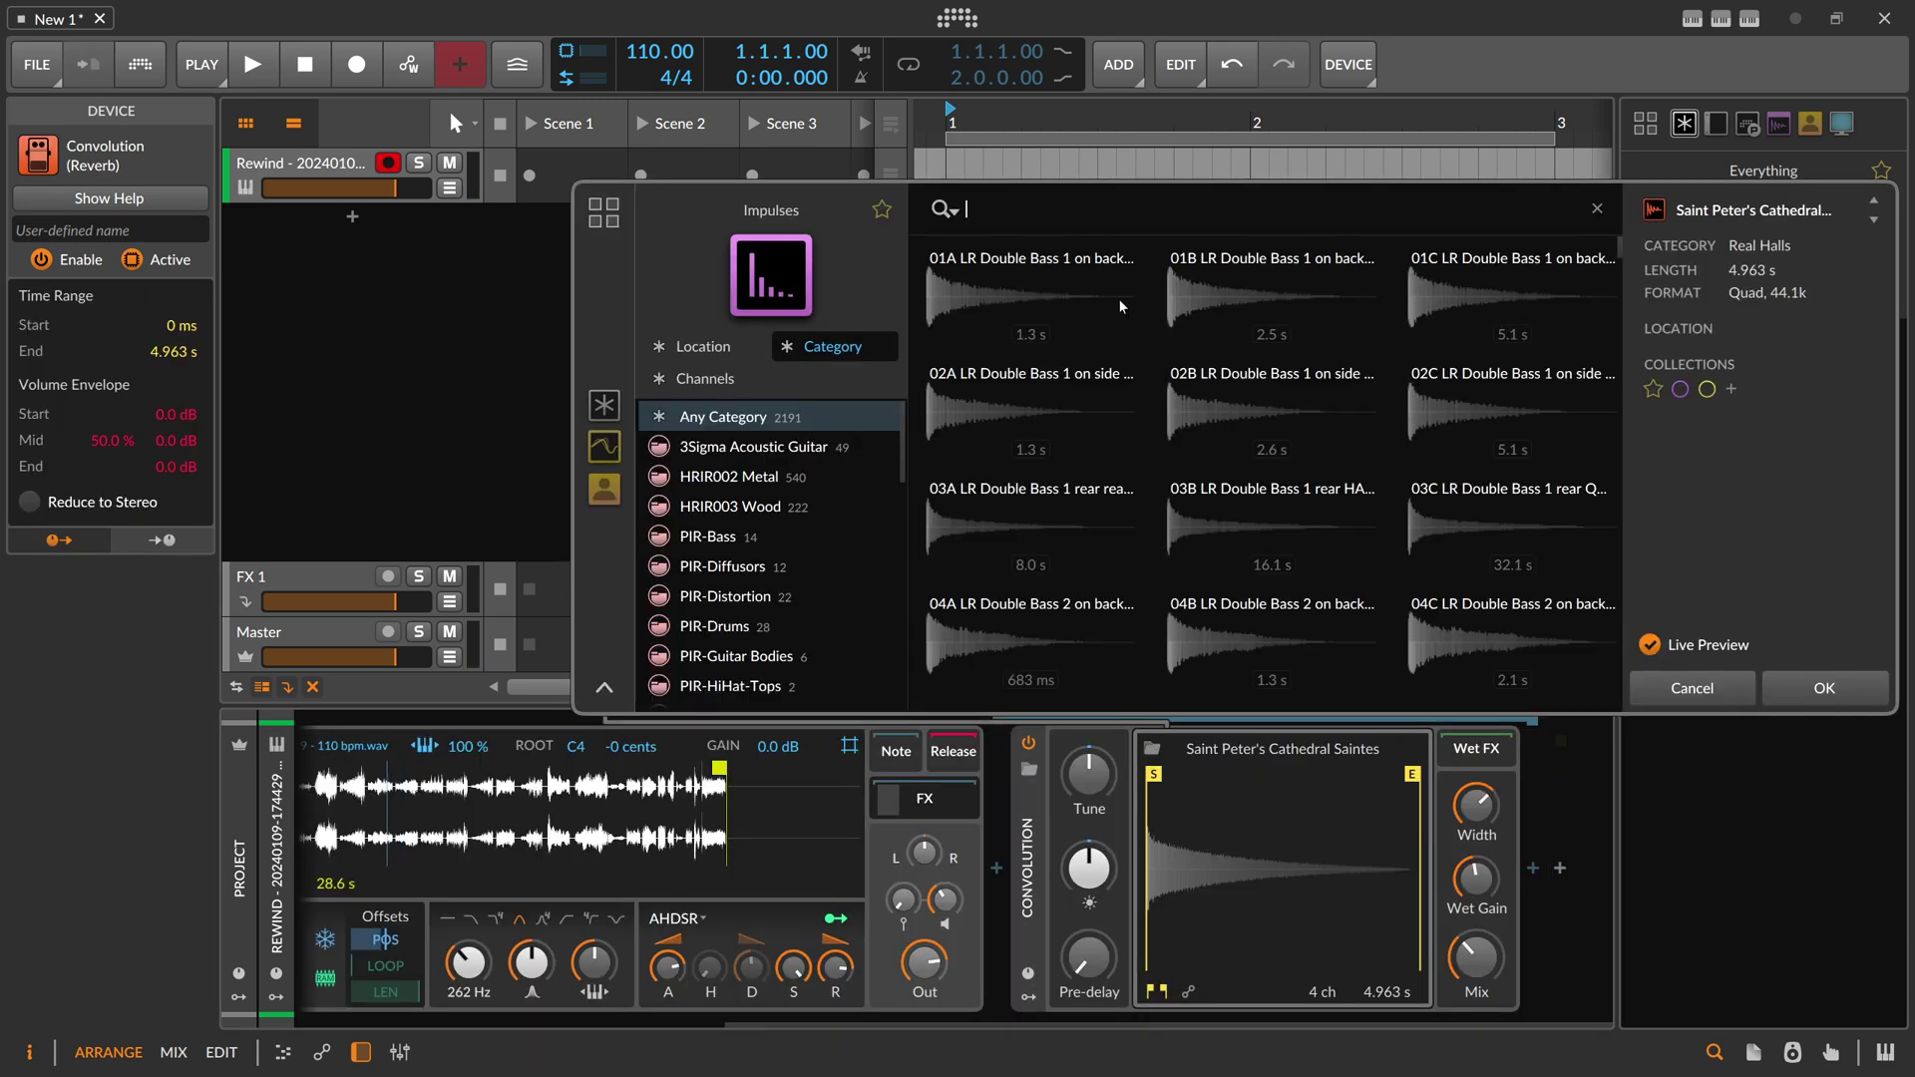
type("sm")
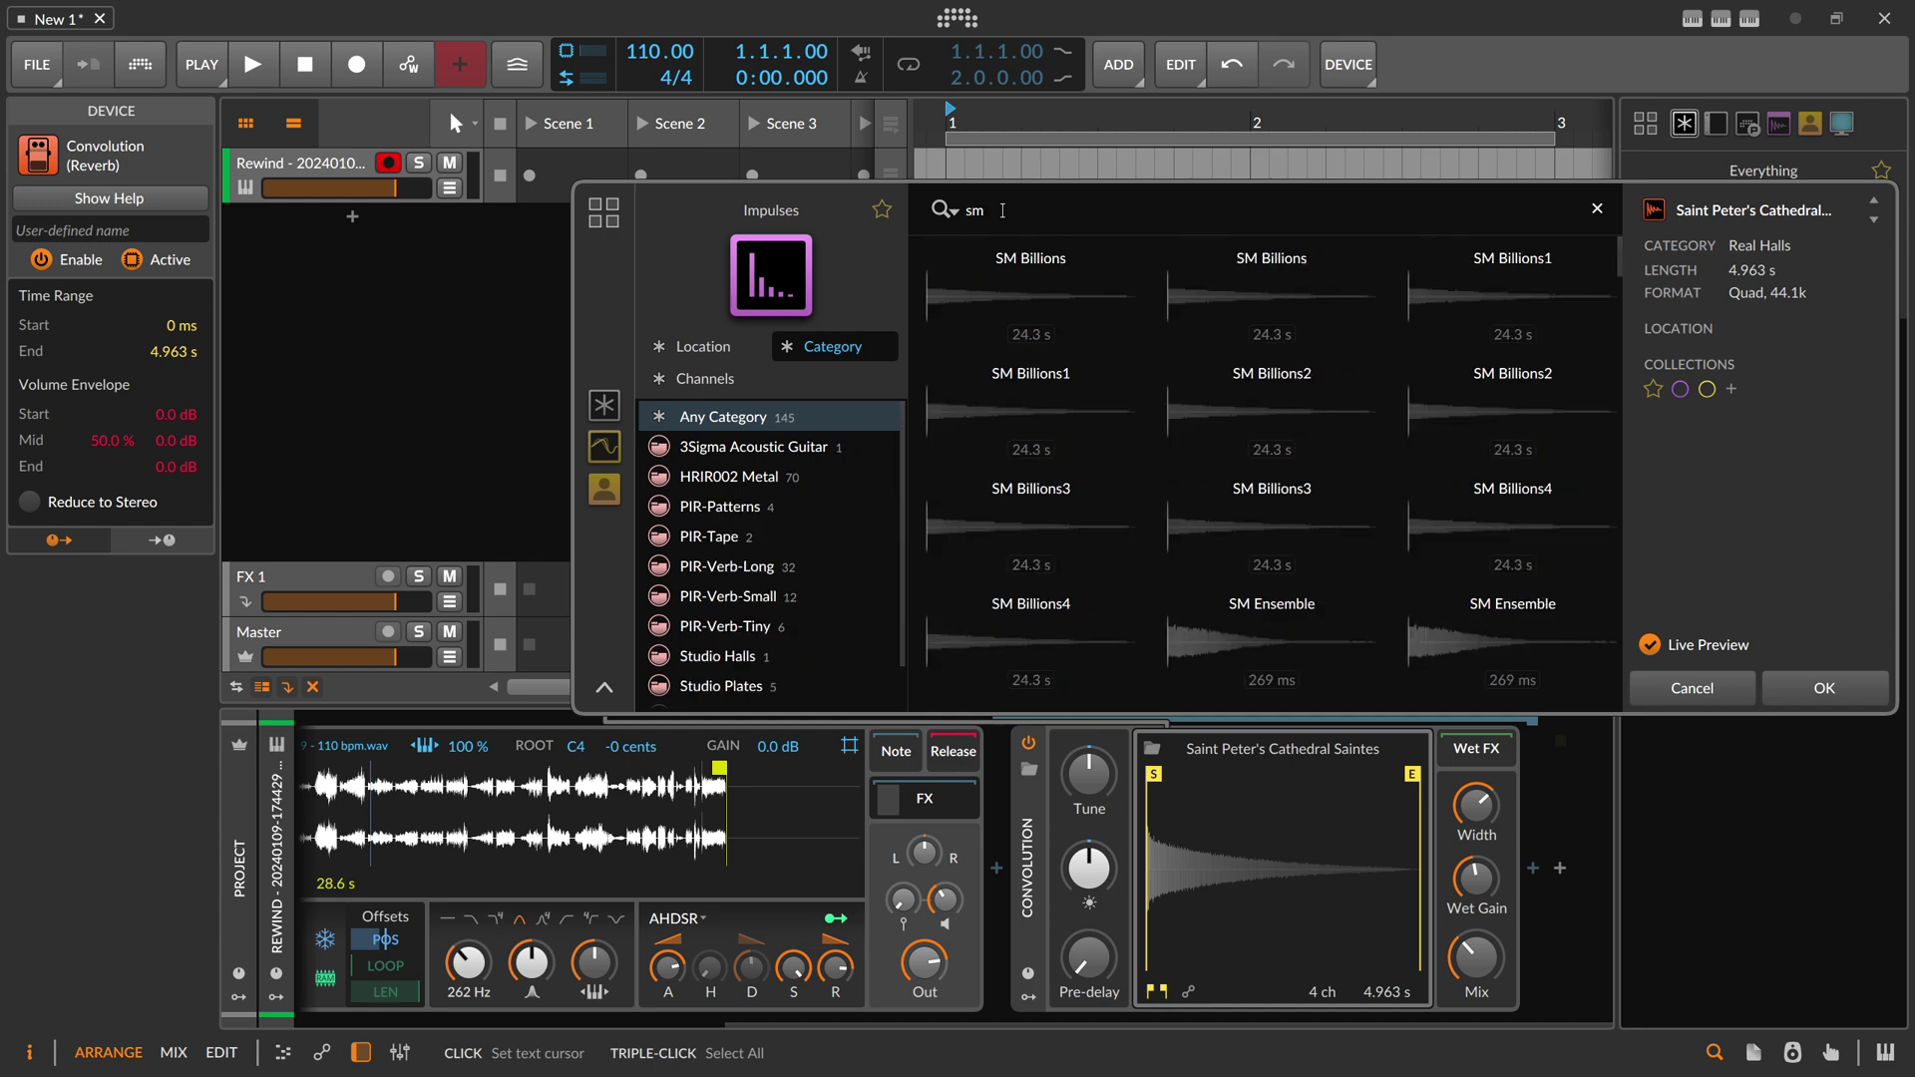
left_click(1232, 402)
left_click(1030, 404)
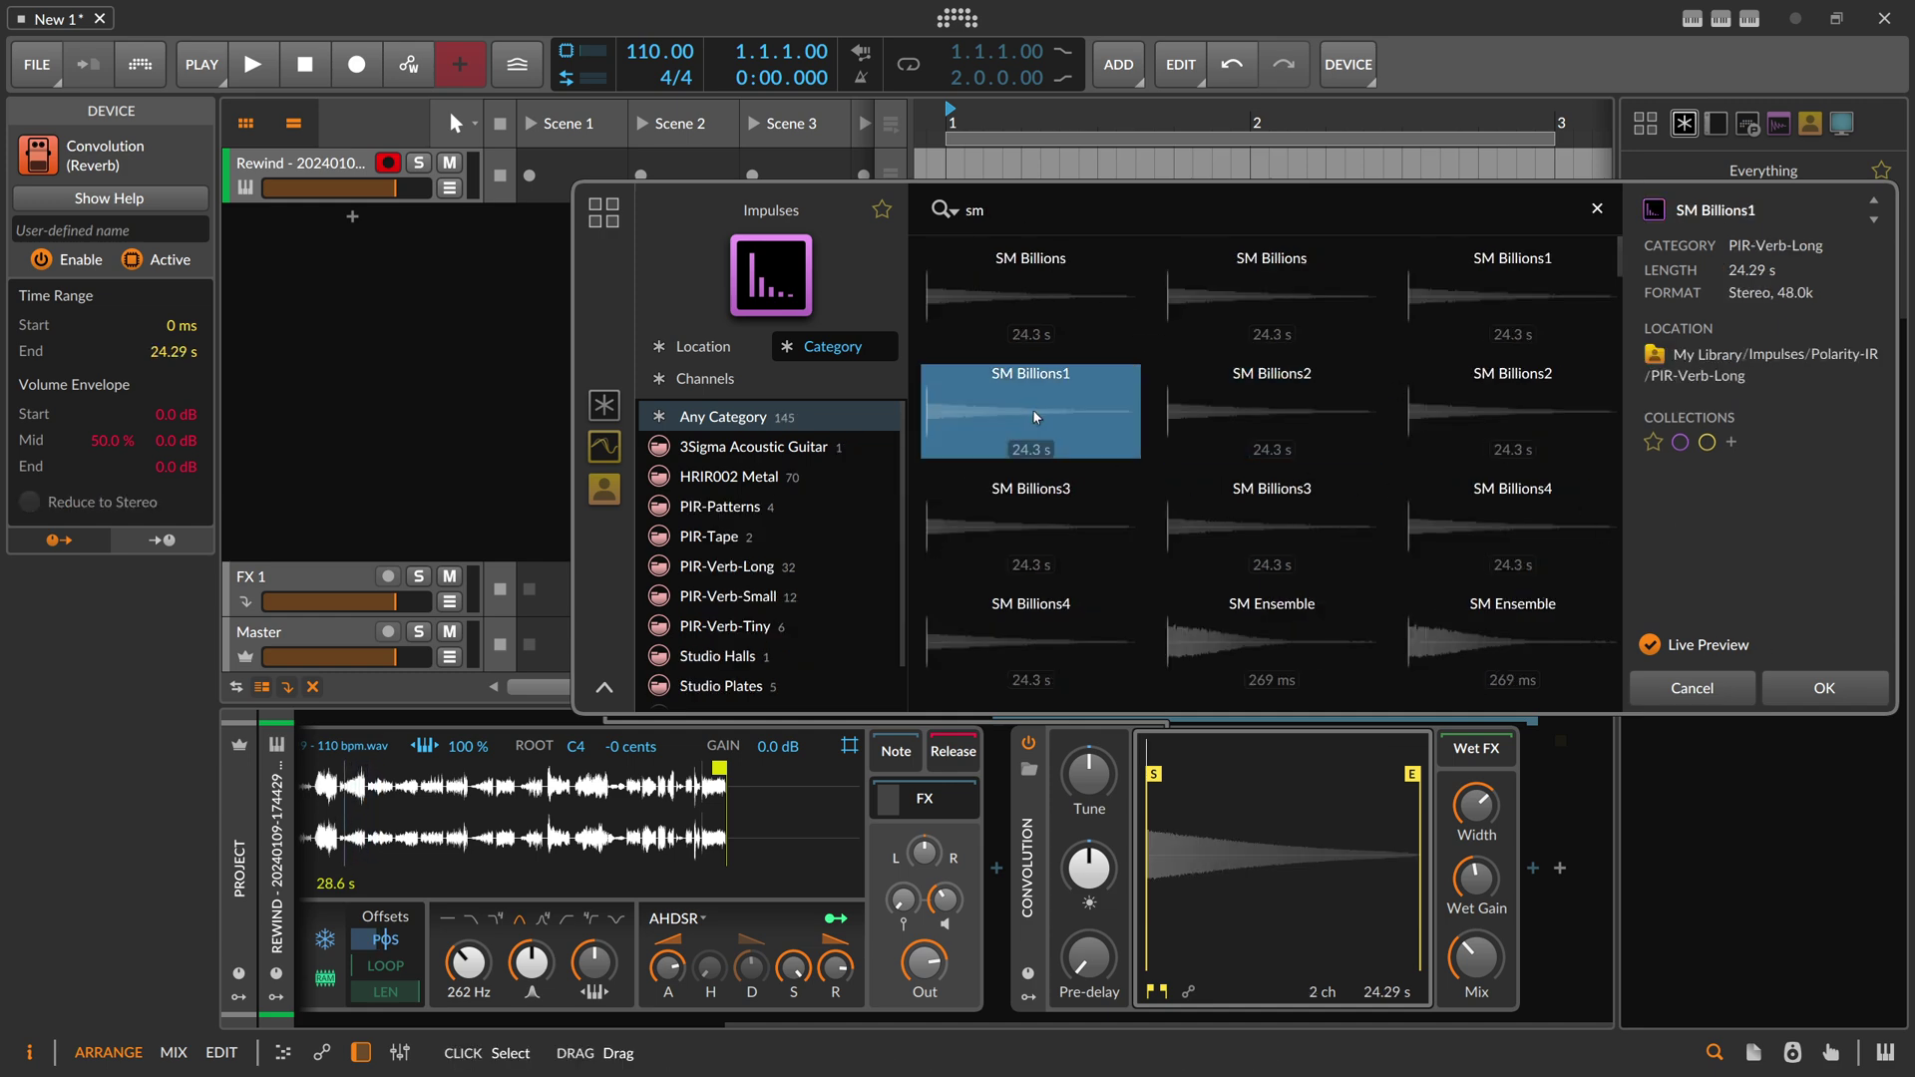
left_click(1783, 685)
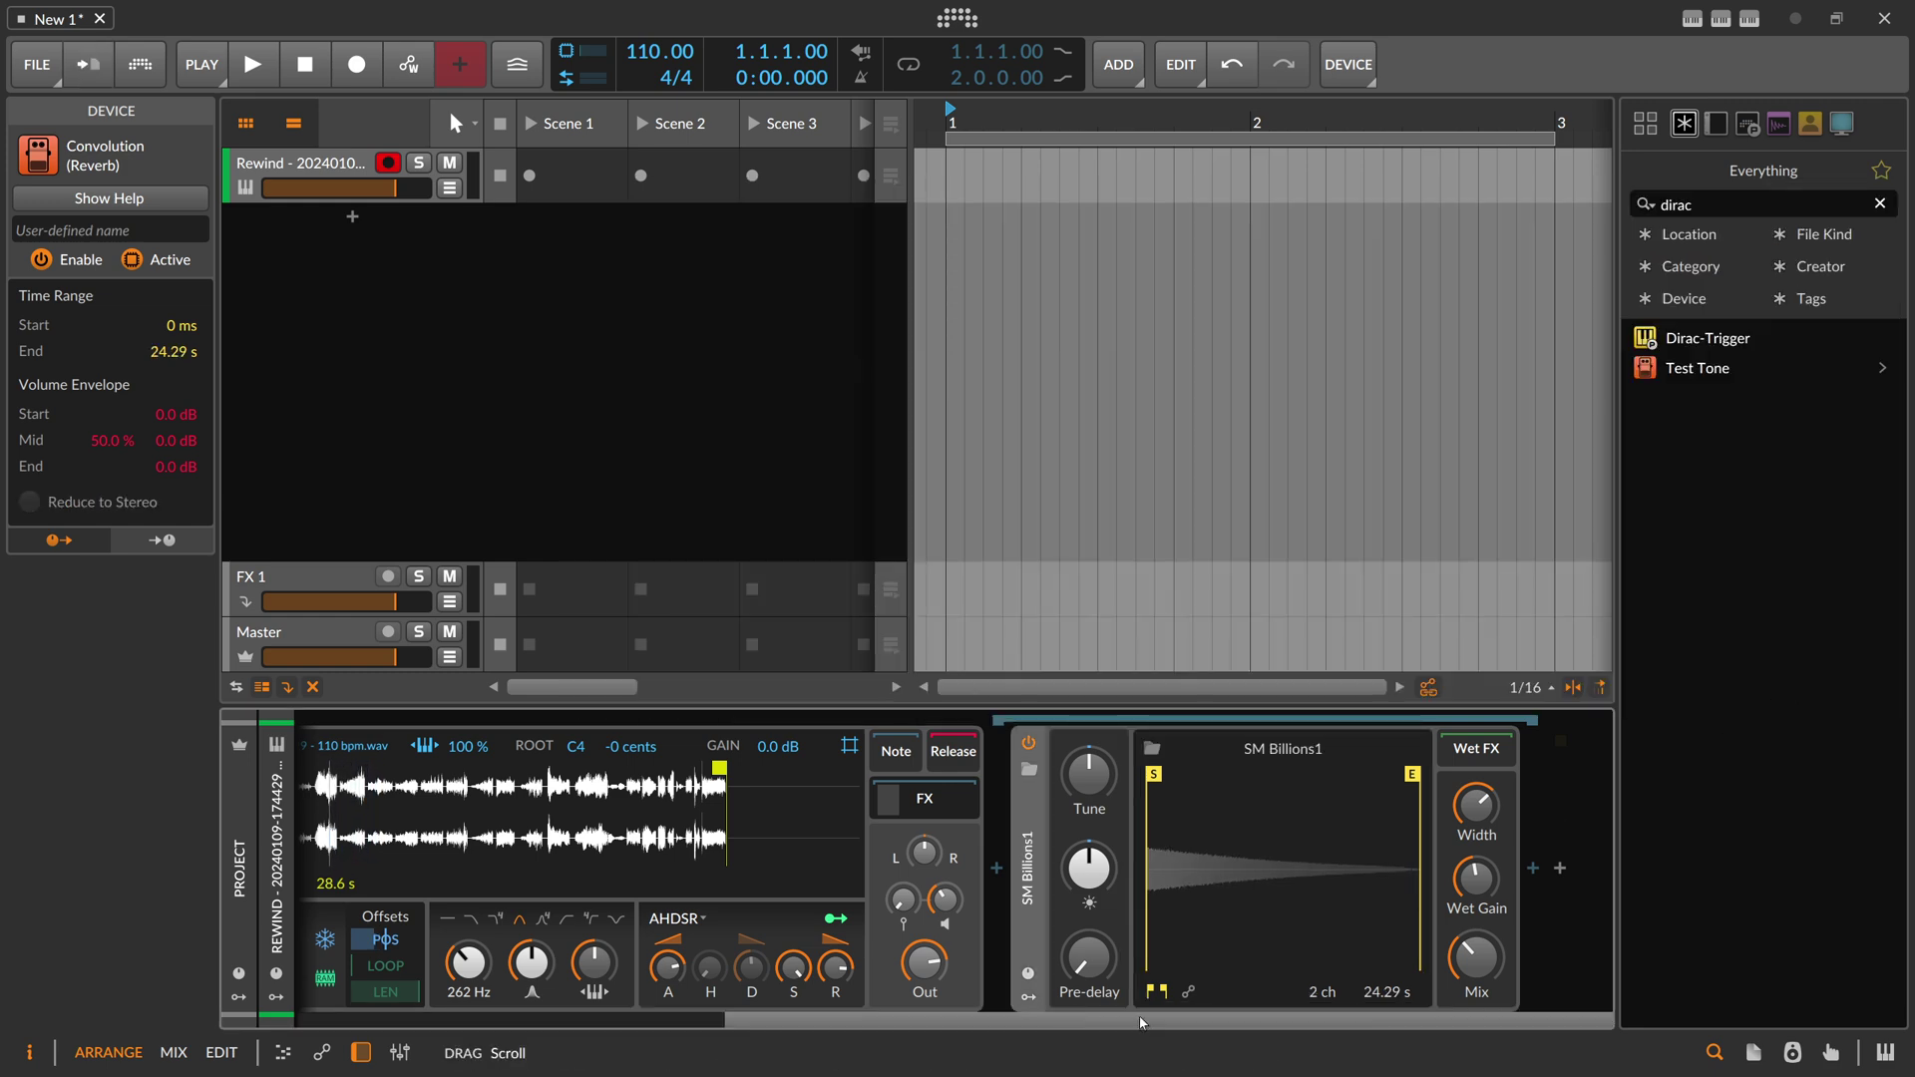
- Add a Delay+ after the Convolution and set its blur mode to Space at full amount
left_click(1533, 868)
type("delay")
key("Return")
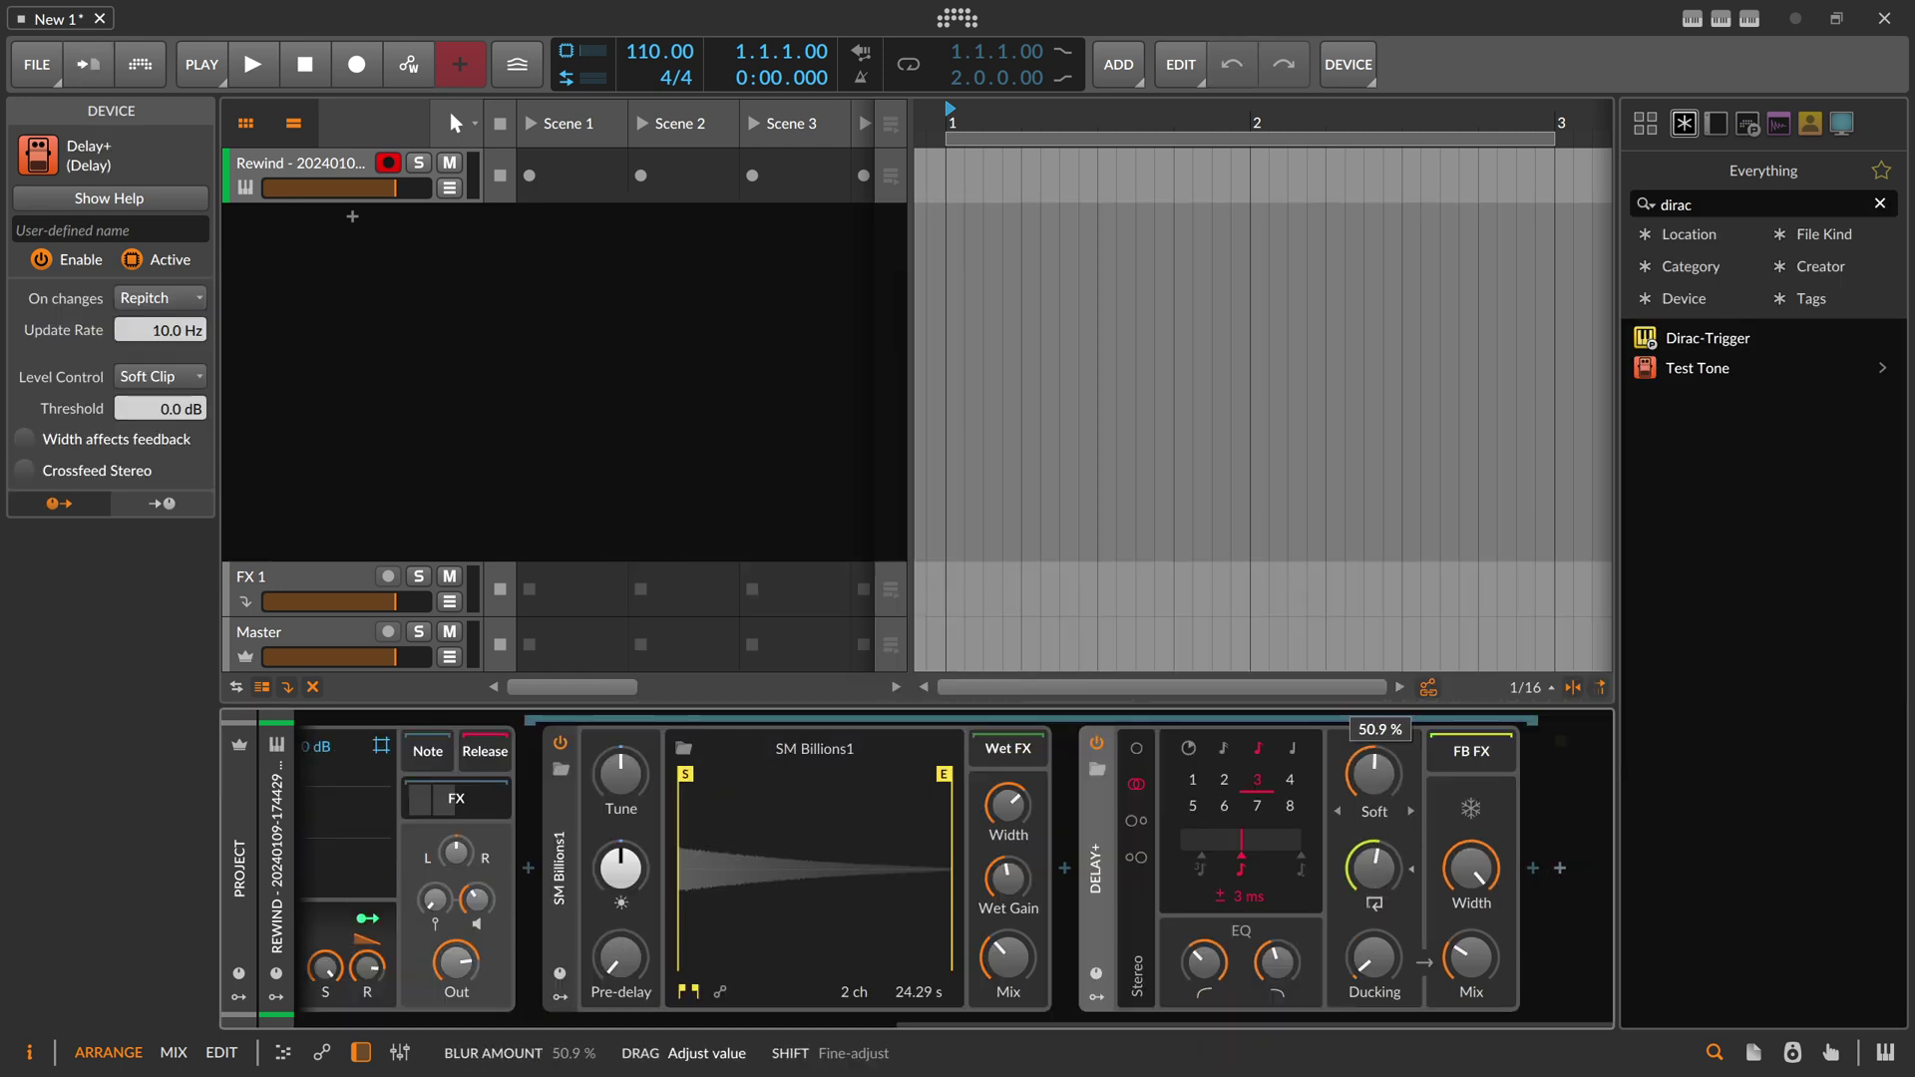
left_click(1378, 810)
left_click(1407, 952)
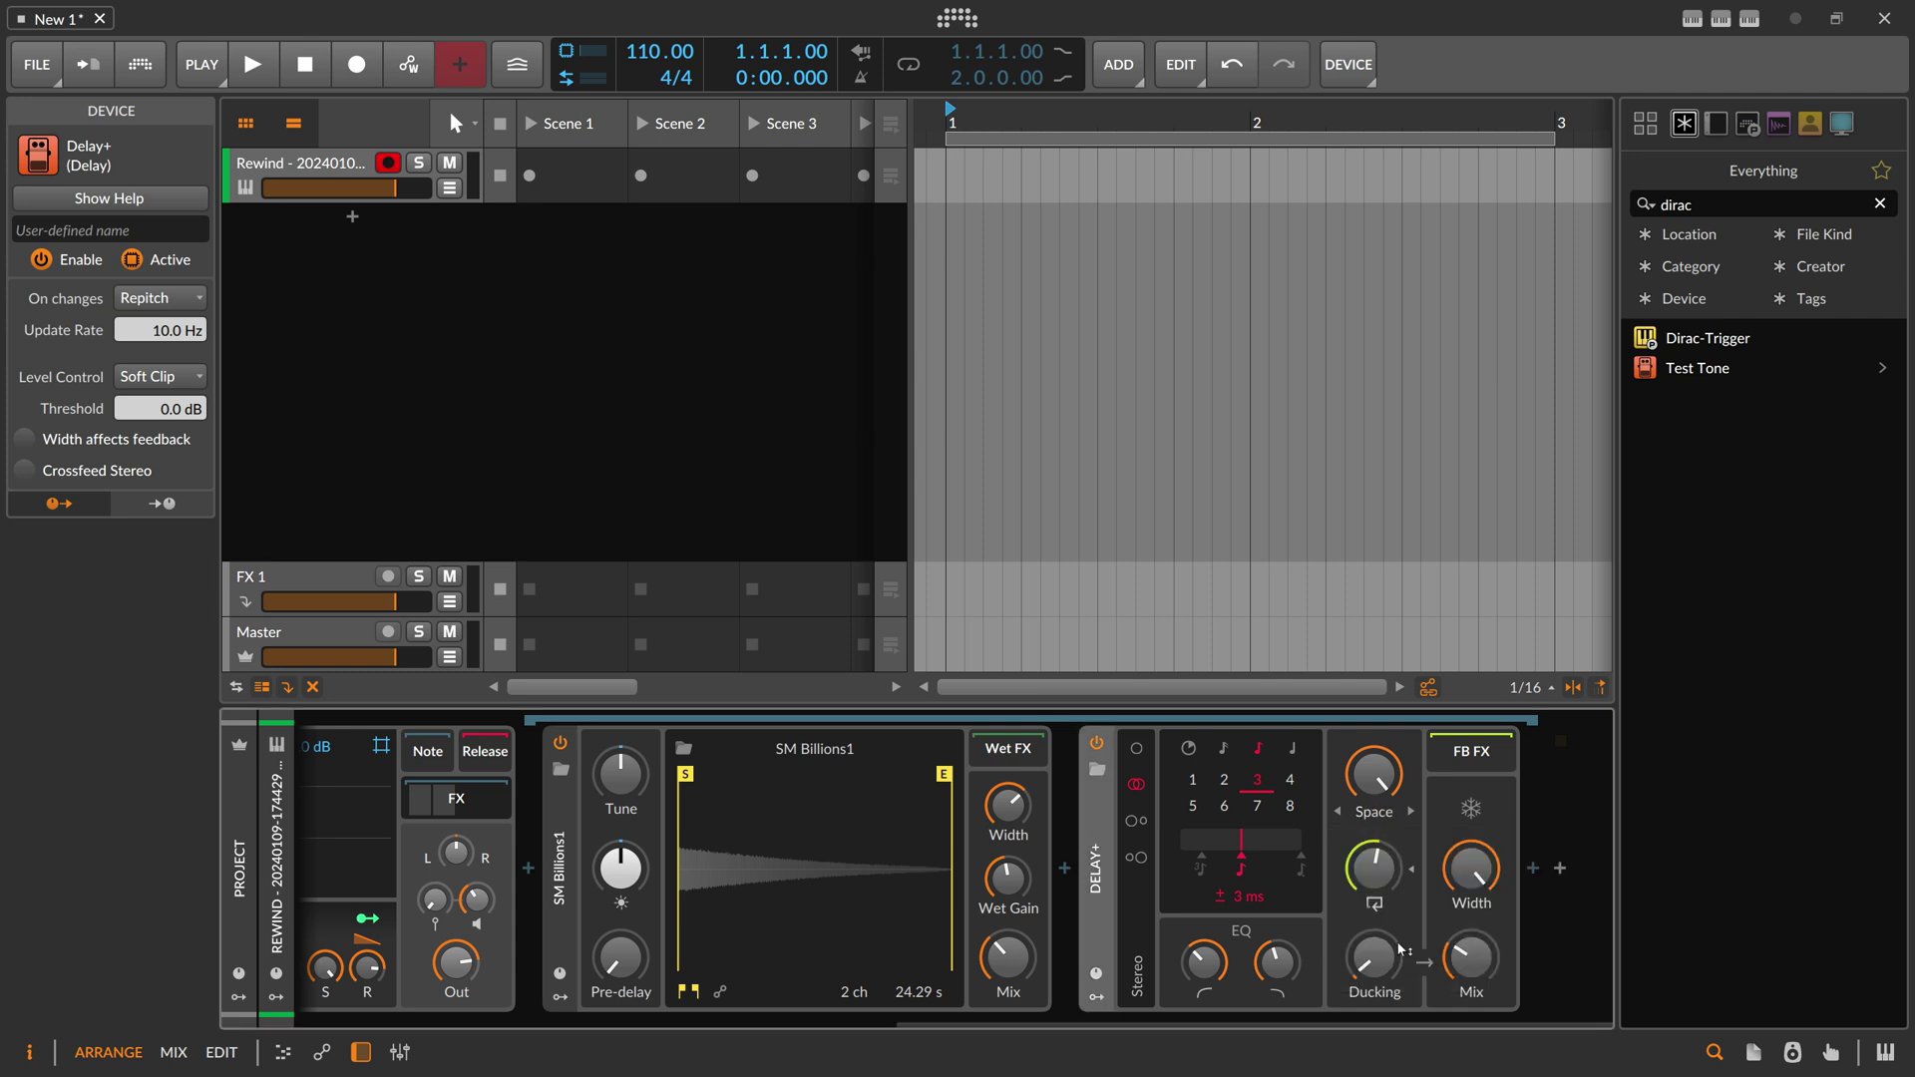
- Raise the Delay+ feedback and both EQ cutoffs, set its mix to about 52.7%, and increase the Convolution's mix
left_click_drag(1374, 868, 1374, 817)
left_click_drag(1203, 961, 1203, 950)
left_click_drag(1277, 961, 1276, 946)
left_click_drag(1471, 957, 1471, 938)
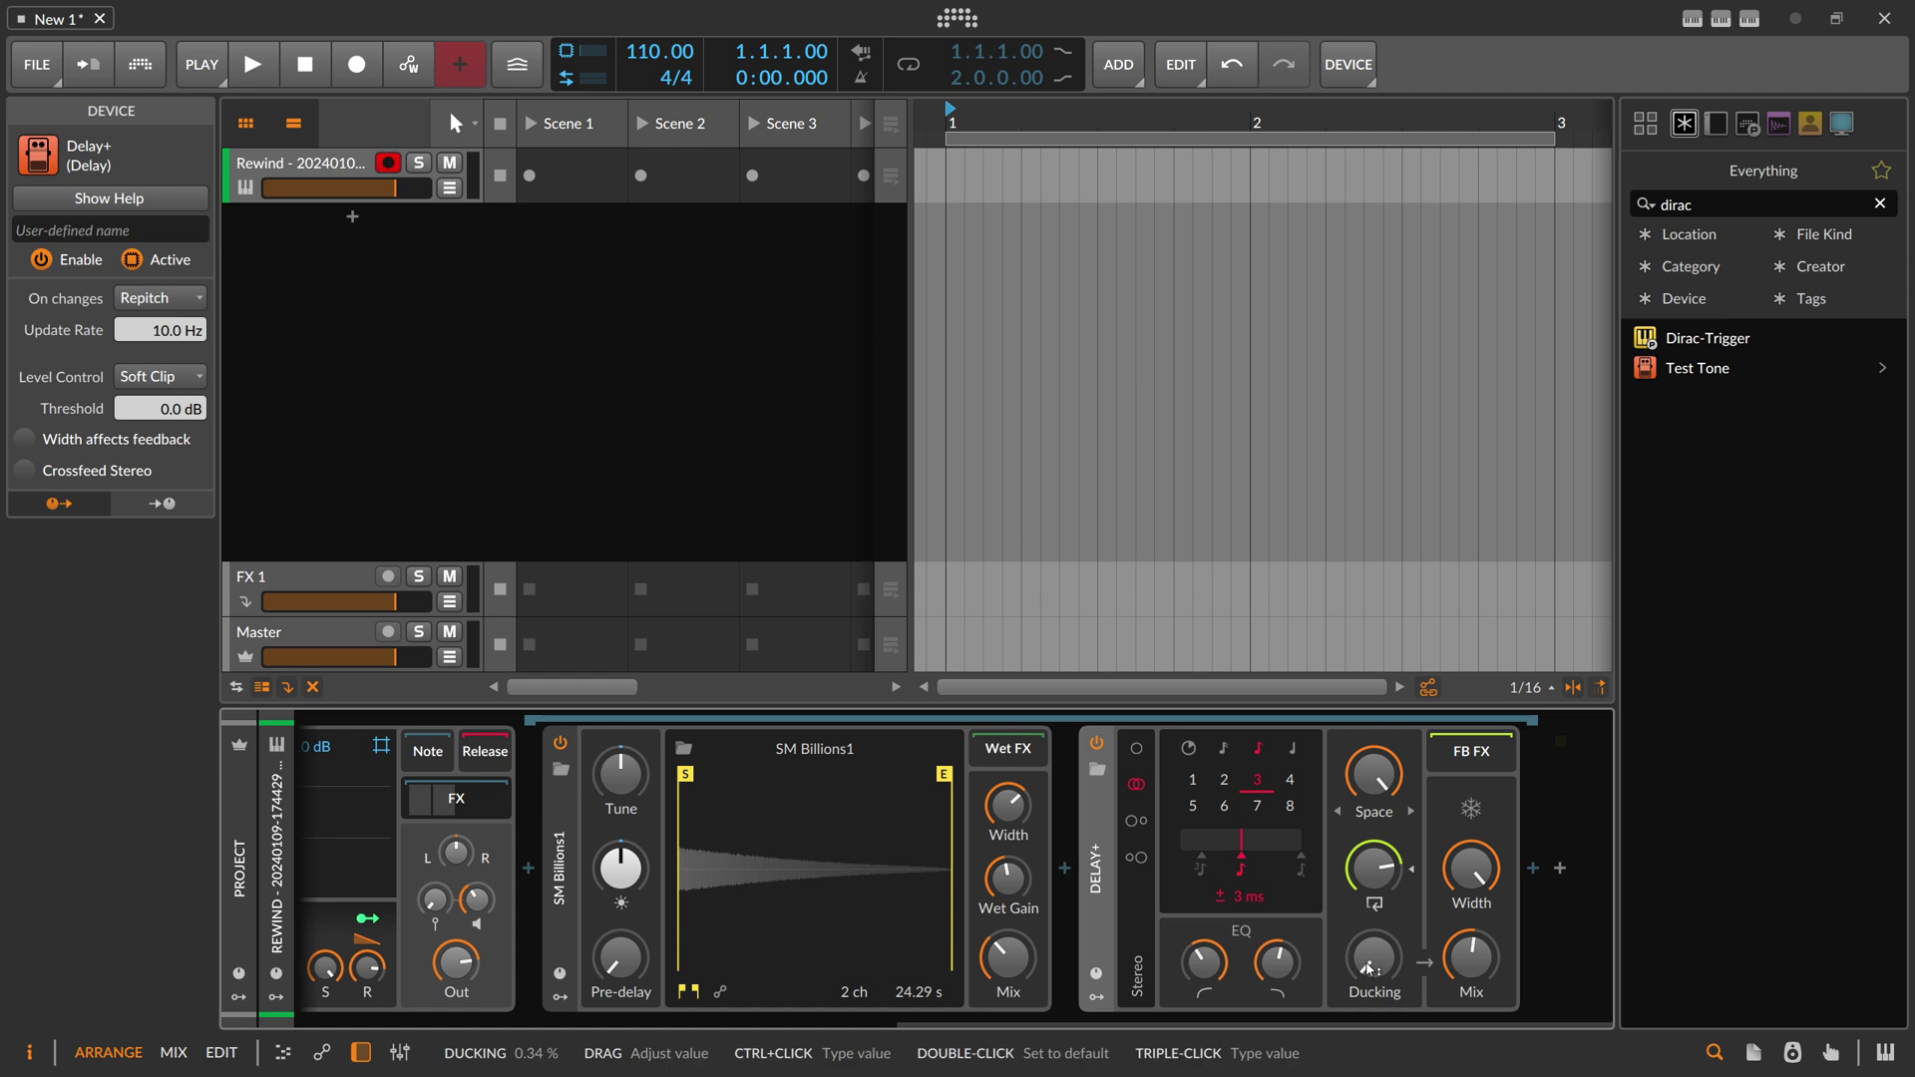
left_click_drag(1008, 982, 1008, 965)
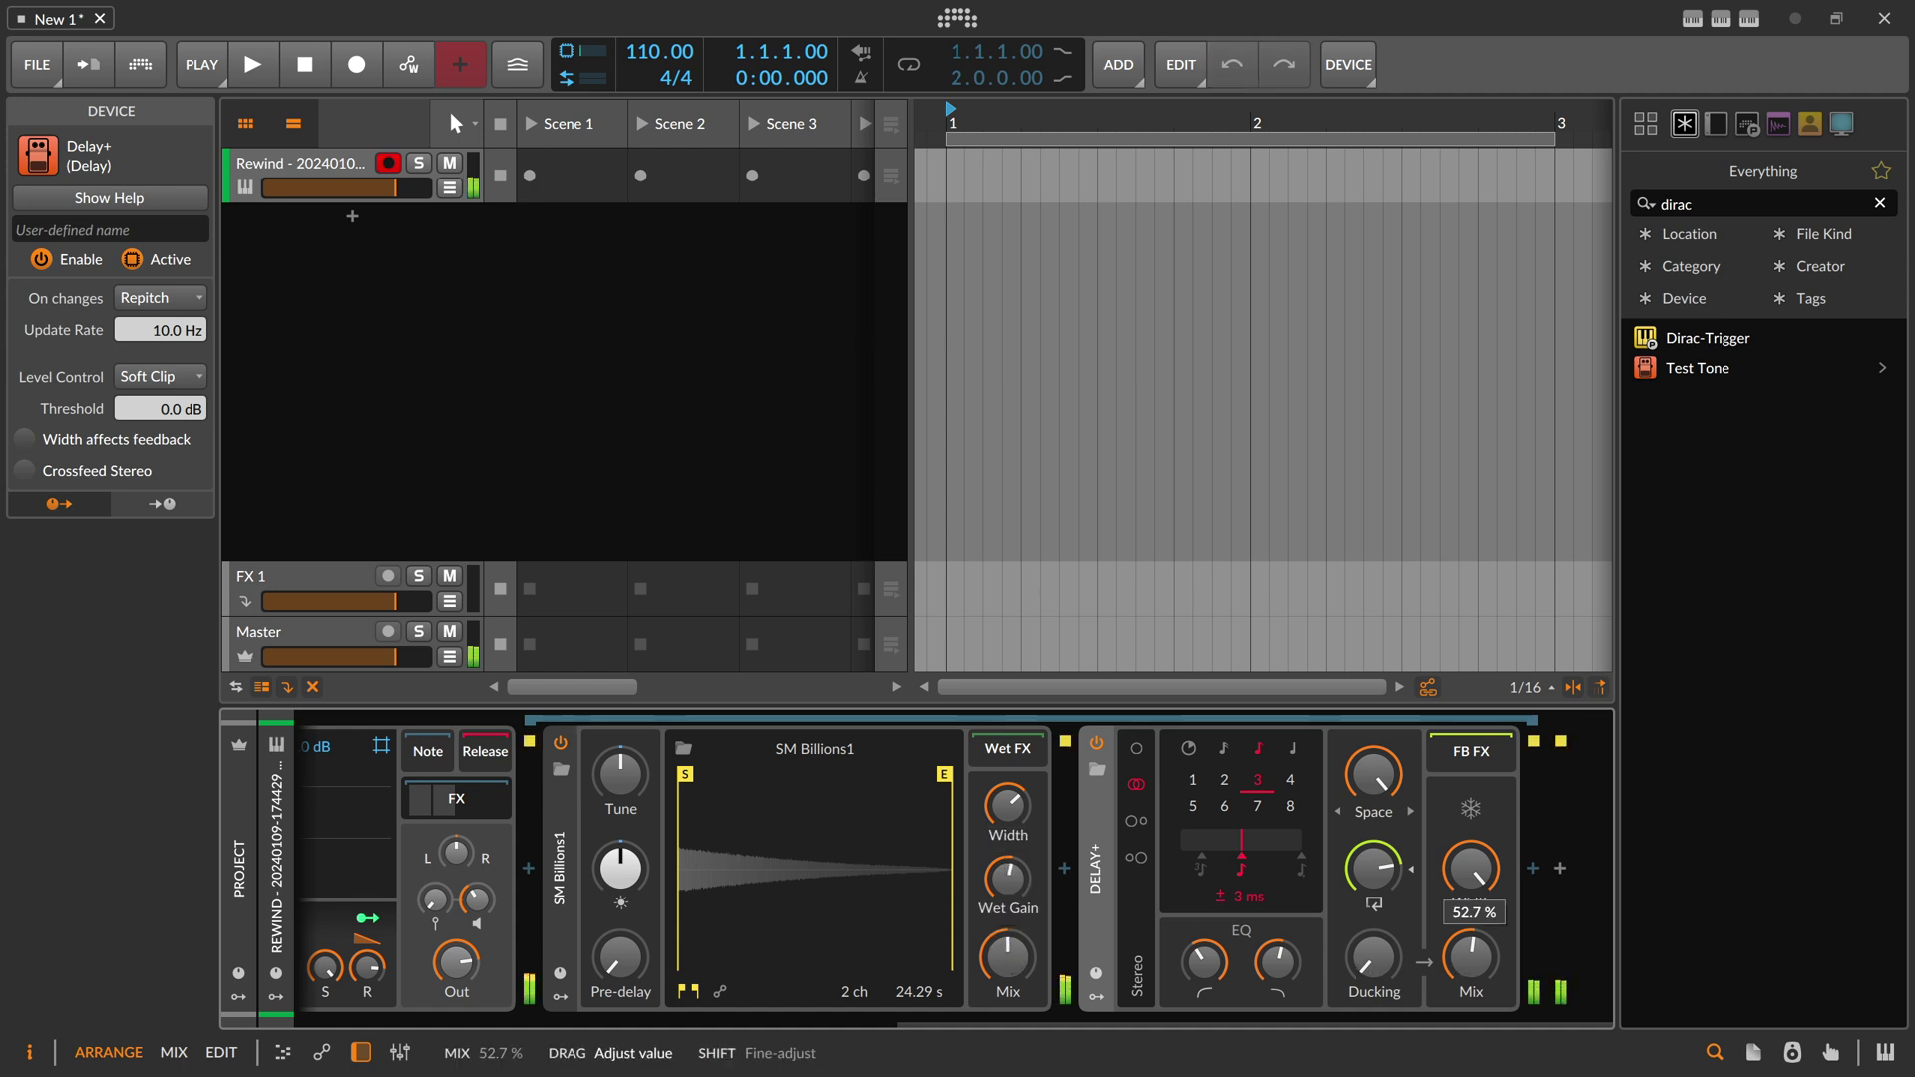
- Readjust the Delay+ EQ cutoffs and slightly raise the Sampler's voice gain
left_click_drag(1278, 960, 1204, 949)
left_click_drag(480, 904, 481, 895)
- Collapse the Random 2 modulator, switch the Sampler's play mode to Textures, and raise its Grain and Motion amounts
left_click_drag(927, 1021, 295, 1025)
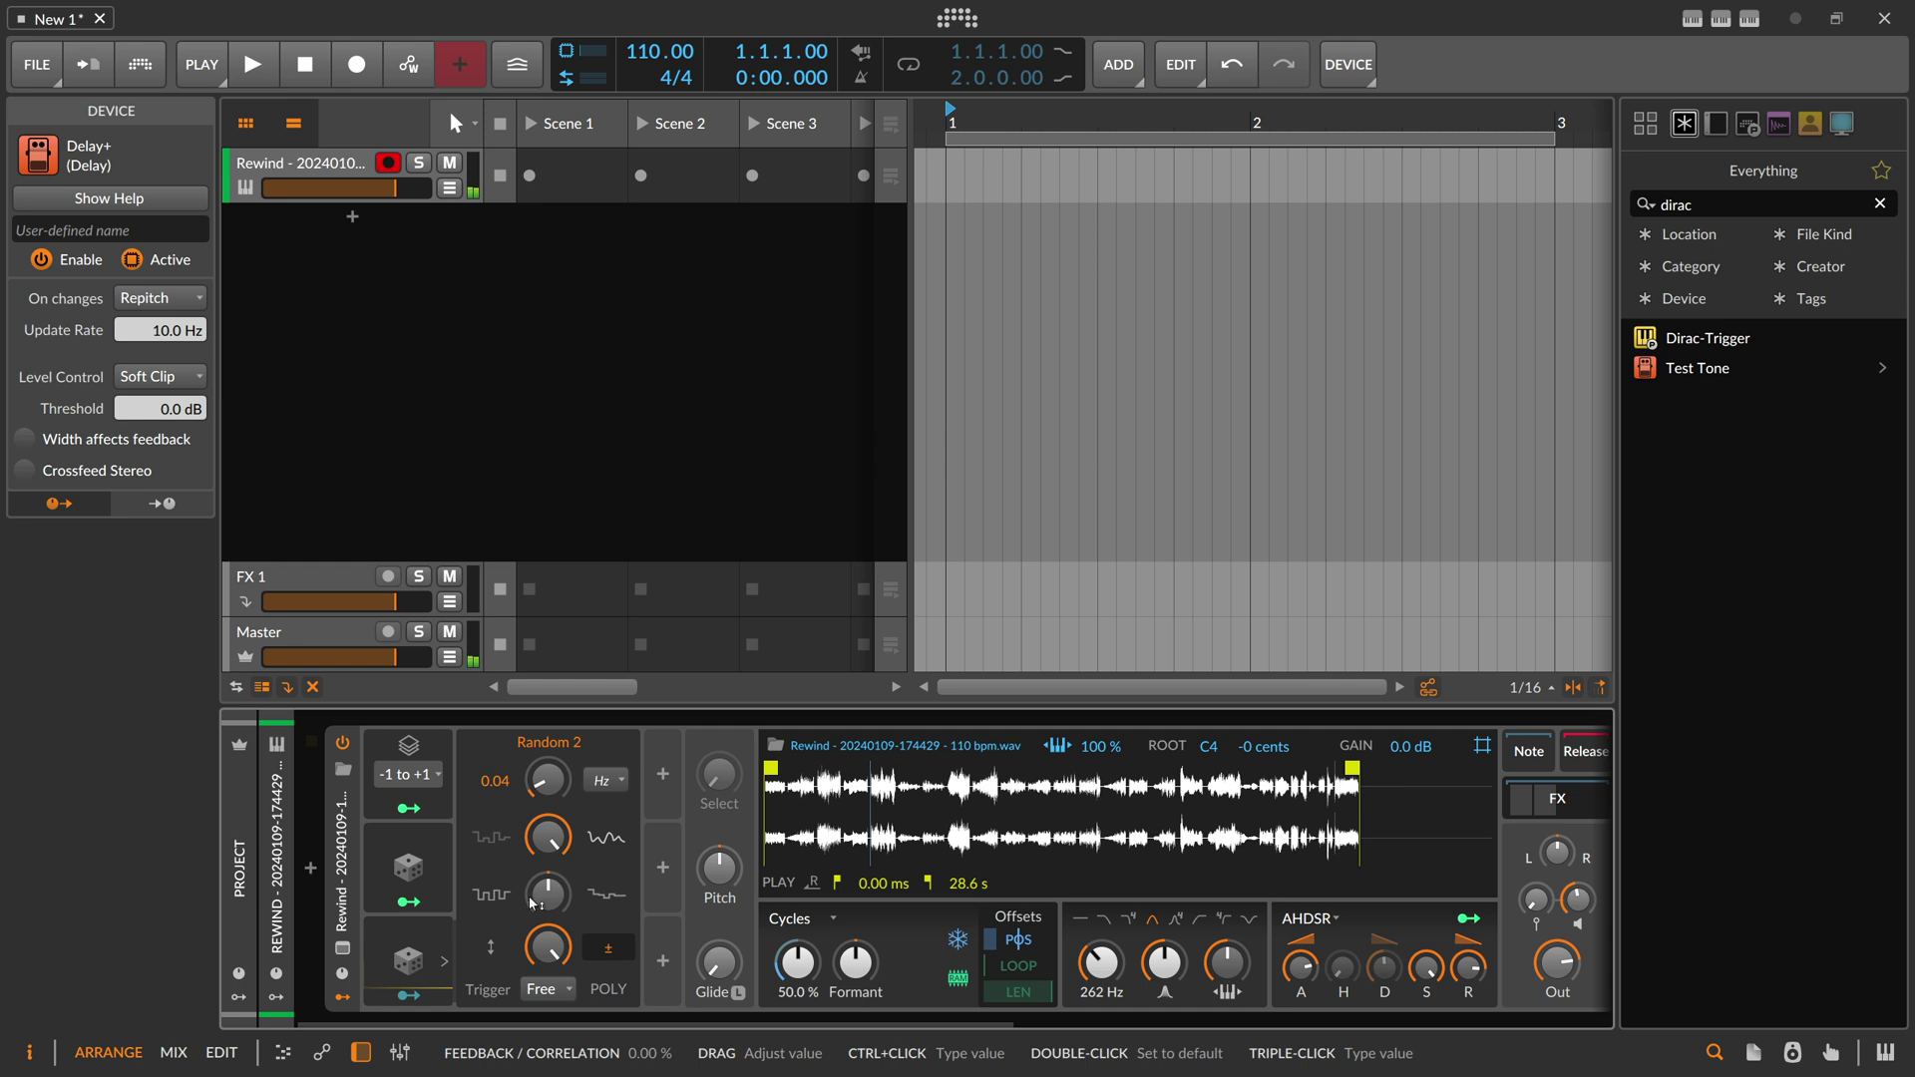
left_click(429, 936)
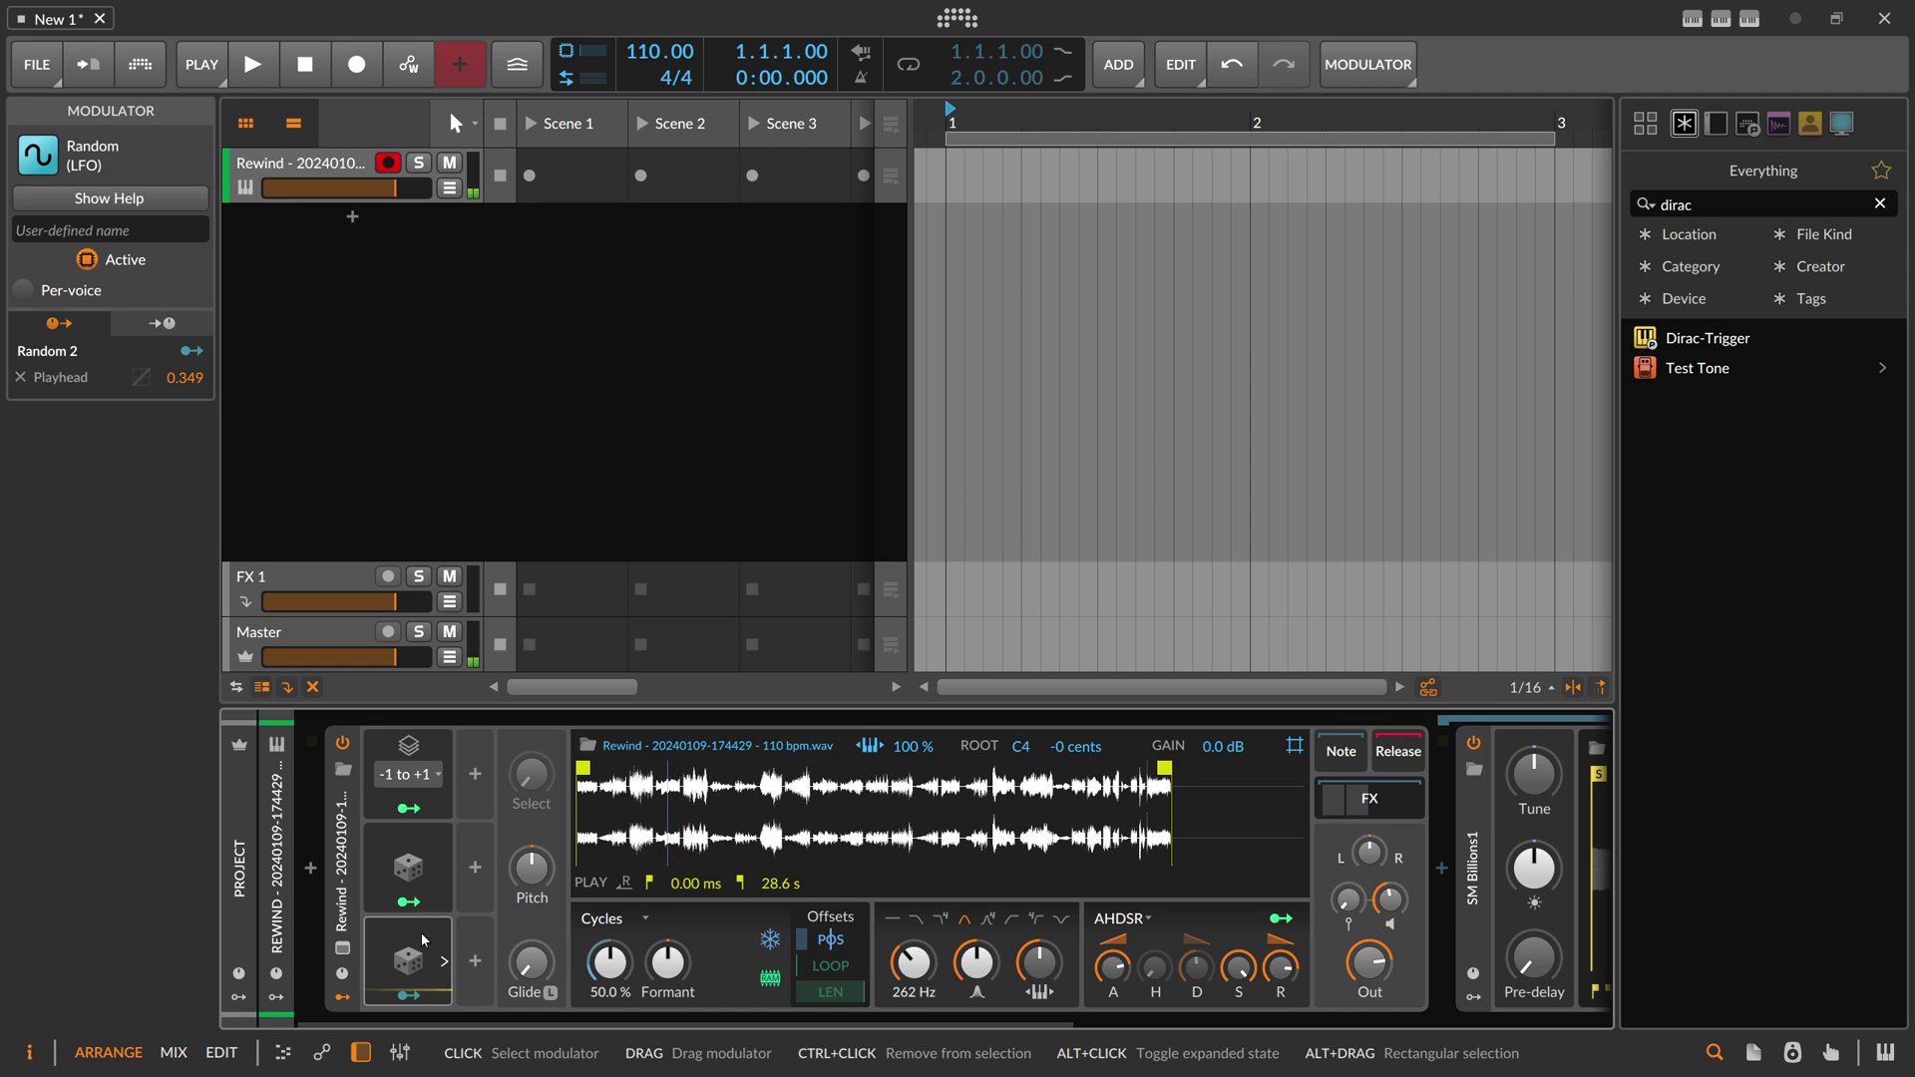
left_click(620, 917)
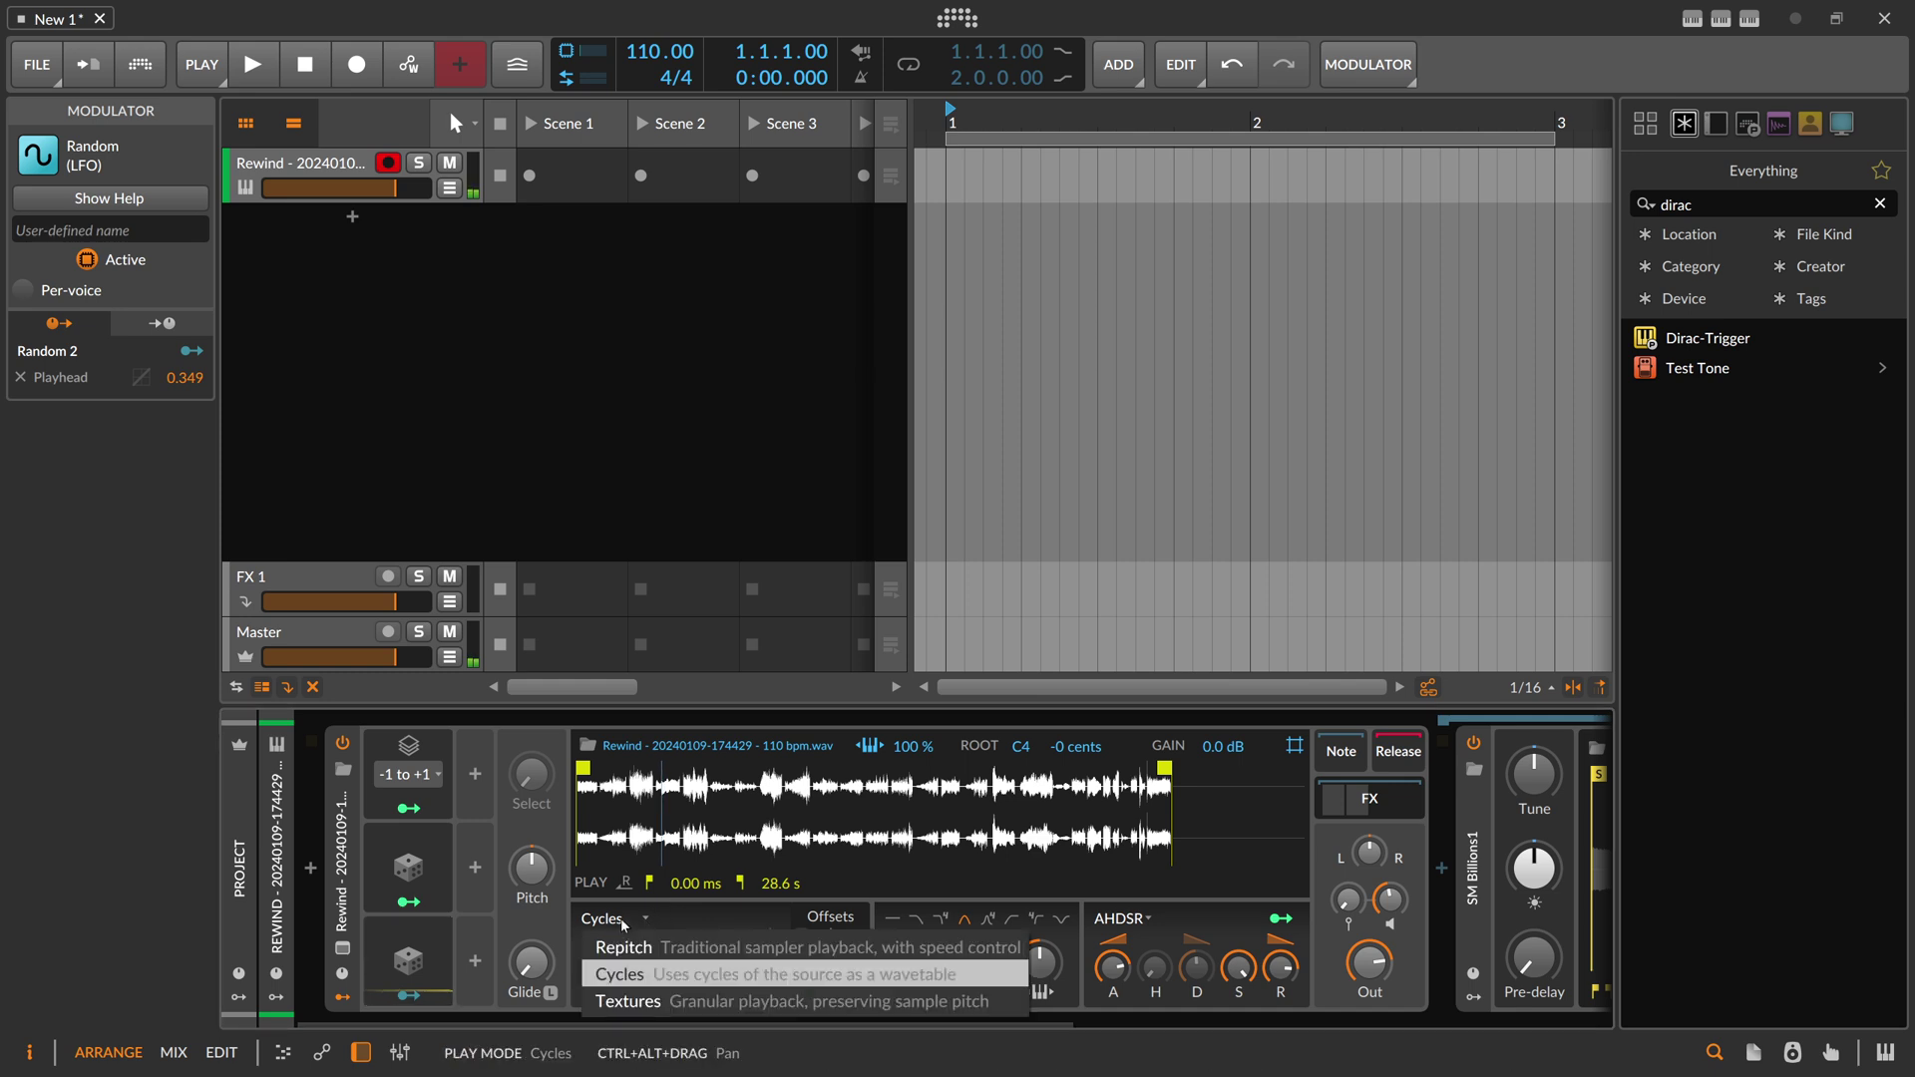
left_click(643, 997)
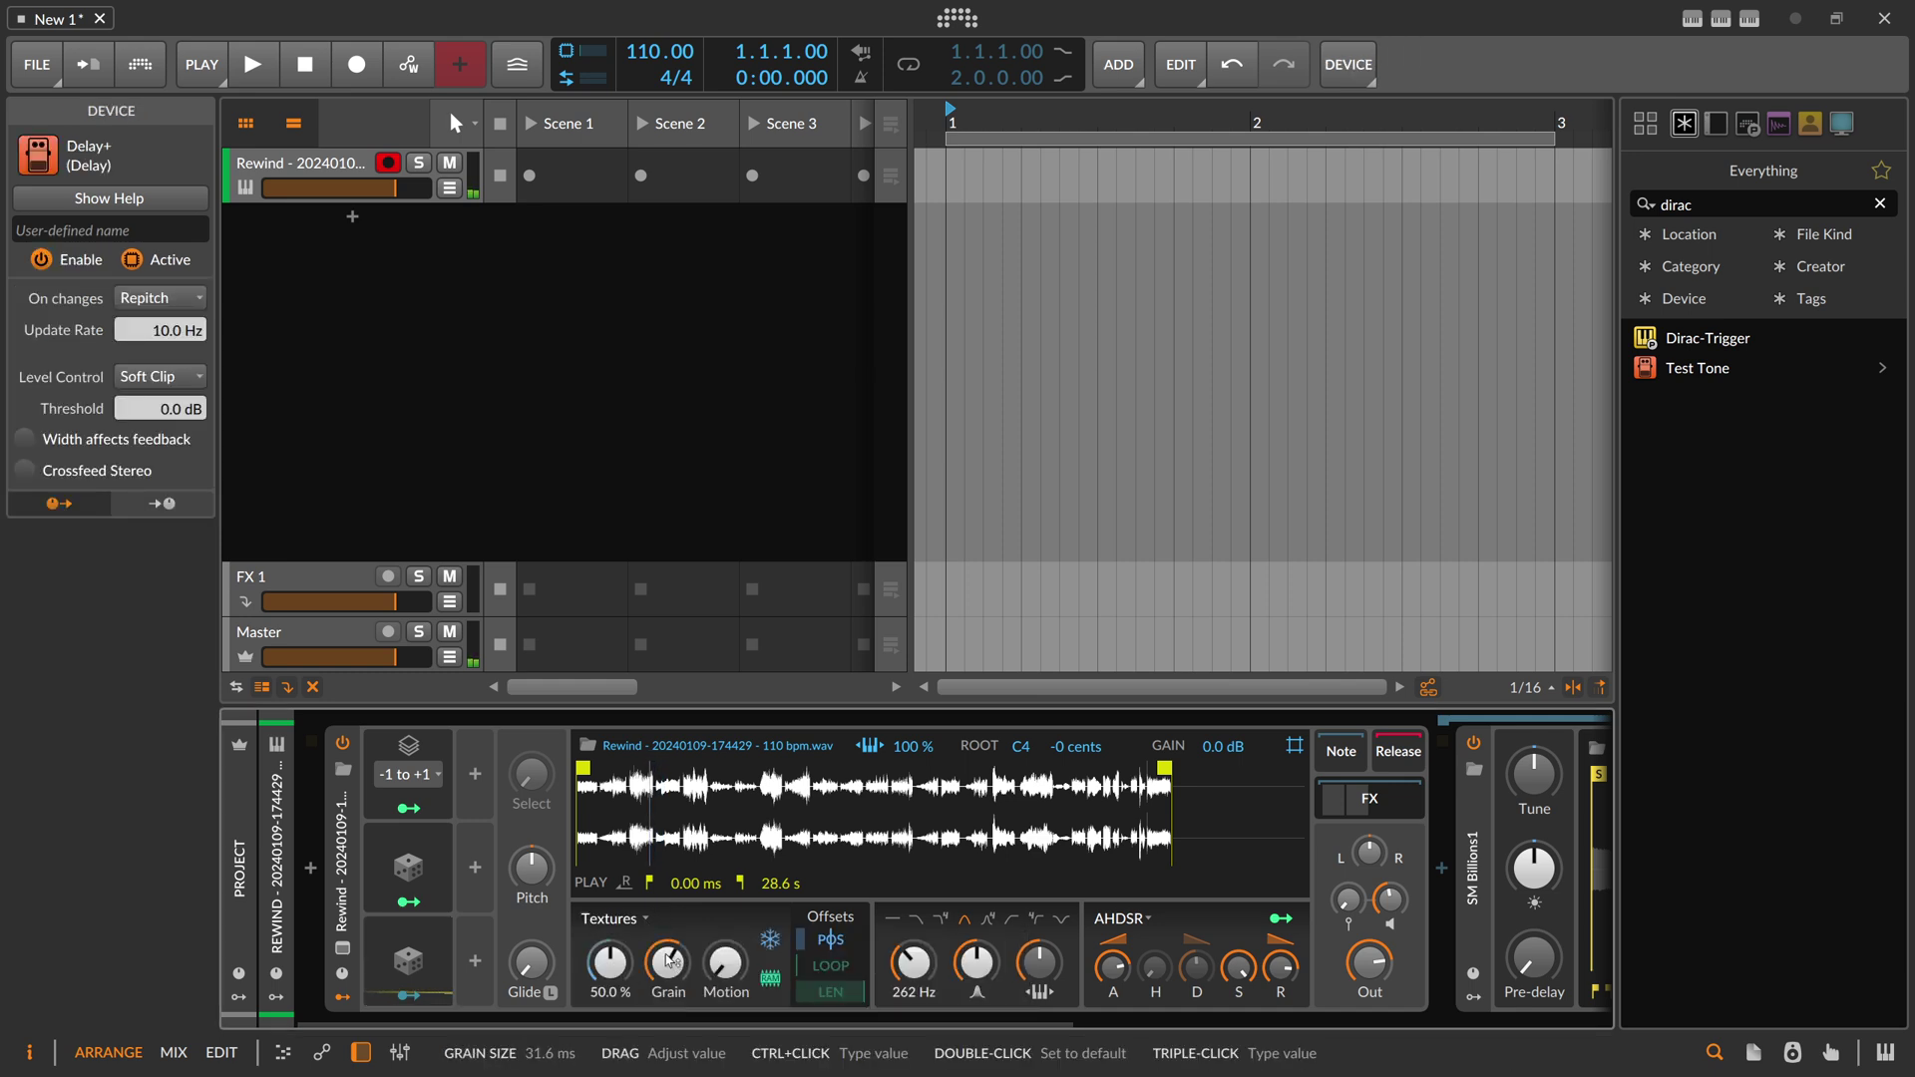
left_click_drag(666, 965, 666, 926)
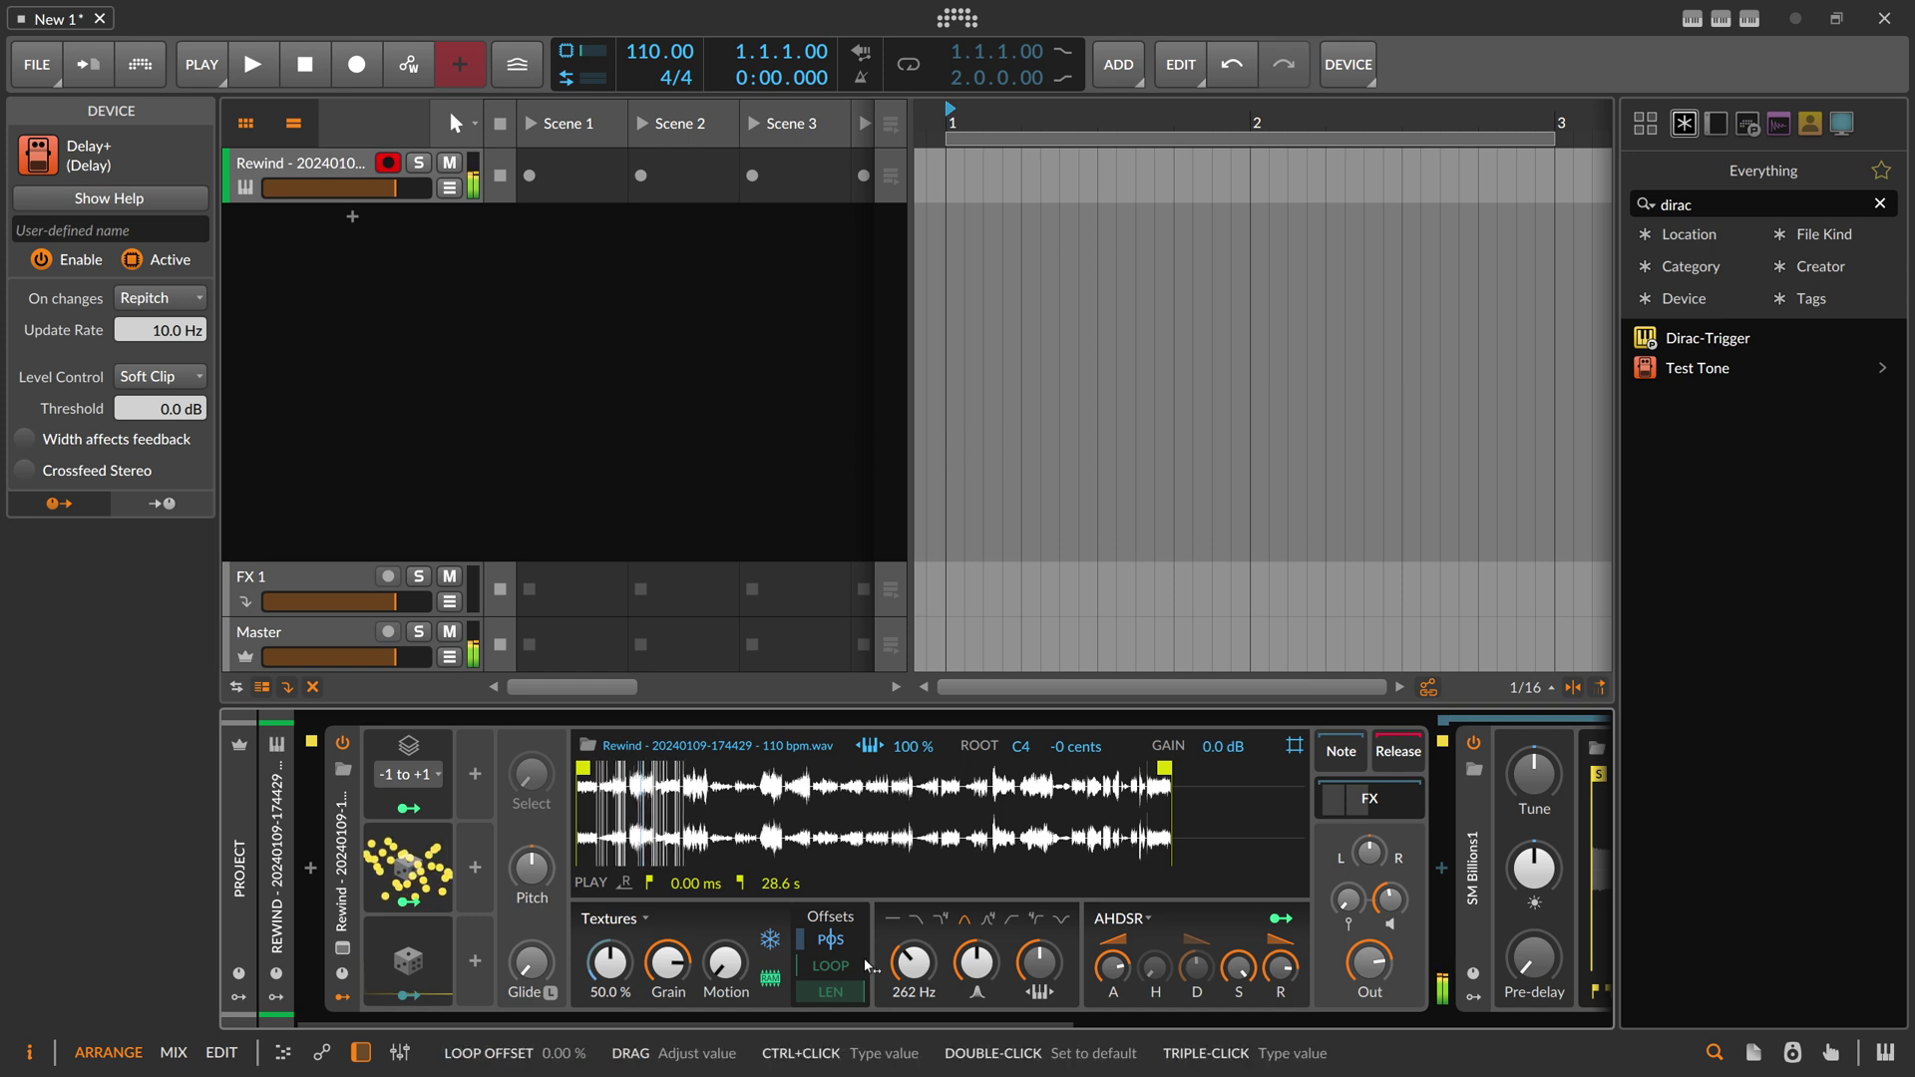
left_click_drag(724, 964, 725, 959)
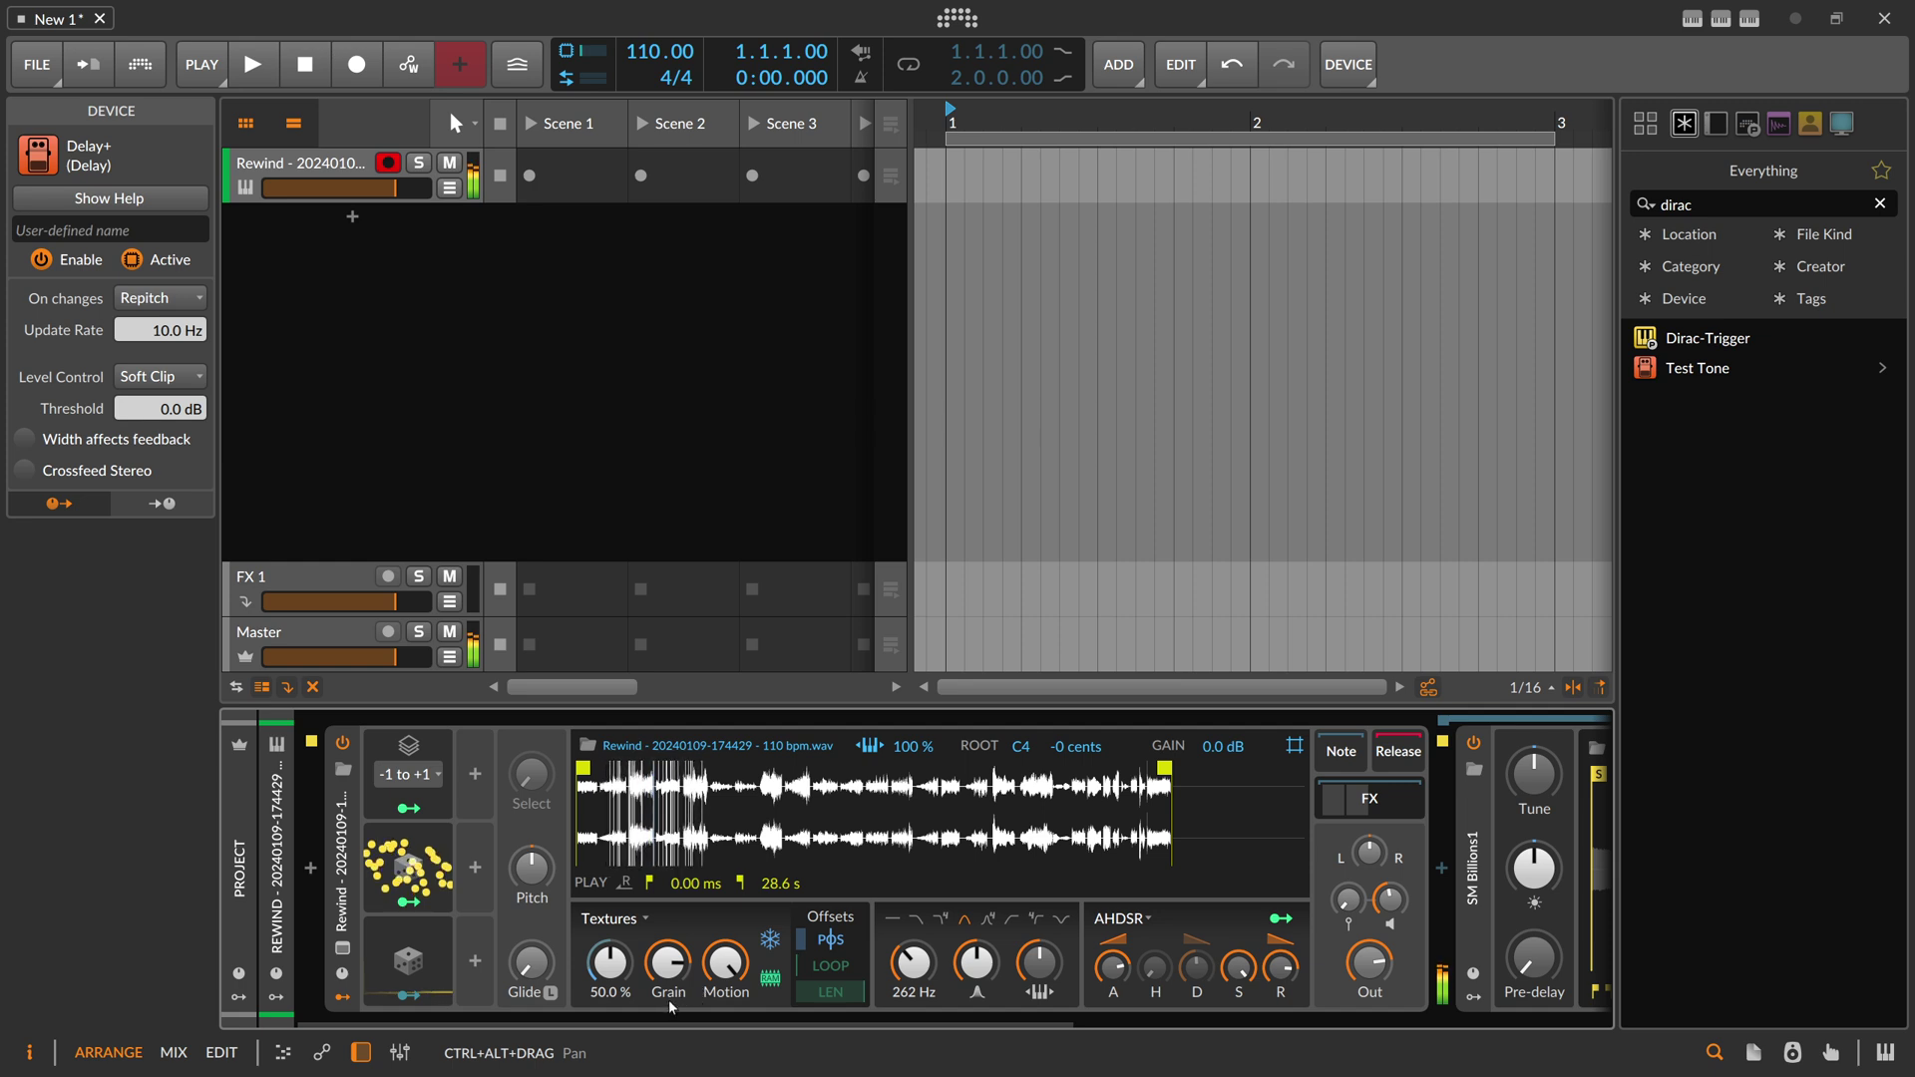
left_click_drag(656, 1019, 949, 1046)
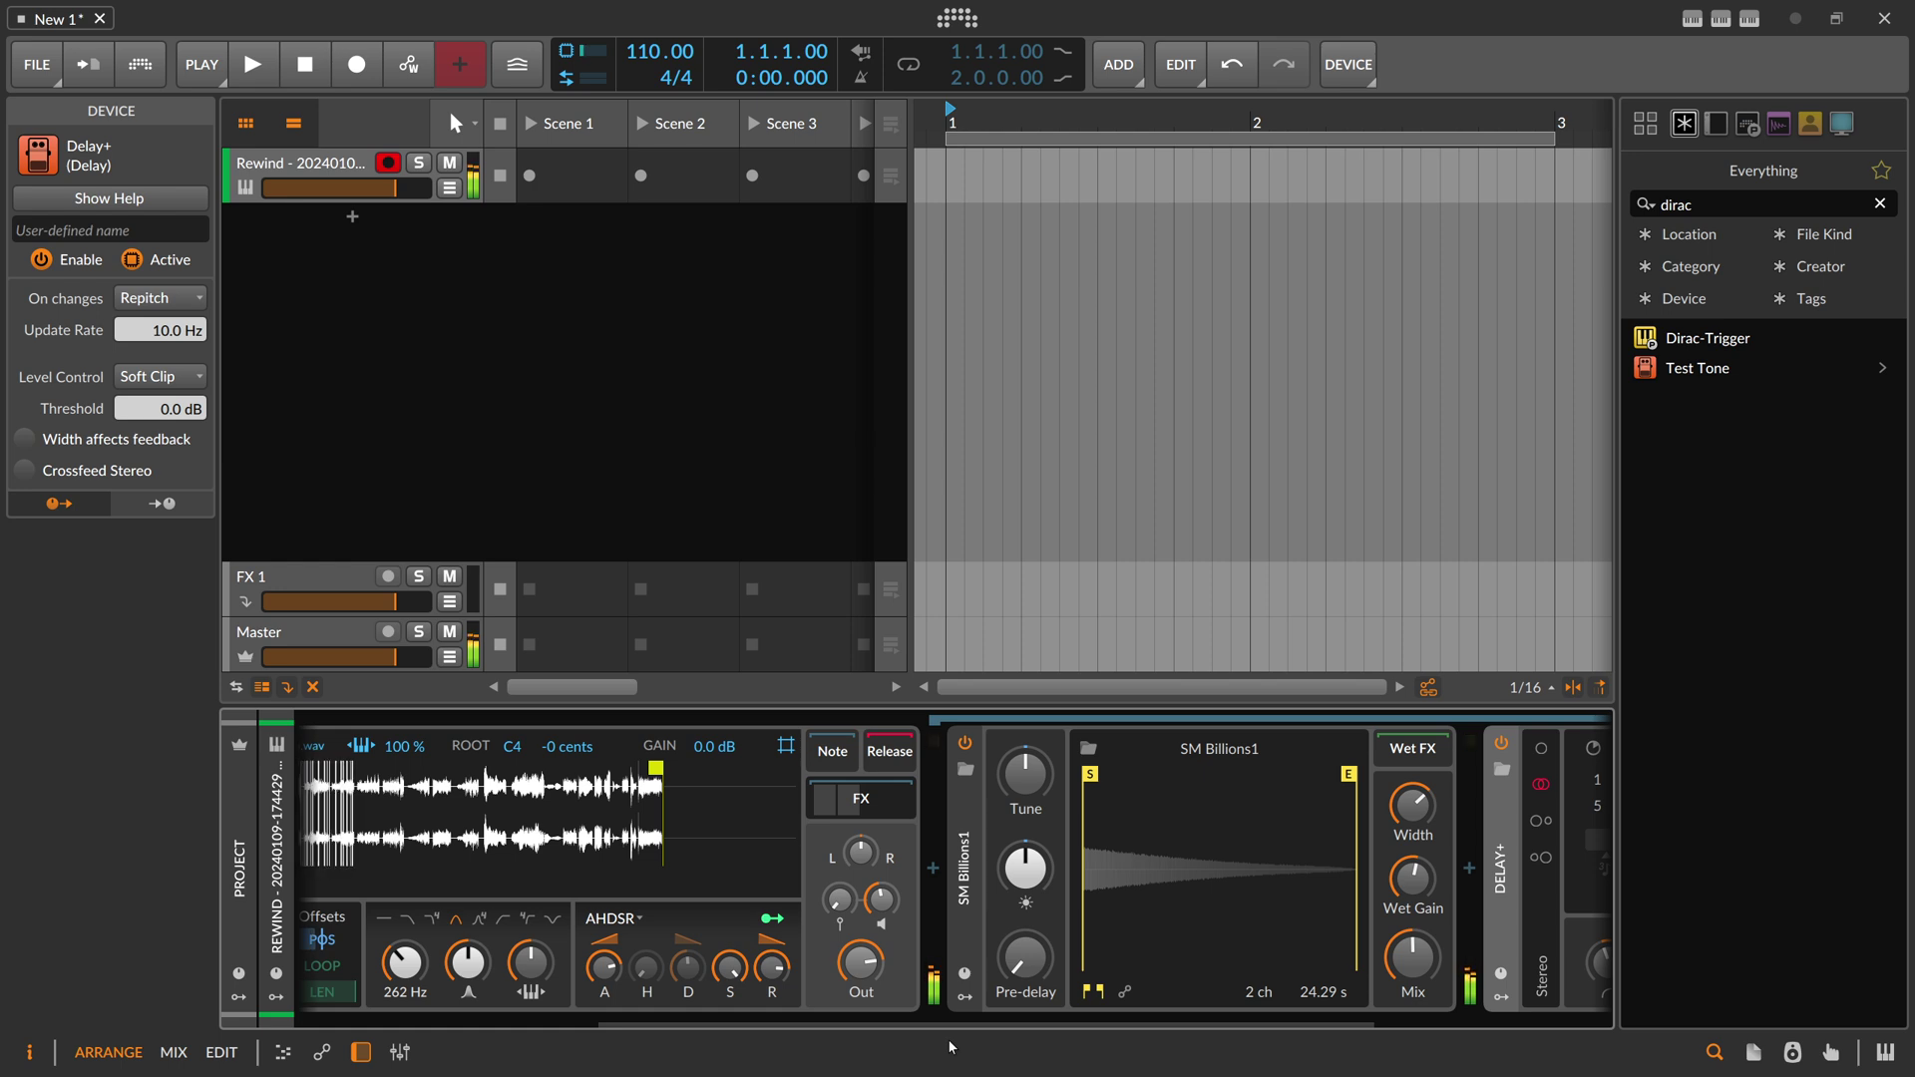
left_click_drag(855, 1025, 554, 1025)
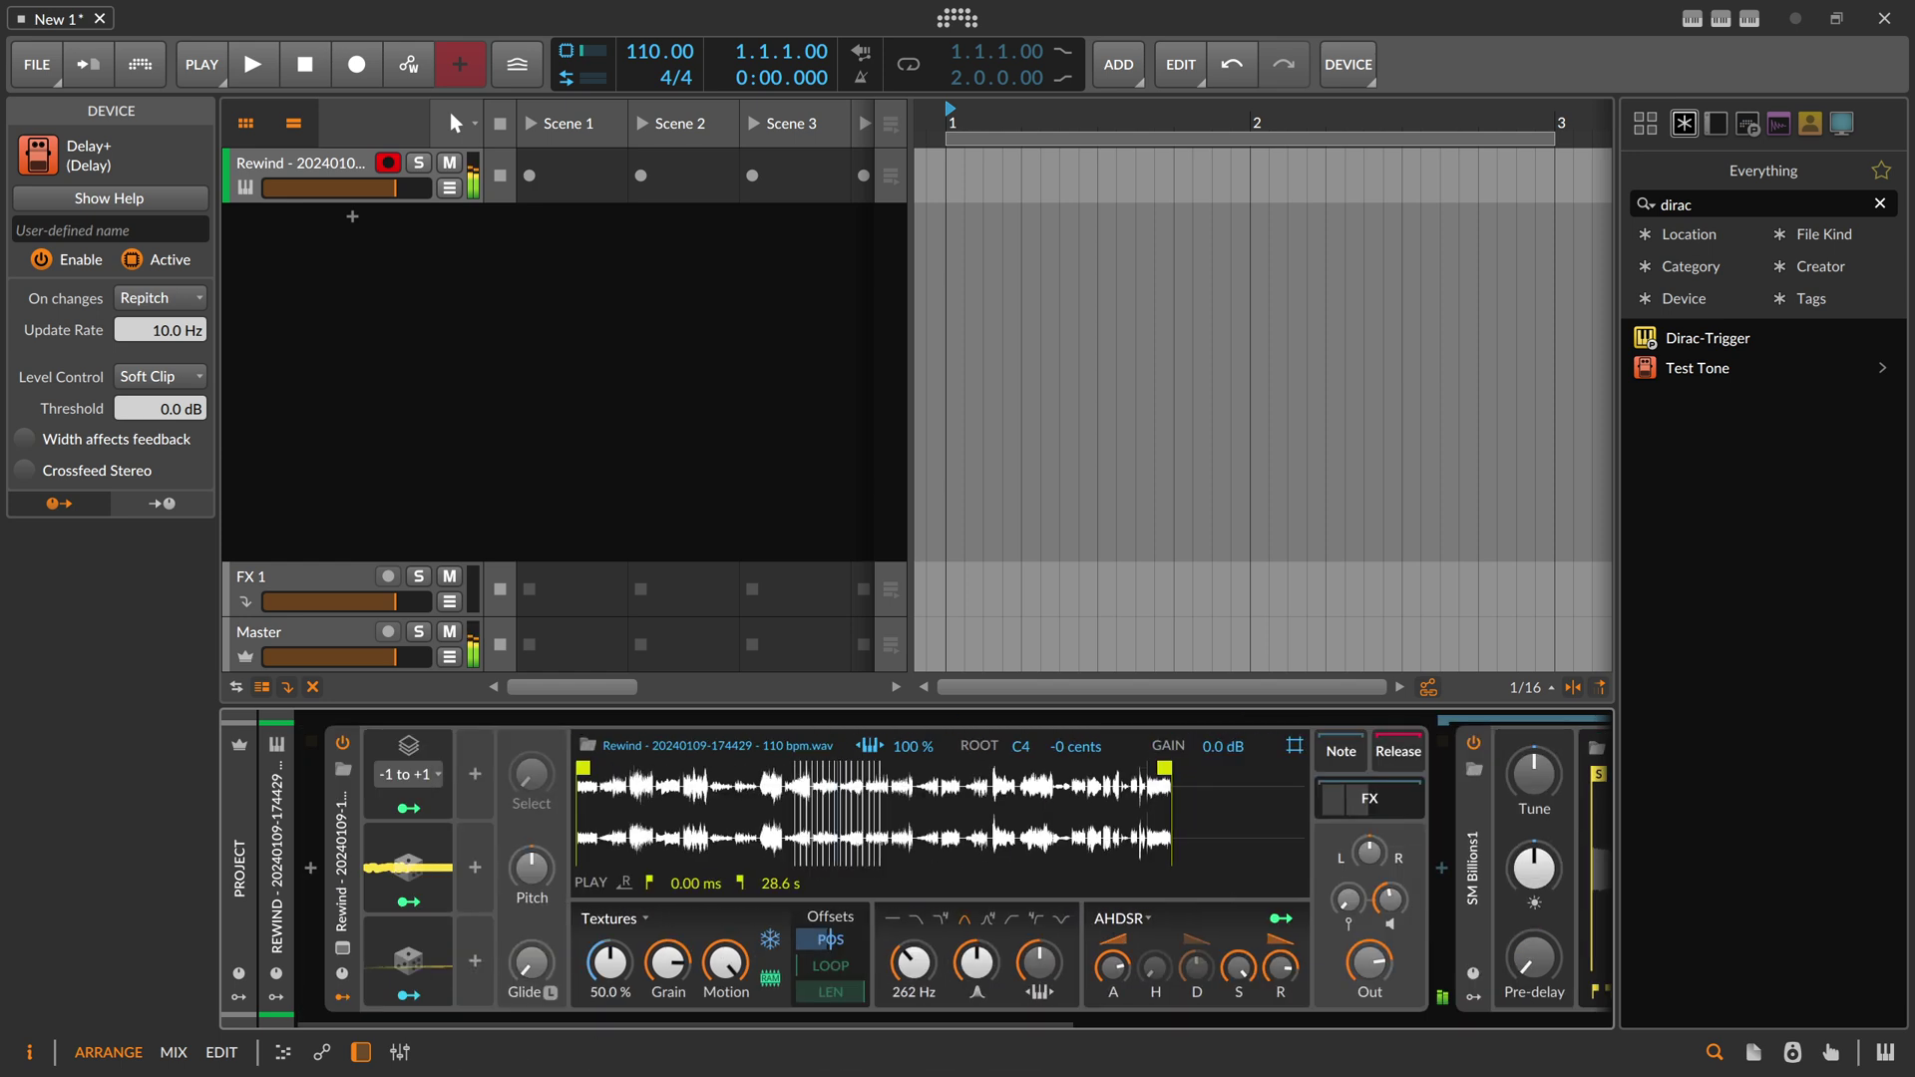
- Disarm the Sampler track and add a new instrument track with Synplant, moving its plug-in window clear of the device chain
left_click(388, 162)
left_click(352, 217)
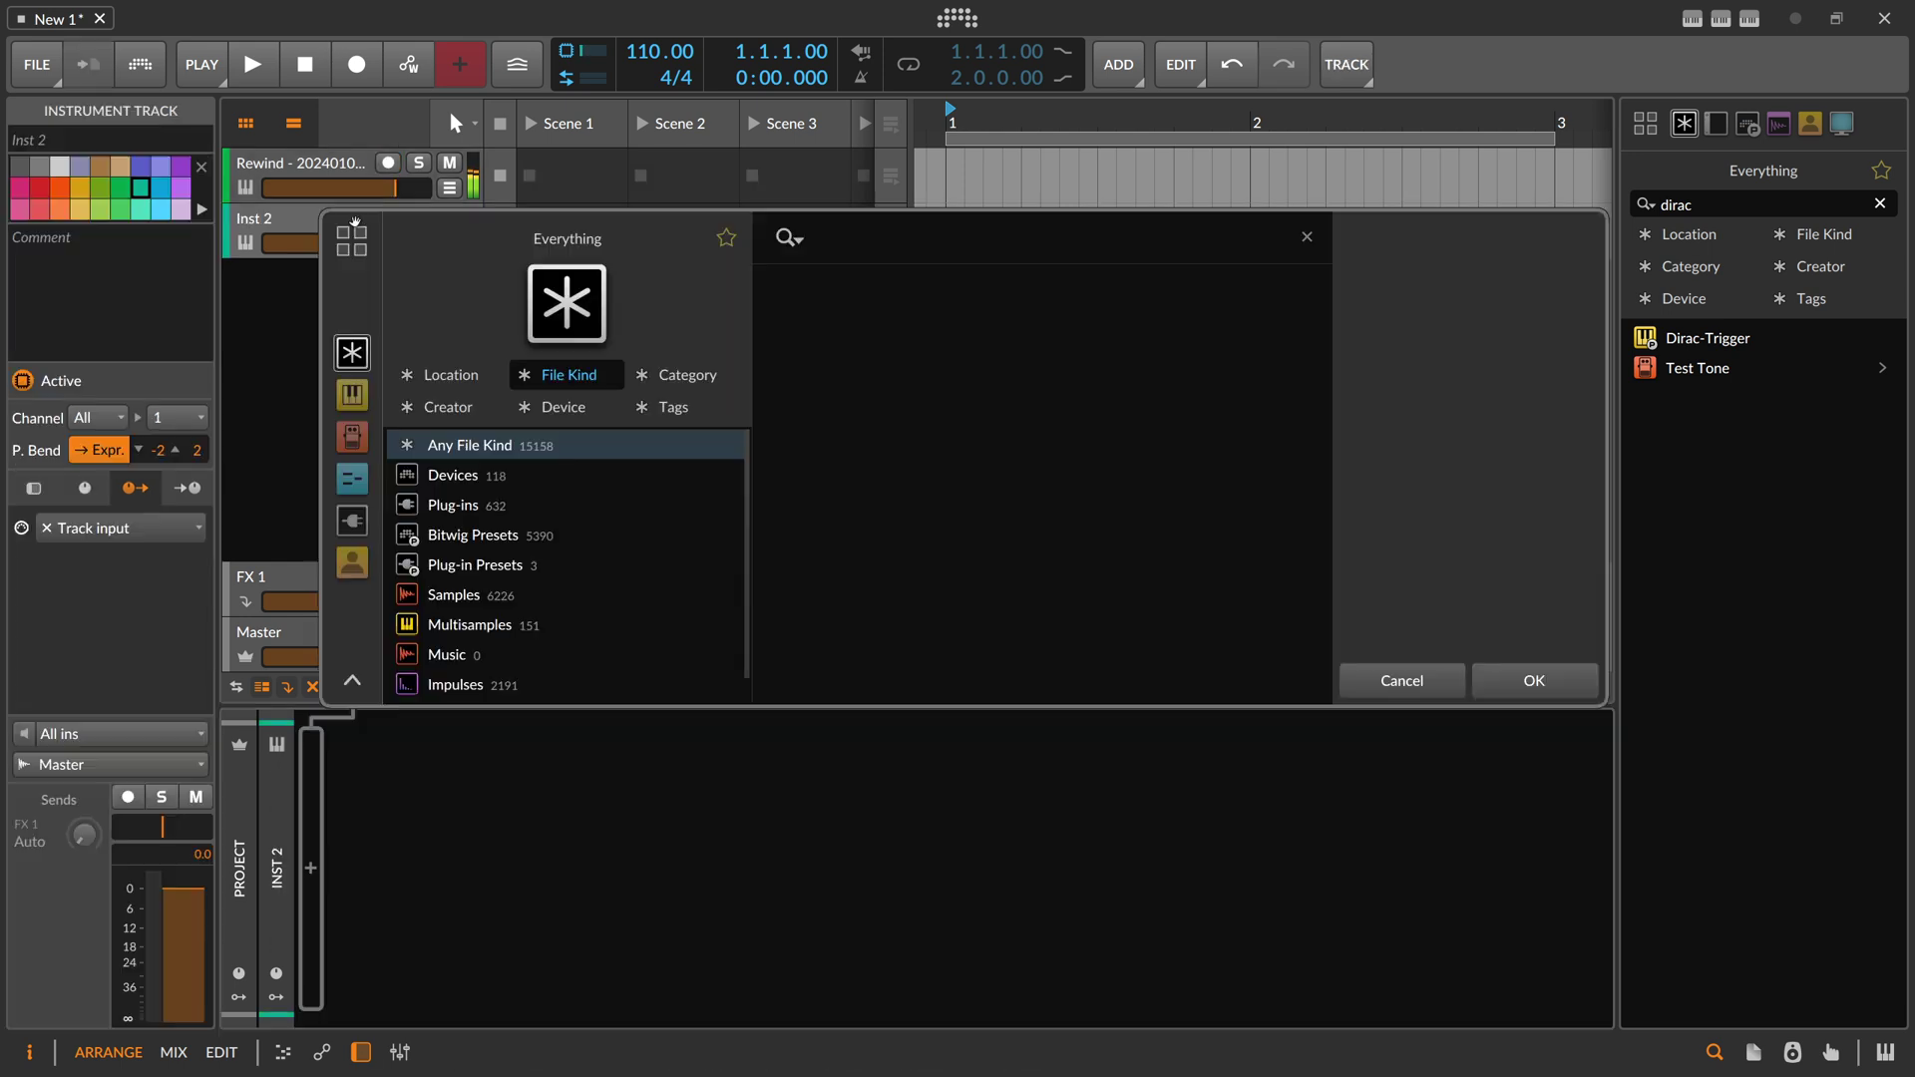
type("syn")
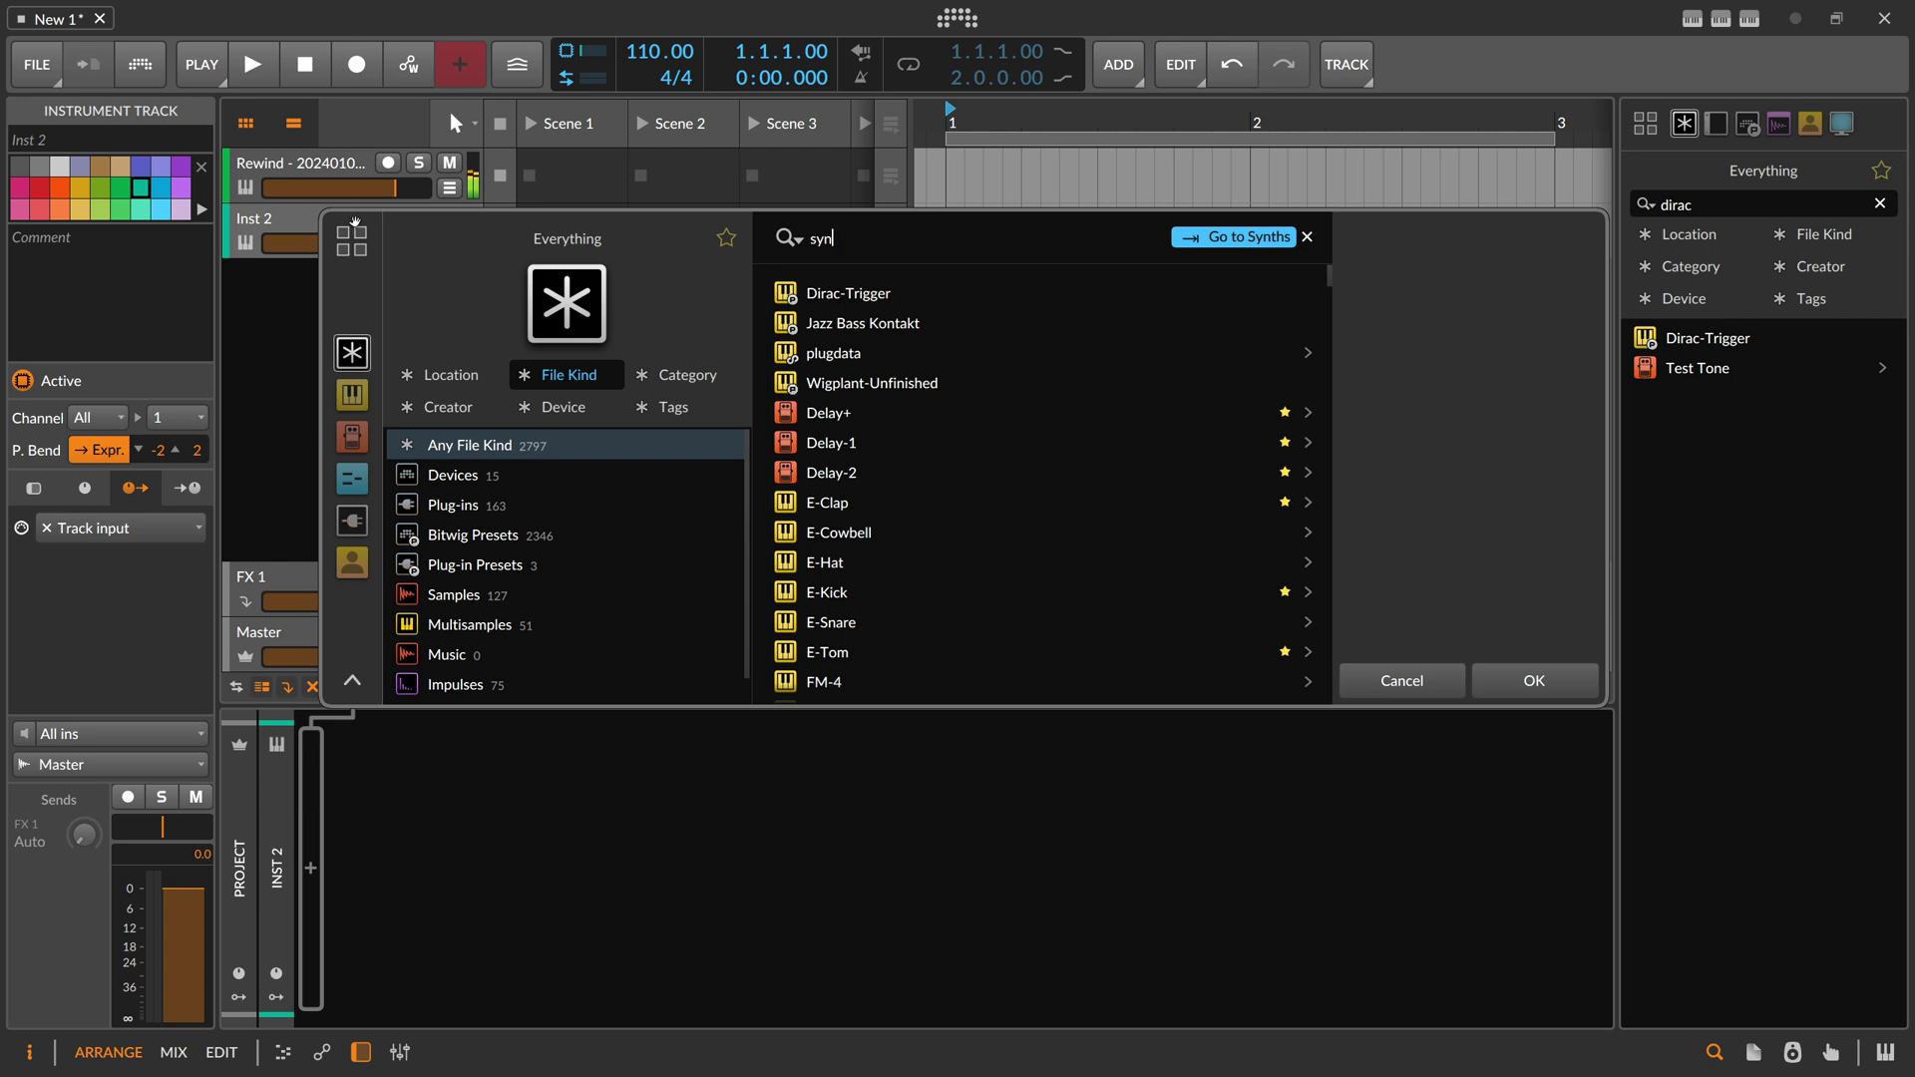
type("pla")
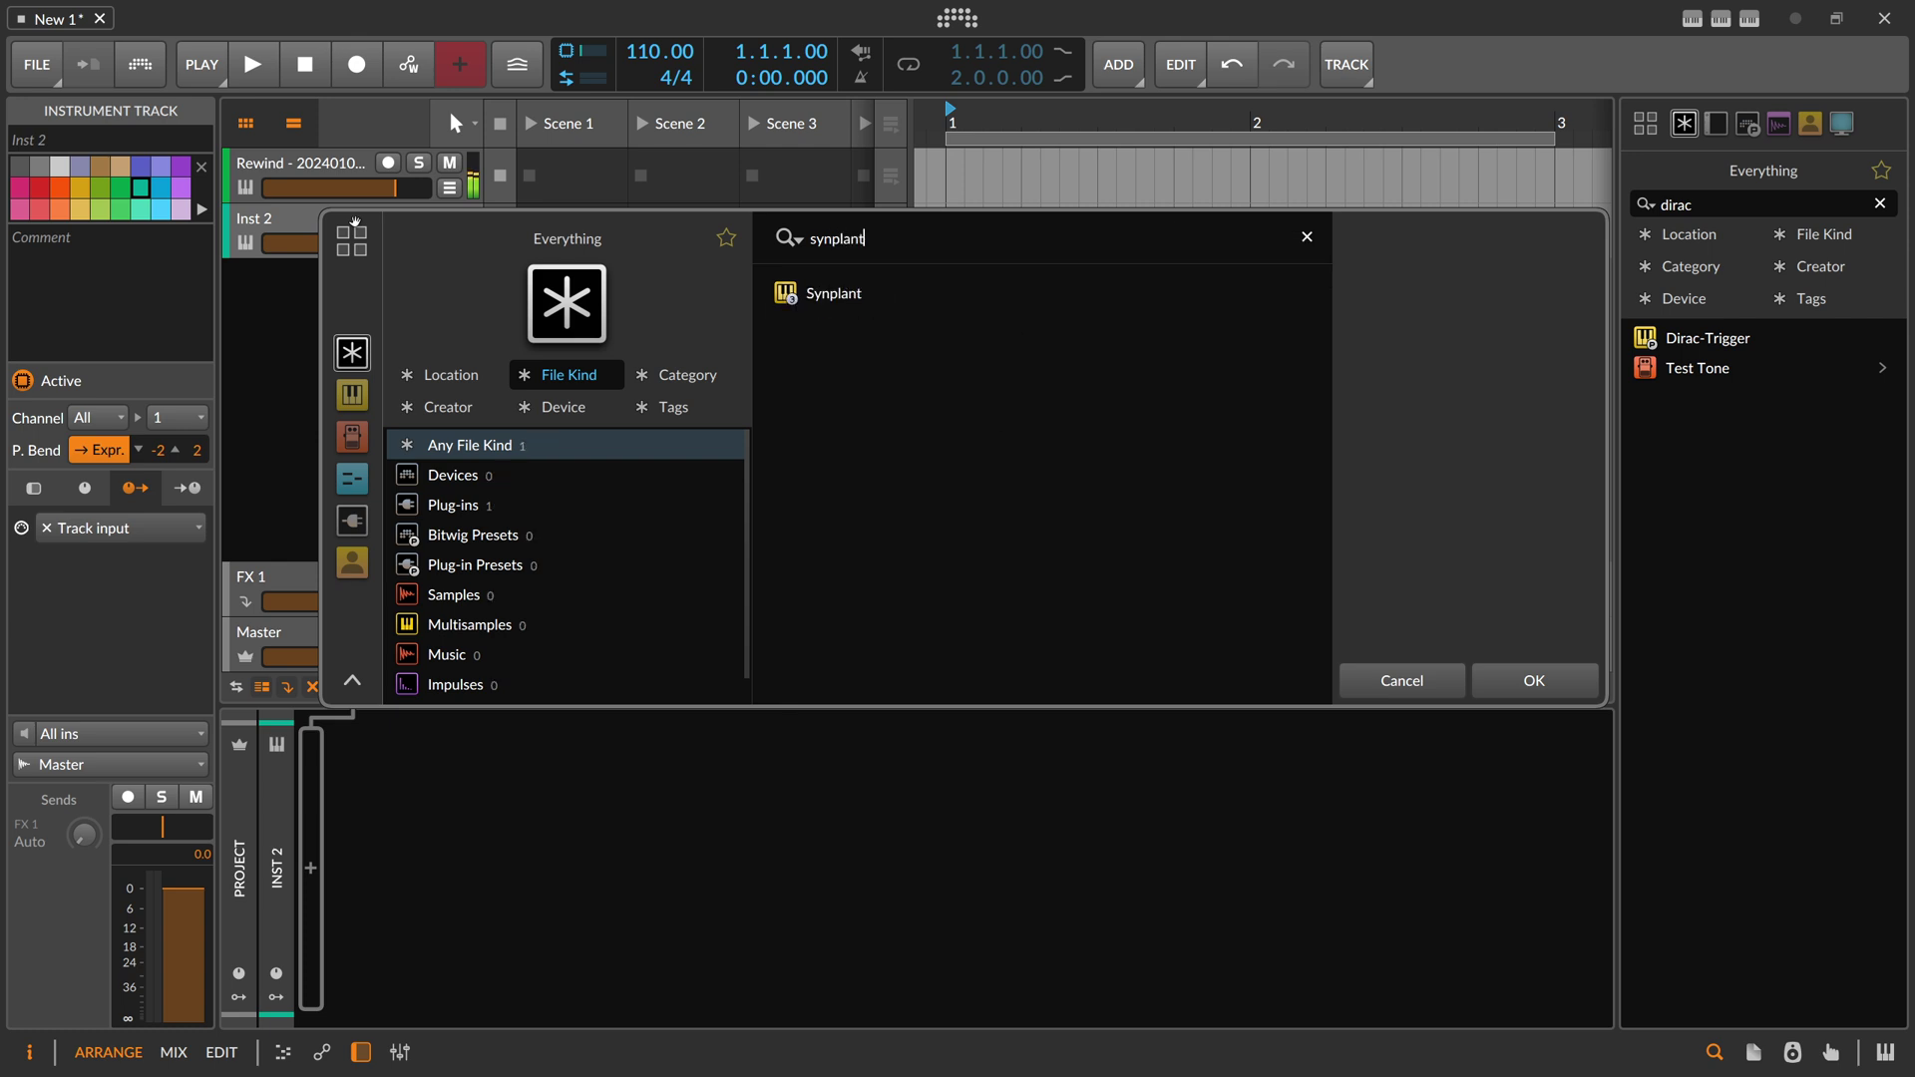
type("nt")
double_click(833, 293)
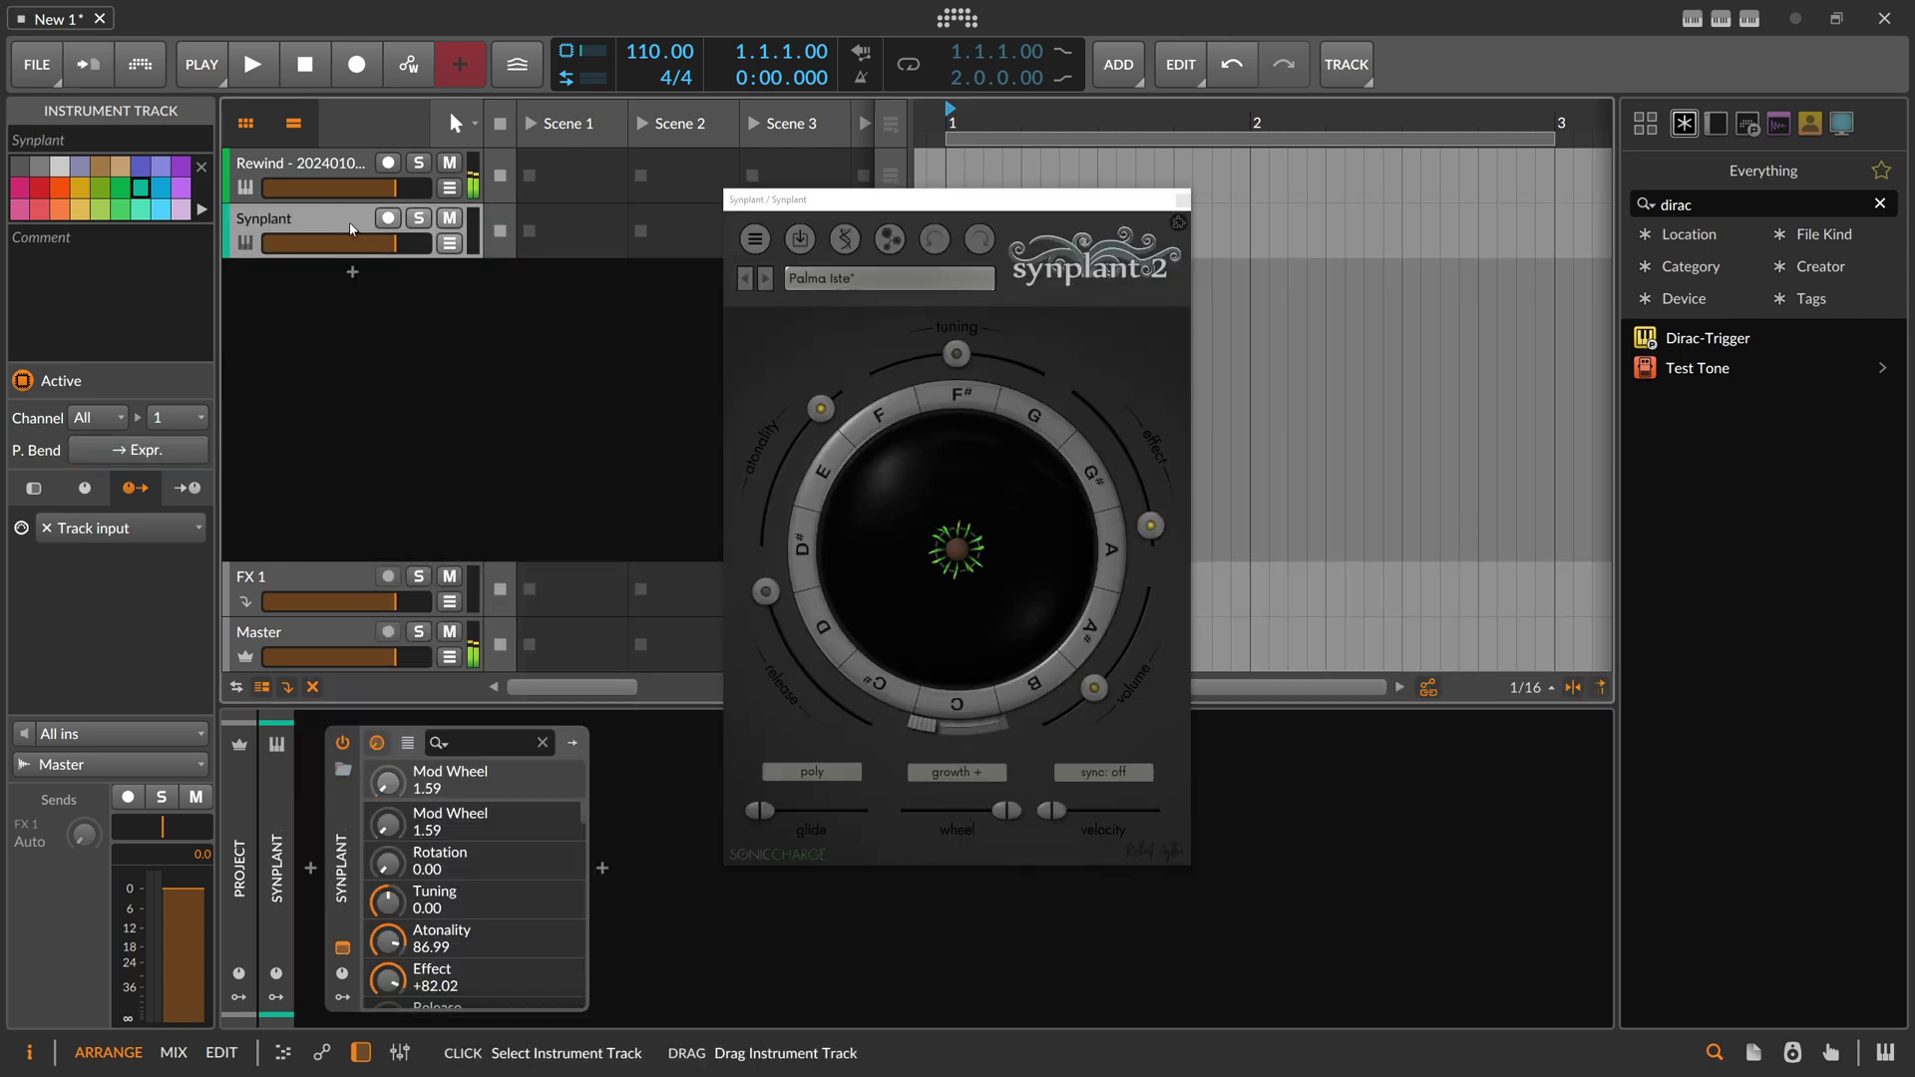
left_click_drag(875, 210, 1196, 148)
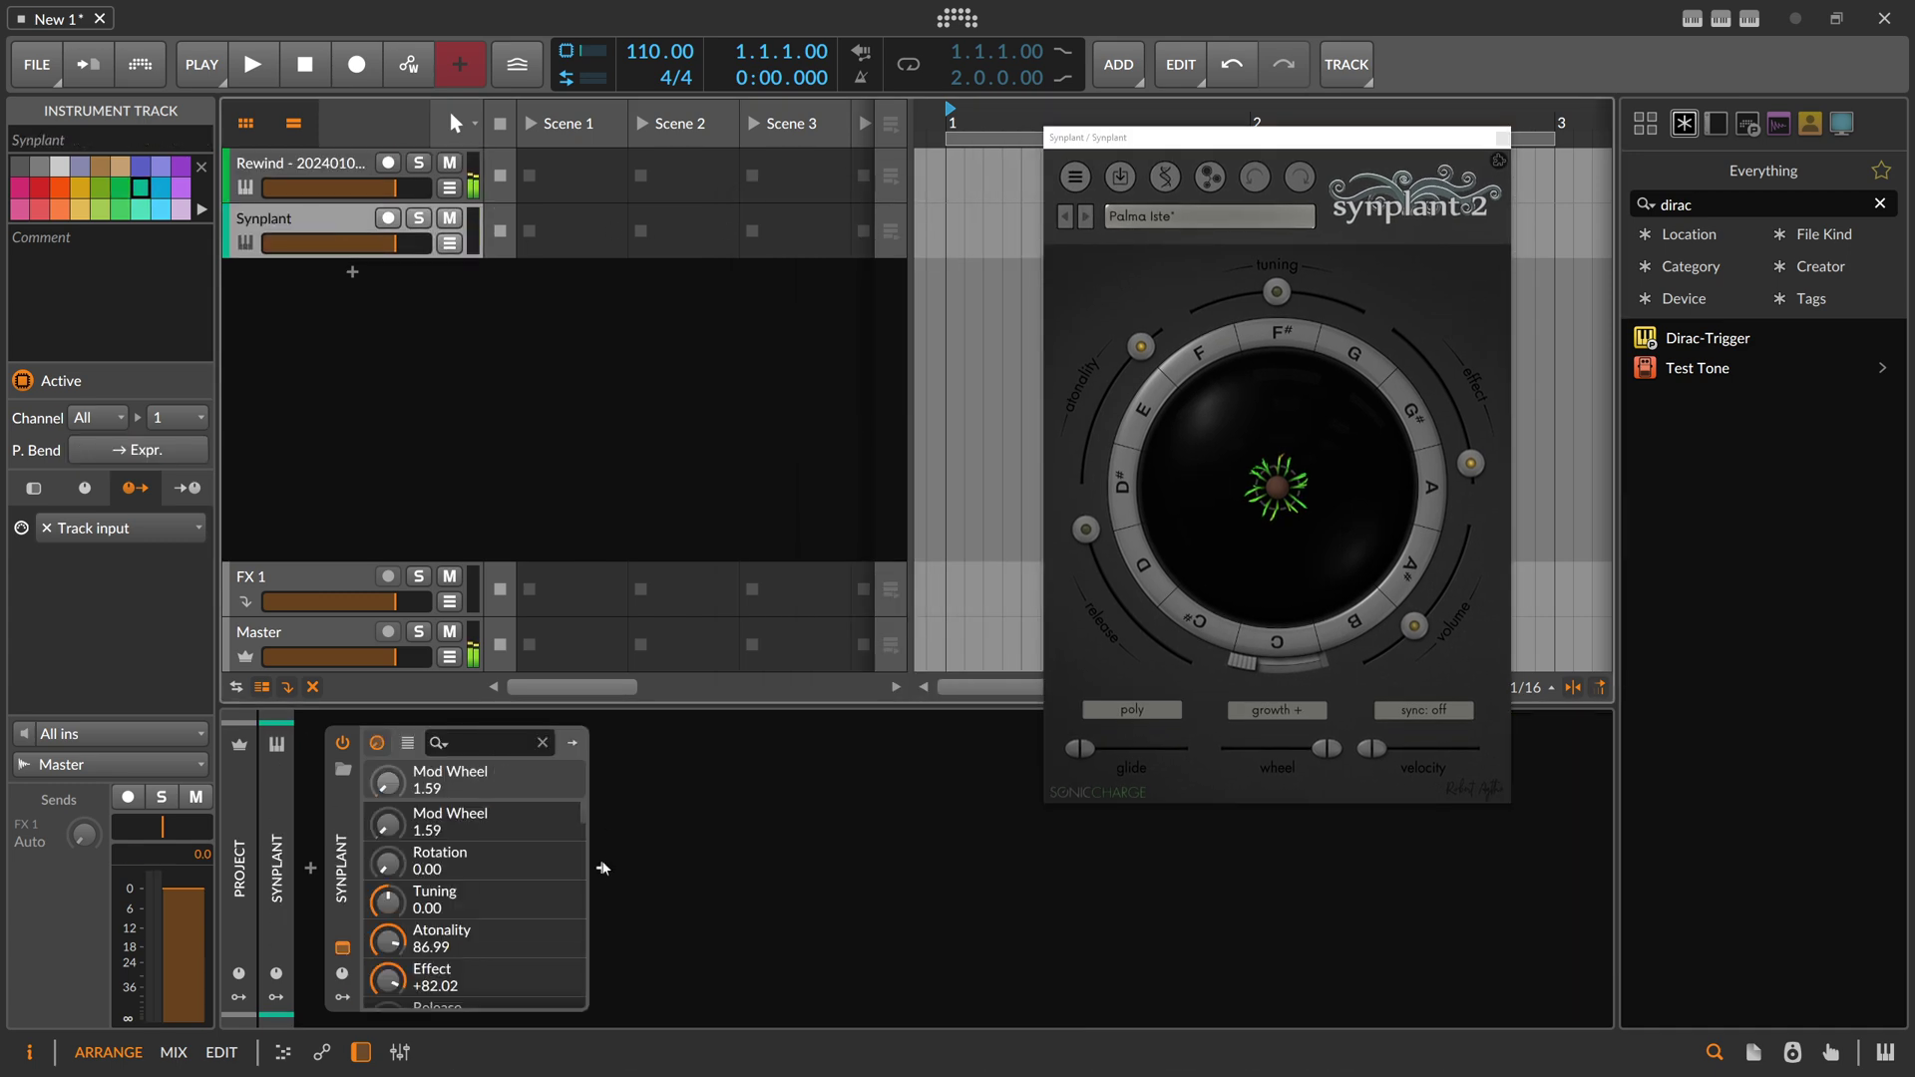
- Add Rewind after Synplant, insert PITCHMAP COLORS between them, and tidy up their plug-in windows
left_click(602, 868)
type("rewind")
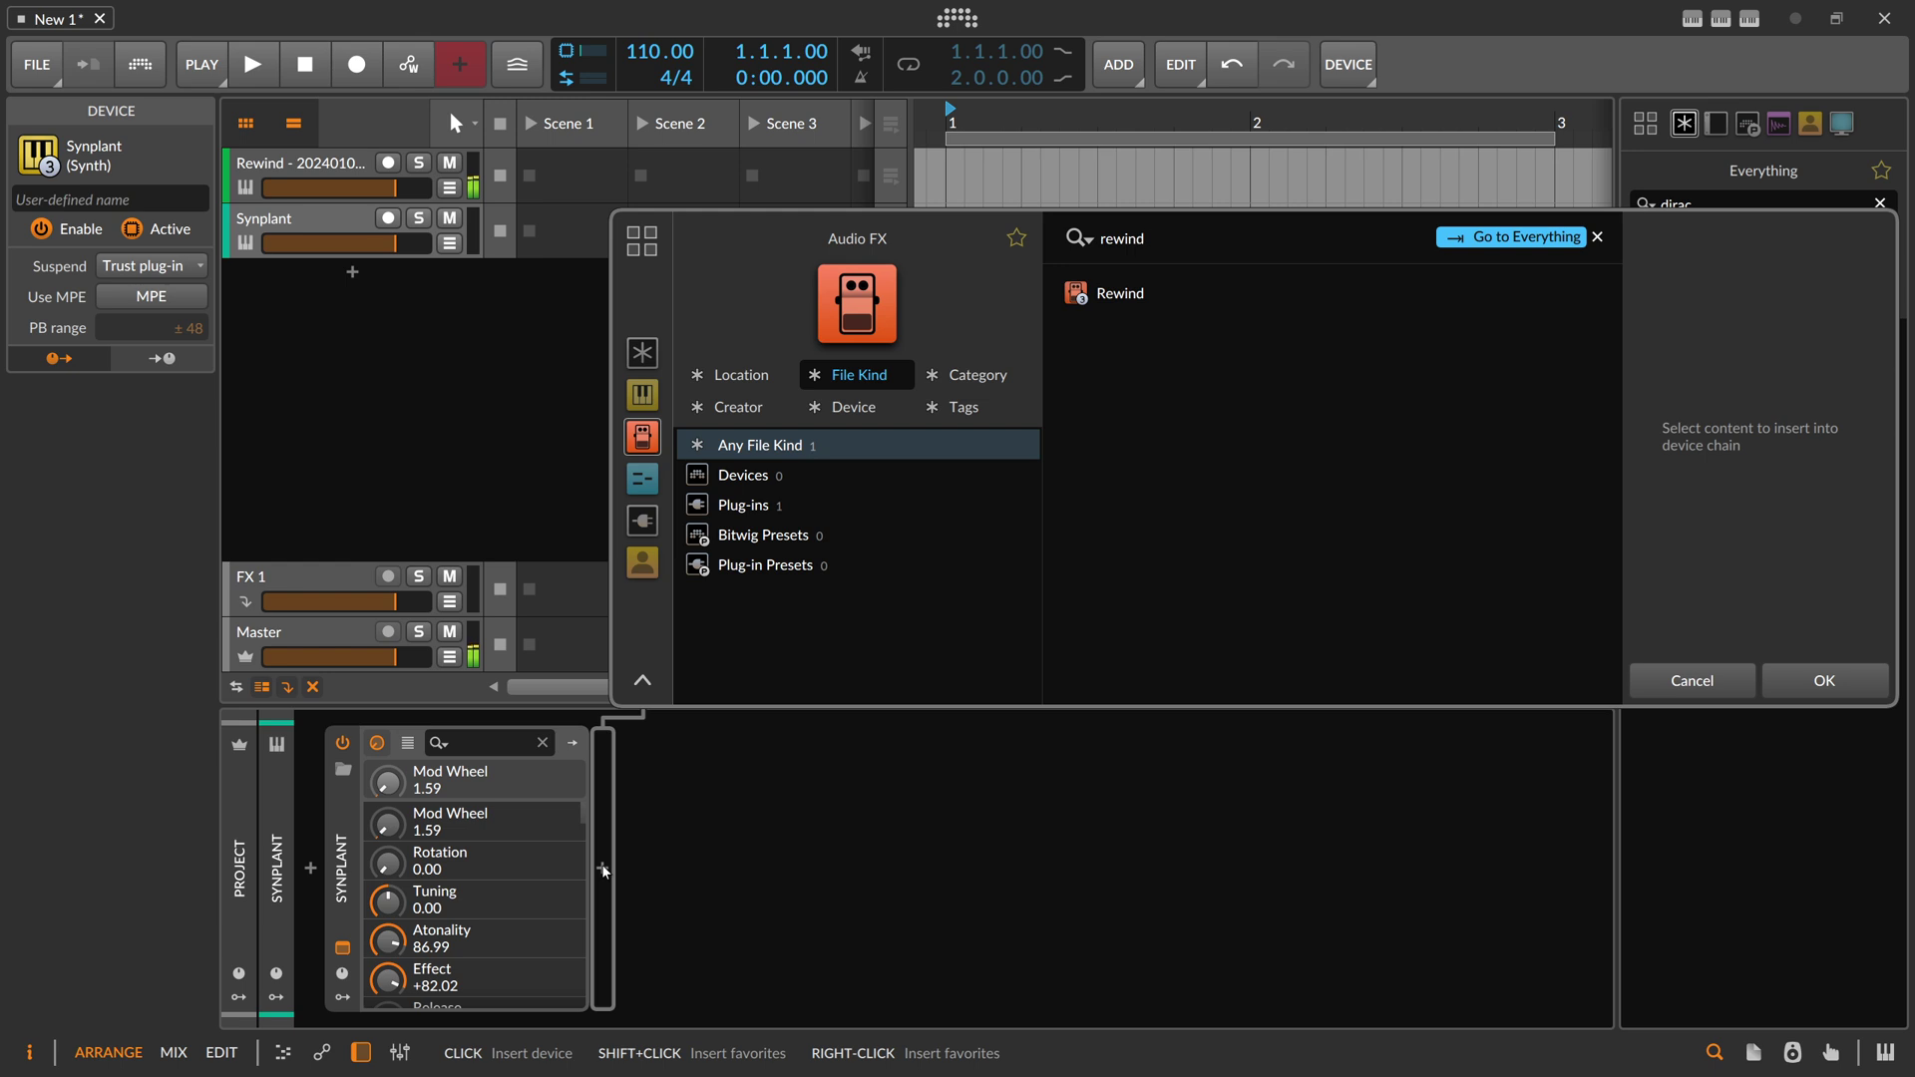
key("Return")
left_click(601, 866)
type("pitch")
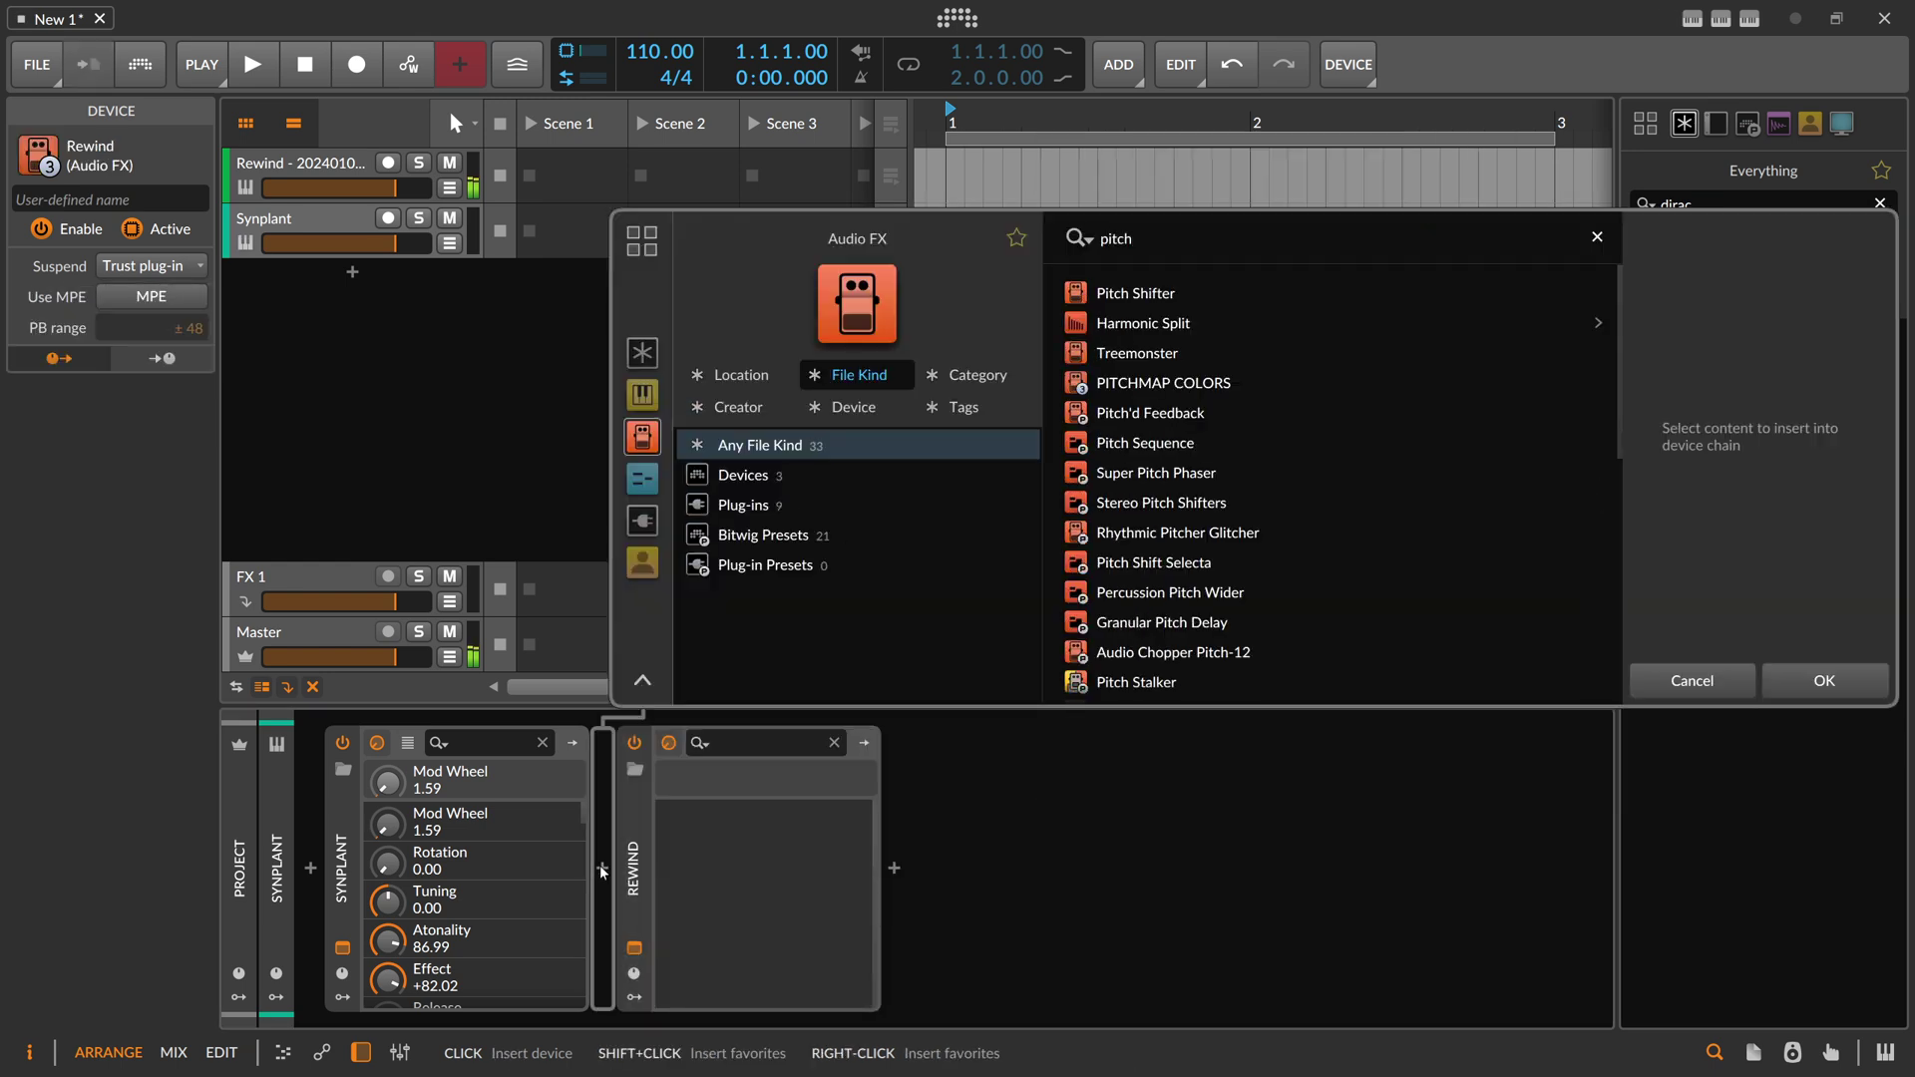
double_click(1176, 383)
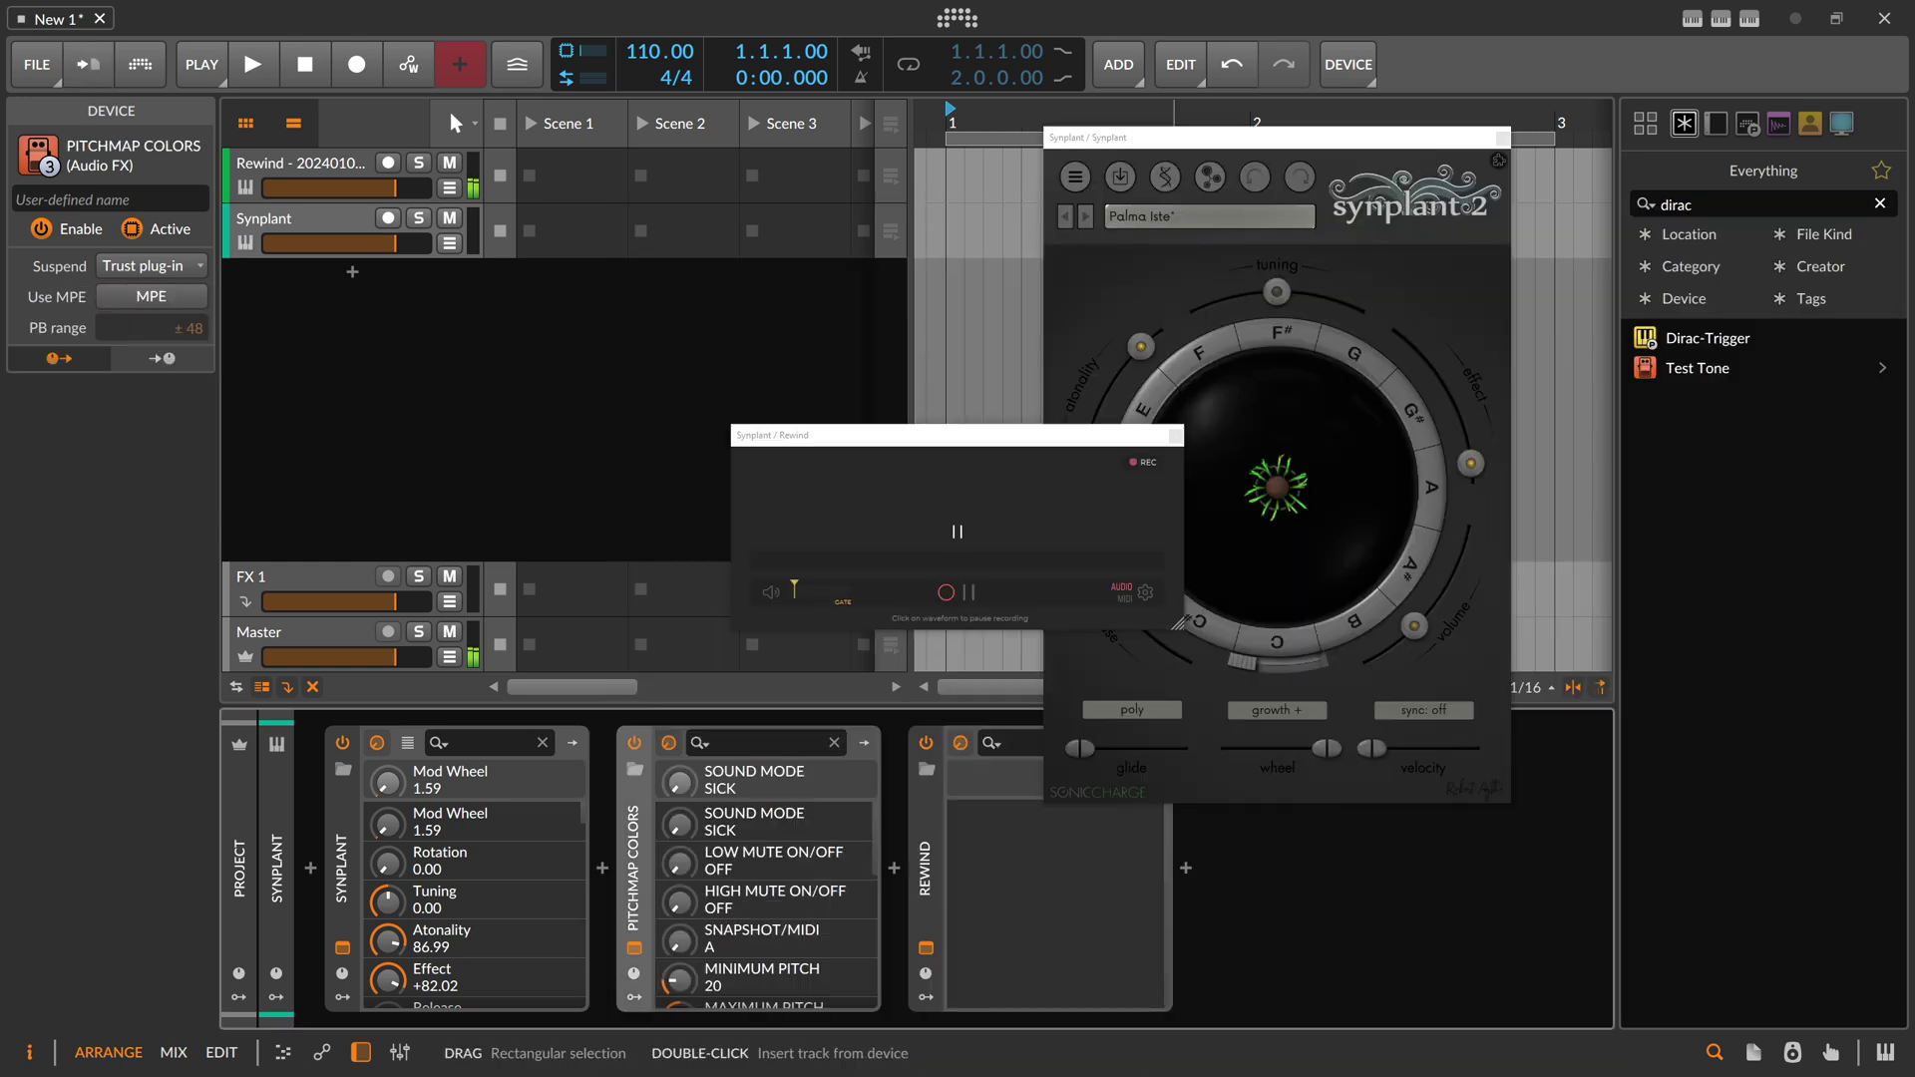
left_click_drag(954, 531, 1089, 521)
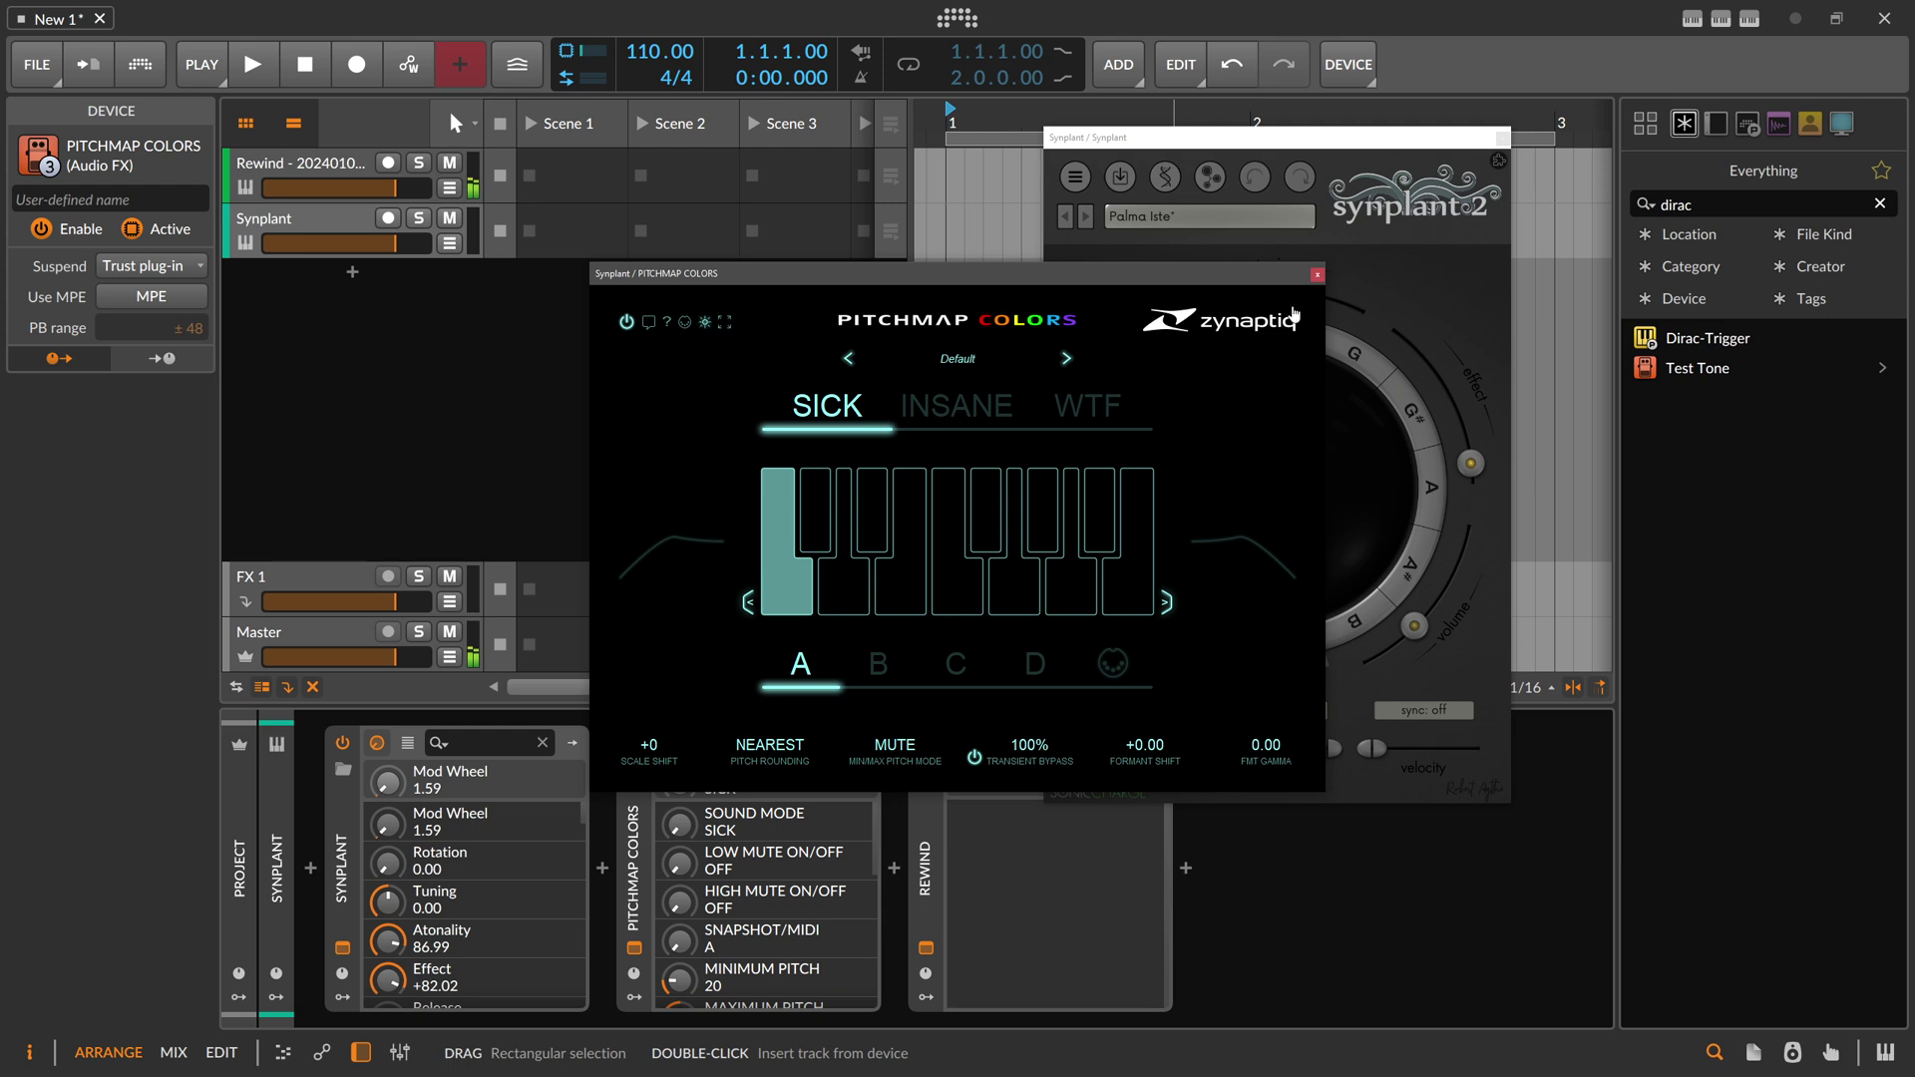
left_click(1316, 276)
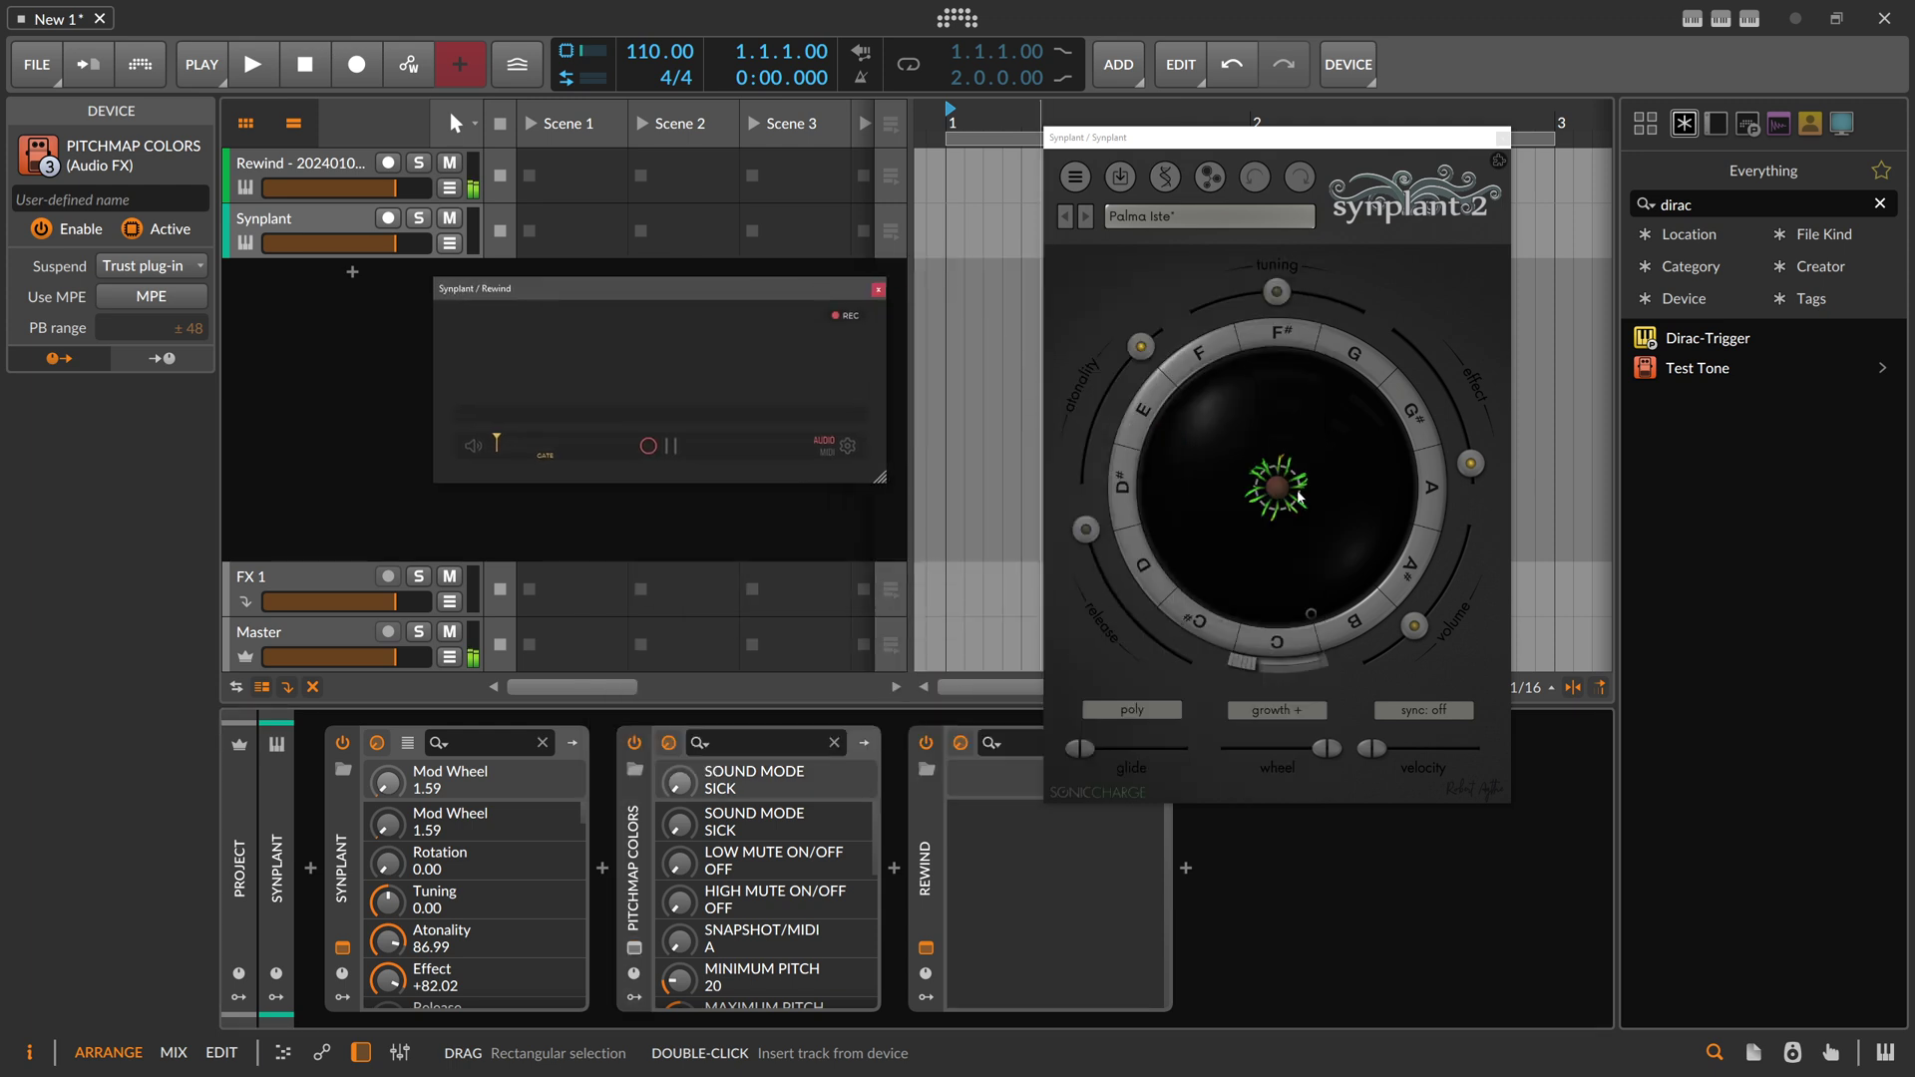
- Arm the Synplant track, grow a new random patch from the seed, and capture its sound in Rewind
left_click(1277, 487)
left_click(389, 218)
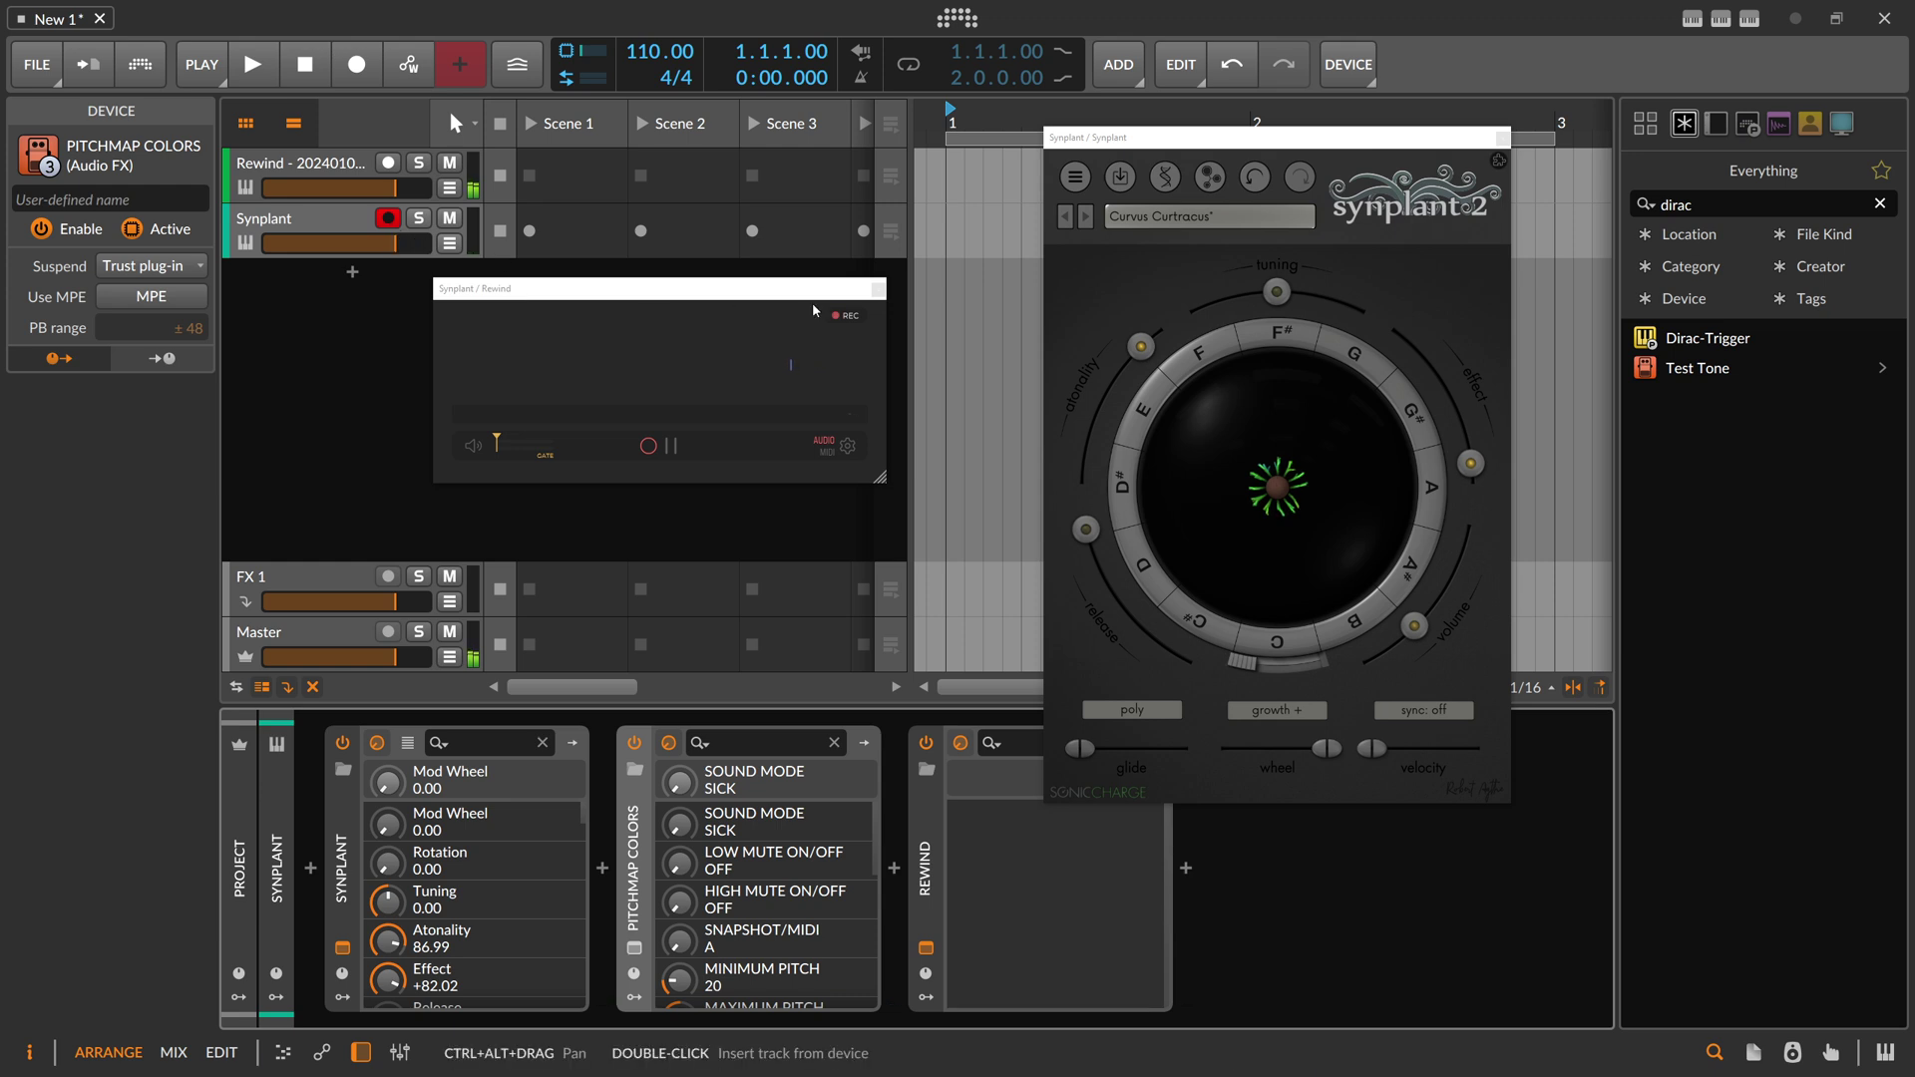
left_click_drag(1282, 514, 1294, 562)
left_click(785, 383)
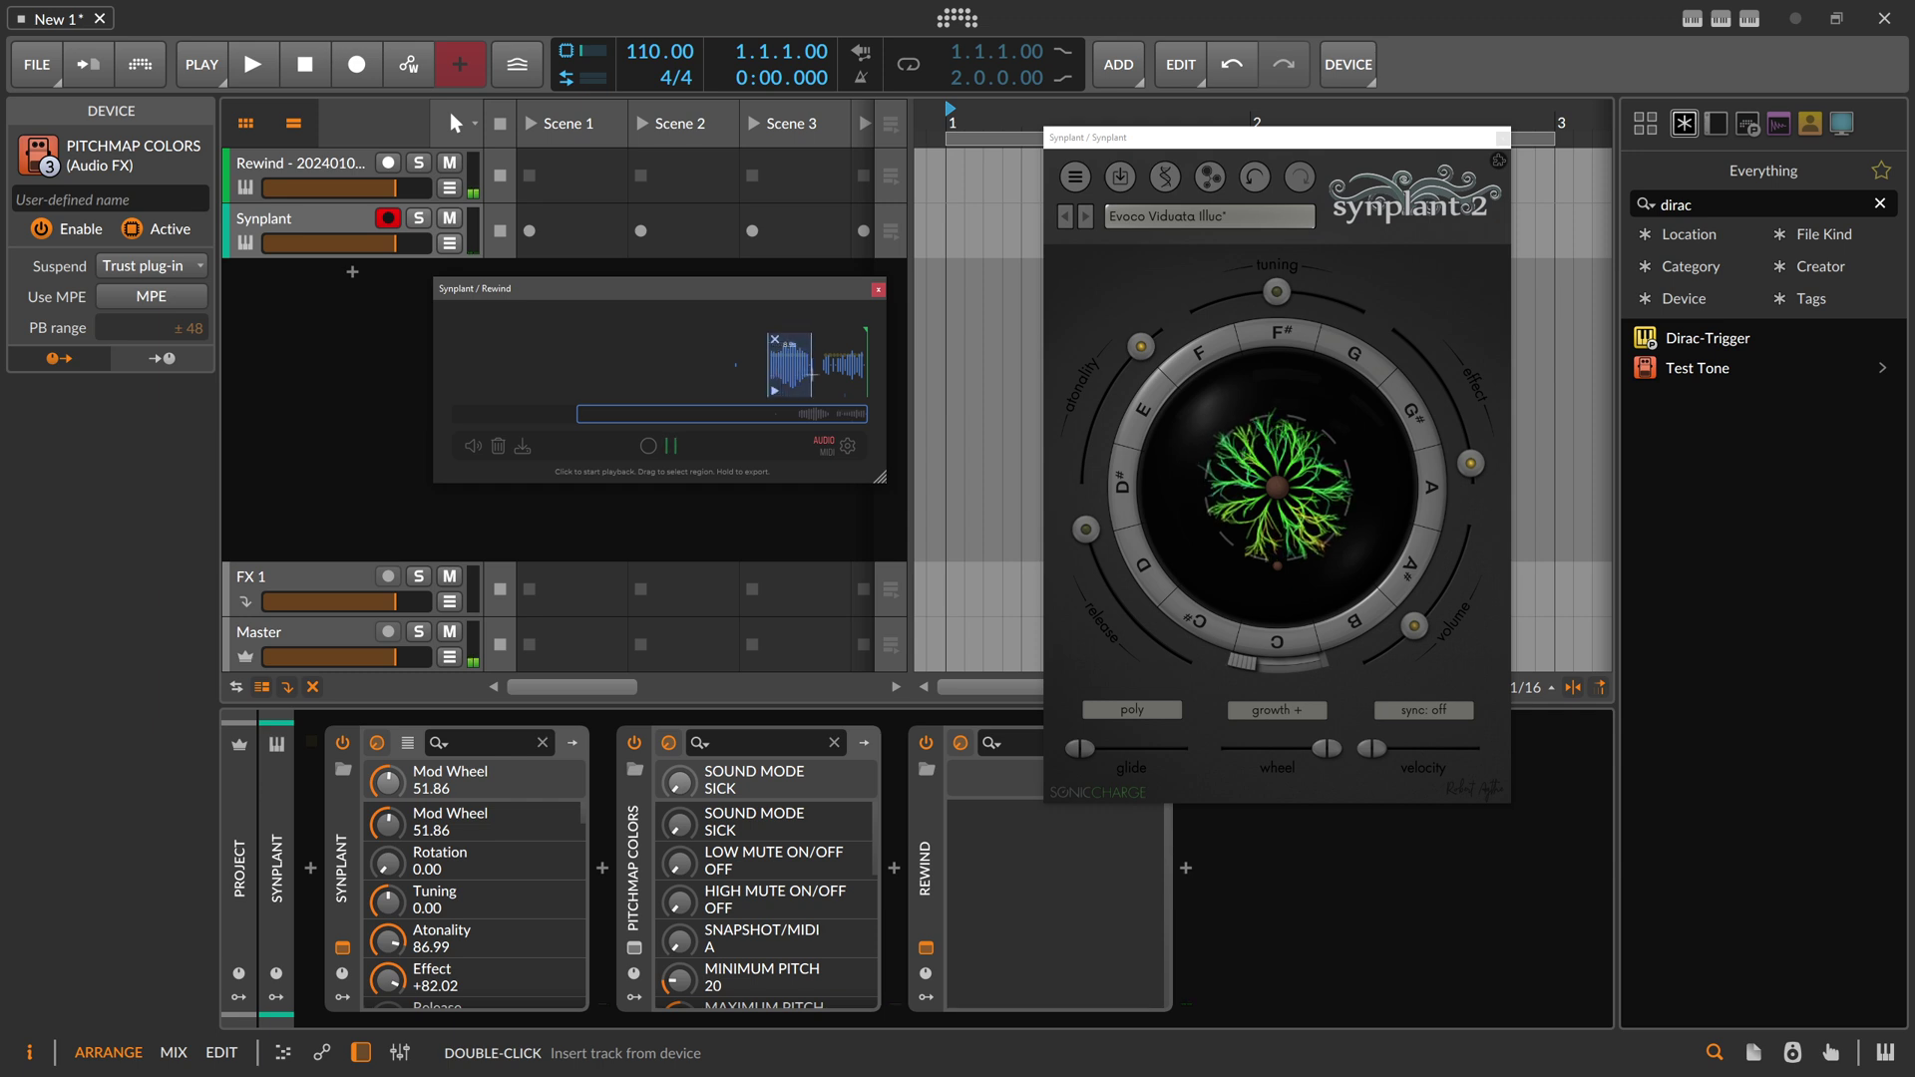
- Replace the Sampler's sample with the region selected in Rewind and set its play end to 7.88 s
left_click_drag(768, 369, 397, 211)
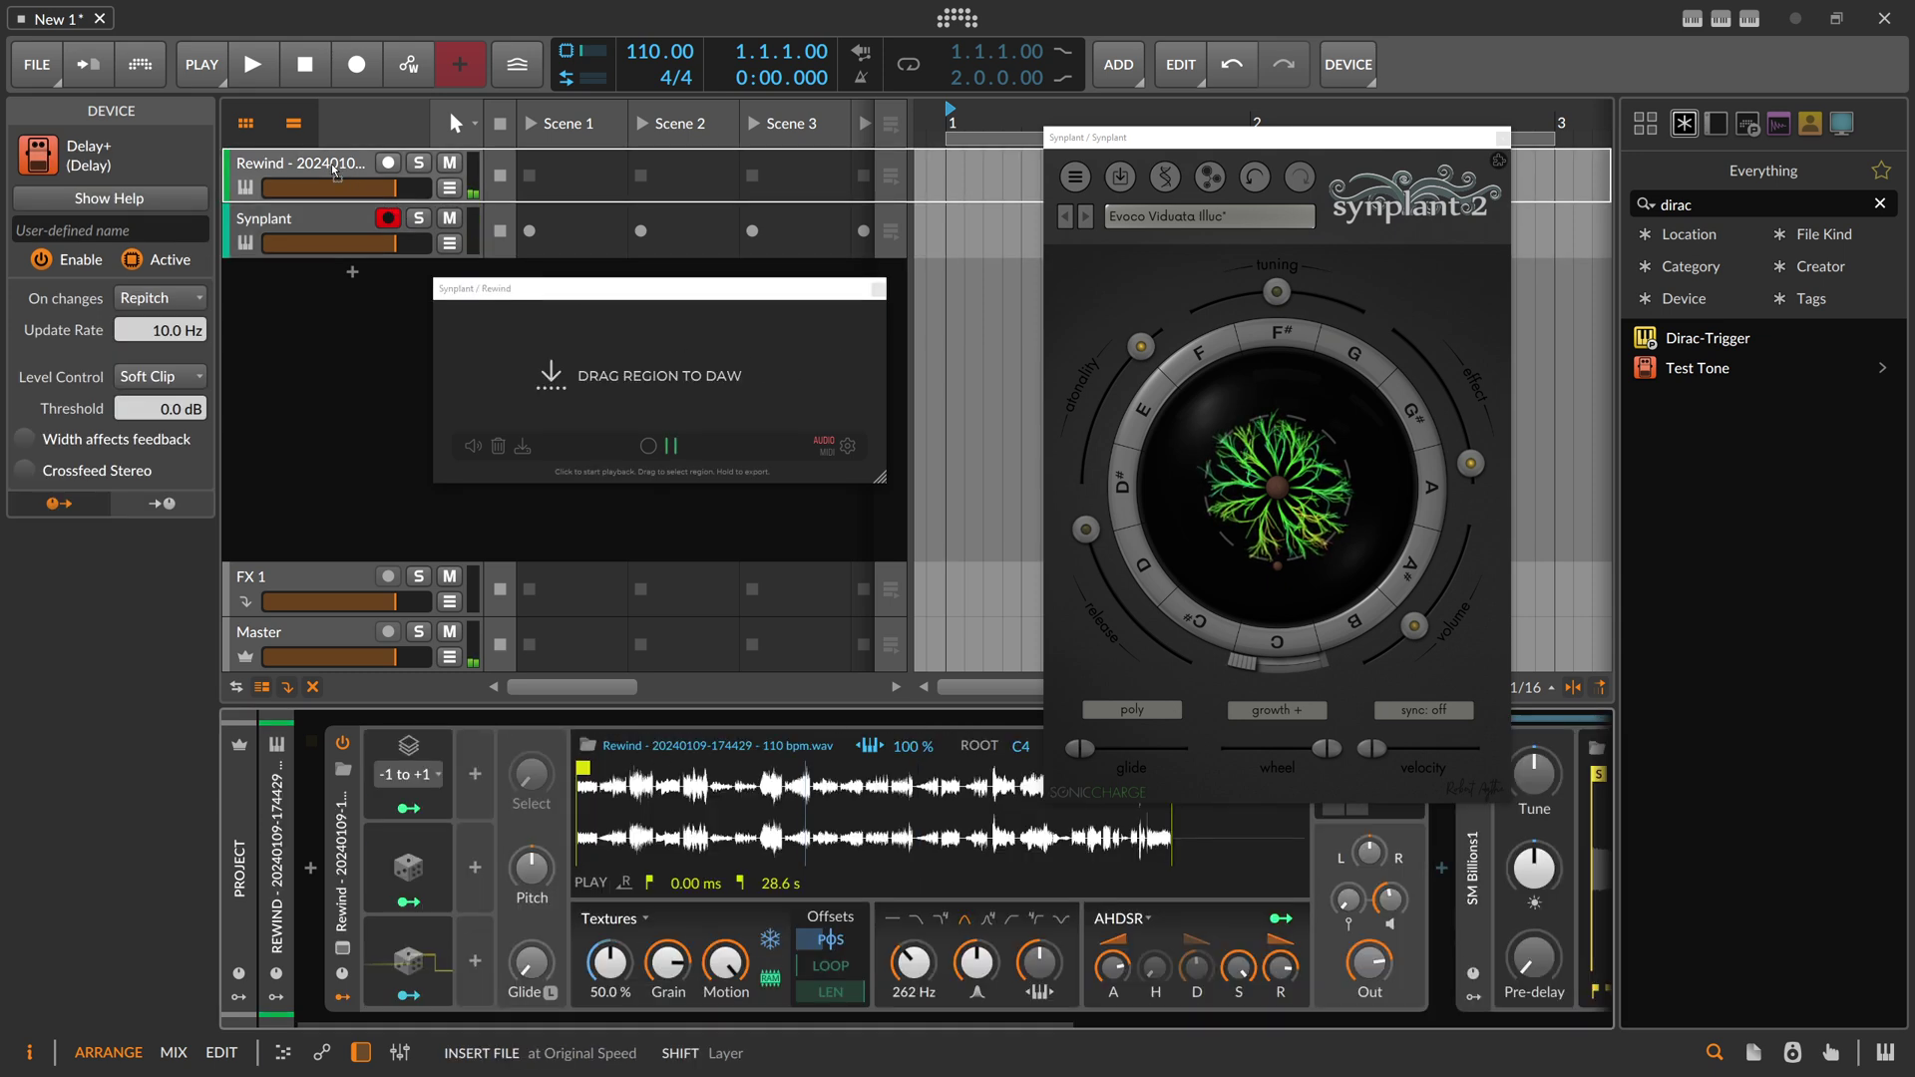
left_click_drag(766, 790, 768, 791)
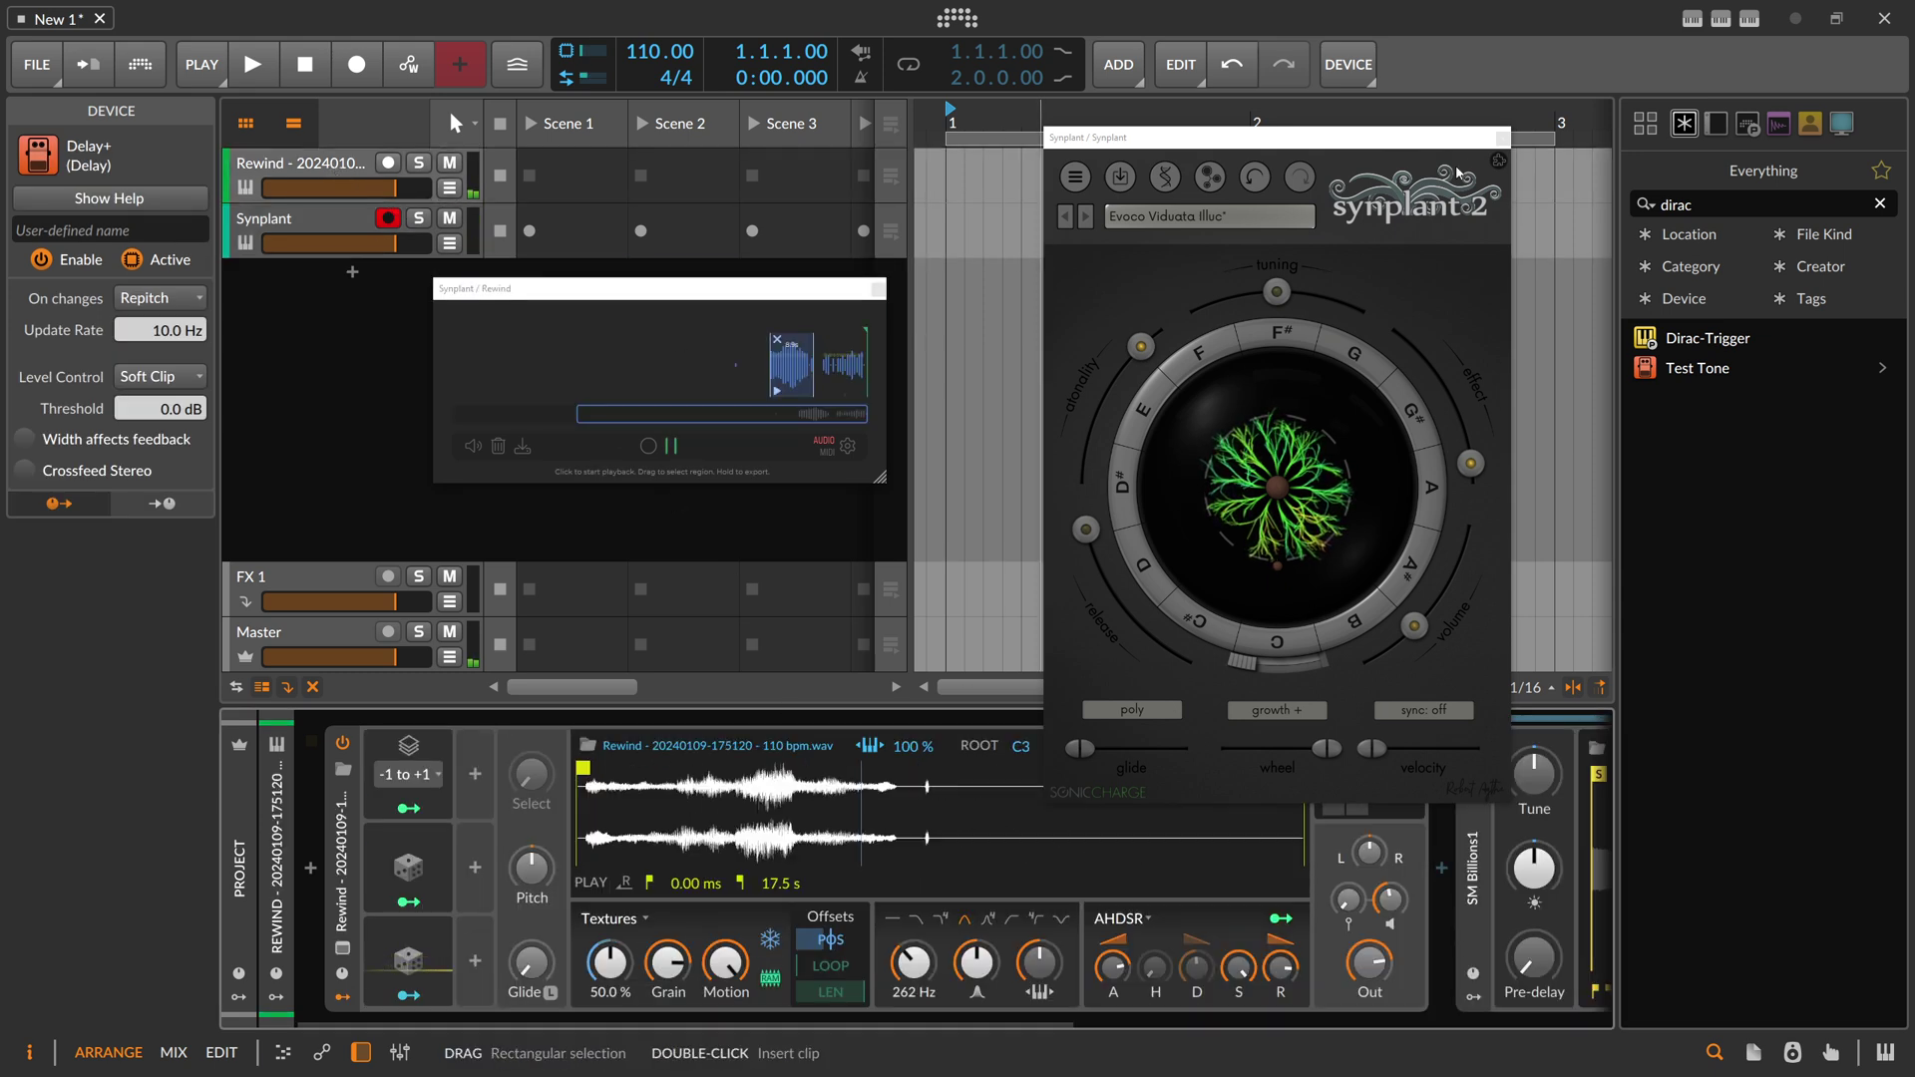
left_click(1502, 137)
left_click_drag(1304, 788, 907, 784)
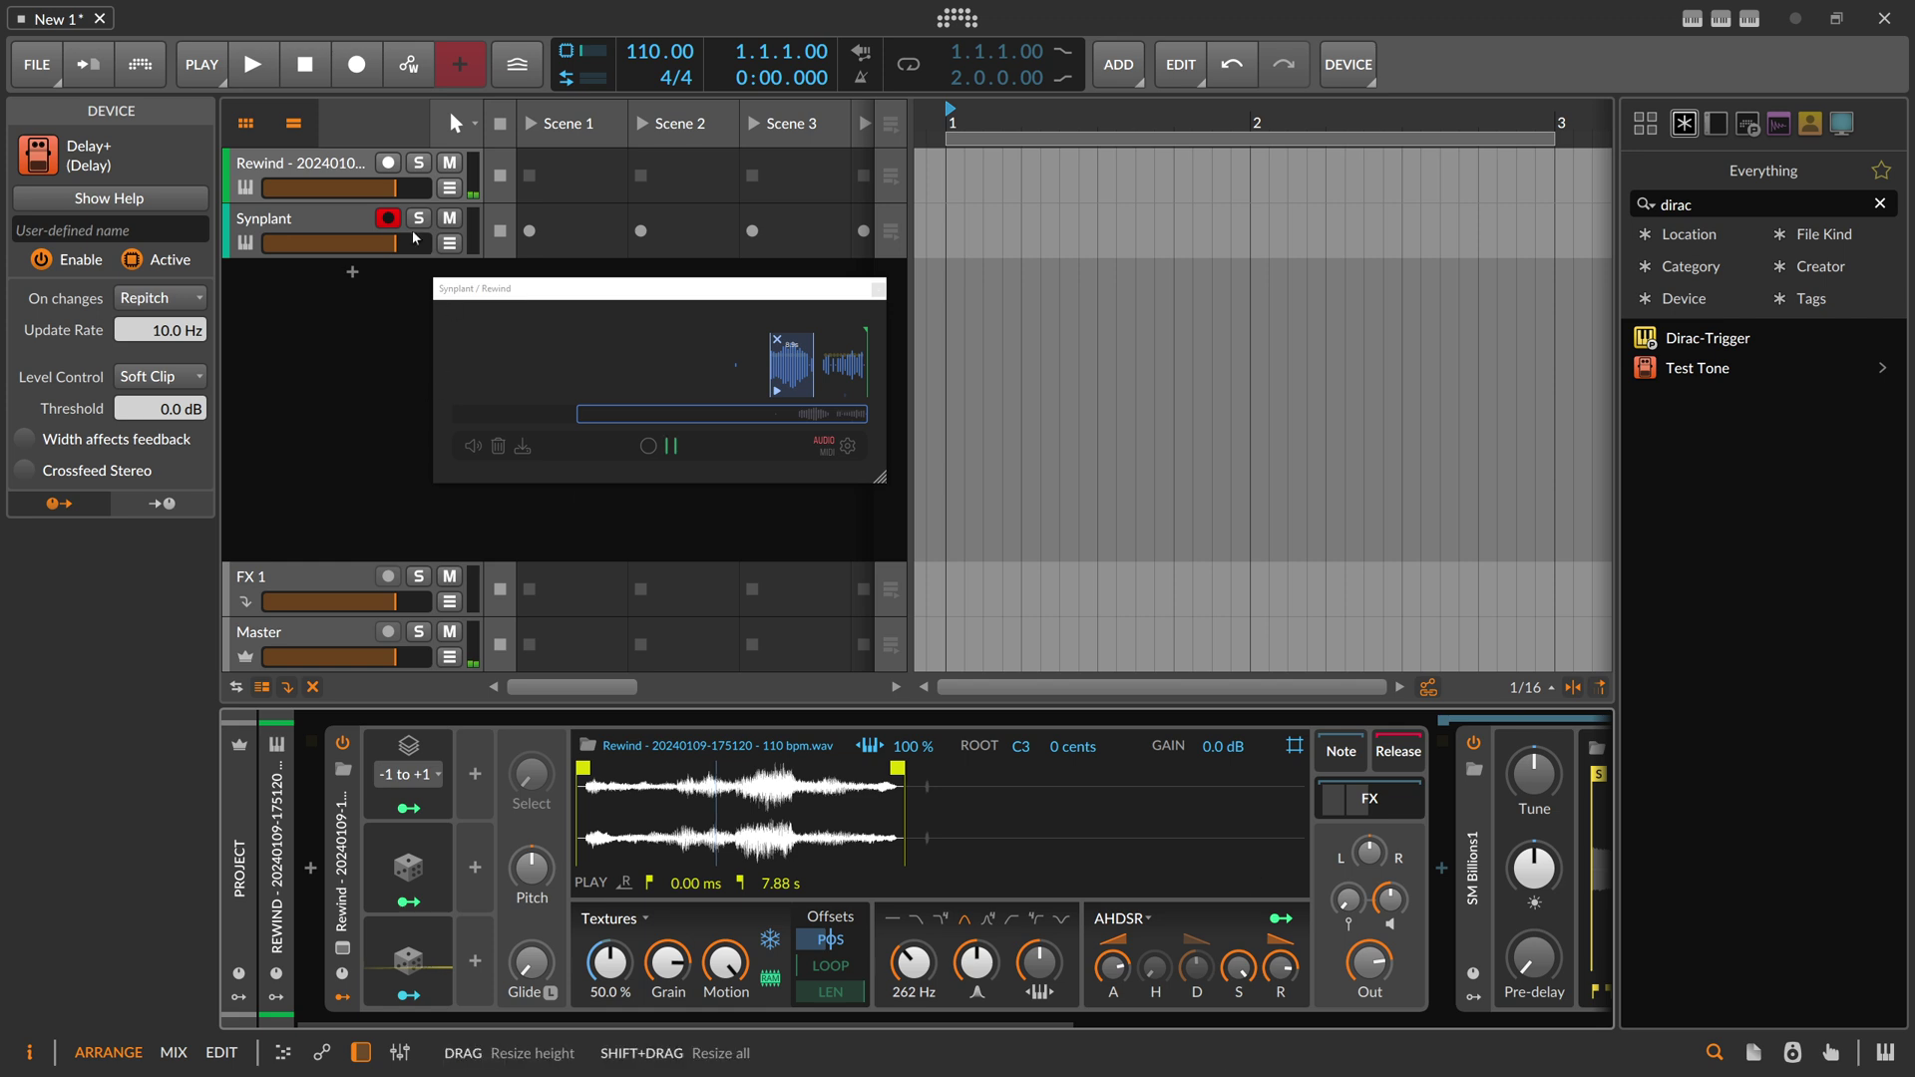
- Arm the Sampler track and lower the play position to about 16.9%
left_click(388, 162)
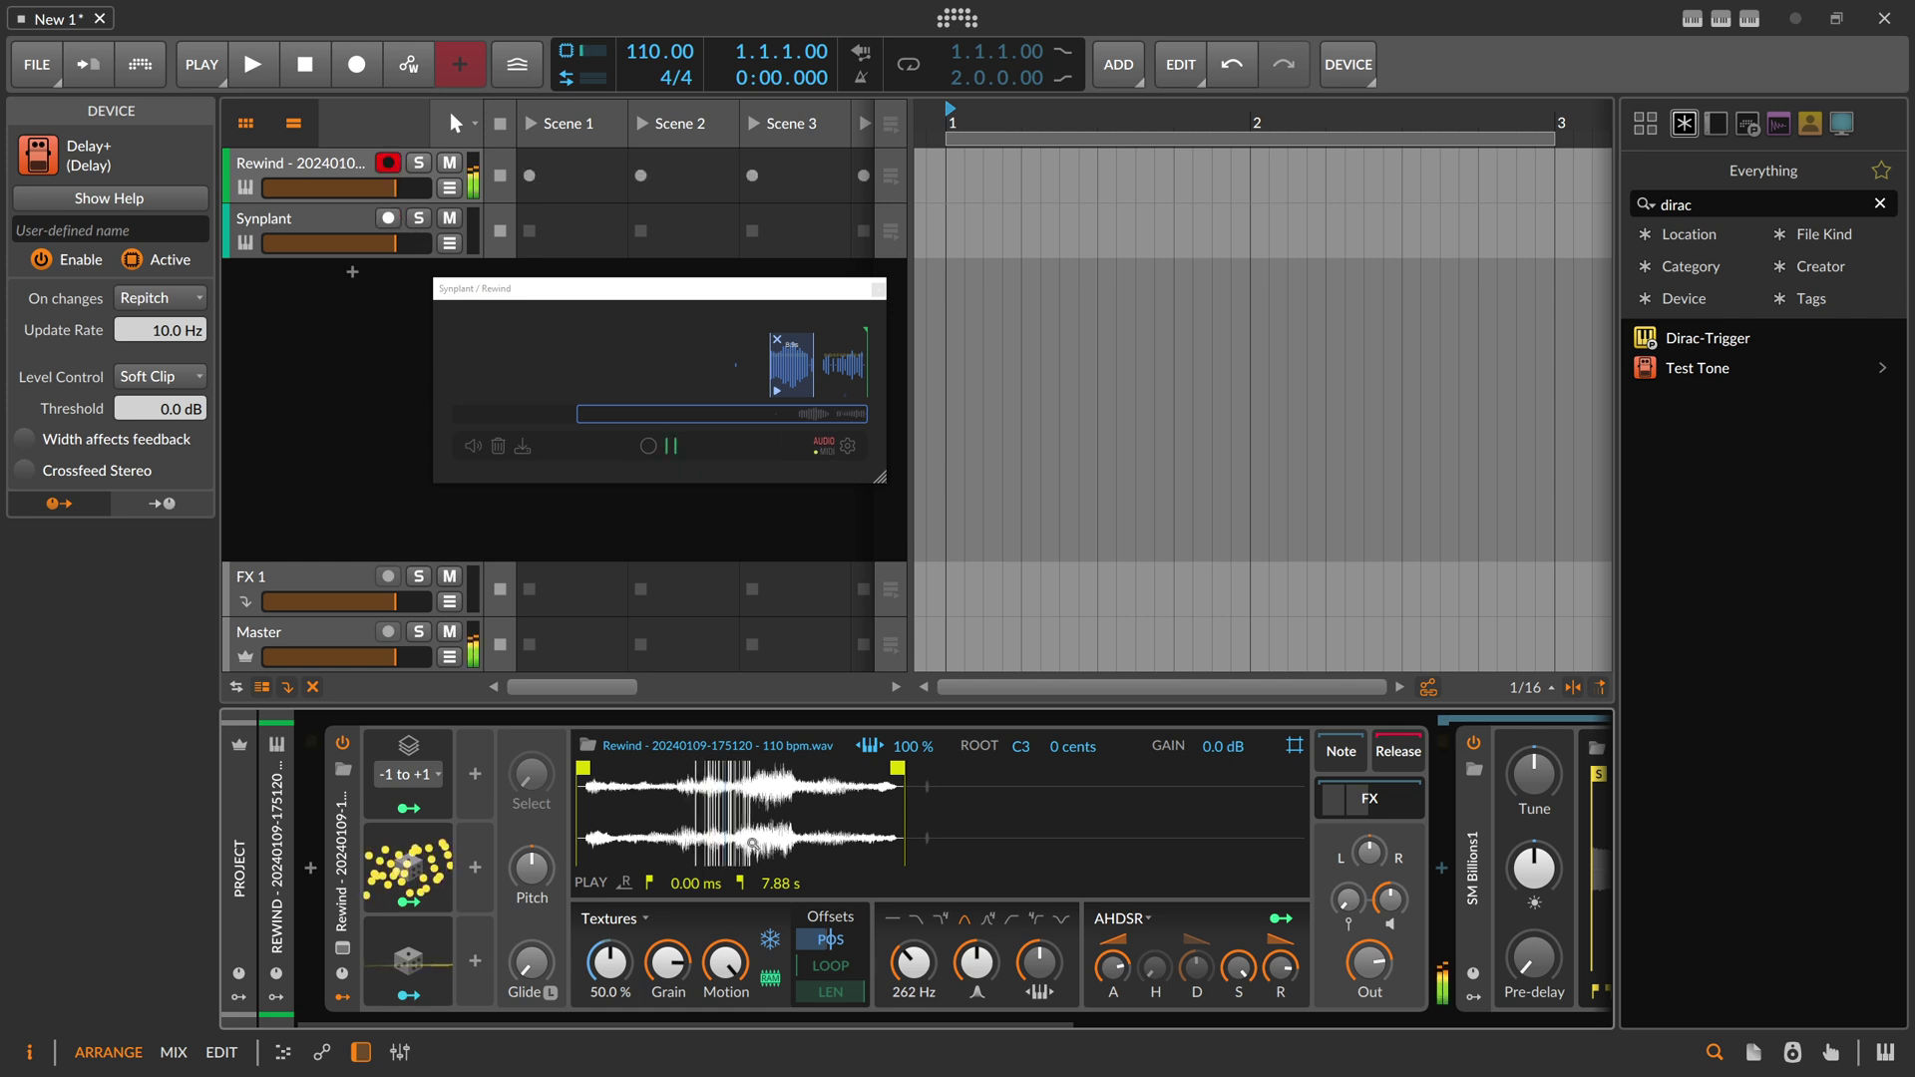
mouse_move(437, 901)
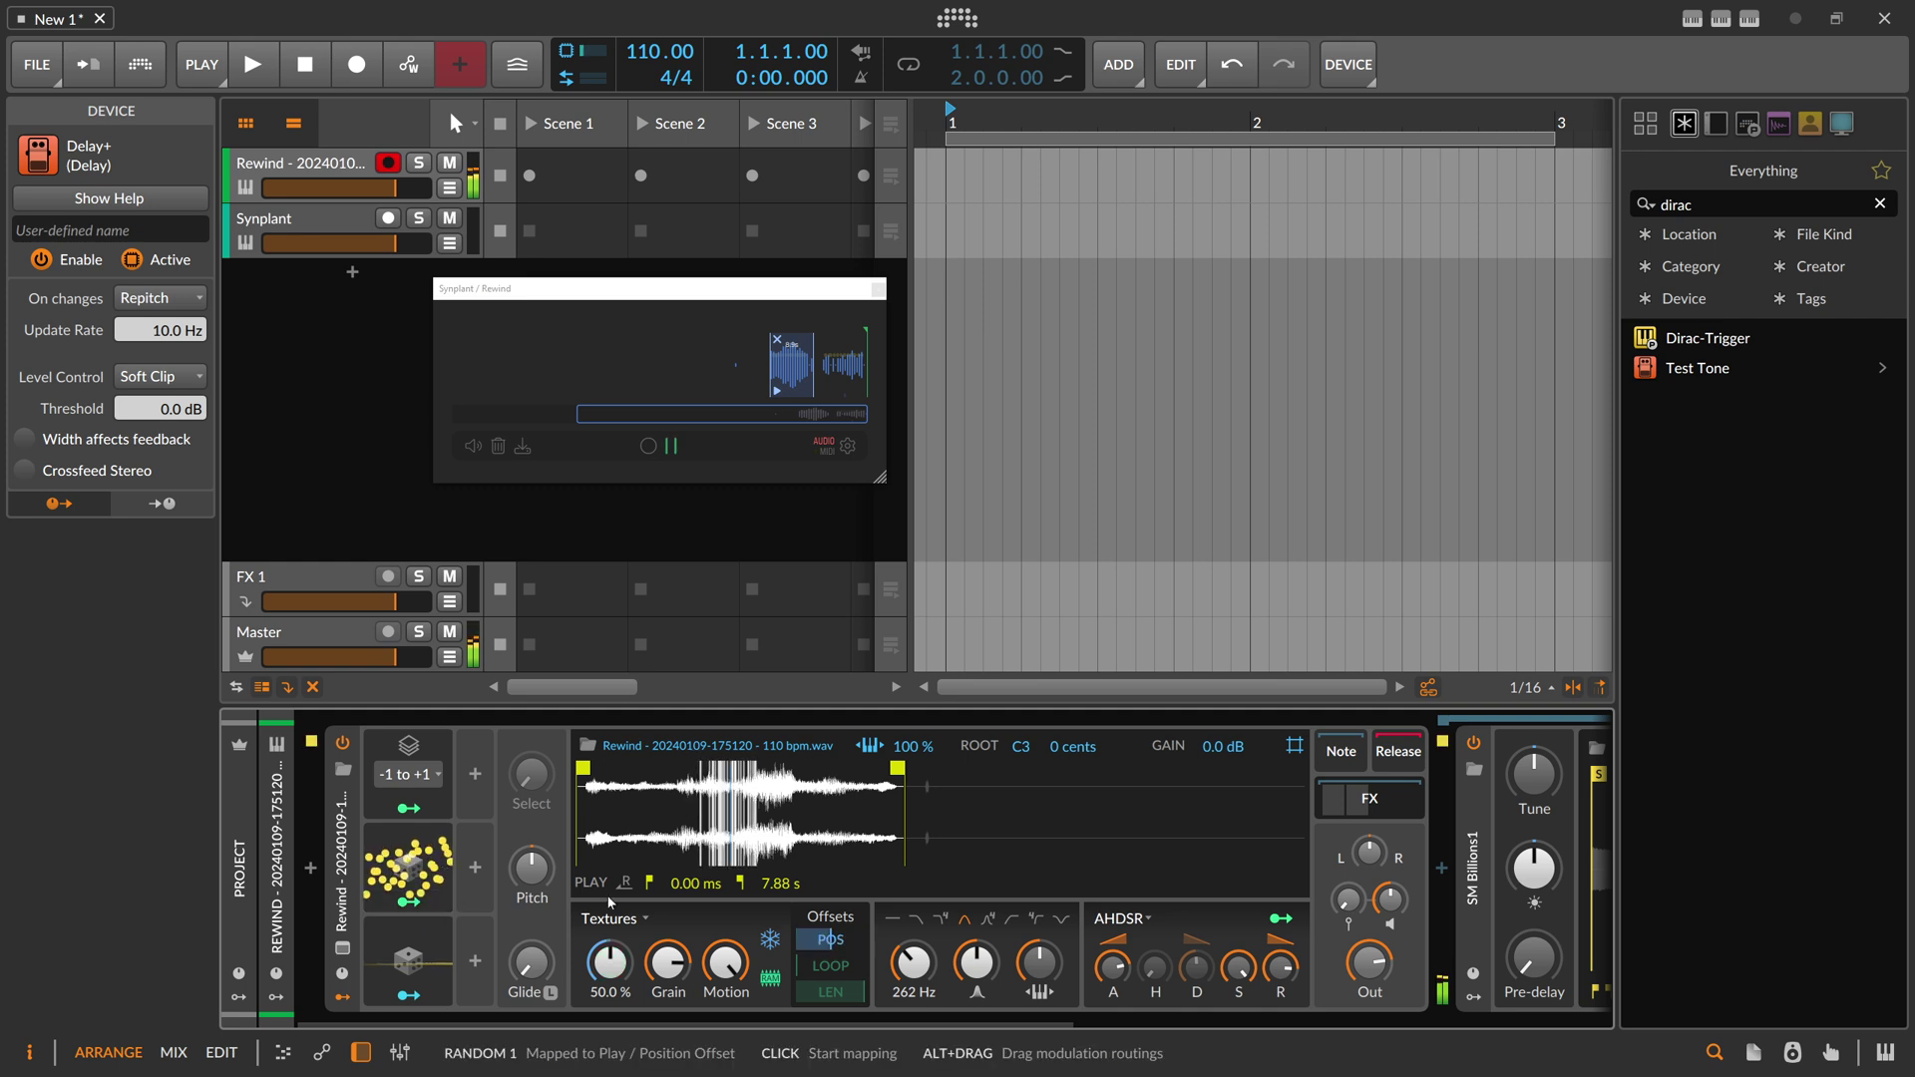
left_click_drag(1389, 899, 1389, 927)
left_click_drag(609, 961, 609, 998)
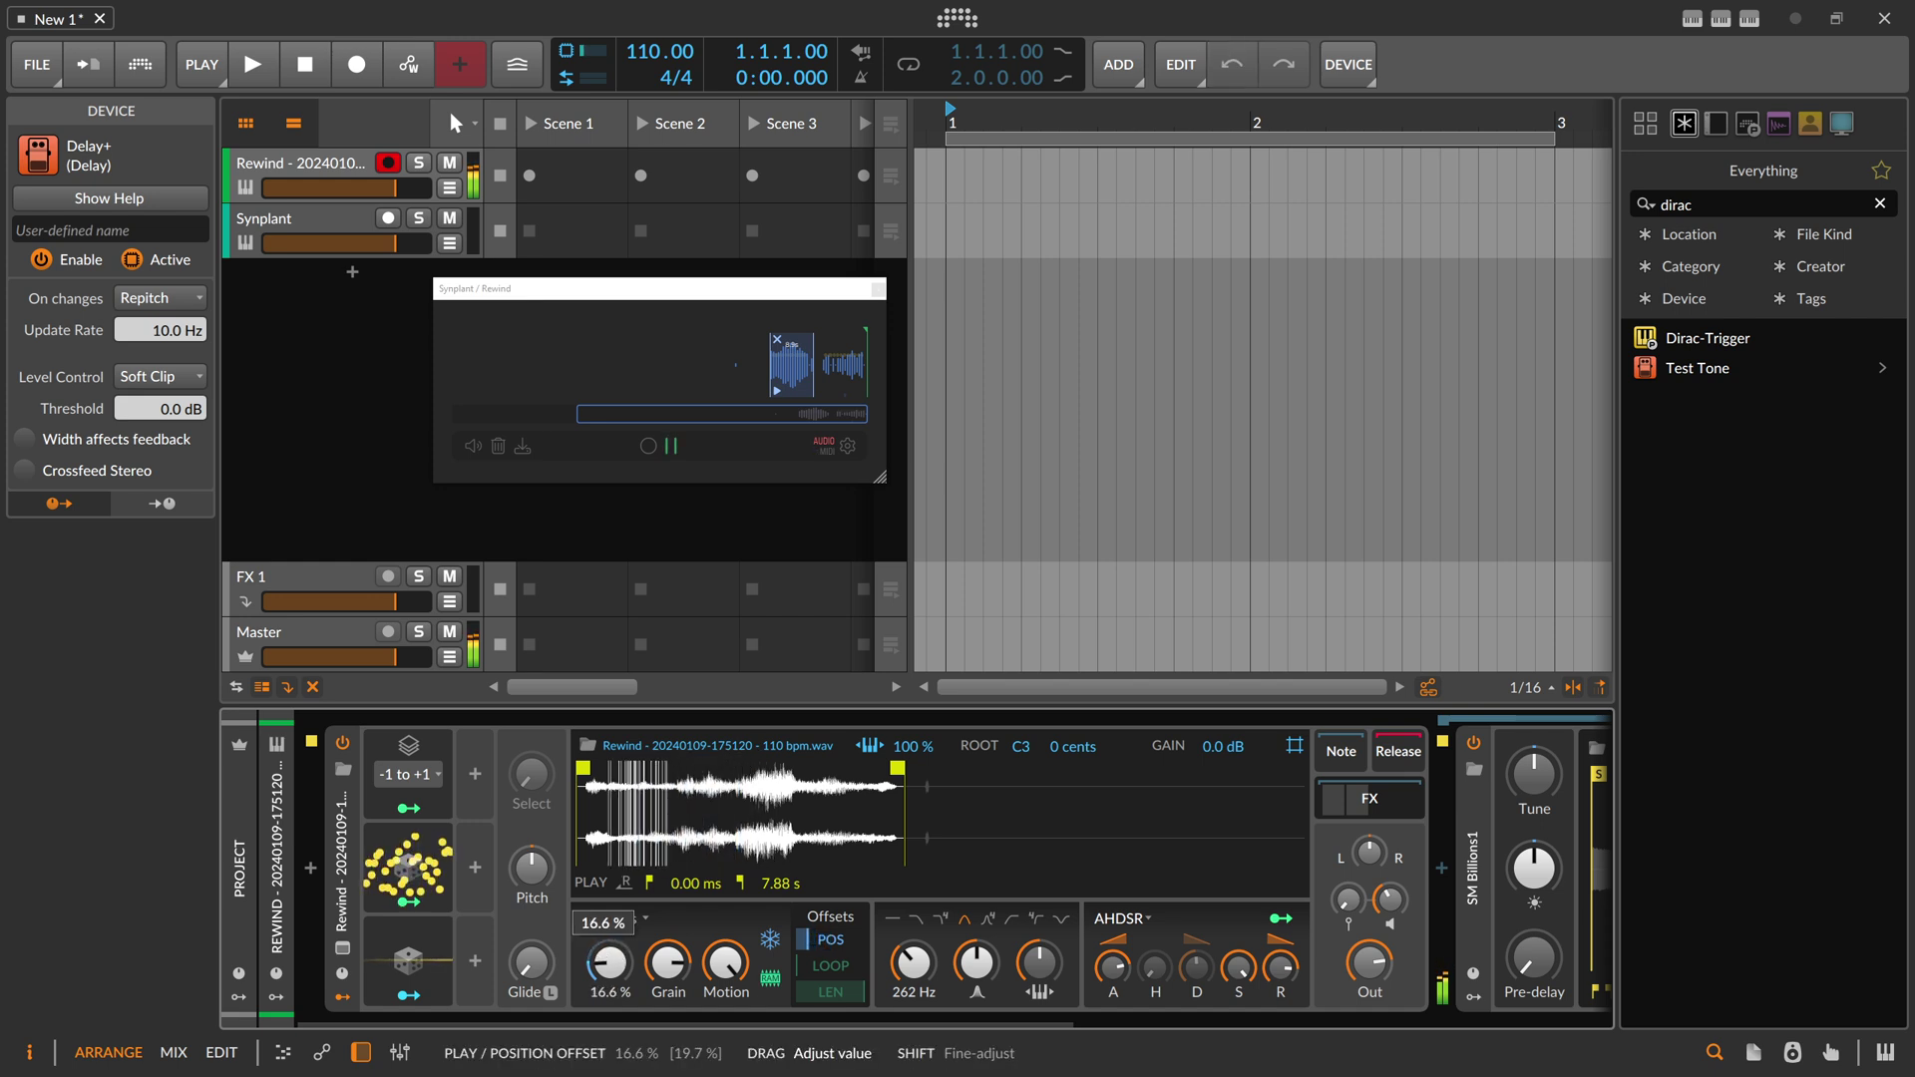
left_click_drag(609, 997, 609, 1001)
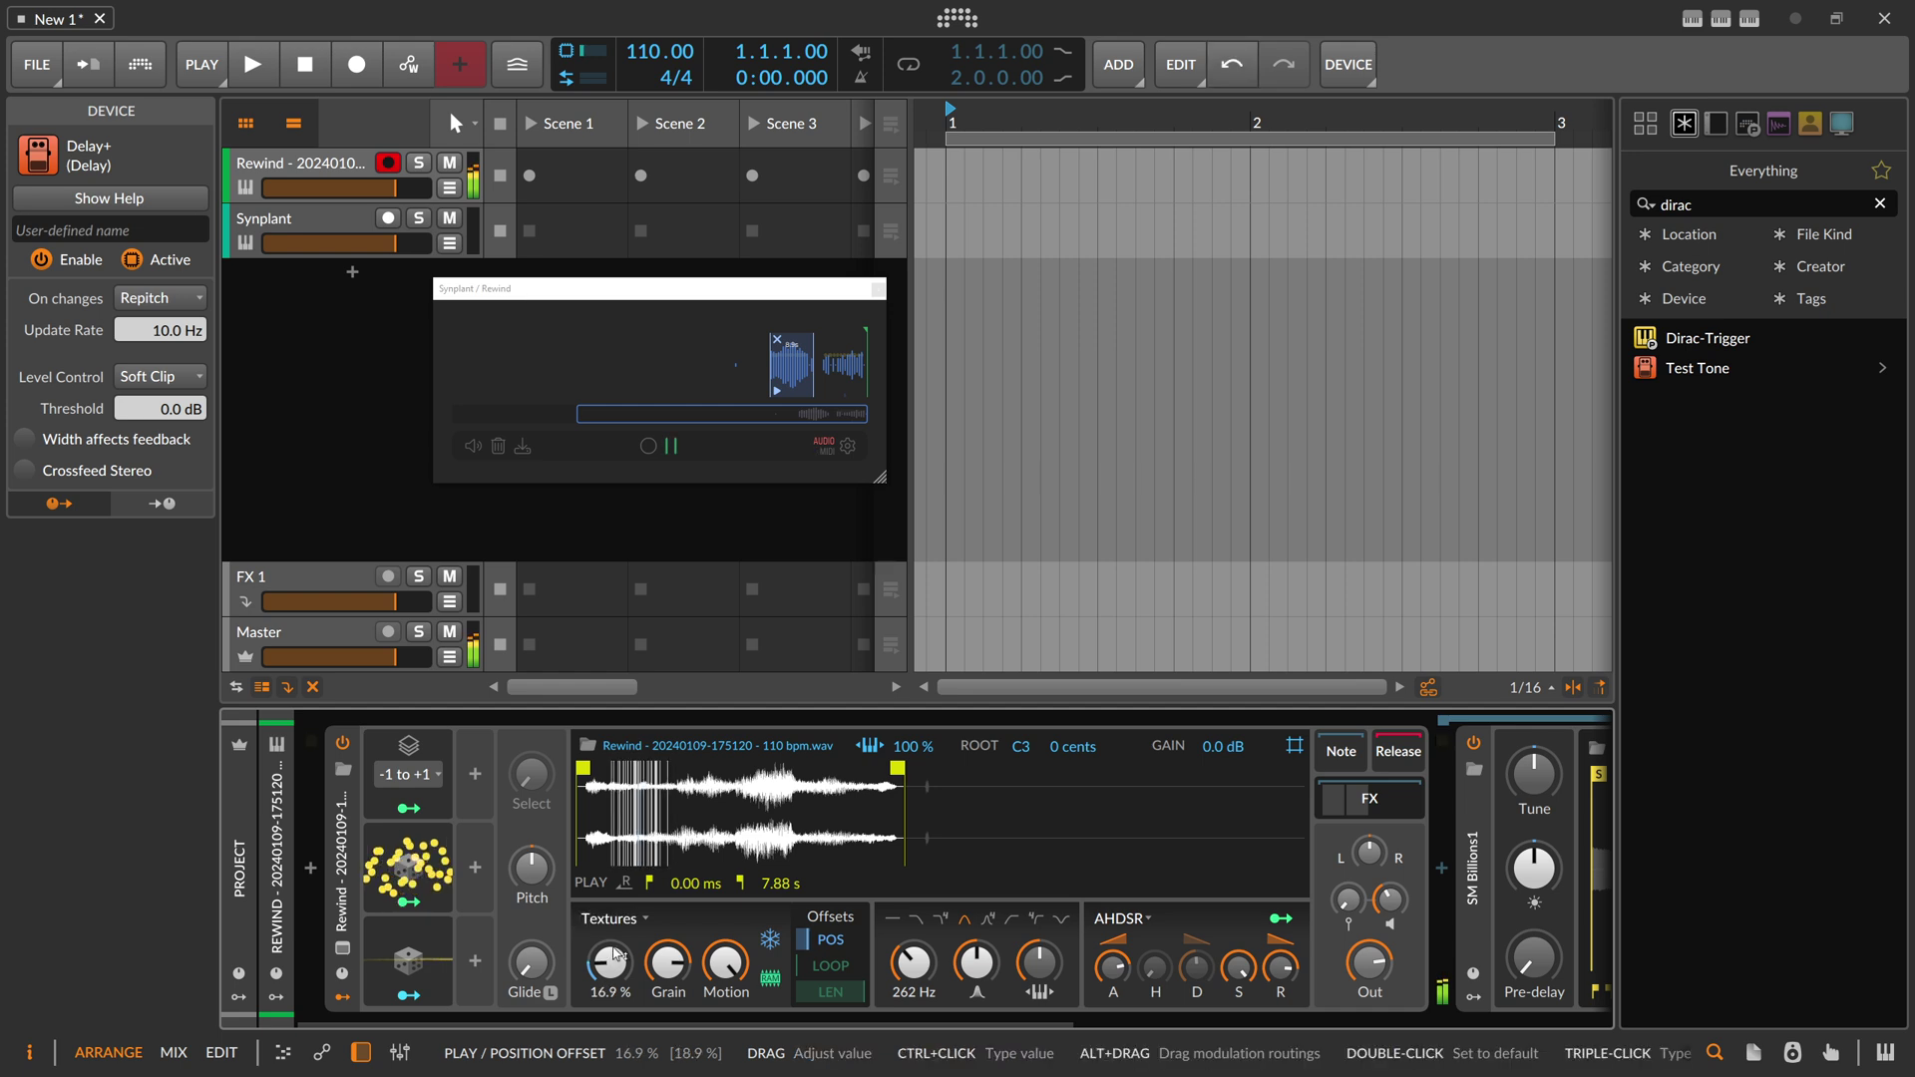
- Set the Sampler's sample gain to -1.0 dB, its voice gain to about -3.7 dB, and its play position to about 27.1%
left_click_drag(1221, 746, 1222, 753)
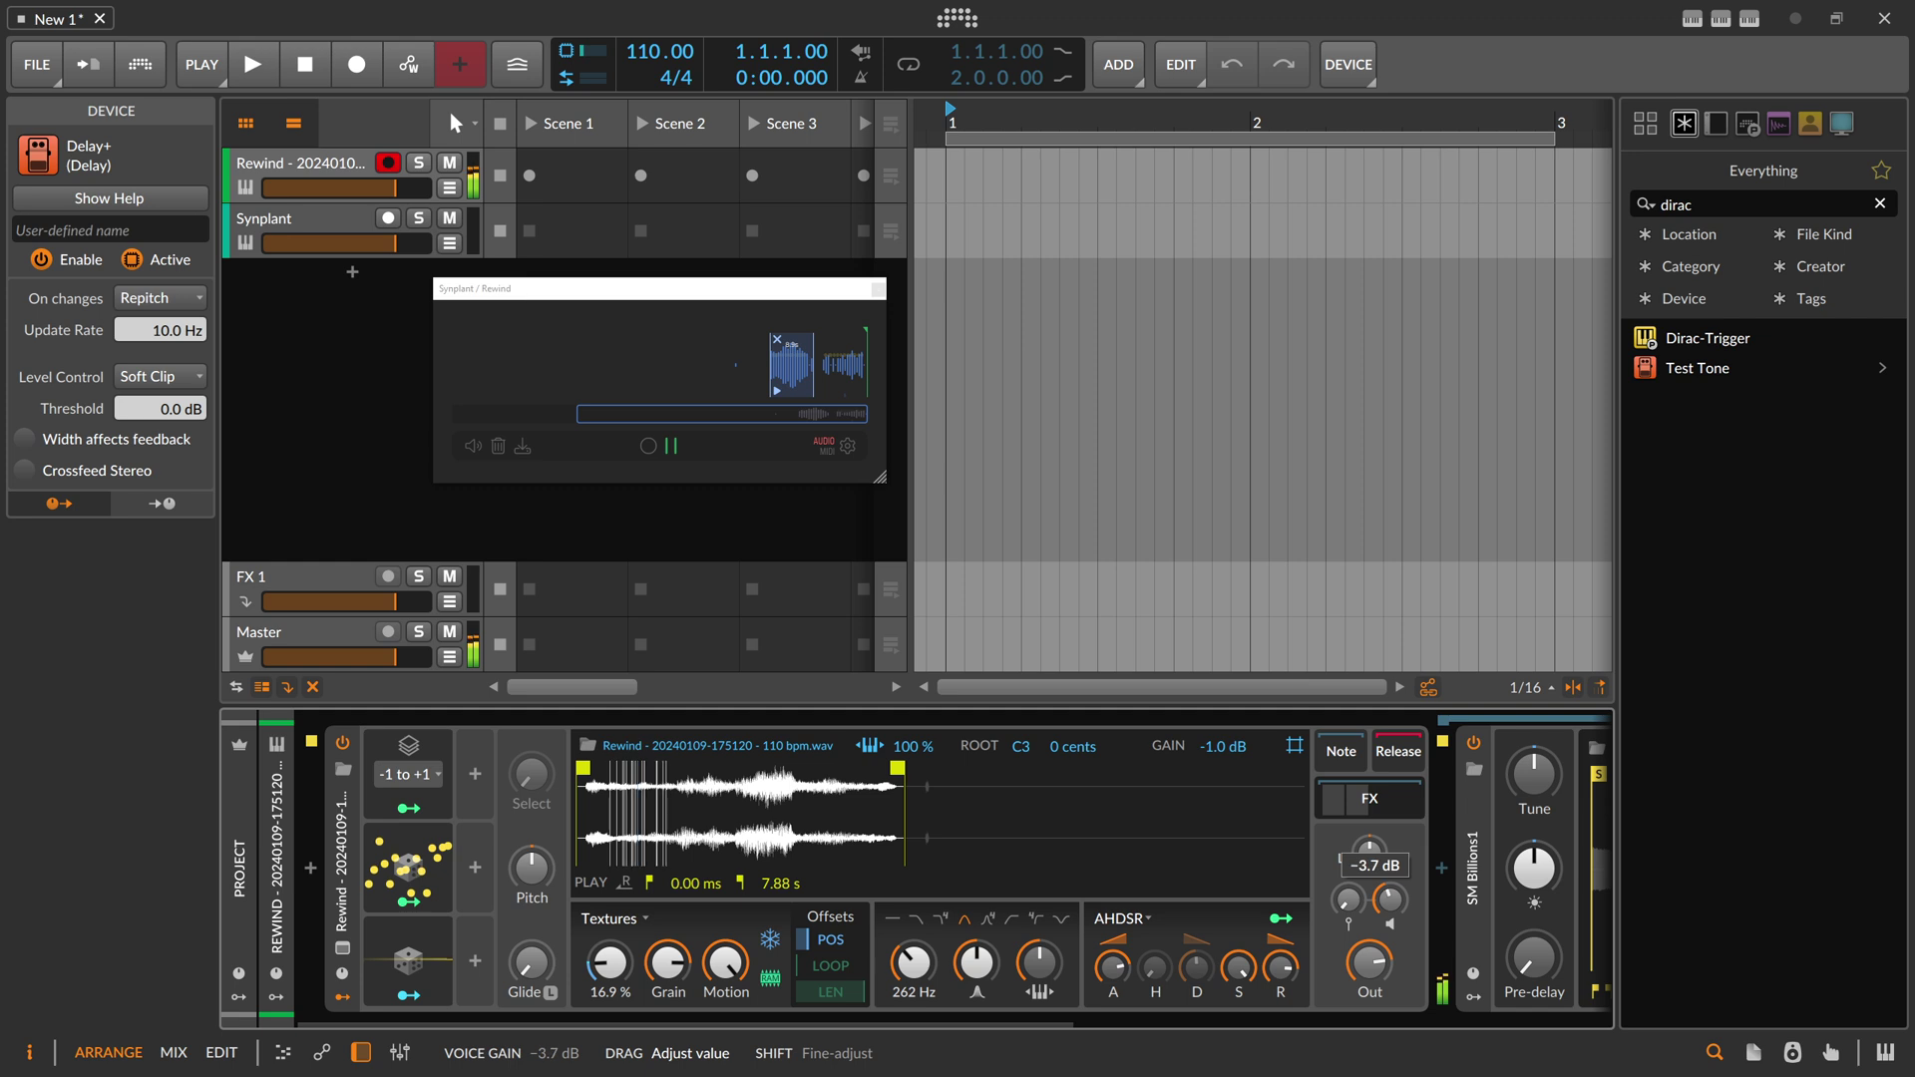
left_click_drag(610, 962, 609, 960)
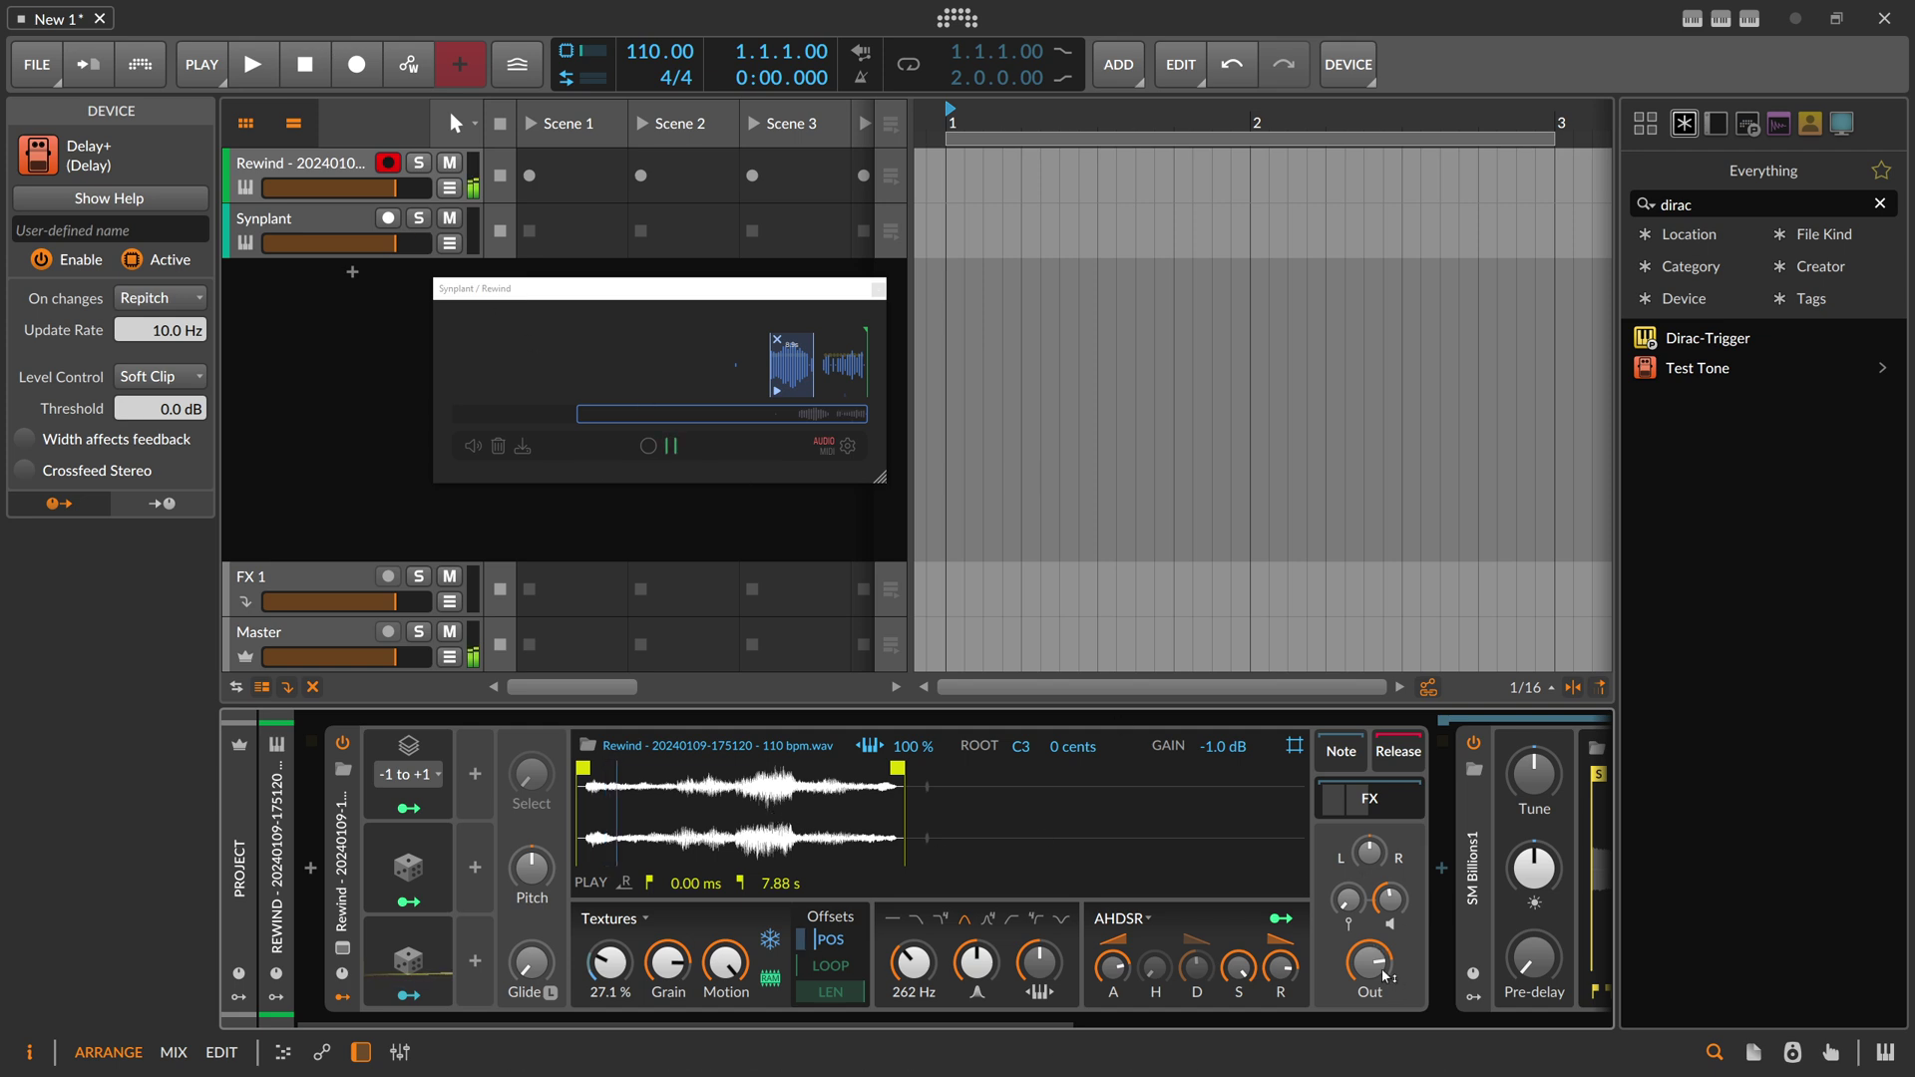
left_click_drag(927, 1019, 796, 1008)
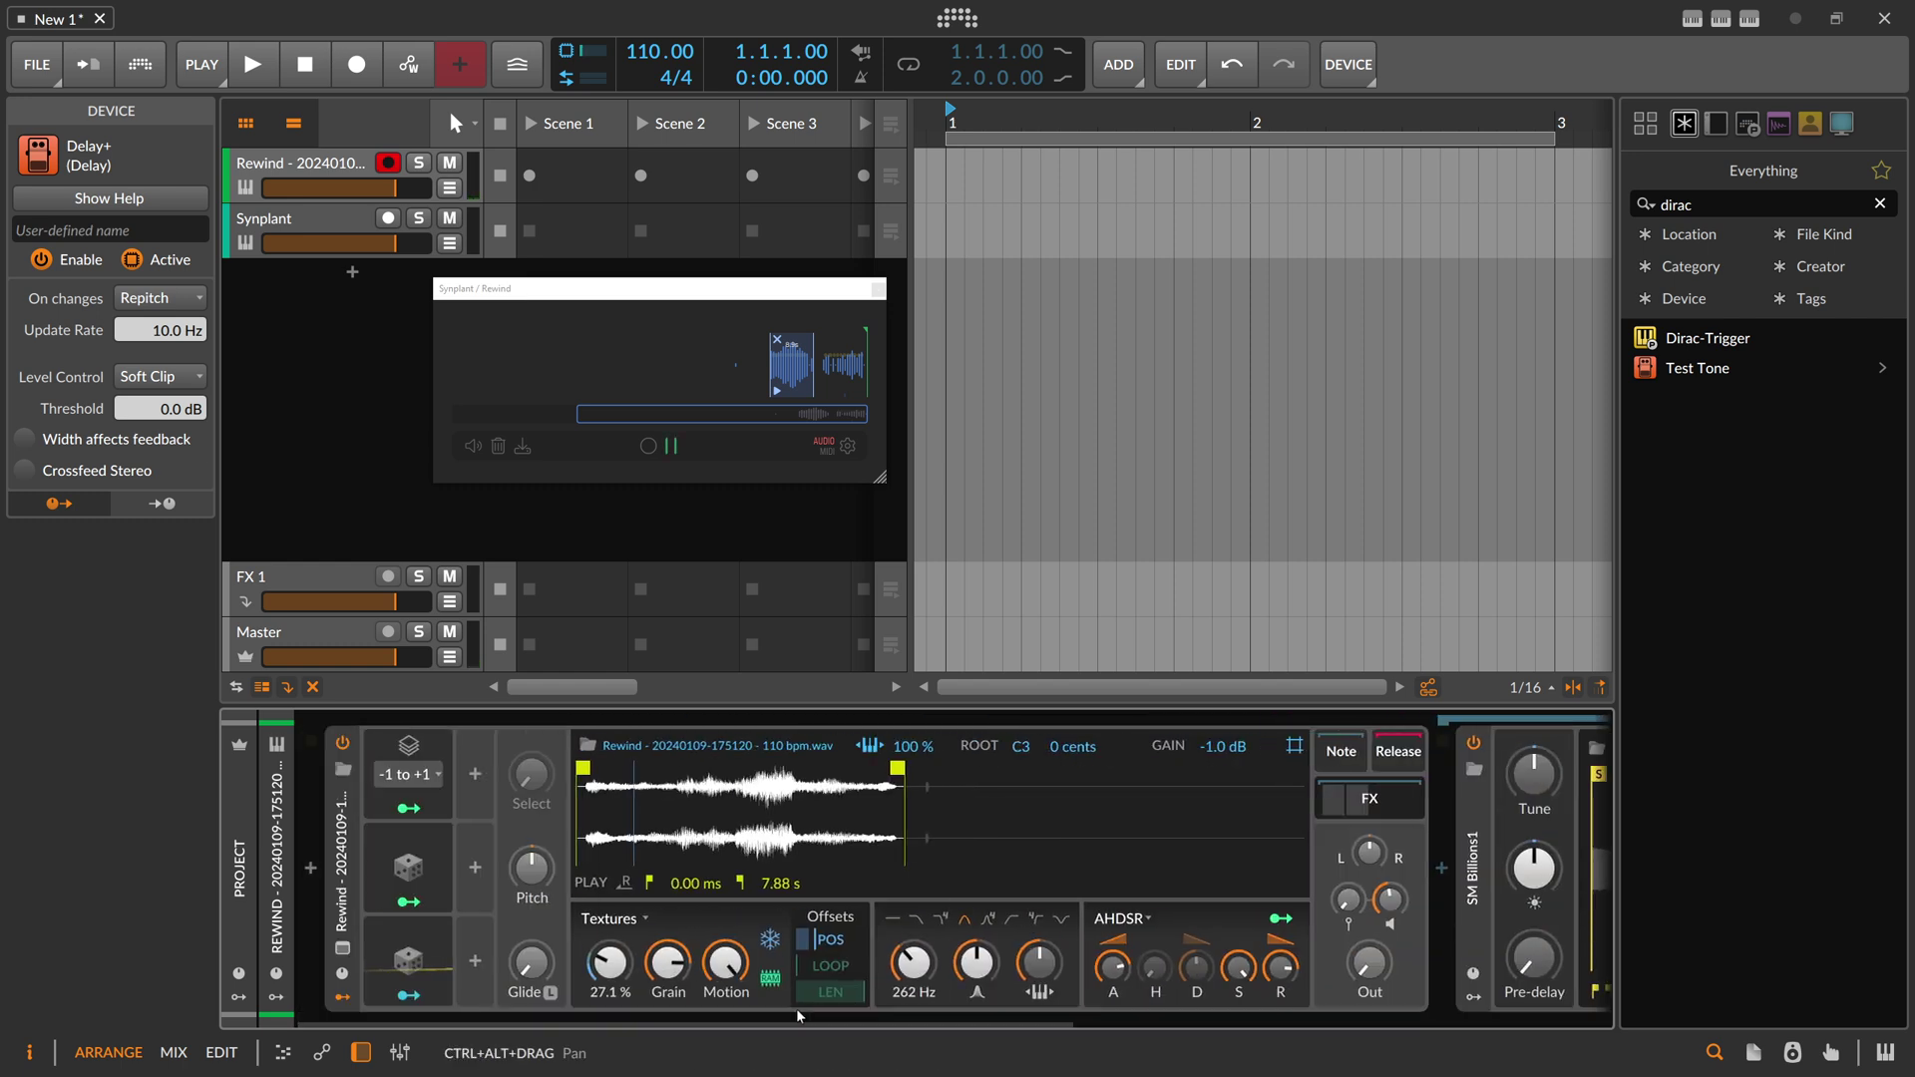